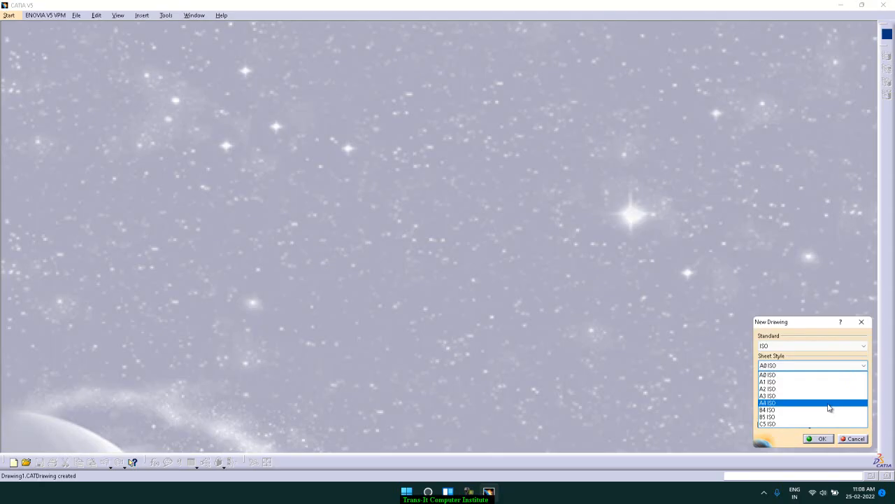
Create a new ISO drawing with an A4 ISO sheet in portrait orientation
click(828, 404)
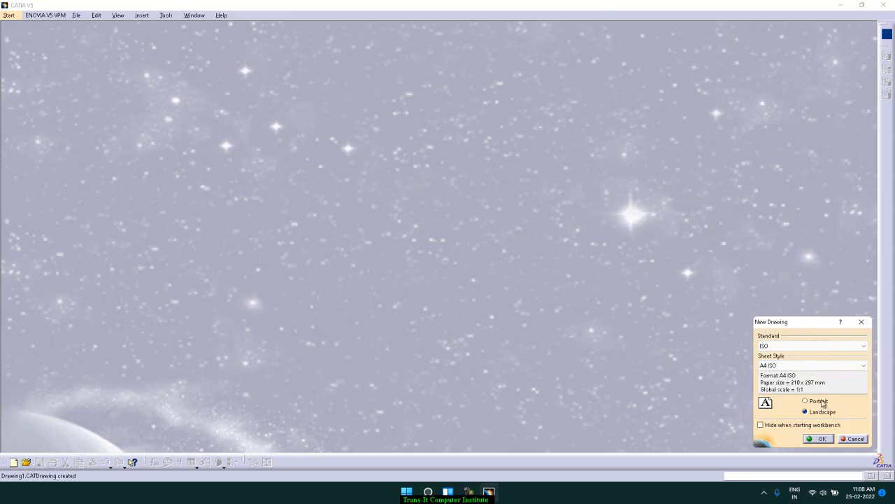
click(820, 401)
click(808, 413)
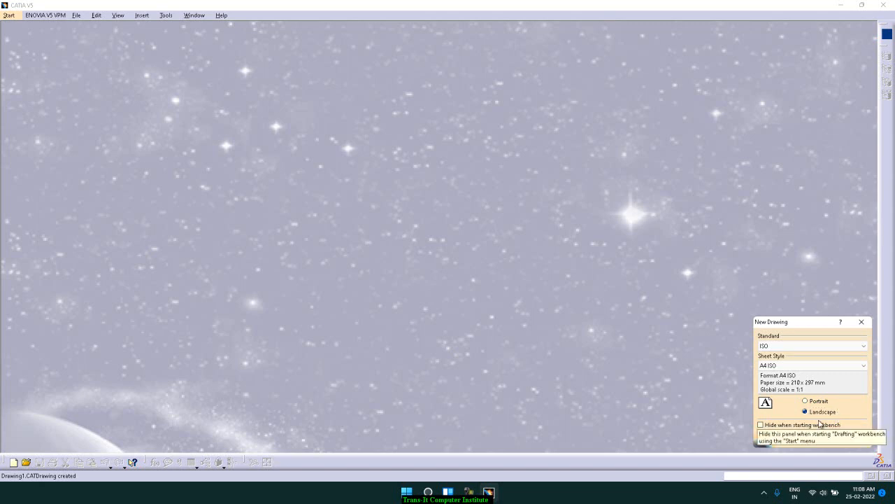
click(816, 401)
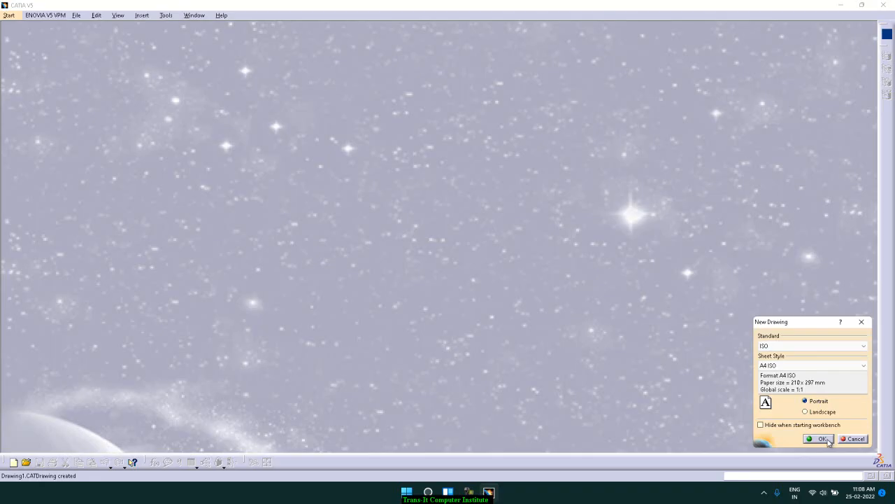
click(828, 441)
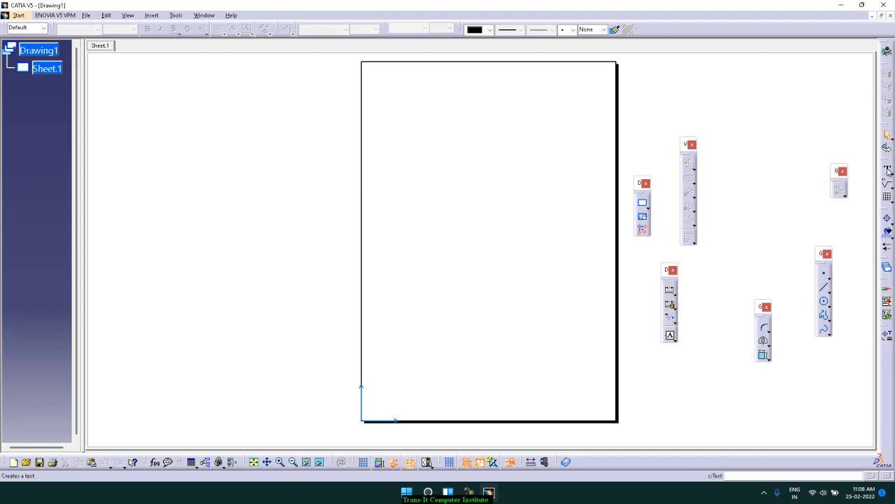
click(153, 16)
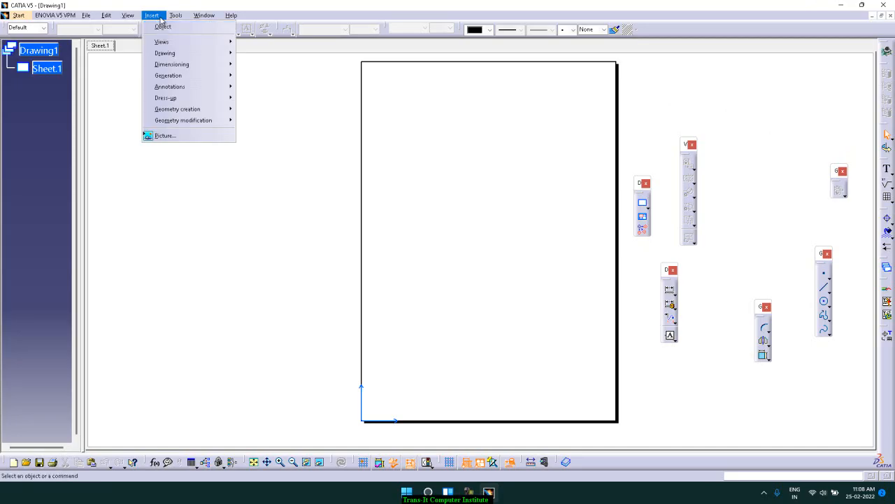
mouse_move(164, 45)
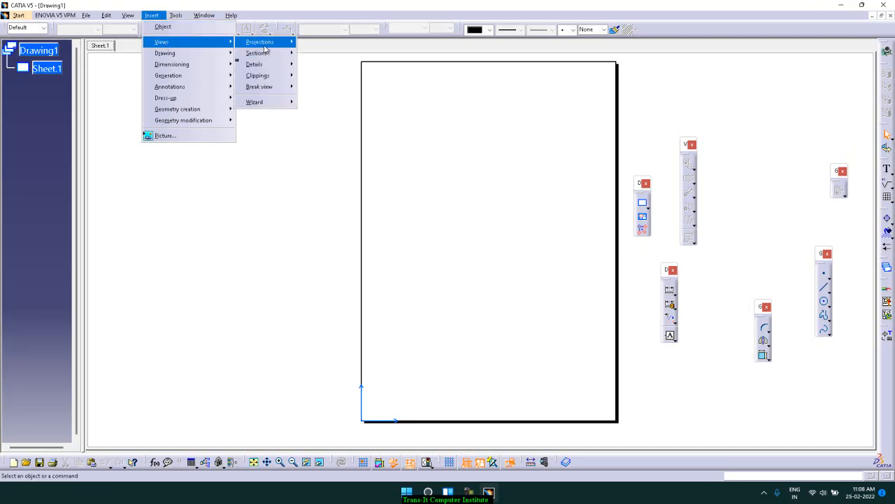
mouse_move(266, 47)
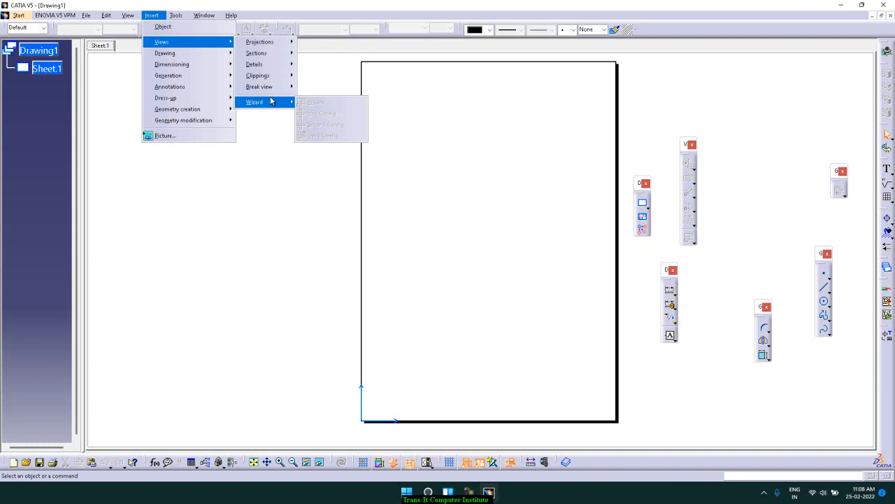
mouse_move(204, 55)
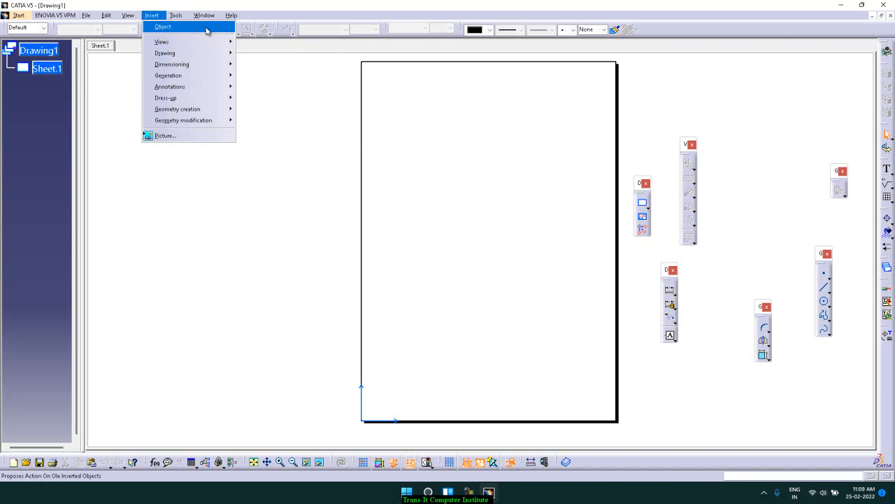
click(277, 89)
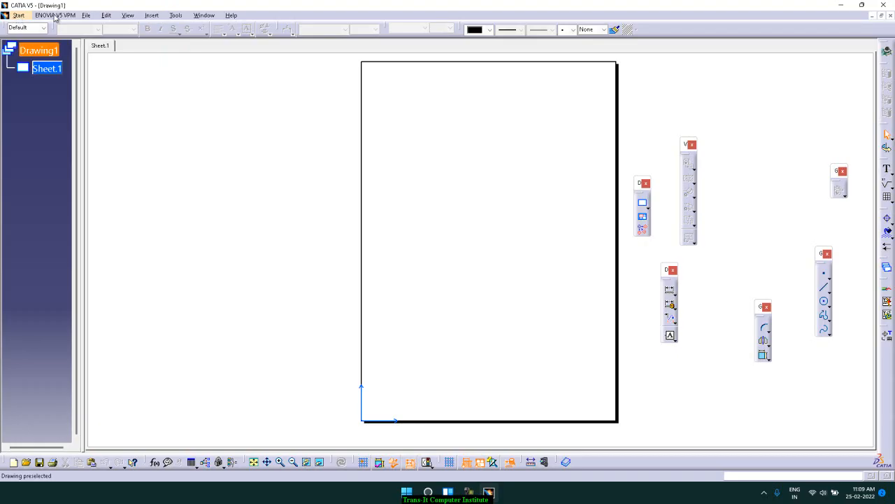
Open Part1 from the catia\Assembly1 folder and return to the Drawing1 window
click(87, 15)
click(98, 48)
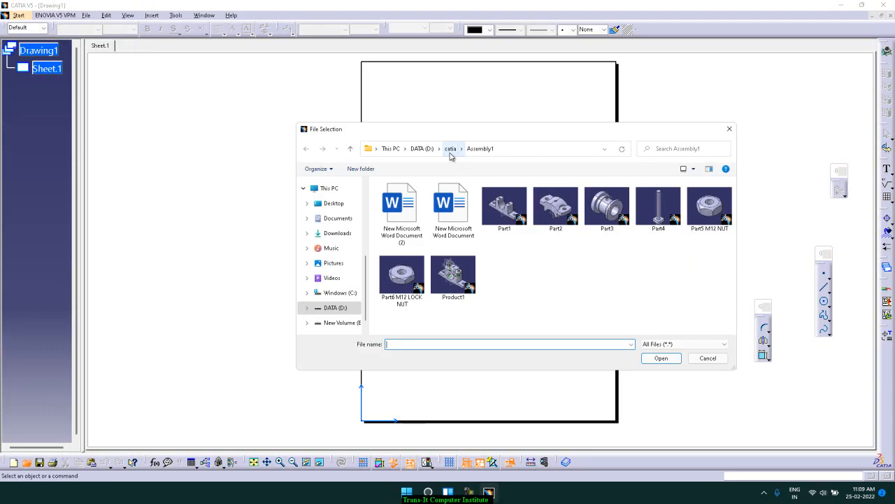
click(450, 149)
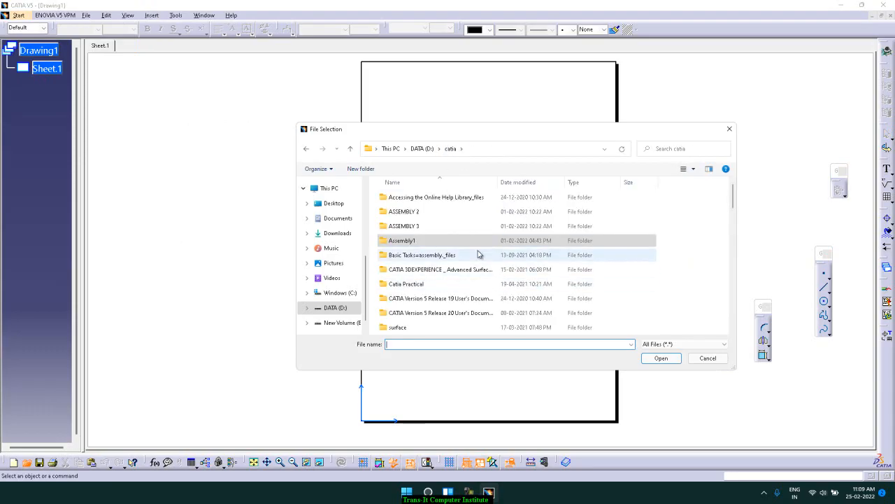
scroll(479, 254, down, 2)
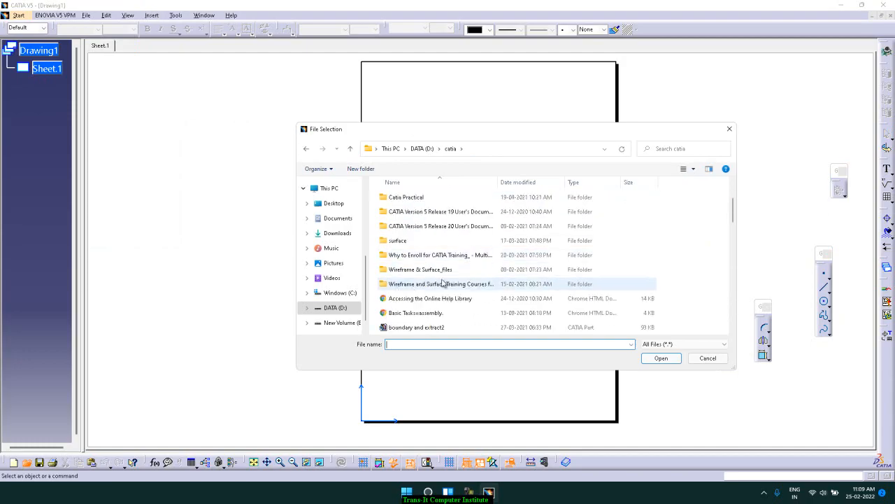
scroll(425, 261, up, 1)
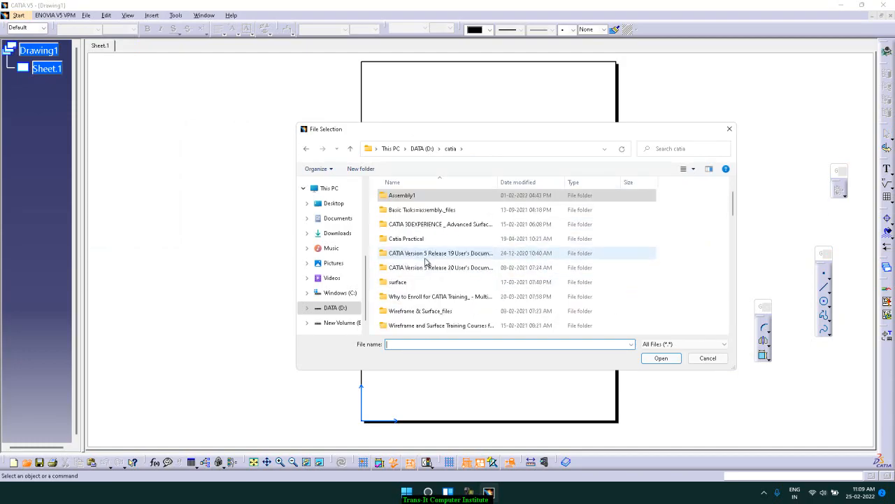
double_click(414, 198)
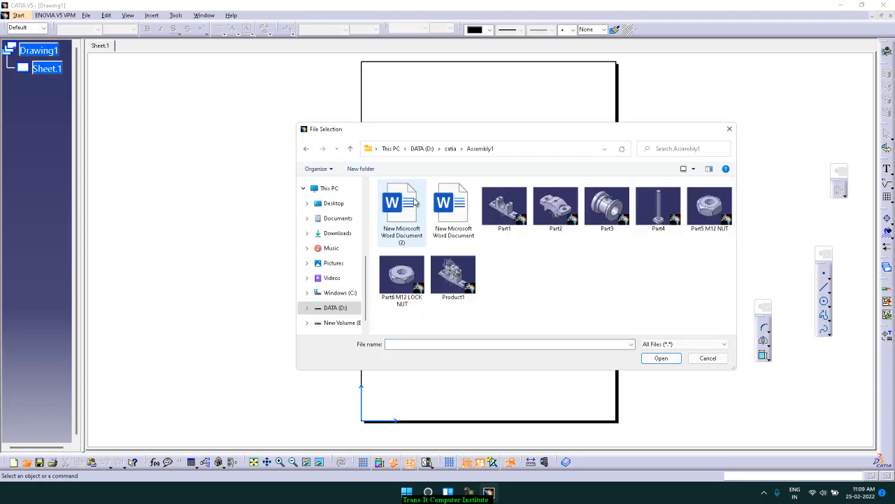
click(519, 219)
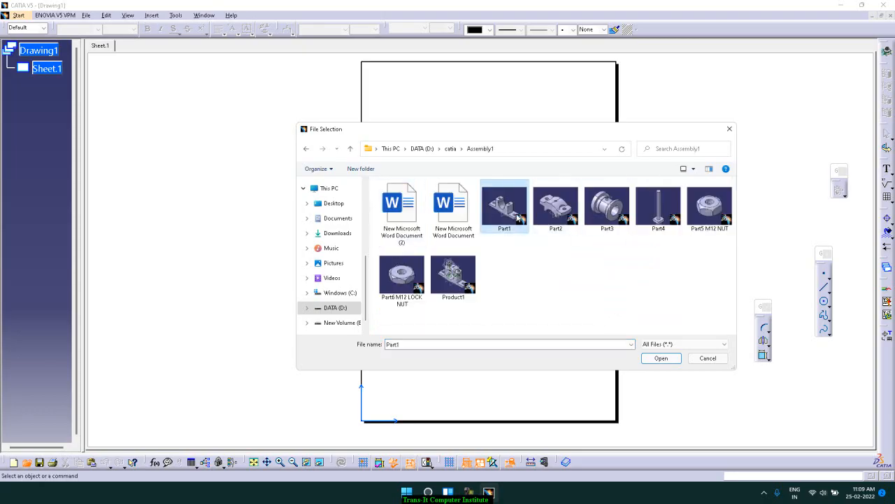
click(661, 357)
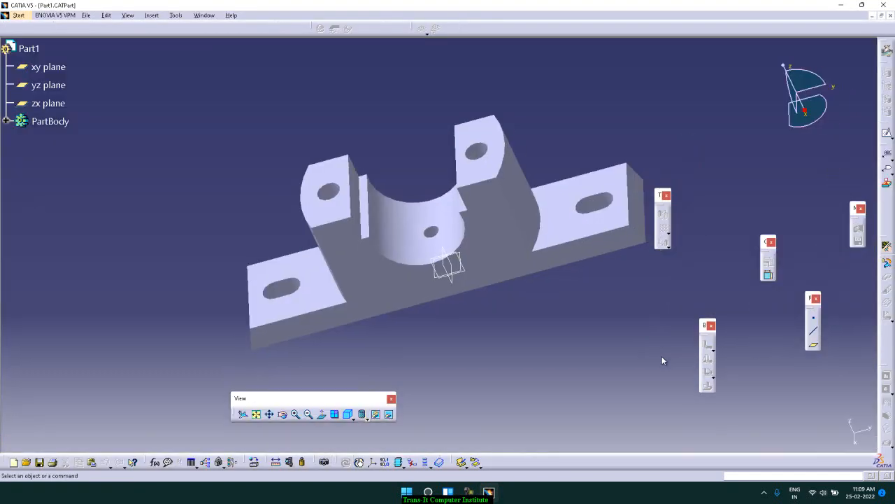
click(204, 16)
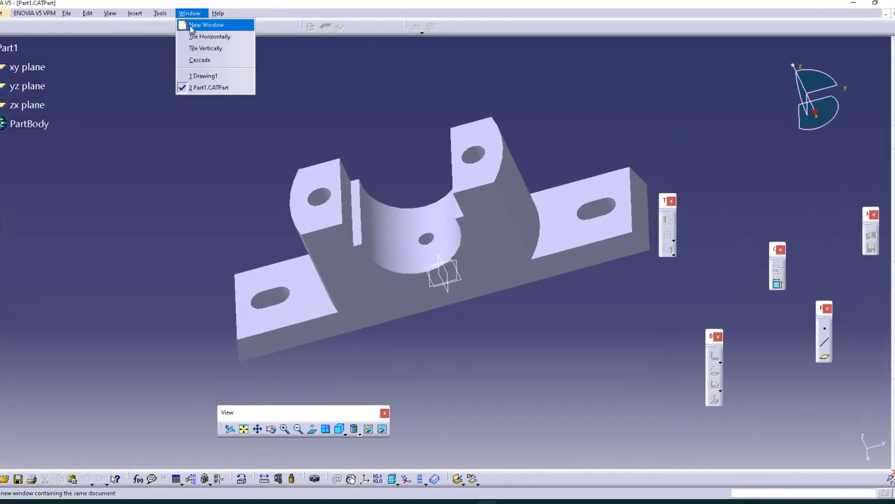
click(216, 75)
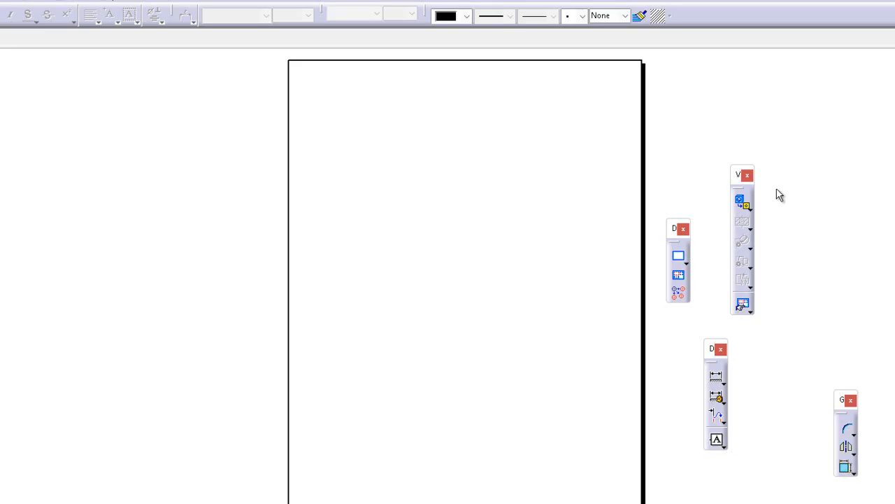
click(2, 2)
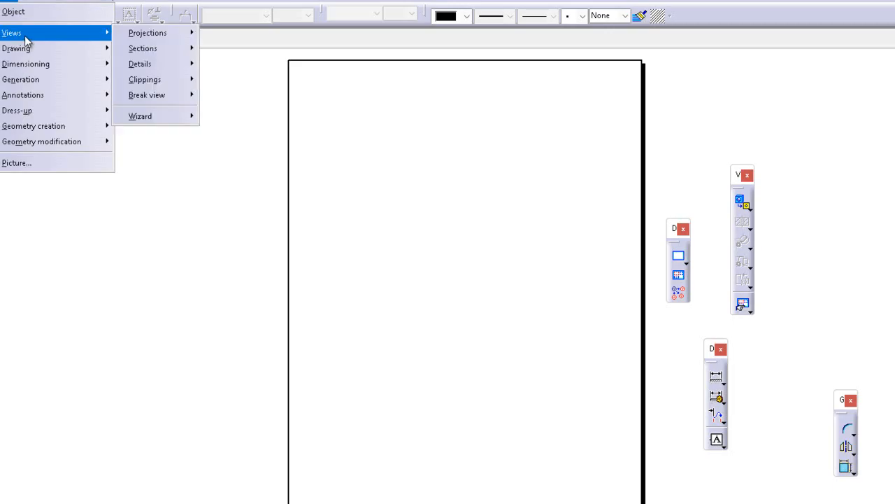
click(27, 13)
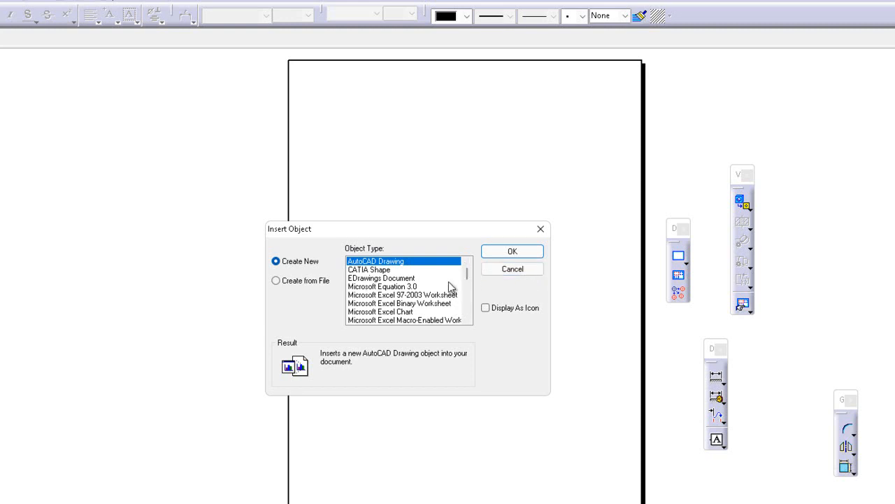
click(513, 272)
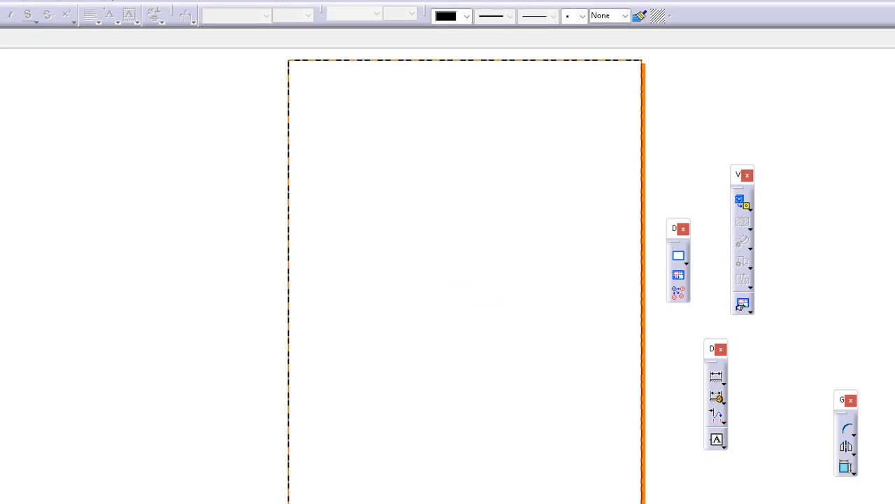
Check the unit assigned to Length in the general Units options and accept the settings
click(32, 3)
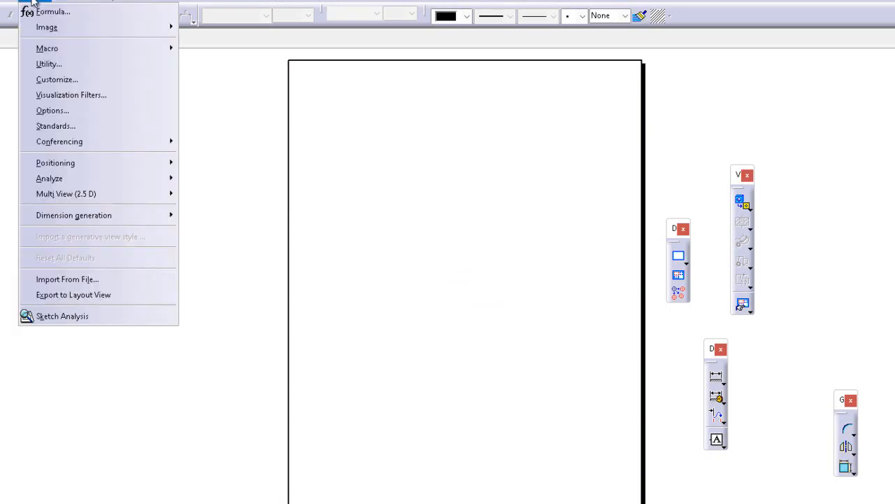
click(74, 112)
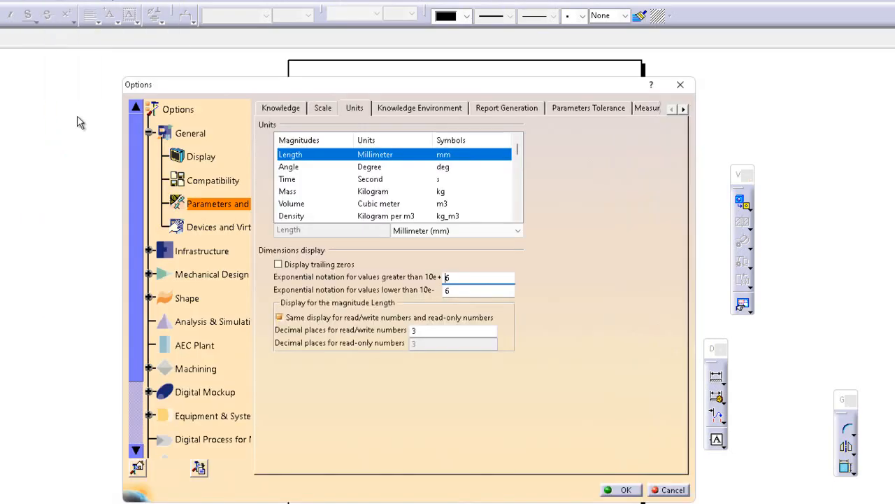
click(149, 132)
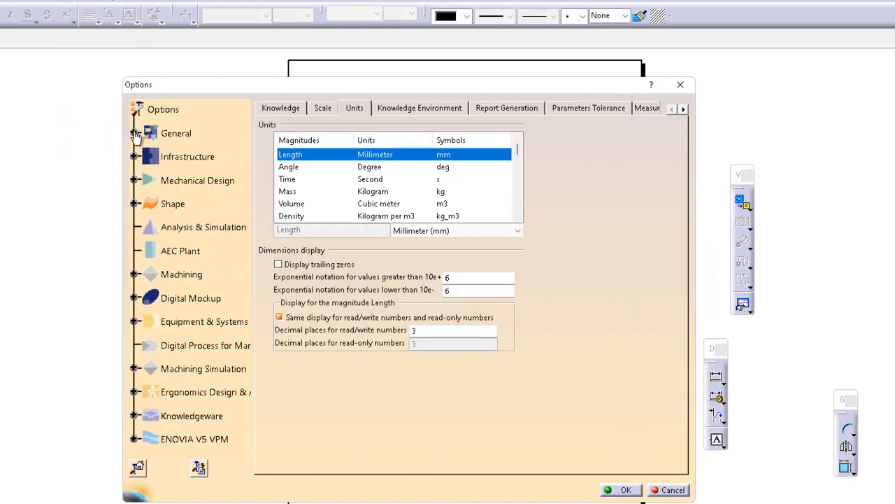
click(135, 134)
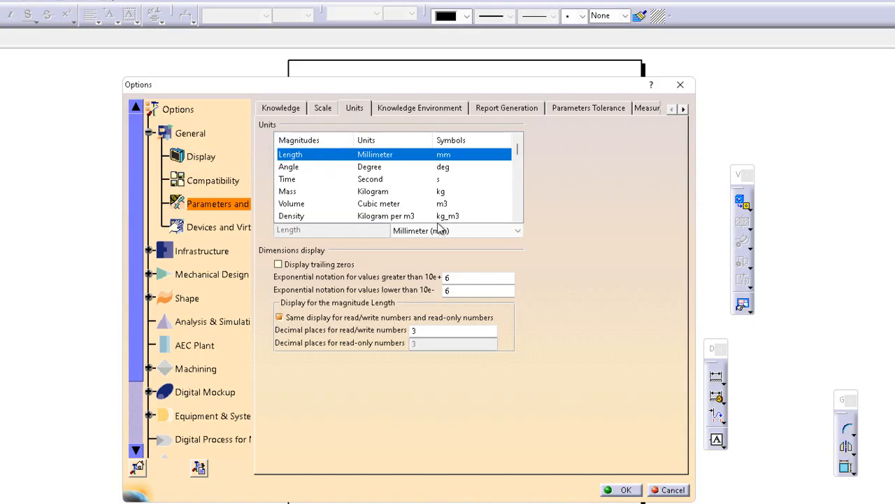
click(462, 231)
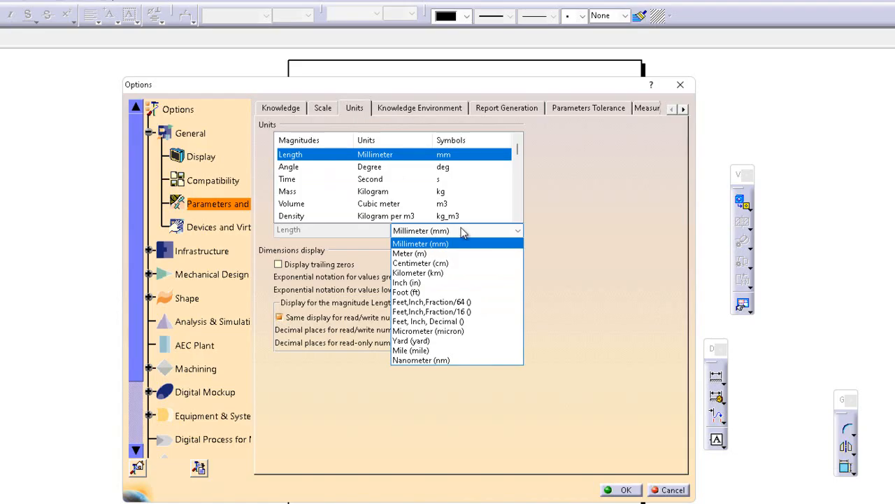
click(462, 231)
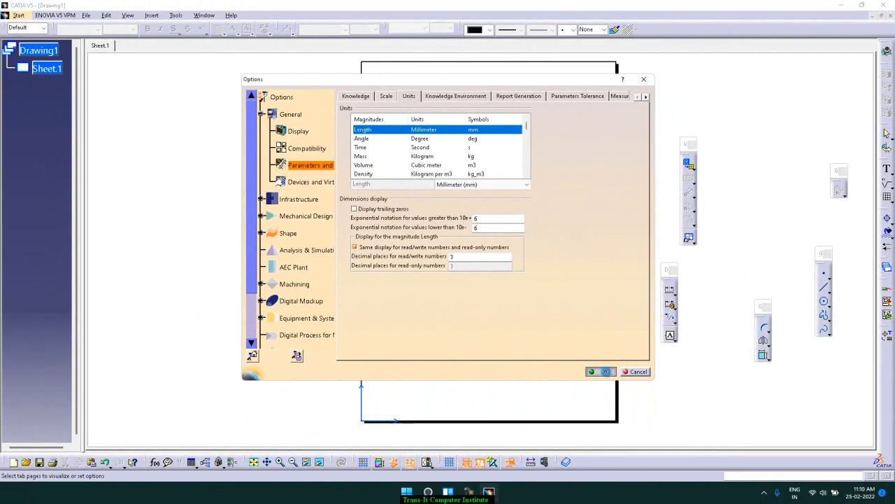
click(624, 486)
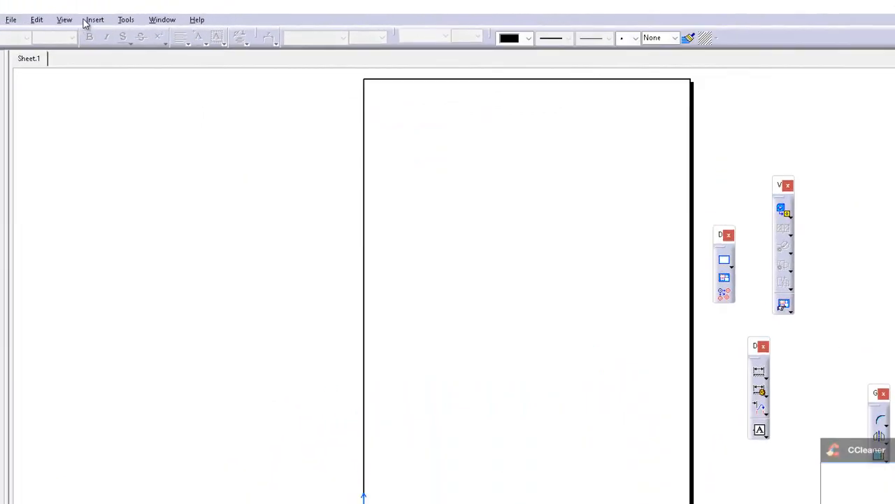
Start a front view on the sheet using the large flat front face of the Part1 bearing base as reference plane
click(87, 21)
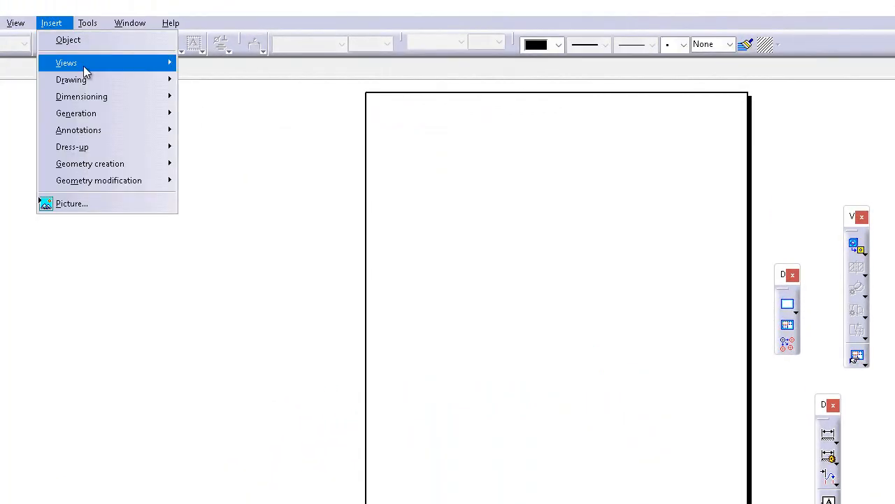
mouse_move(121, 56)
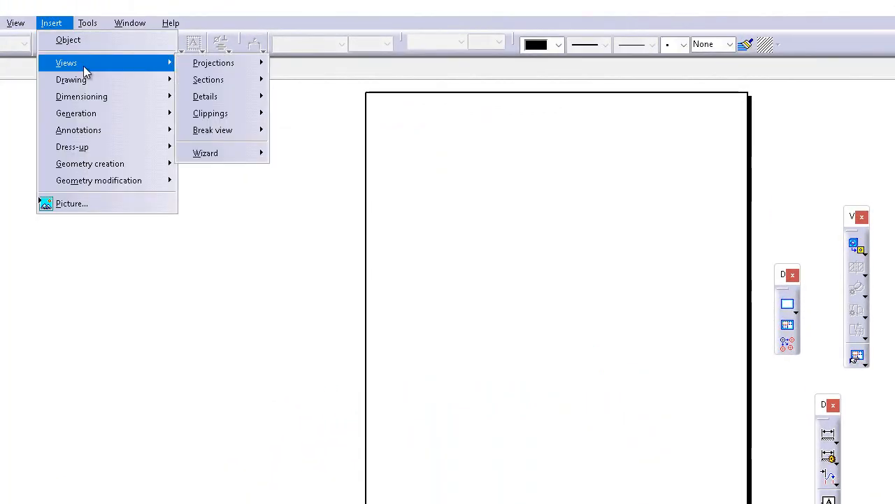
mouse_move(233, 65)
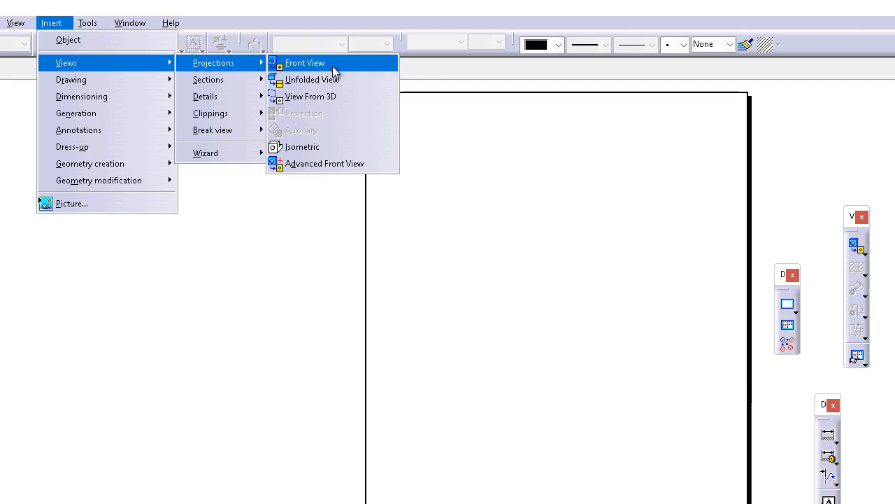
click(885, 460)
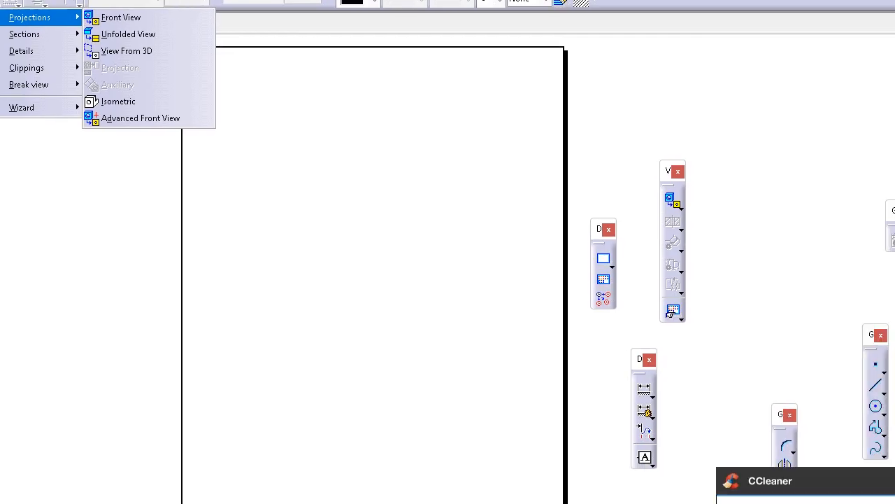
click(885, 460)
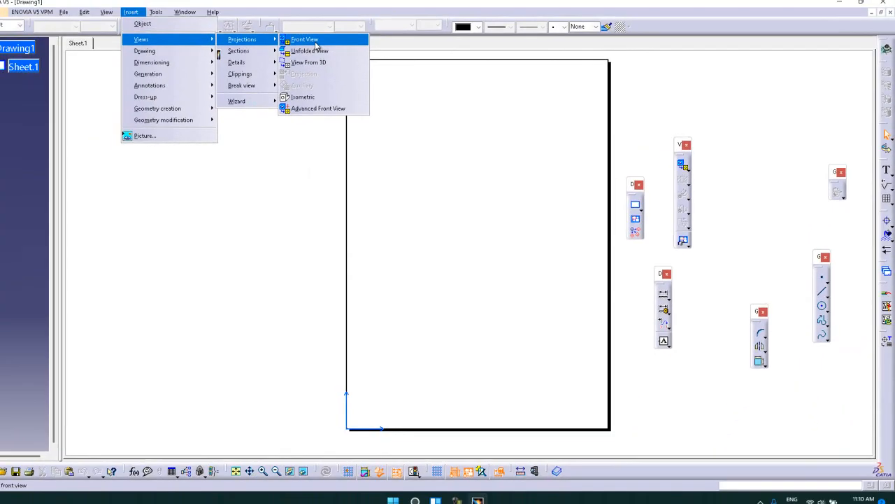
click(331, 42)
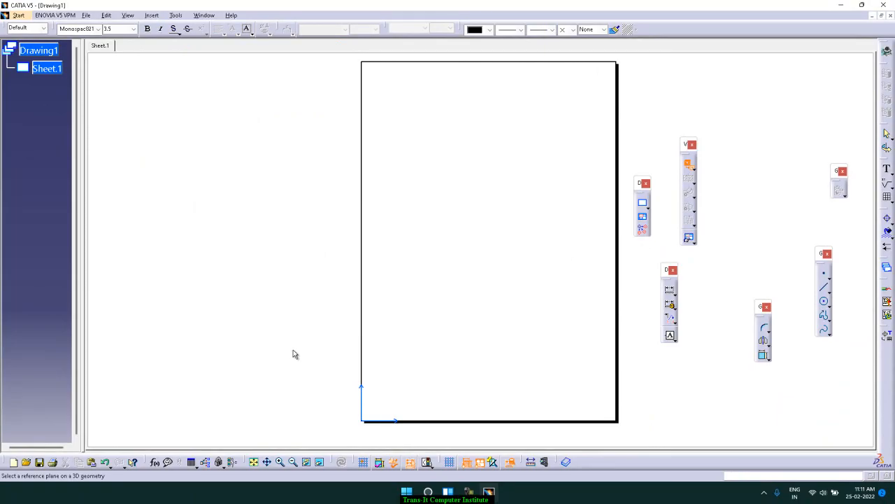
click(204, 15)
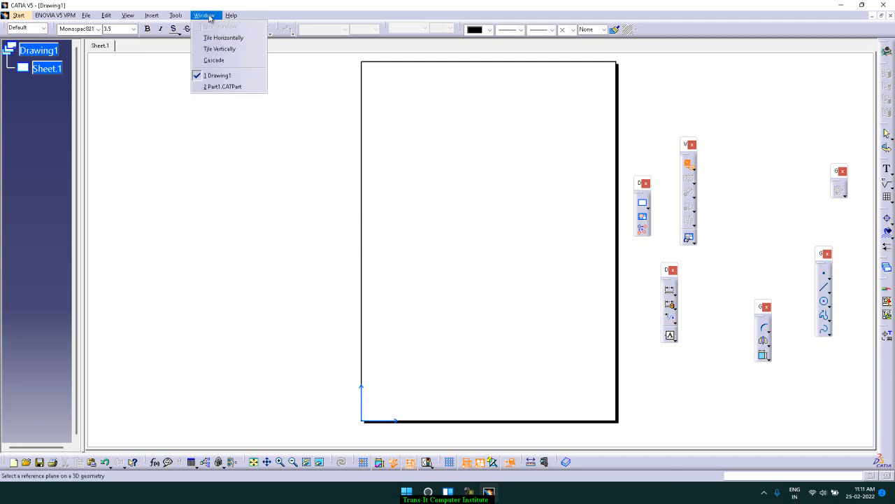
click(232, 87)
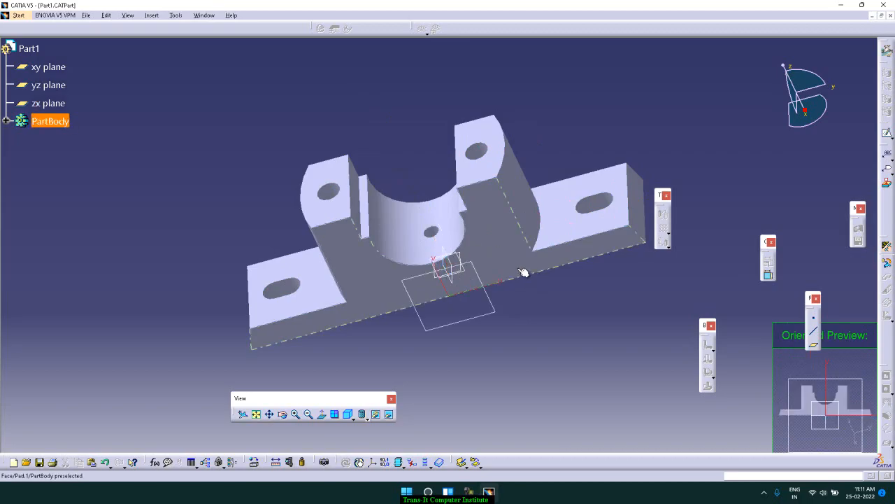
click(524, 271)
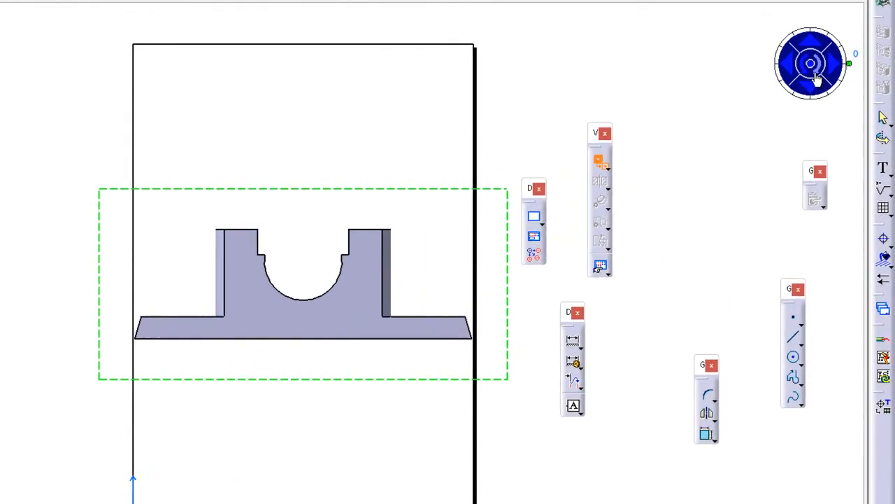
Rotate the front view preview through 270, 180 and 30 degrees and back to 360 degrees, then abandon the view
click(839, 104)
click(813, 72)
click(813, 72)
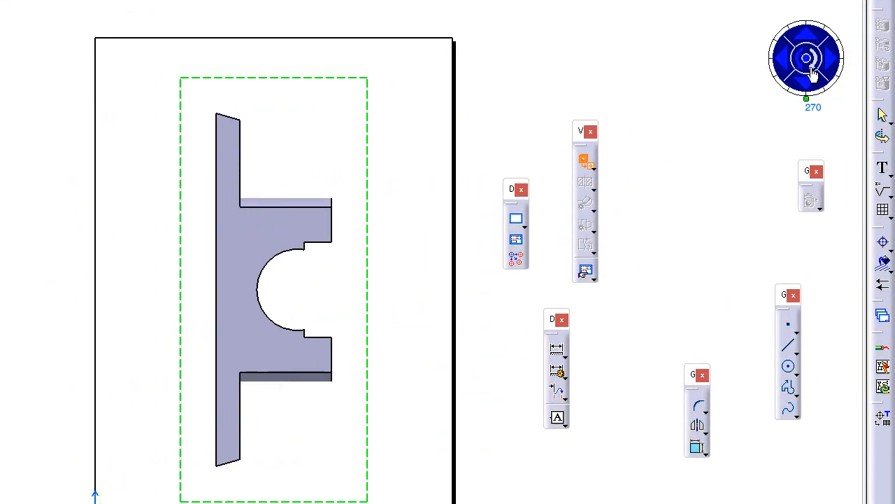
click(813, 73)
click(812, 72)
click(812, 73)
click(812, 73)
click(803, 71)
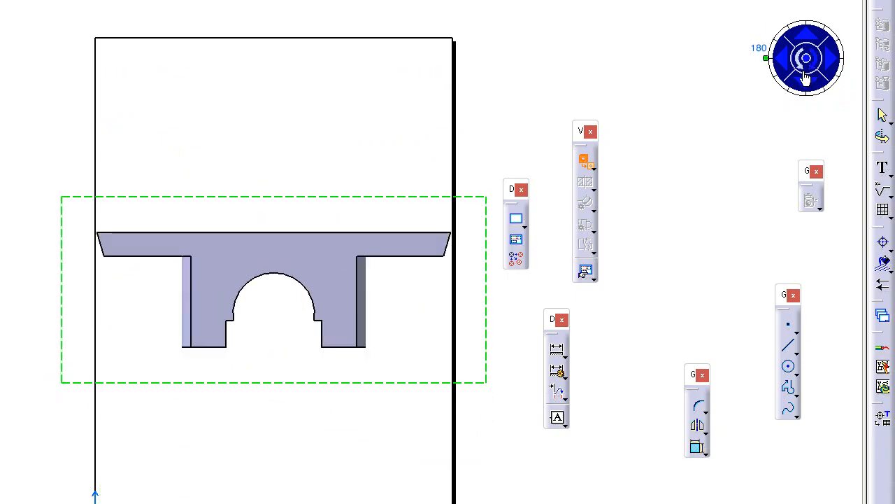
click(802, 71)
click(812, 73)
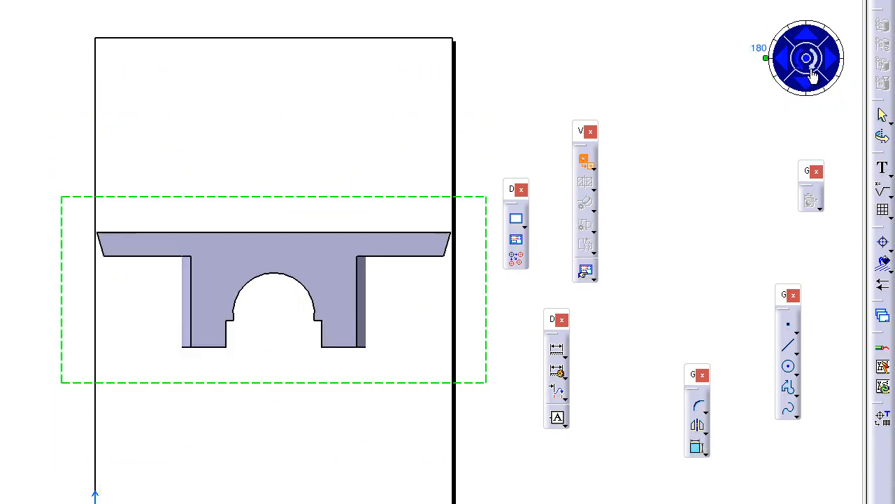
click(812, 74)
click(812, 73)
click(812, 74)
click(812, 73)
click(812, 74)
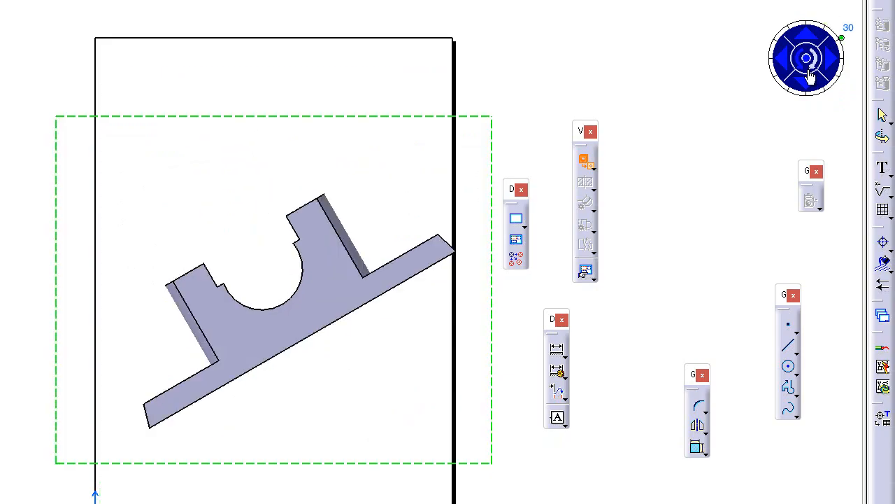
click(811, 72)
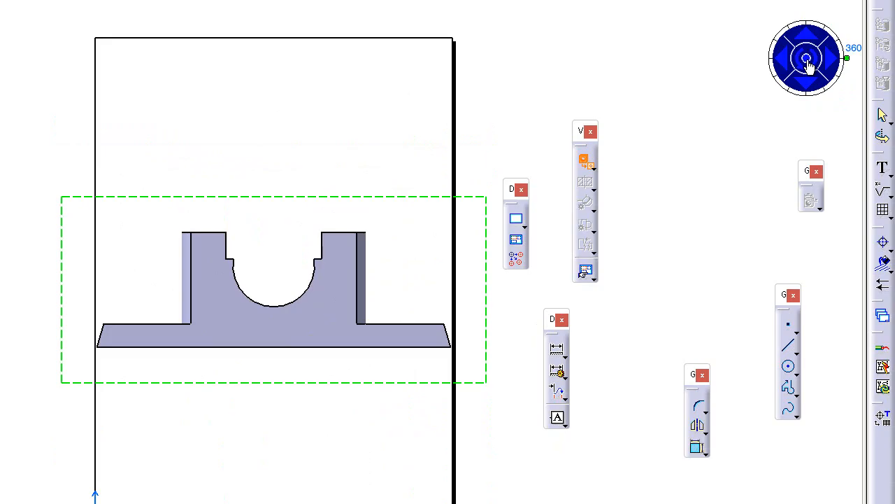
click(807, 60)
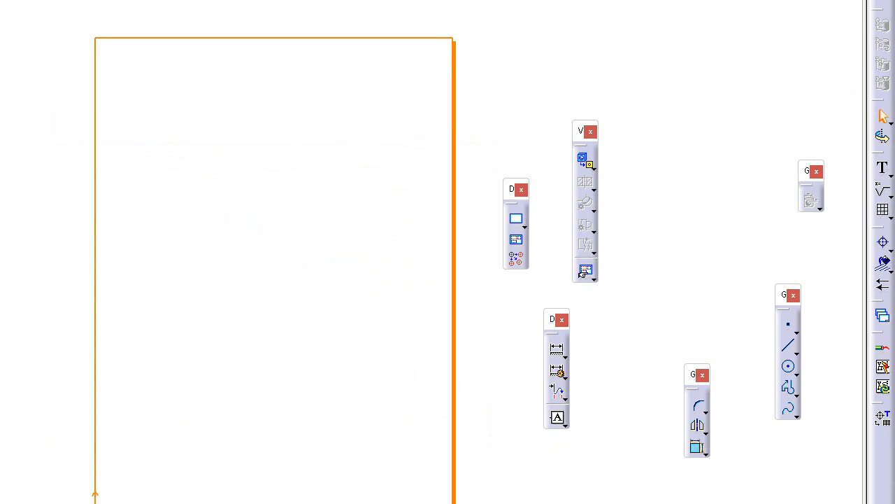
Set Sheet.1 to landscape orientation with the third angle standard projection method
key(alt+Return)
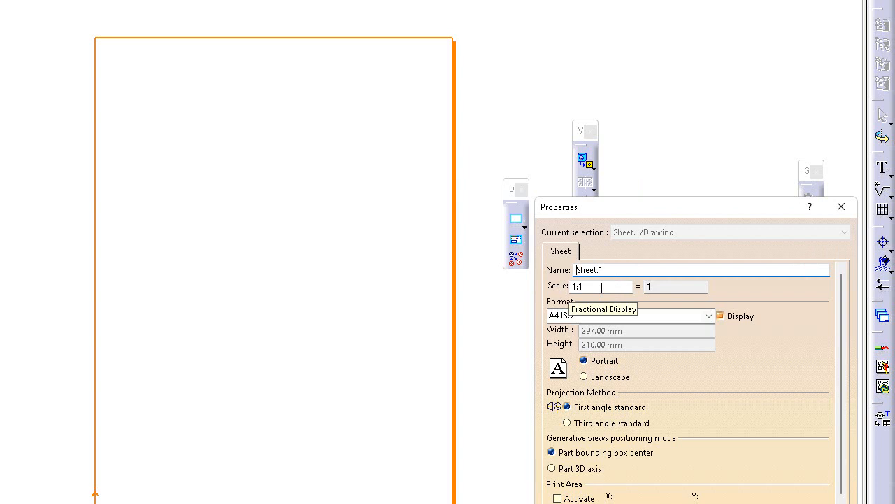
click(598, 381)
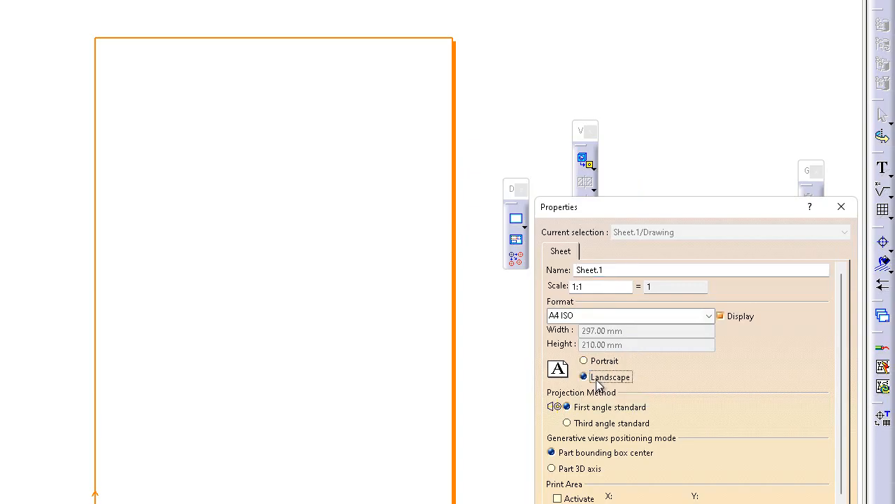
click(592, 424)
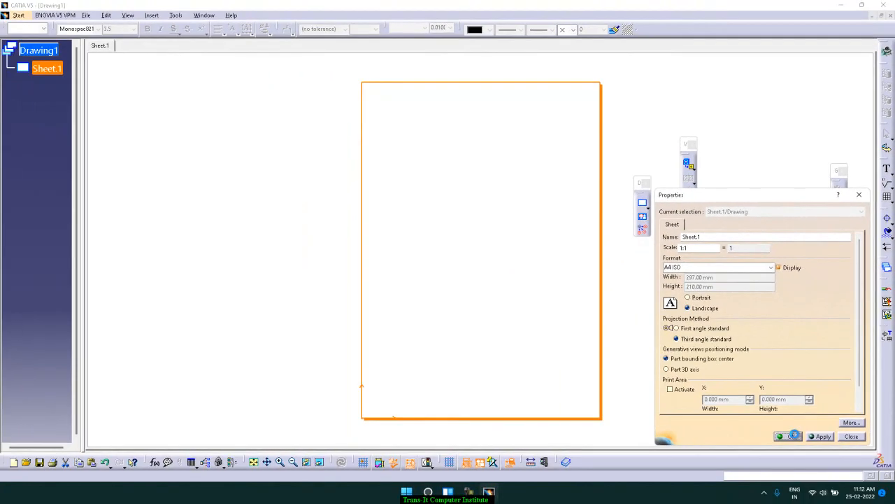
click(784, 467)
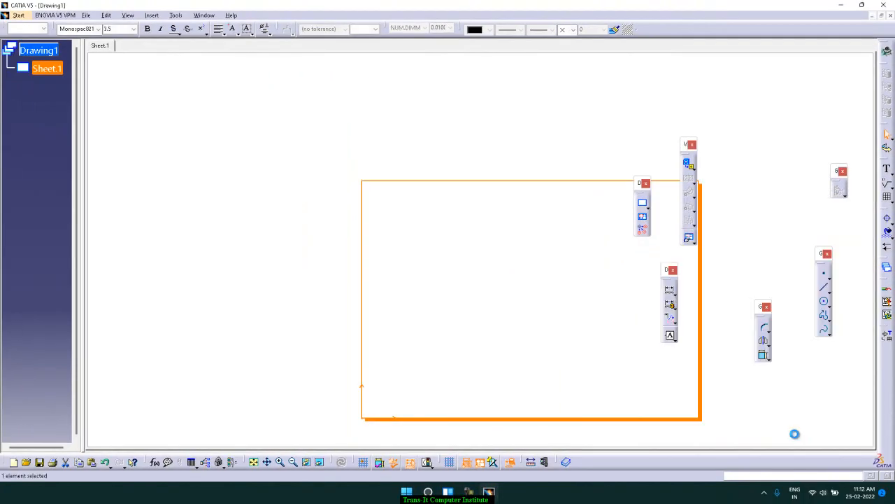
Set the scale of Sheet.1 to 1:2 in the sheet properties and deselect the sheet
click(508, 314)
middle_drag(509, 316, 443, 296)
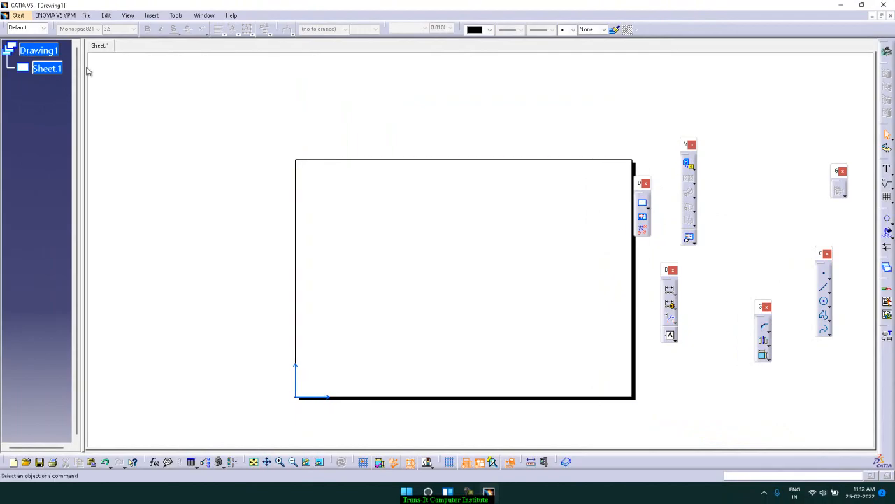
right_click(44, 70)
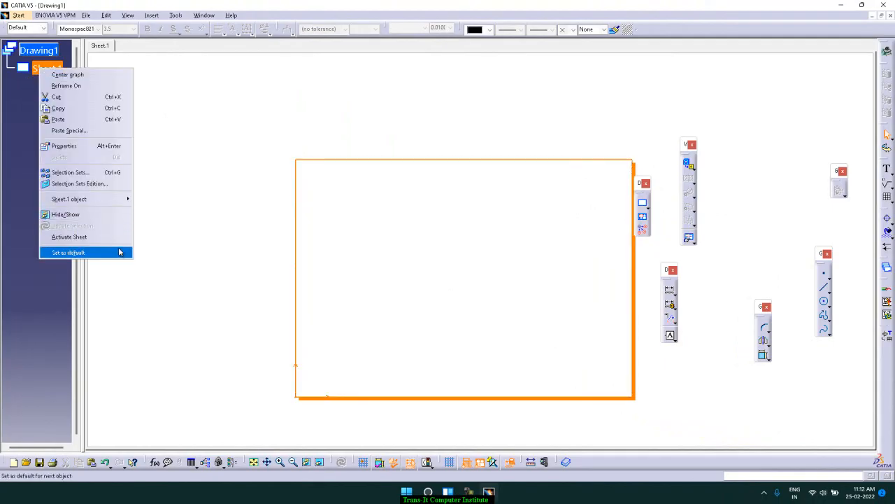
mouse_move(117, 207)
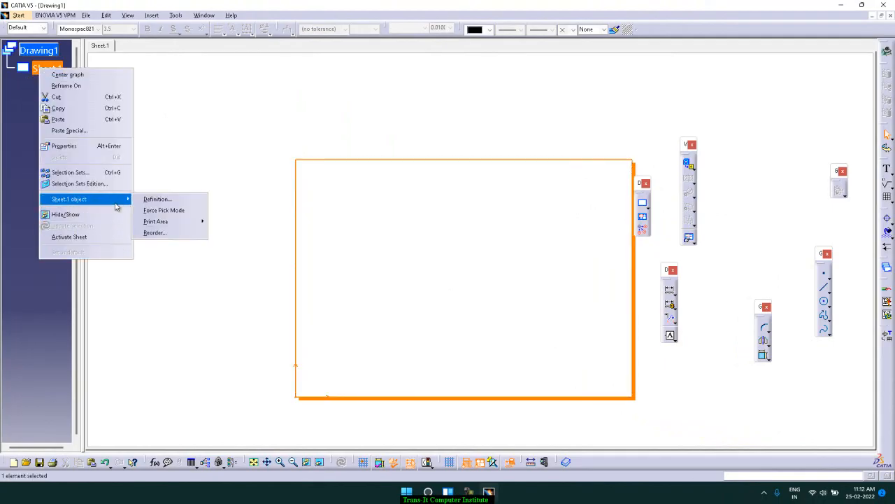
click(112, 147)
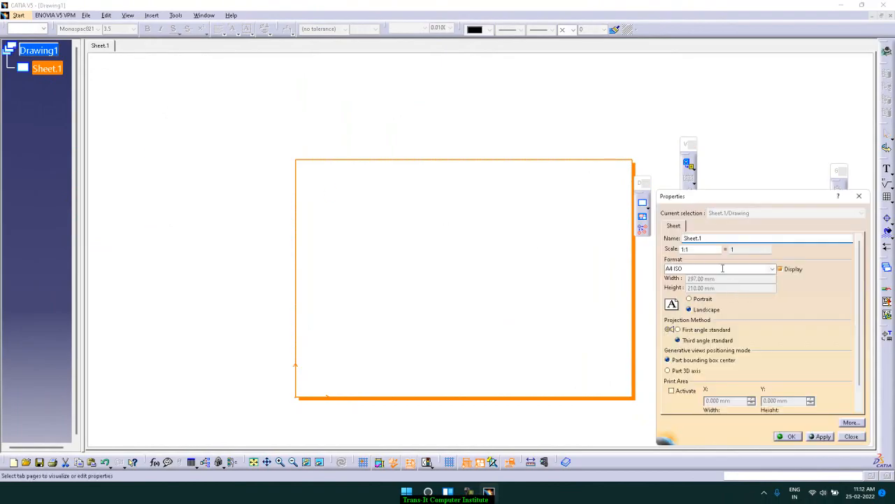
click(708, 250)
key(BackSpace)
text(2)
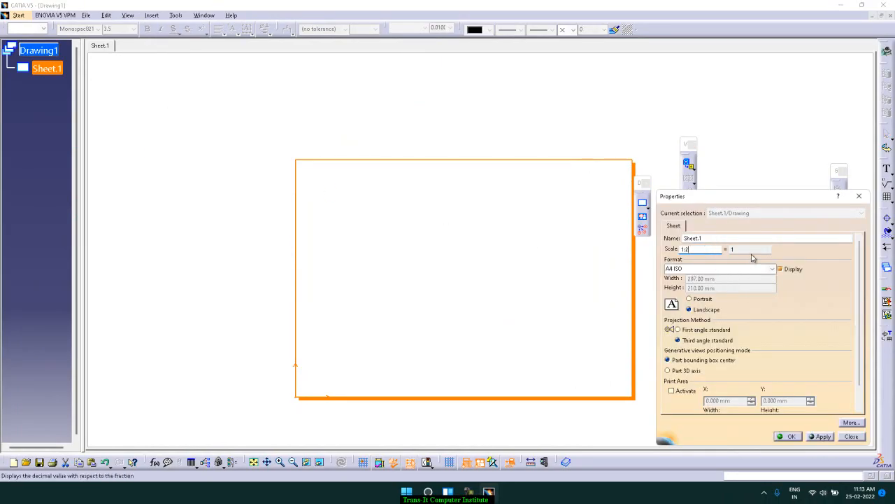
click(746, 270)
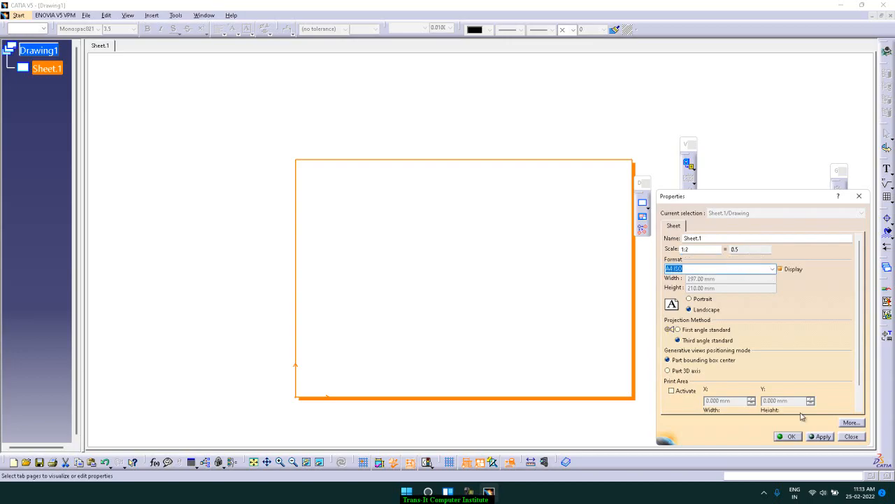
click(798, 434)
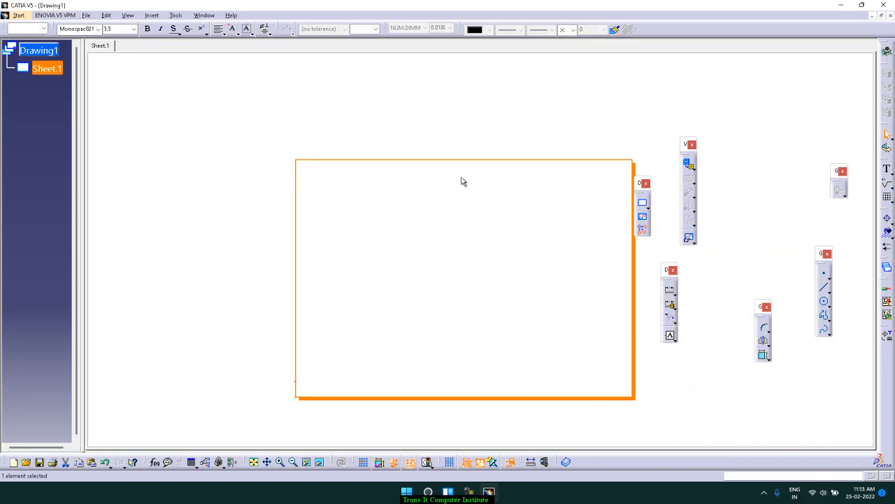
click(478, 135)
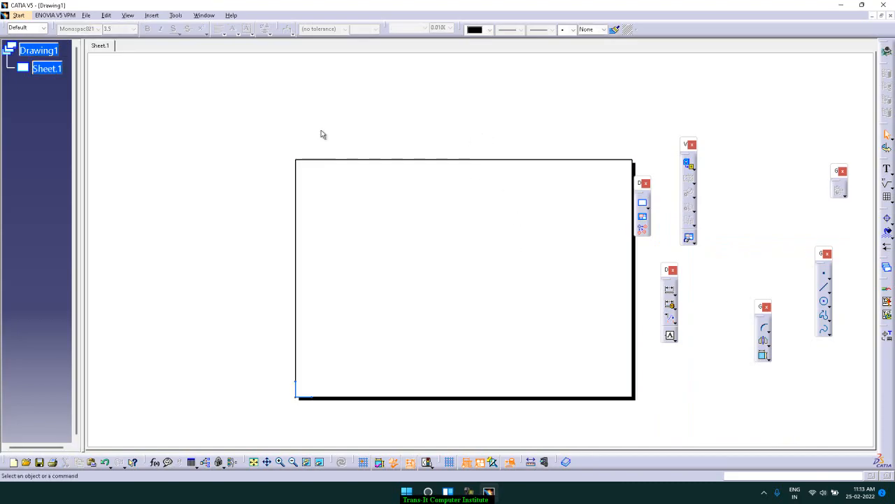
Start a front view on the landscape sheet, projected from the flat front face of the Part1 bearing base
click(153, 17)
mouse_move(168, 44)
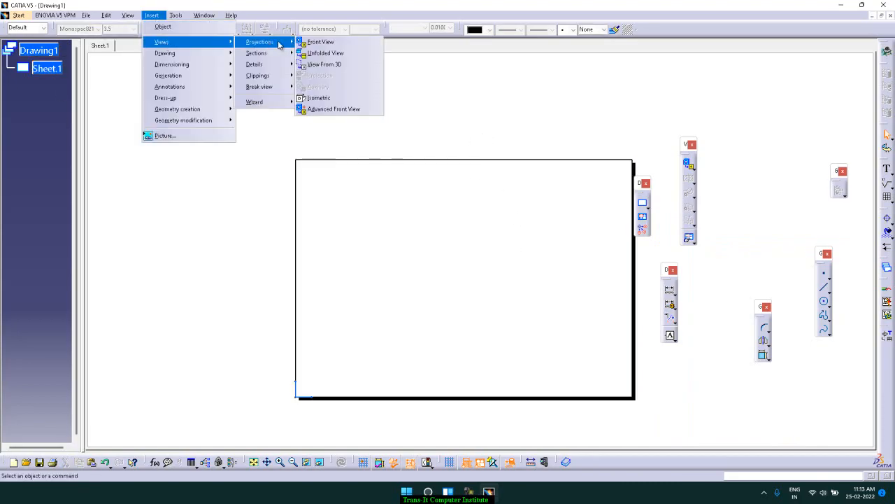
click(536, 91)
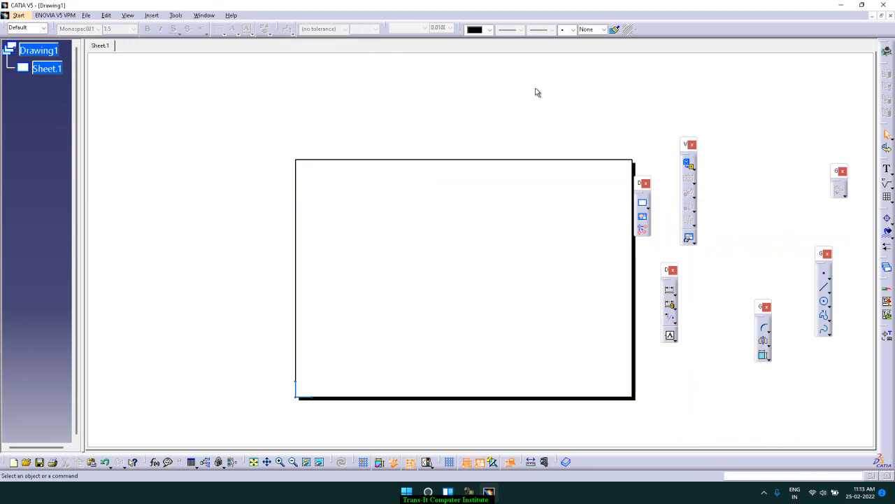
click(692, 166)
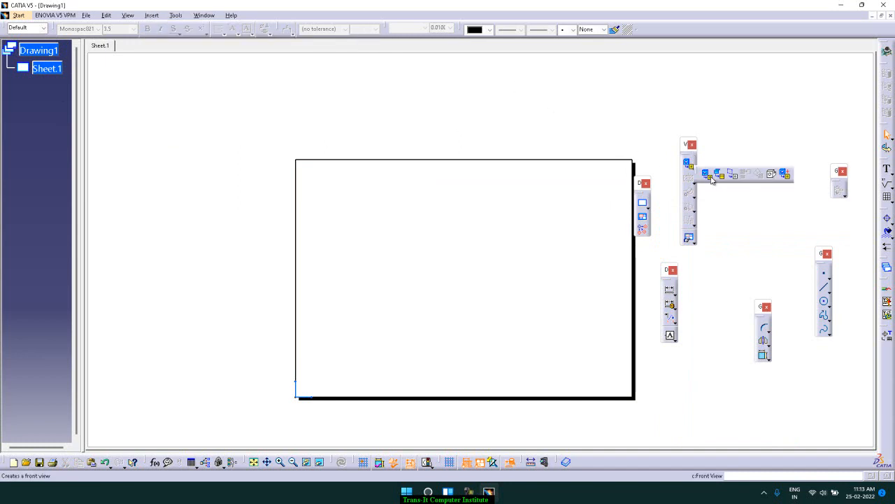
click(710, 178)
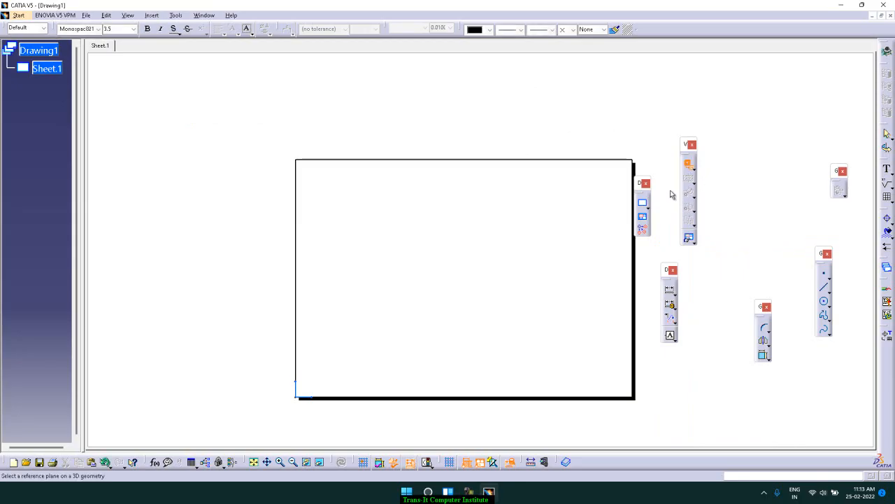
click(202, 16)
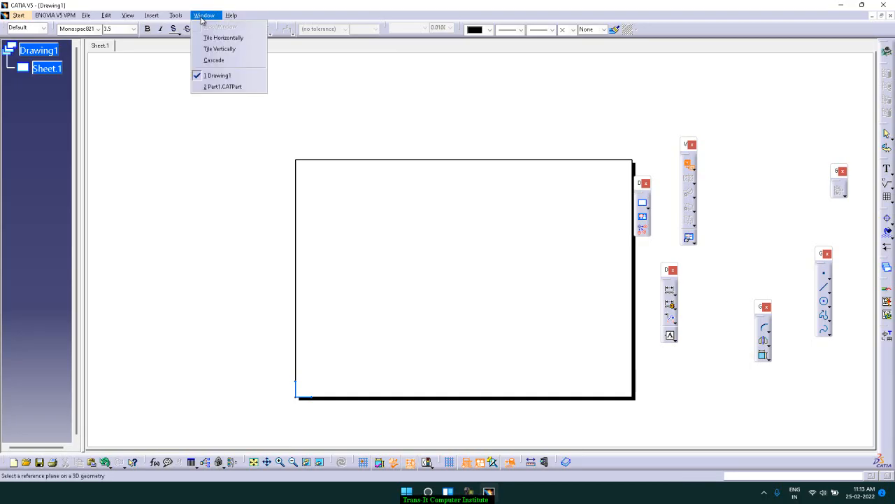
click(253, 86)
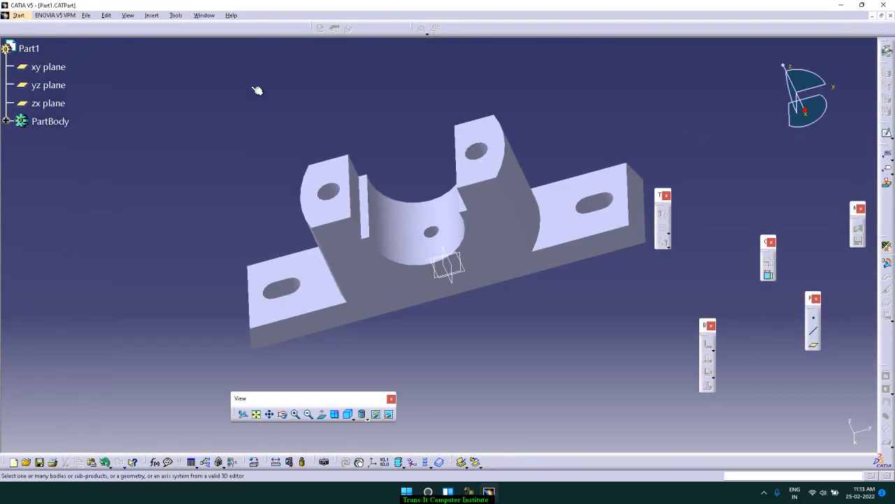
click(508, 238)
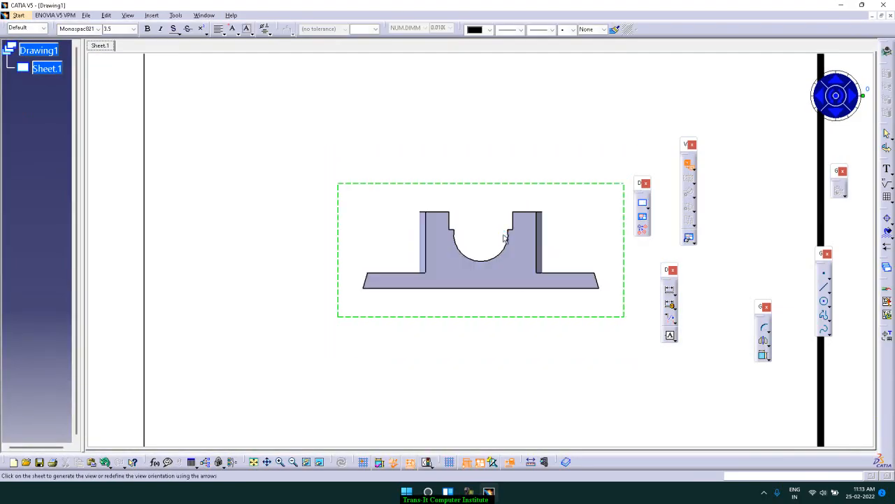
Turn the front view preview sideways in successive quarter turns until it faces the front again
middle_drag(505, 150, 502, 196)
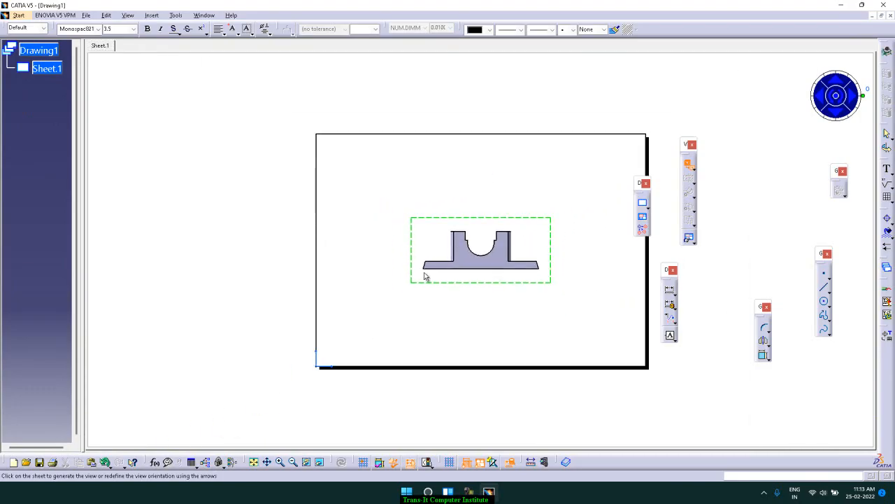
click(851, 98)
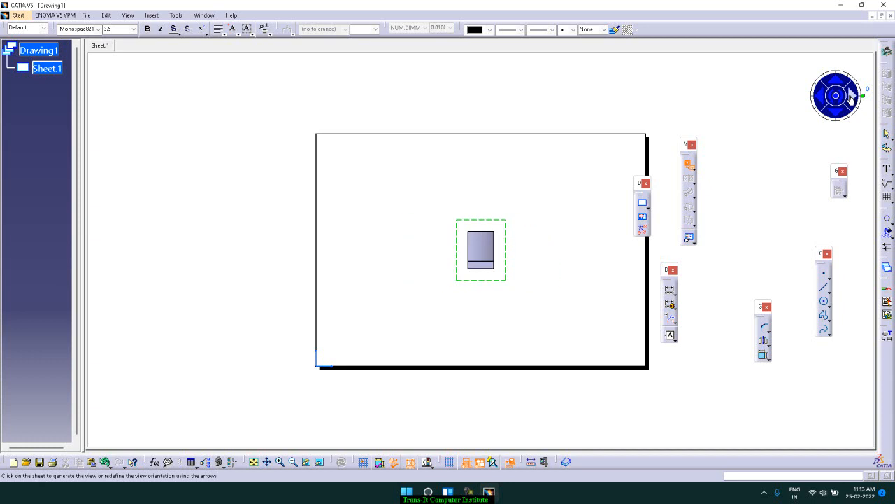
click(851, 98)
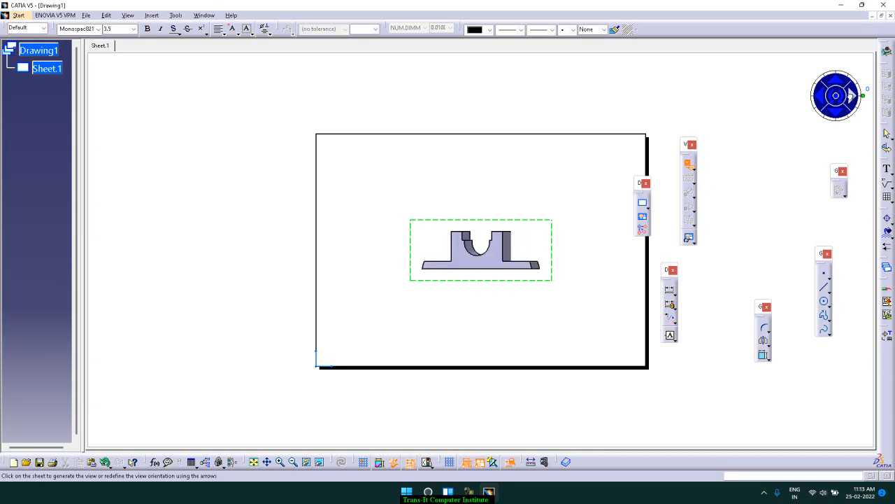
click(852, 98)
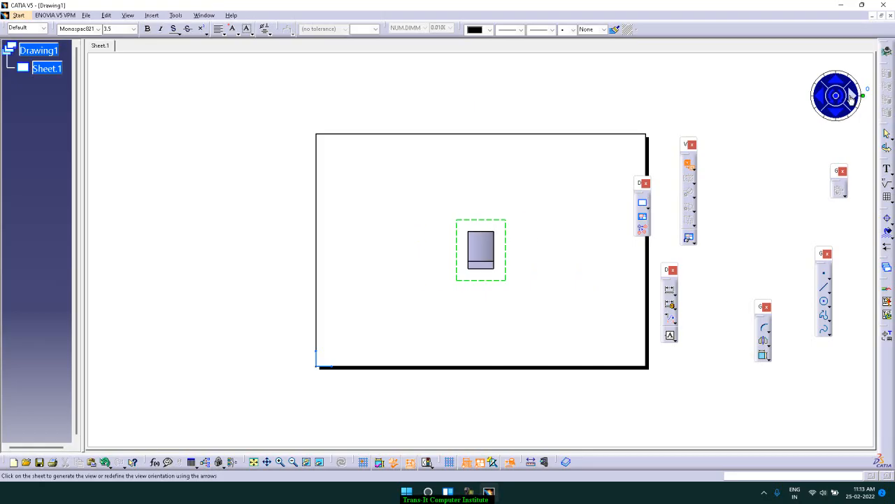
click(851, 98)
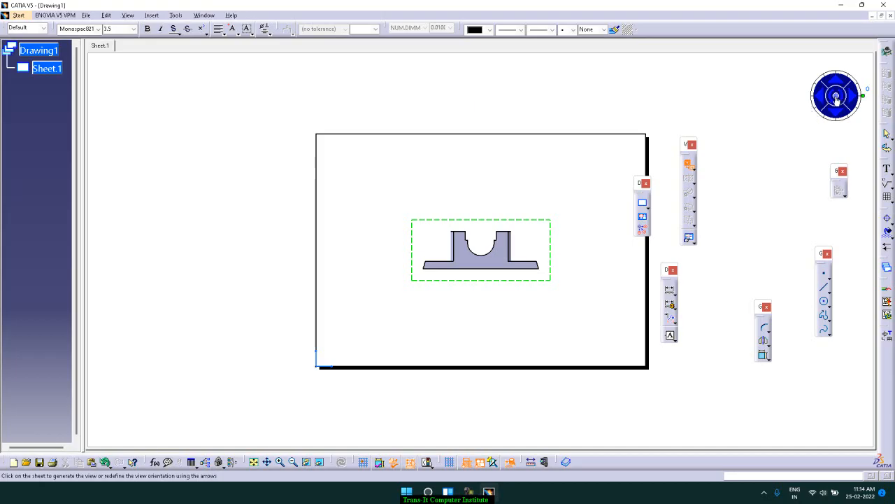
Generate the front view, move it to the lower-left area of the sheet and deselect it
click(836, 100)
drag(550, 231, 478, 261)
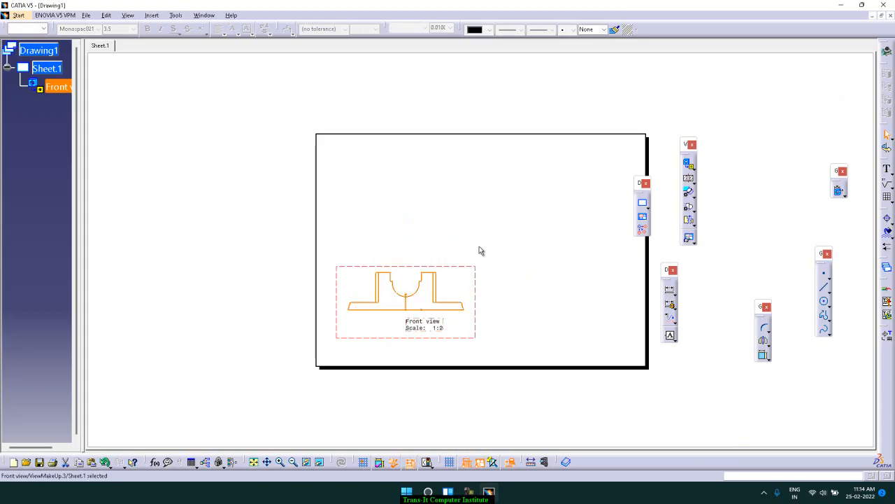
click(592, 108)
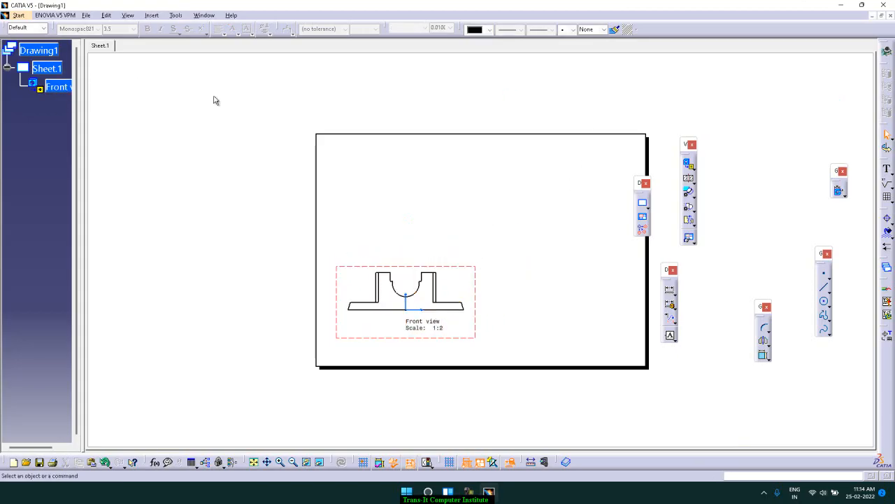
click(152, 15)
mouse_move(185, 44)
mouse_move(291, 47)
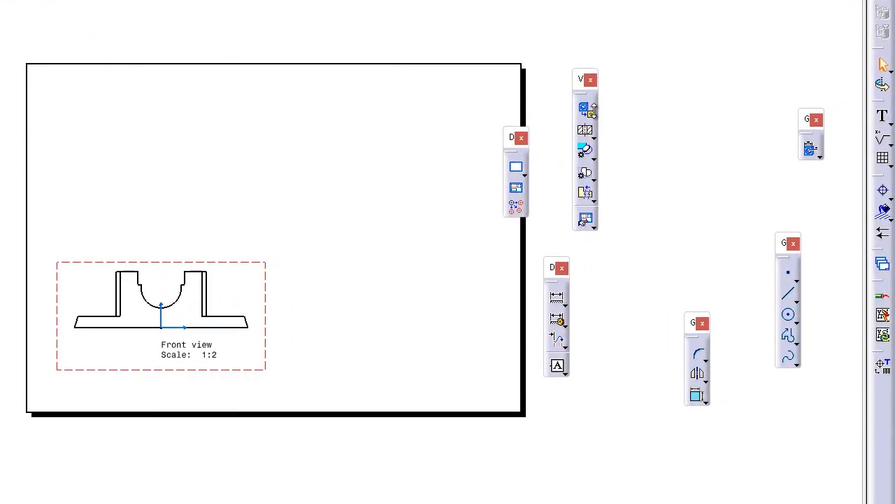
click(597, 118)
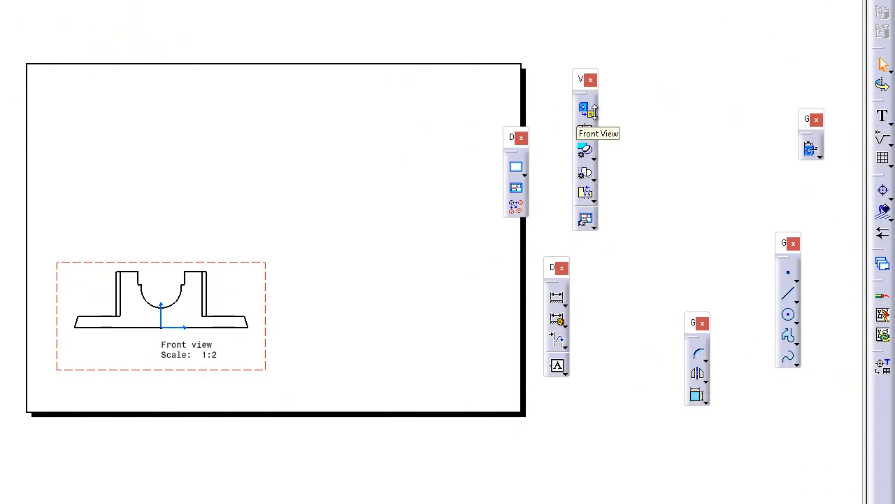
click(595, 117)
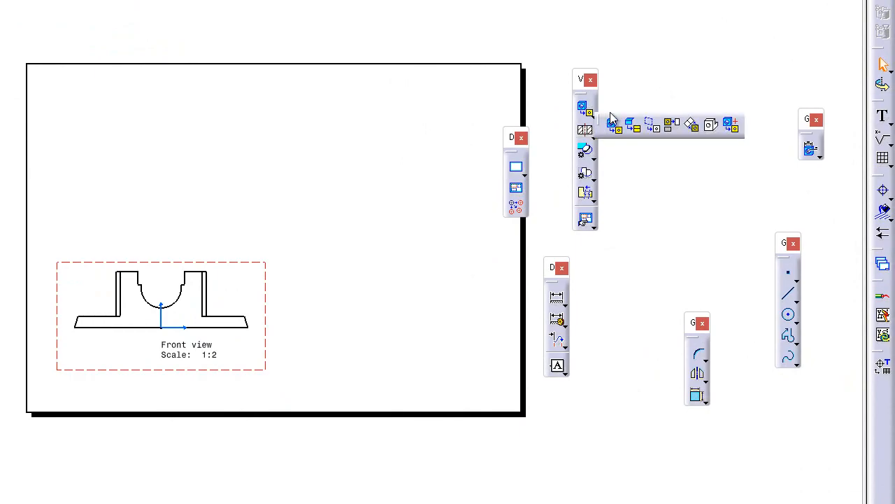
click(635, 120)
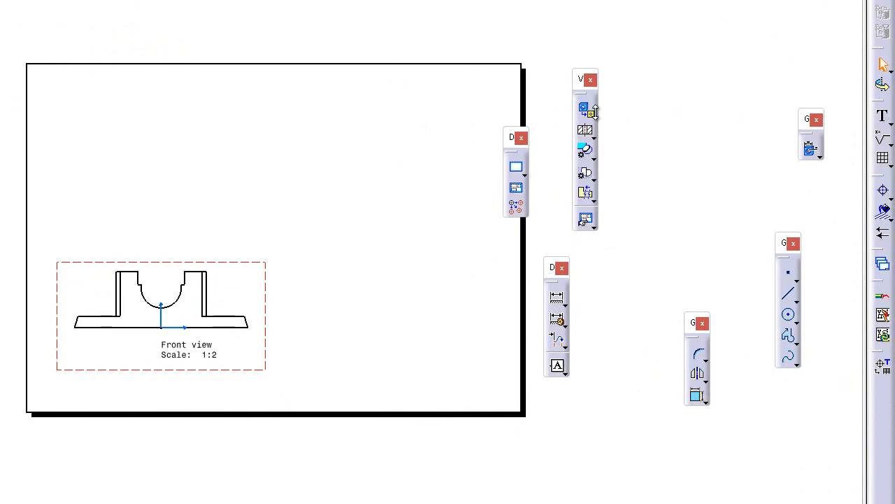
click(584, 109)
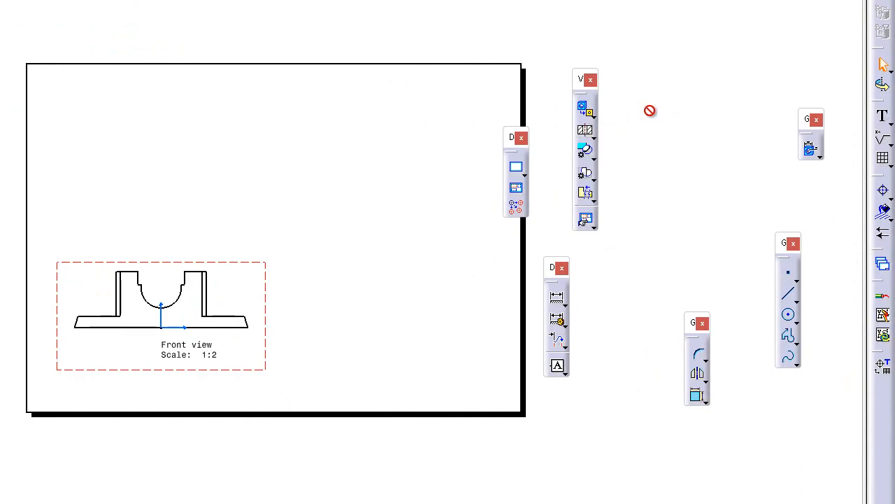
click(594, 116)
mouse_move(603, 134)
mouse_down()
mouse_move(633, 94)
mouse_move(659, 83)
mouse_up()
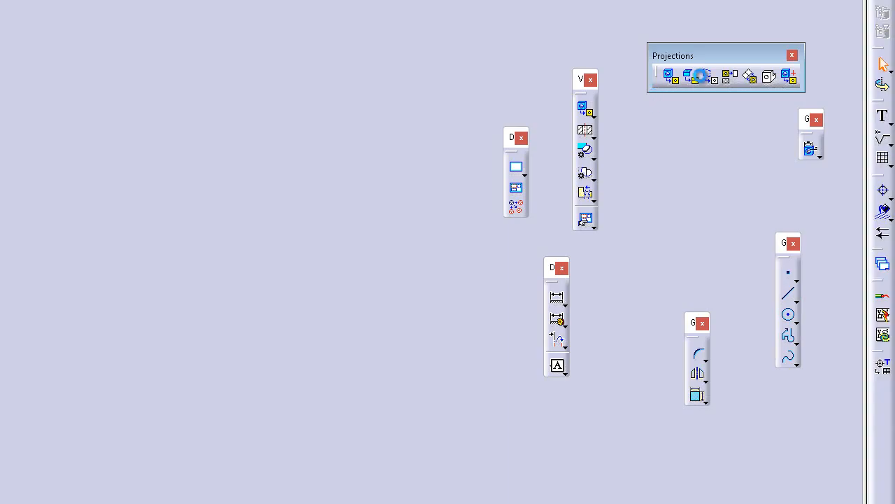
click(793, 56)
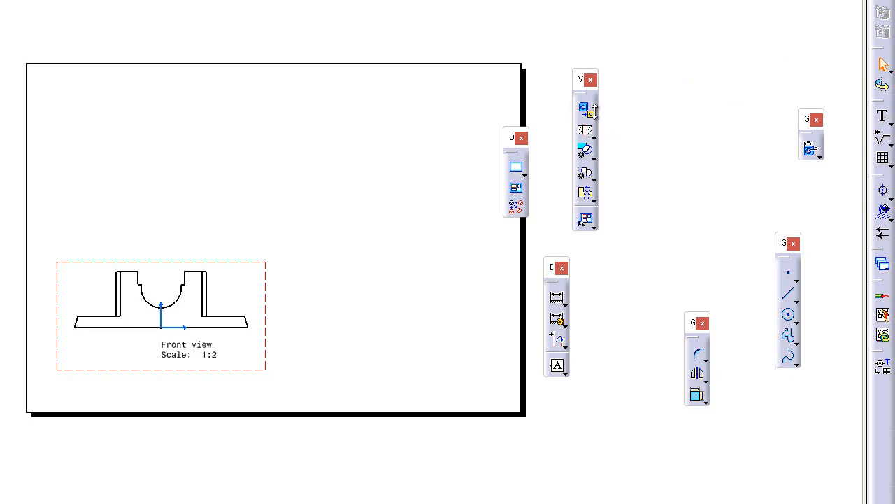
Create a projection view from the front view and place it directly above as the top view
click(592, 114)
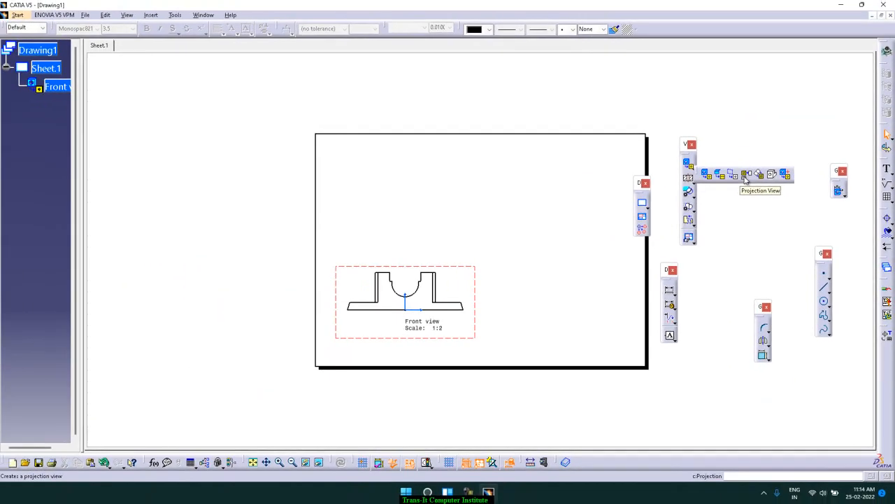
click(746, 175)
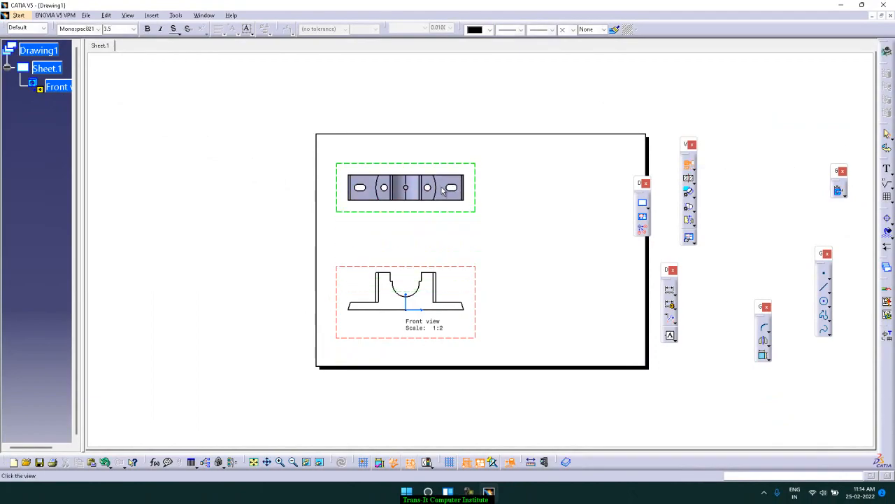
click(443, 190)
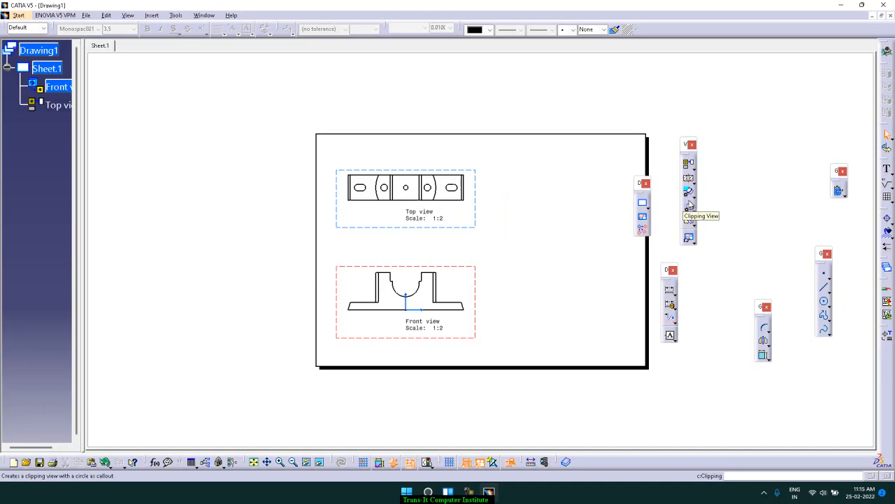
Create a right projection view from the front view and place it near the sheet's right border
click(696, 172)
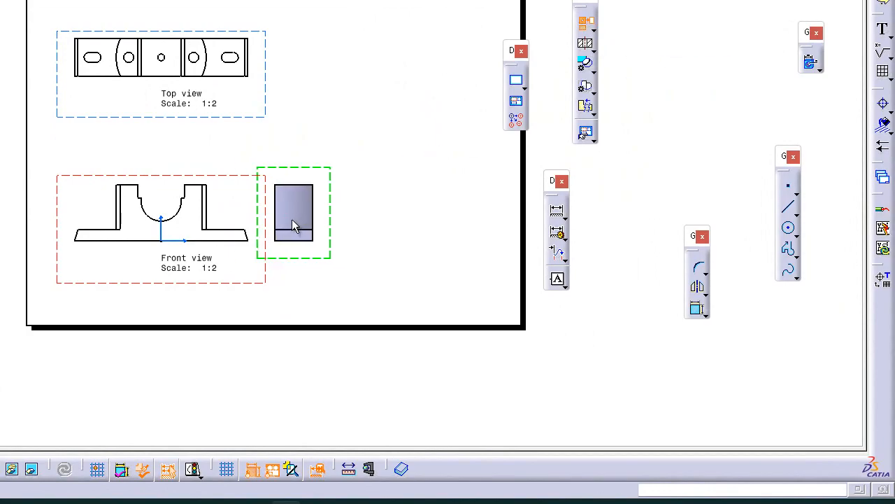
key(Escape)
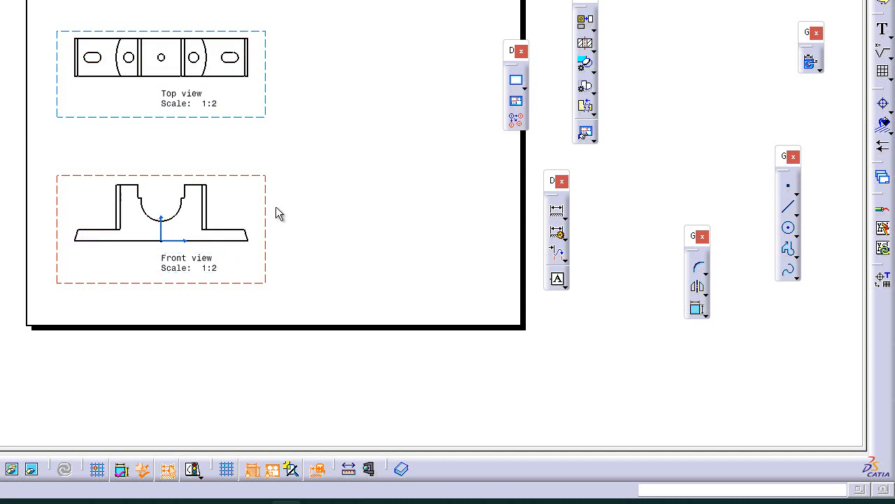
click(584, 41)
click(427, 194)
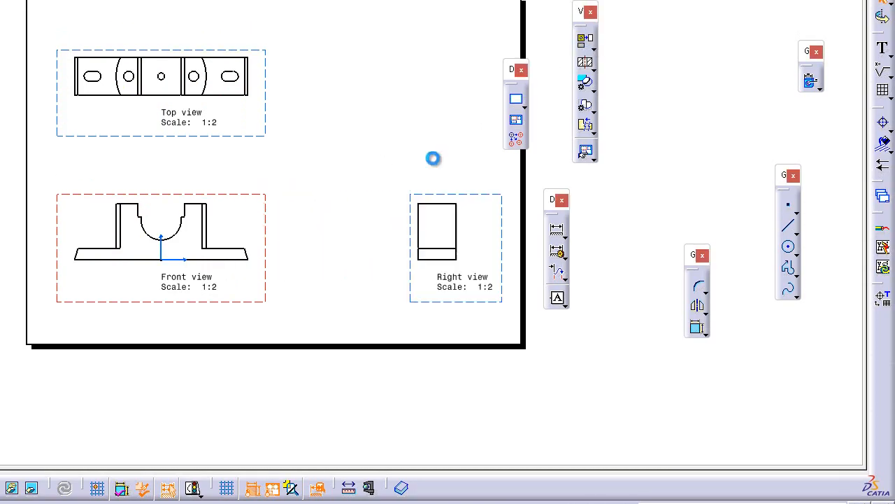
Generate an isometric view from the Part1 model with its preview rotated to 330 degrees
click(593, 50)
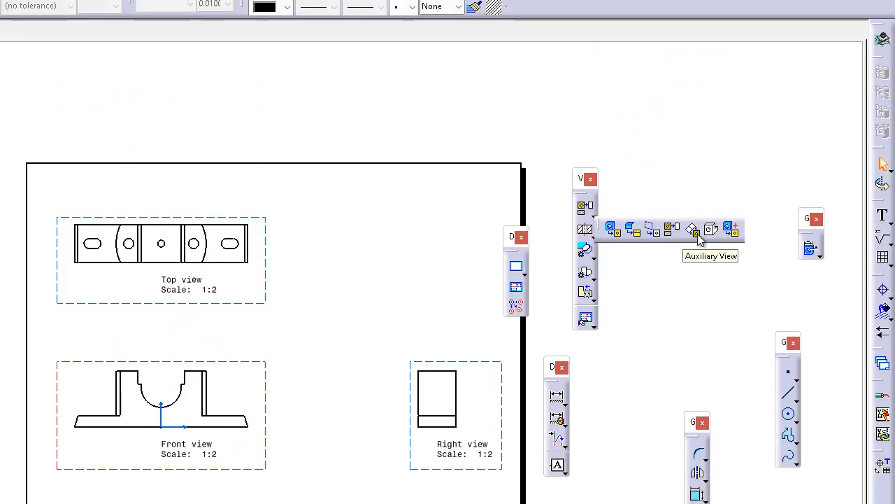
click(710, 233)
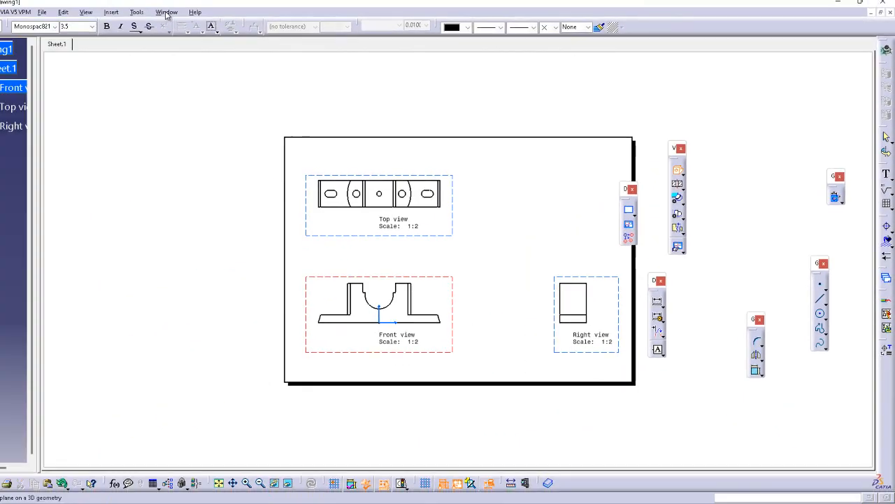
click(166, 13)
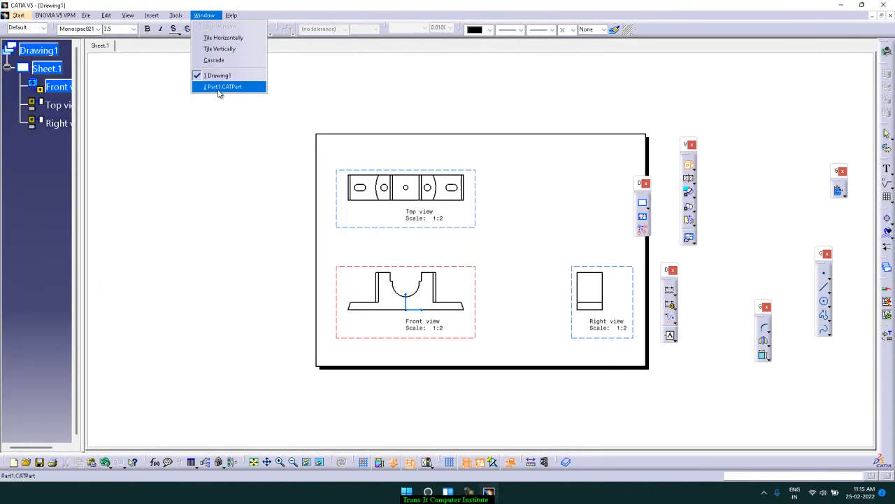
click(184, 87)
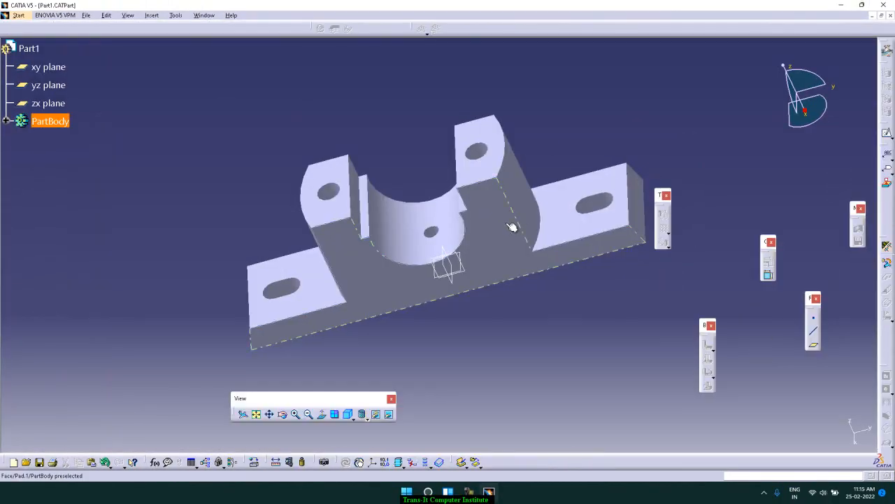
click(508, 224)
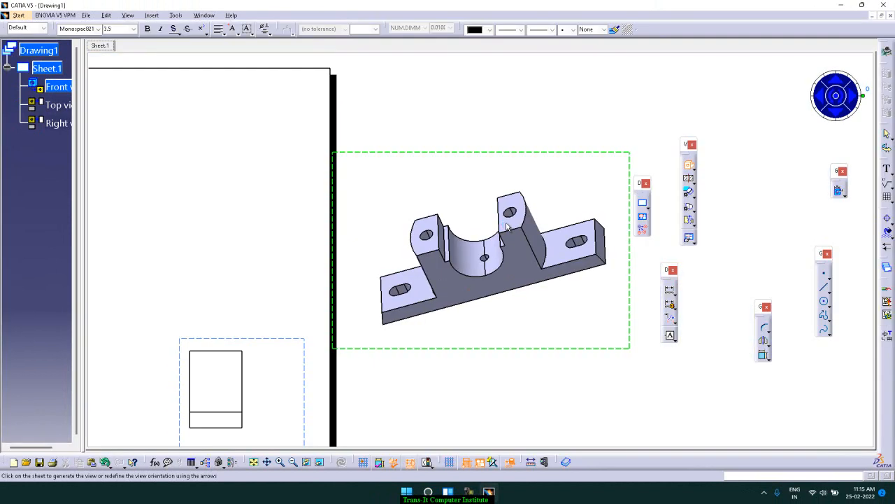
click(842, 103)
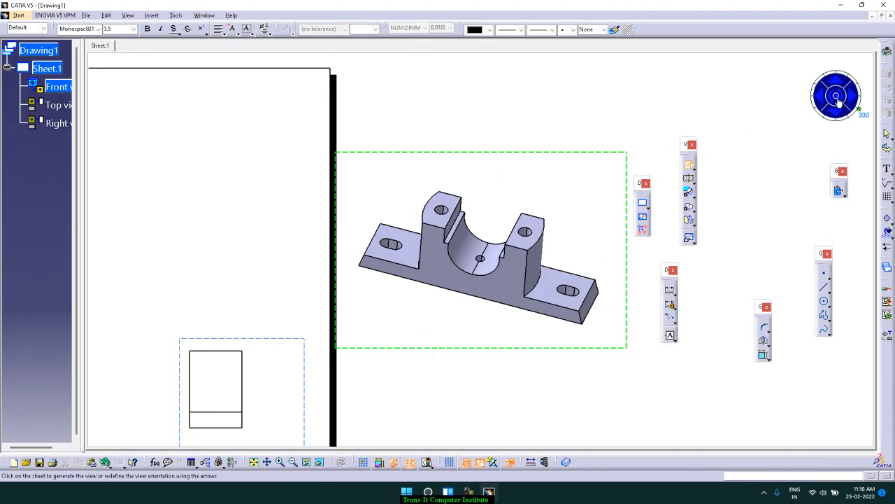
click(837, 100)
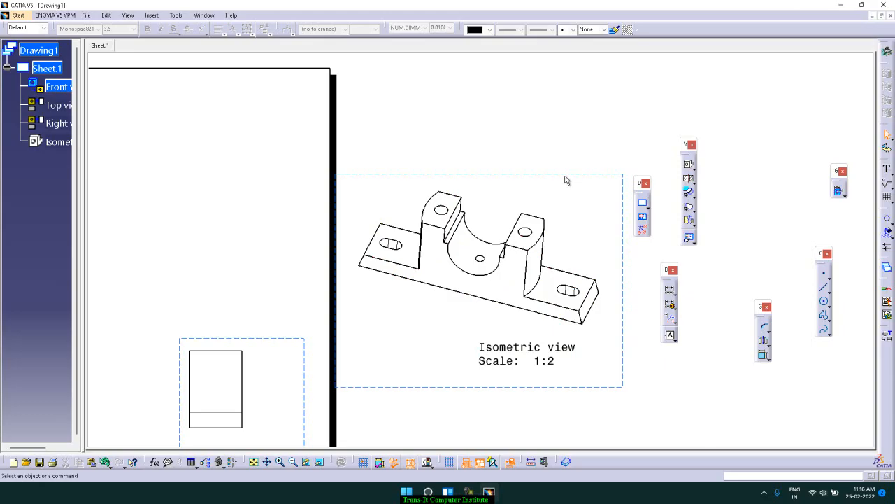
Move the isometric view onto the sheet's upper-right area, above the right view, and deselect it
ctrl+middle_drag(570, 160, 572, 215)
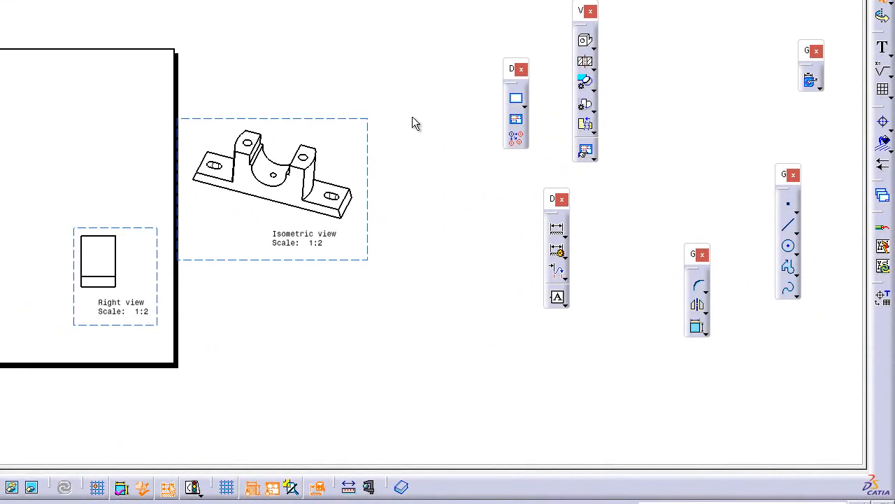
drag(365, 122, 145, 67)
click(294, 38)
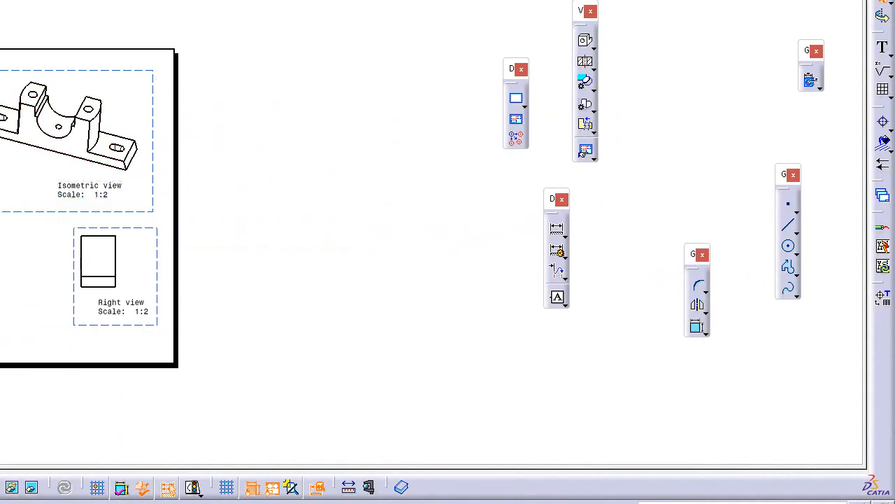
Set the isometric view's generation mode to Raster in its view properties
right_click(128, 72)
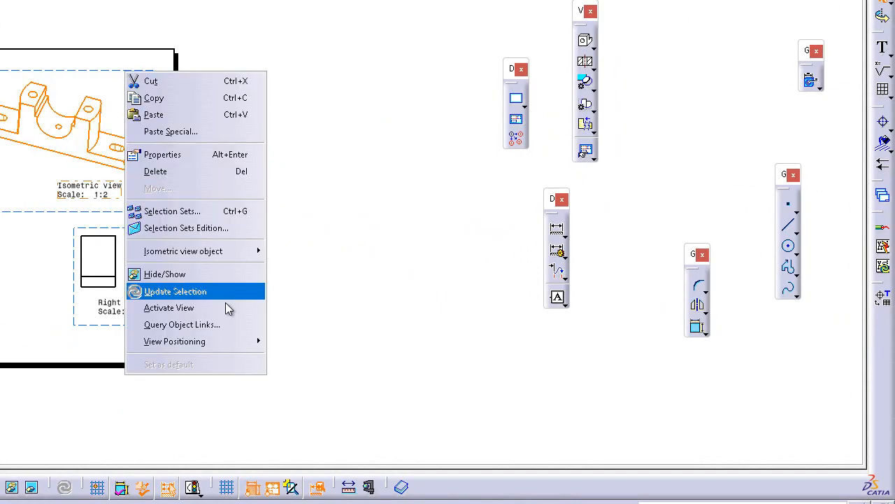
click(217, 155)
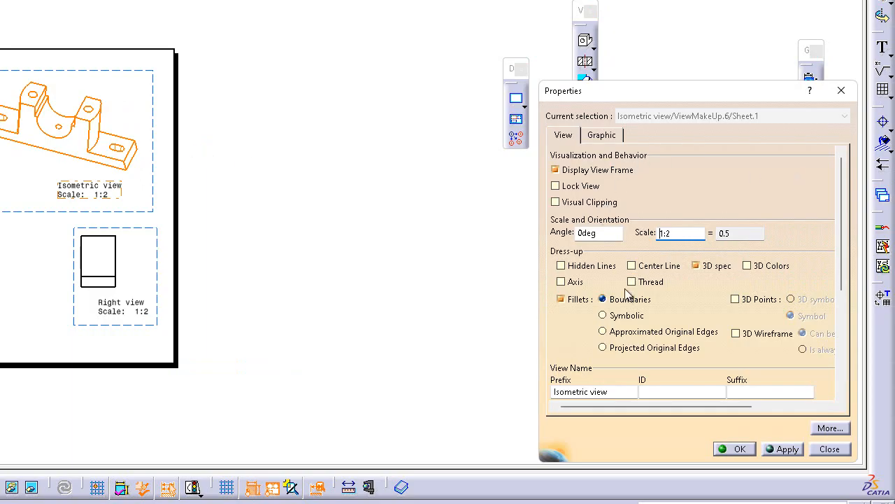
drag(840, 247, 845, 353)
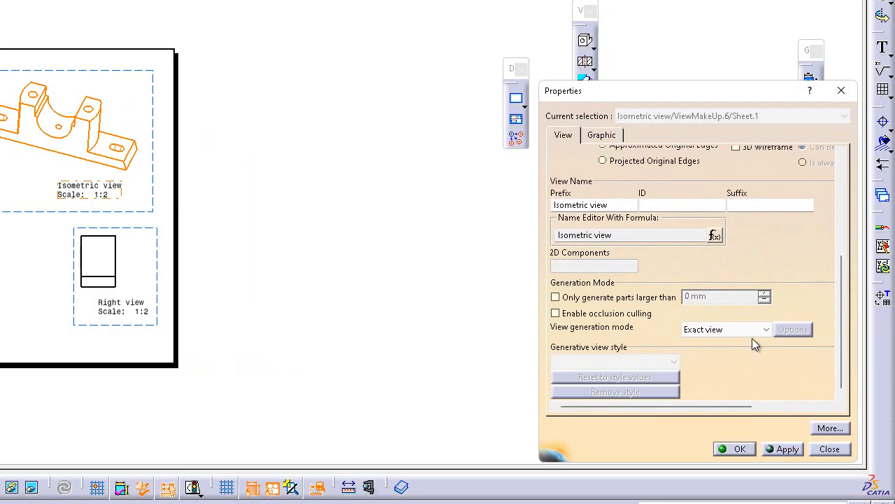
click(770, 330)
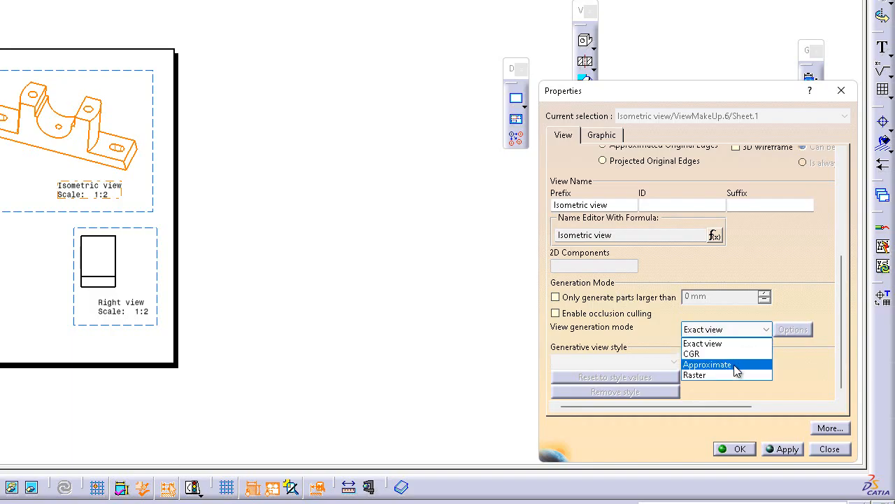
click(726, 374)
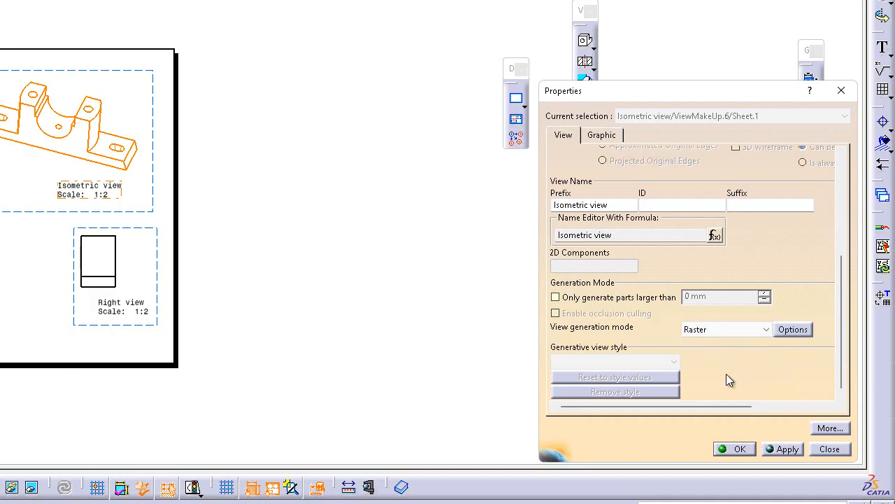
Set the isometric view's raster mode to Shading with edges and apply the view properties
click(787, 332)
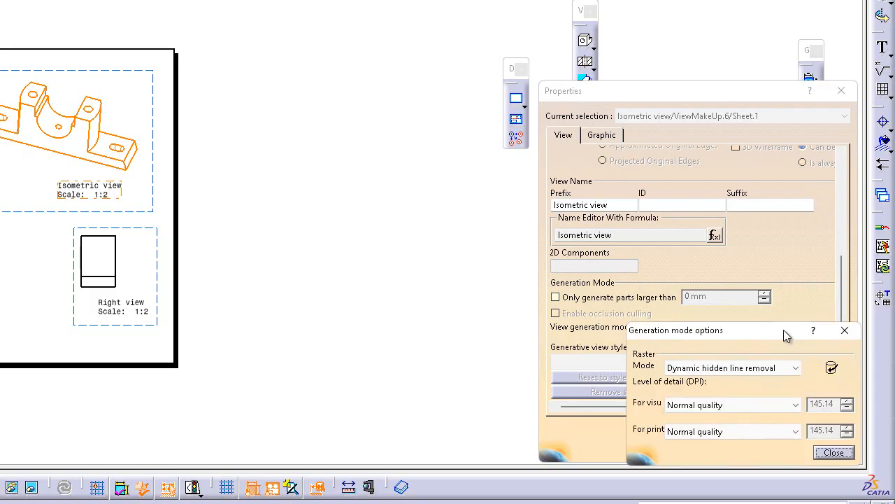
click(798, 371)
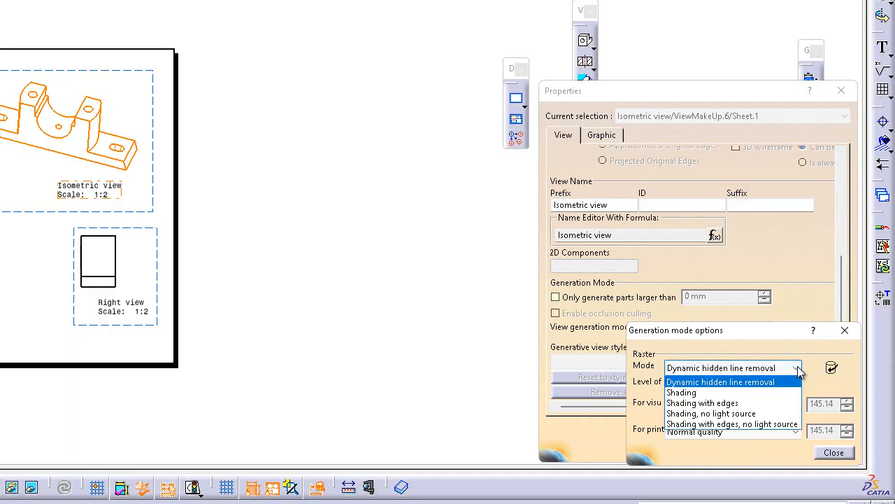
click(766, 396)
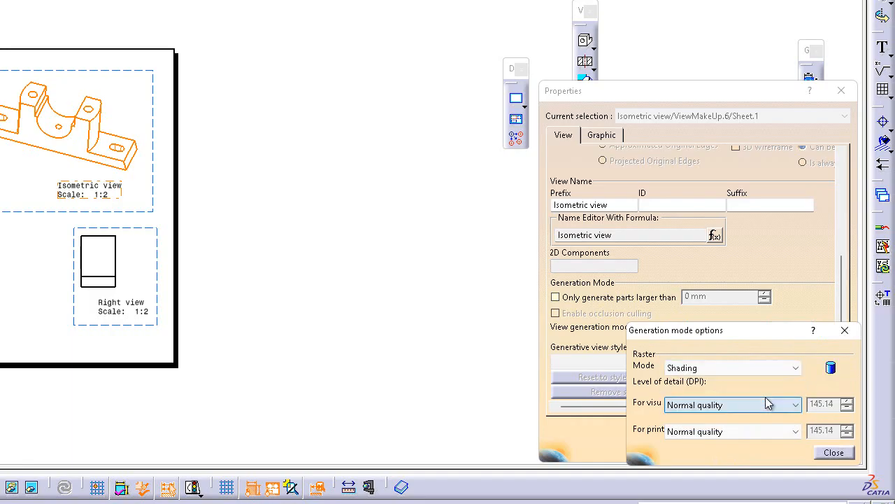
click(798, 368)
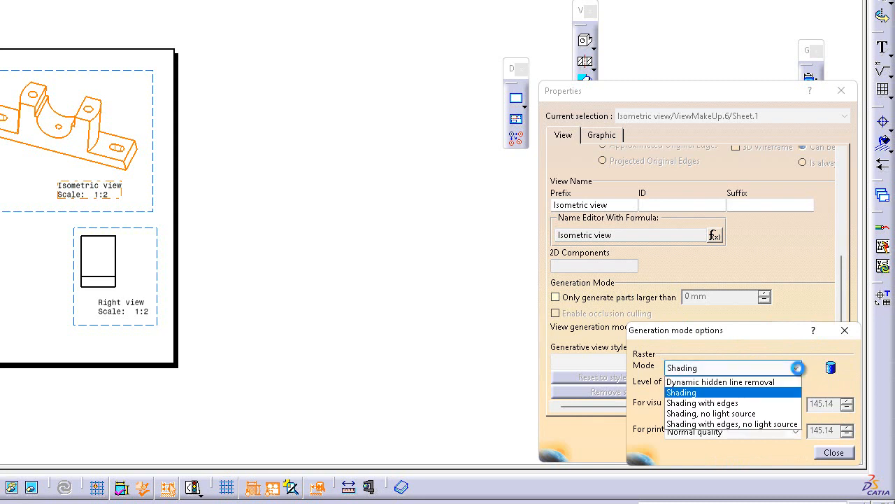
click(782, 404)
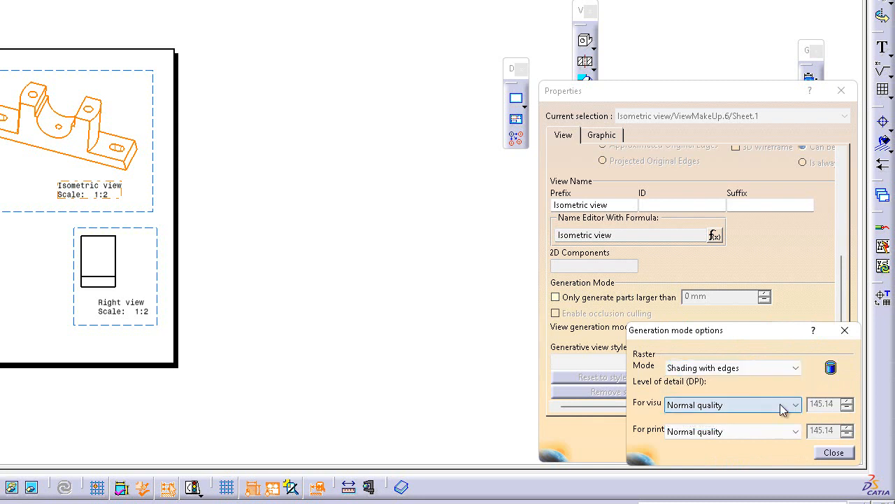
click(841, 453)
click(750, 451)
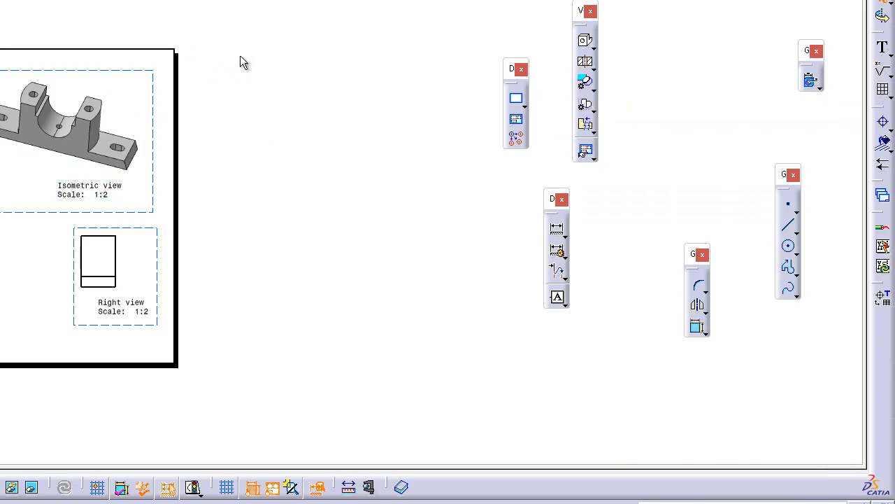
click(595, 48)
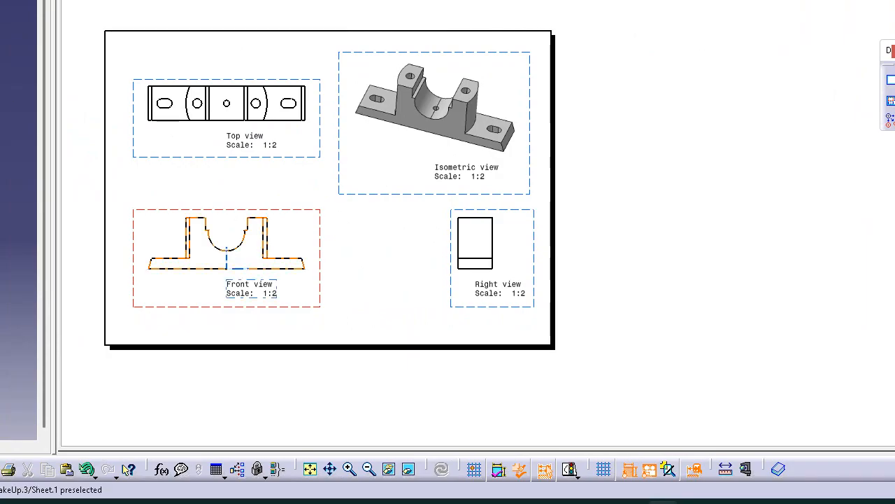
right_click(45, 68)
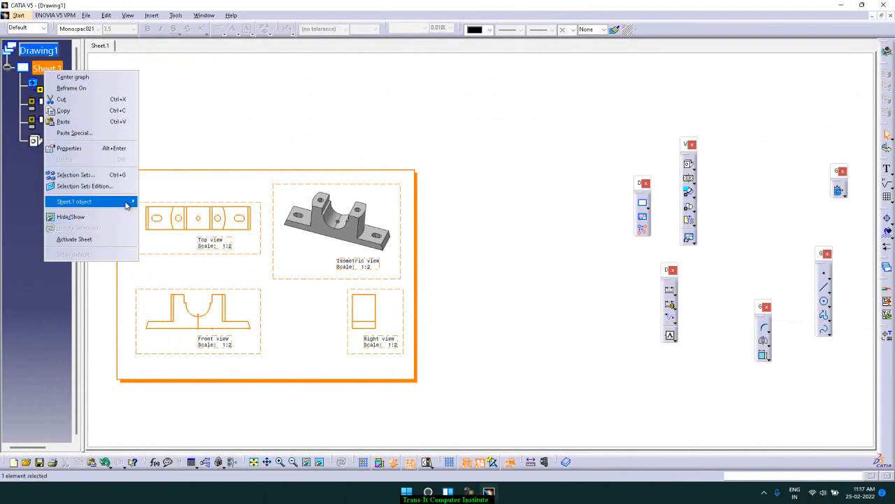
click(195, 156)
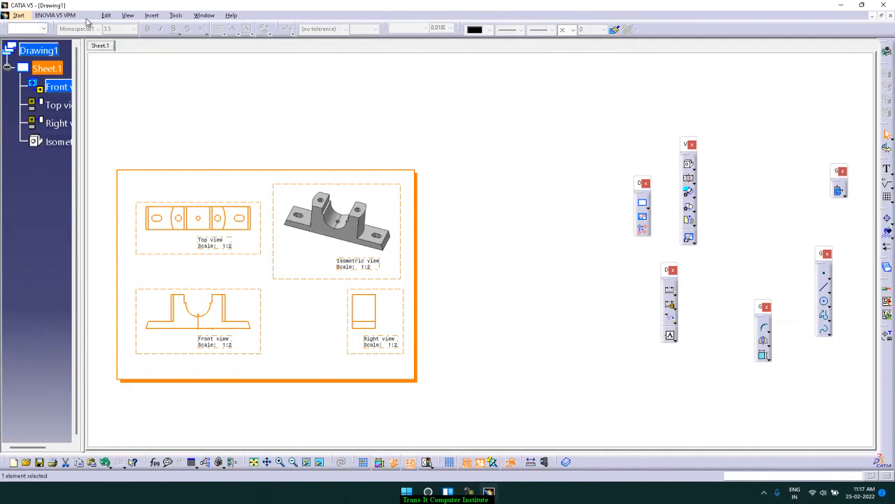
click(161, 16)
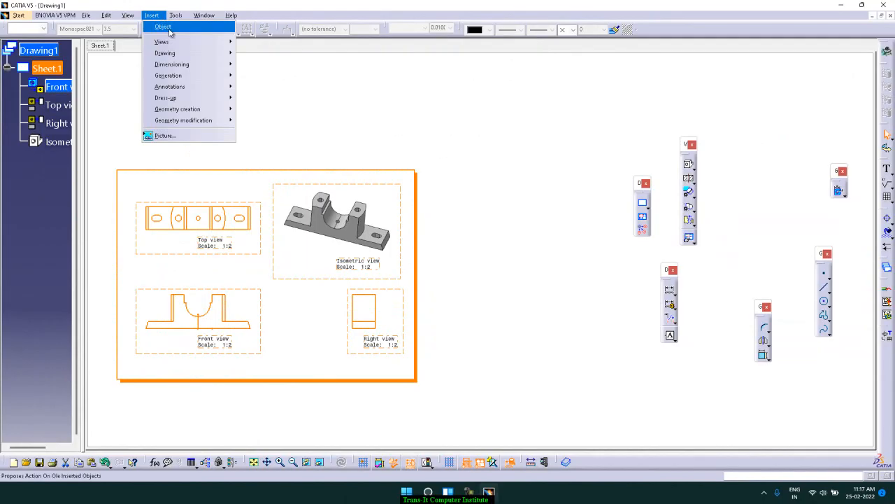
mouse_move(185, 19)
mouse_move(125, 20)
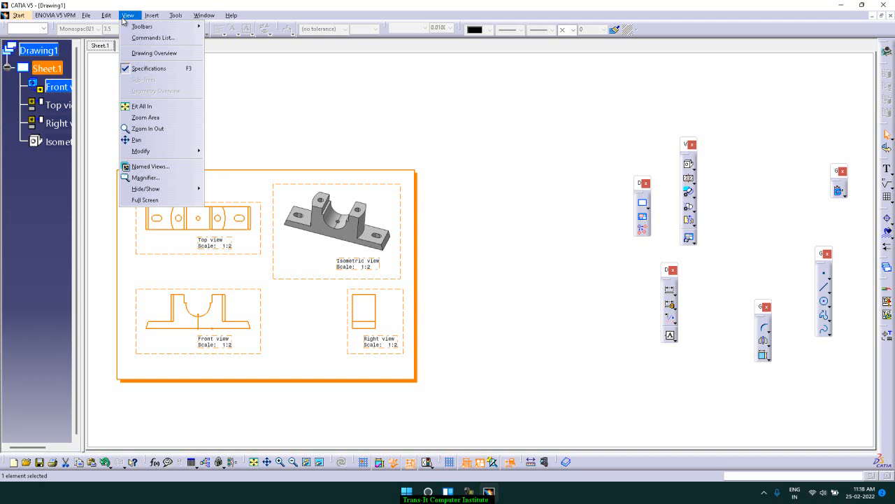
mouse_move(113, 21)
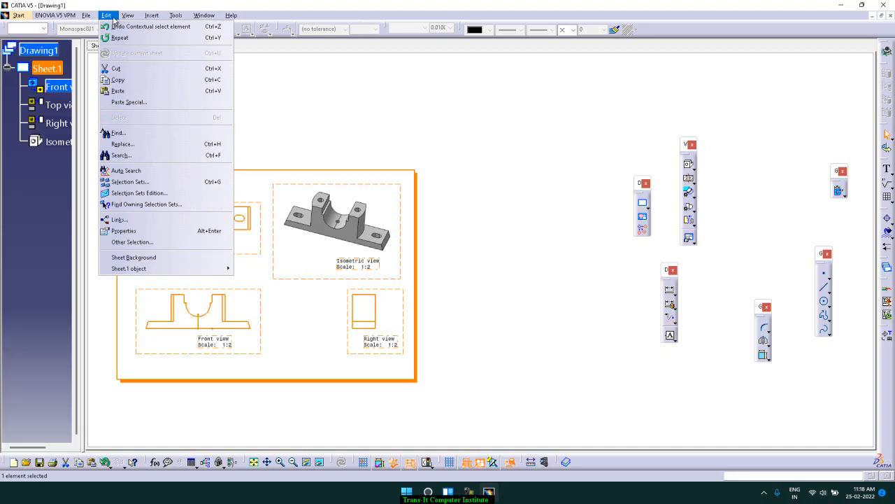
mouse_move(180, 273)
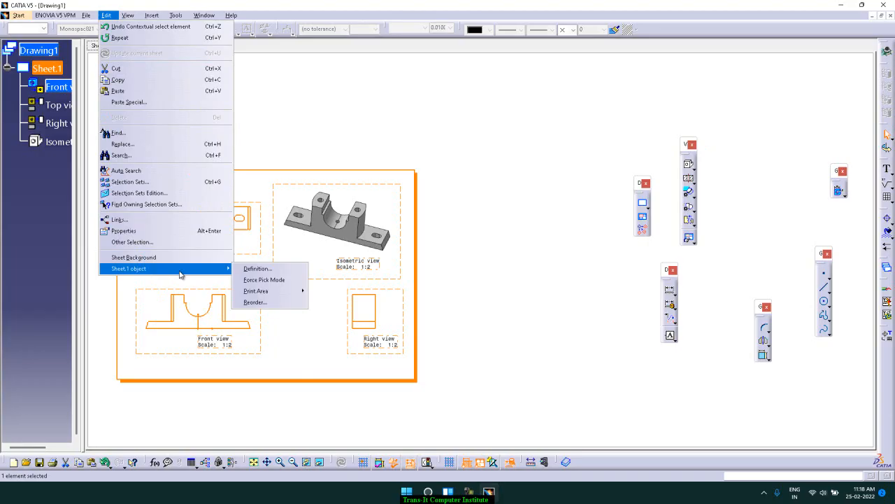
click(372, 143)
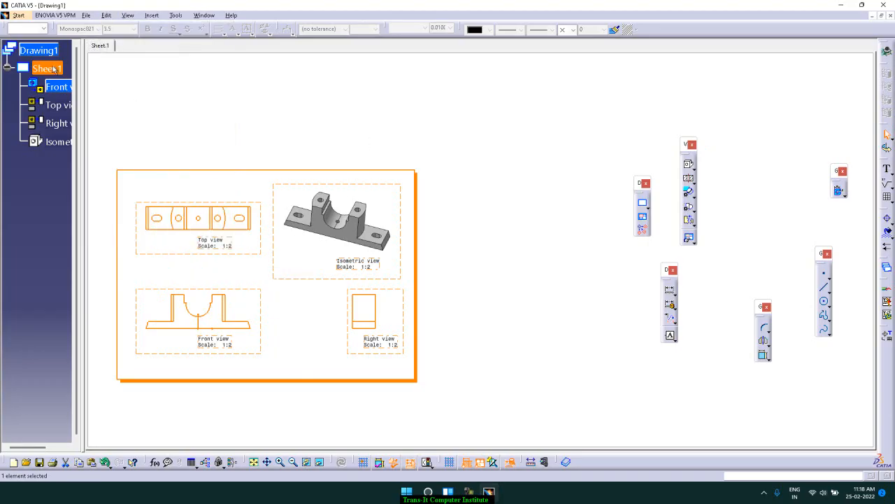
right_click(54, 68)
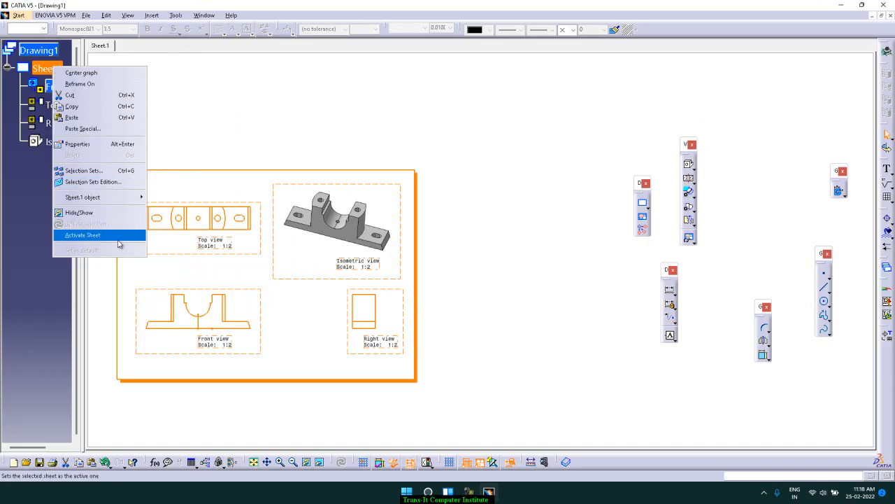
mouse_move(132, 200)
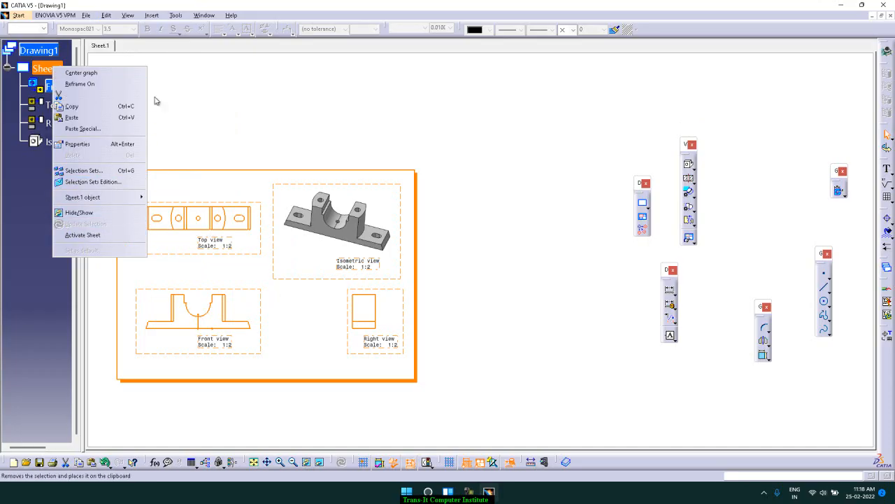
click(107, 106)
click(244, 116)
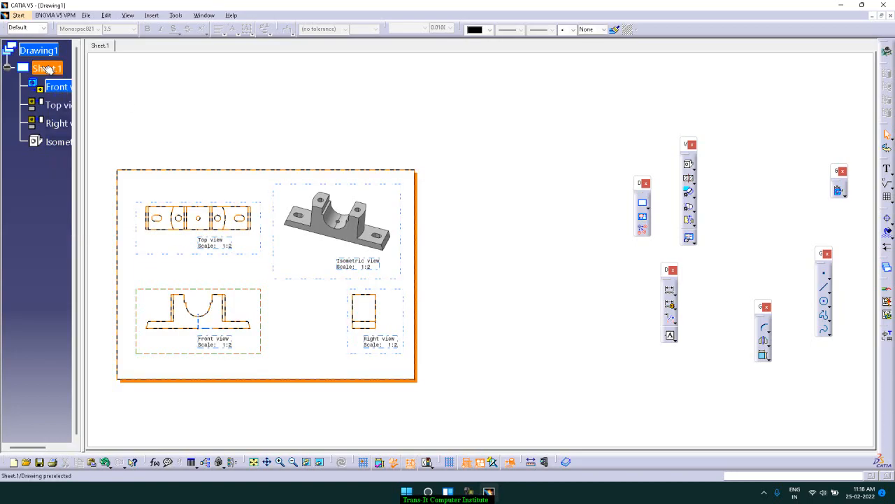
right_click(46, 55)
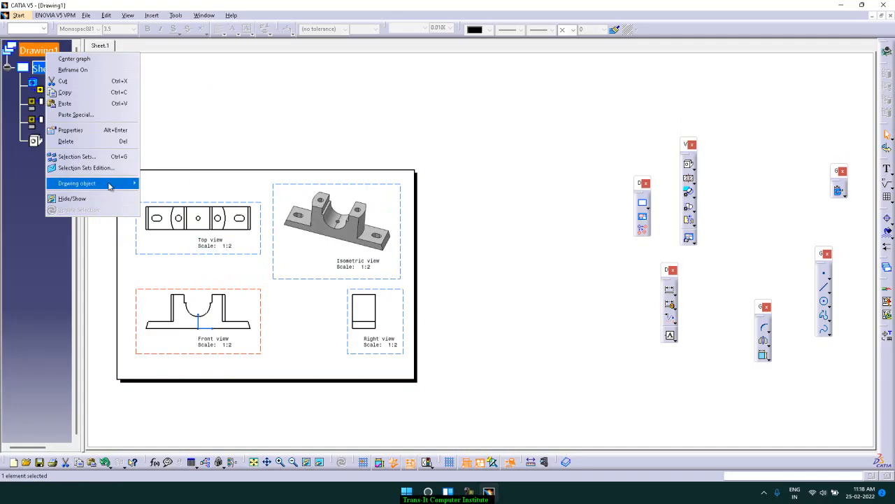
mouse_move(110, 185)
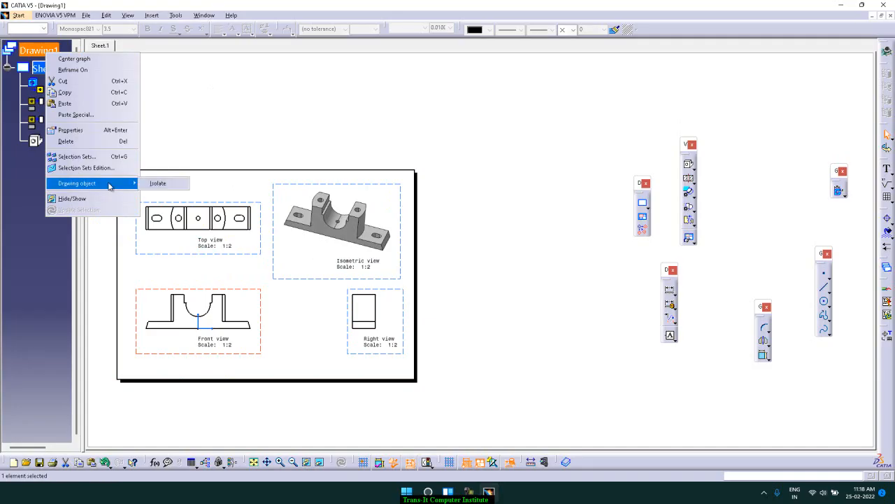
click(354, 142)
Undock the Composites Ply Book, Catalog Browser and Measure toolbars and float them over the empty drawing area
drag(887, 258, 768, 200)
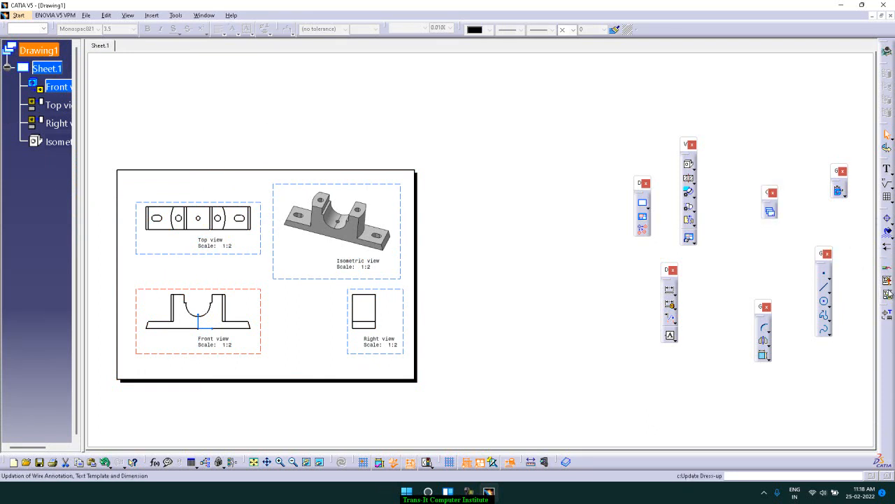
drag(550, 462, 654, 391)
drag(526, 461, 557, 390)
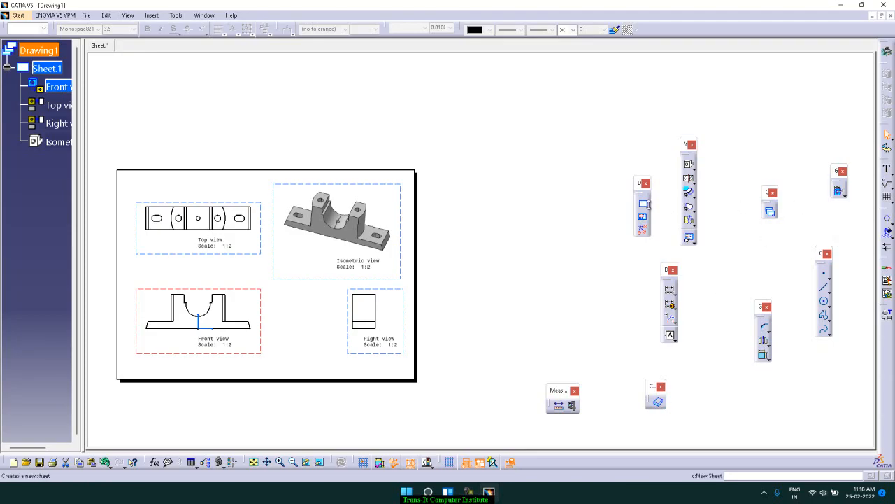
Hide the Drawing toolbar and show it again
click(647, 208)
right_click(882, 268)
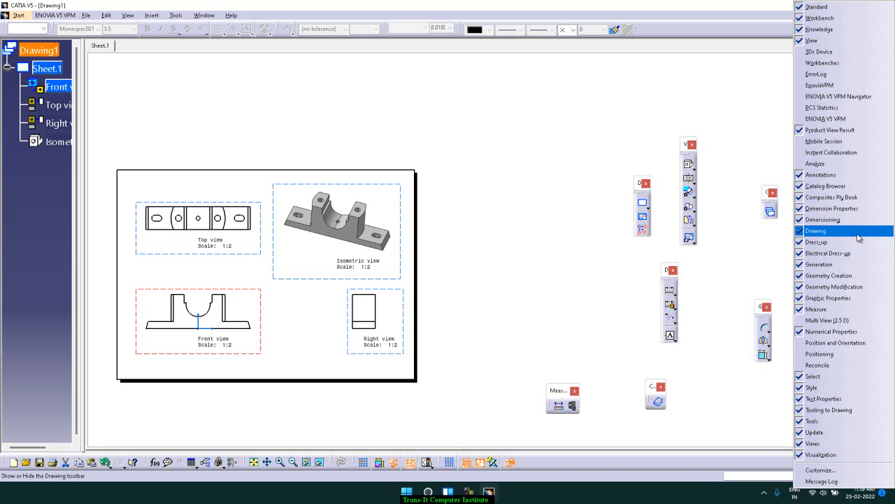
click(816, 231)
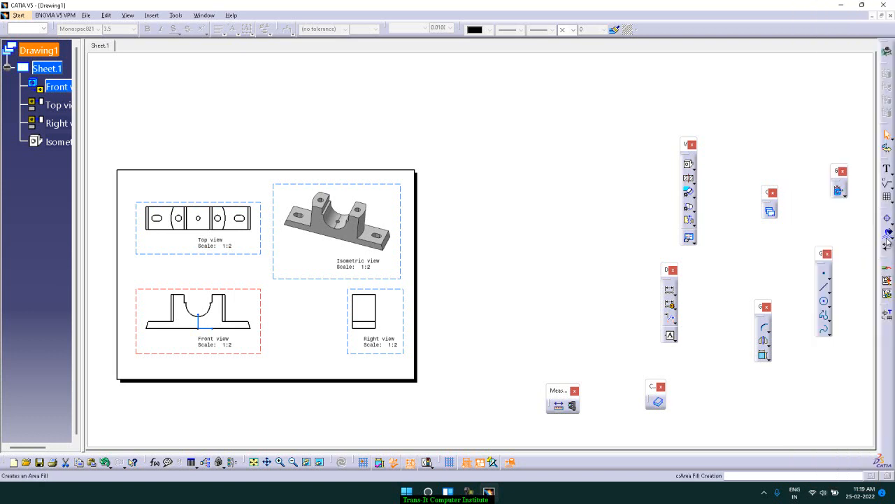
right_click(882, 239)
click(856, 236)
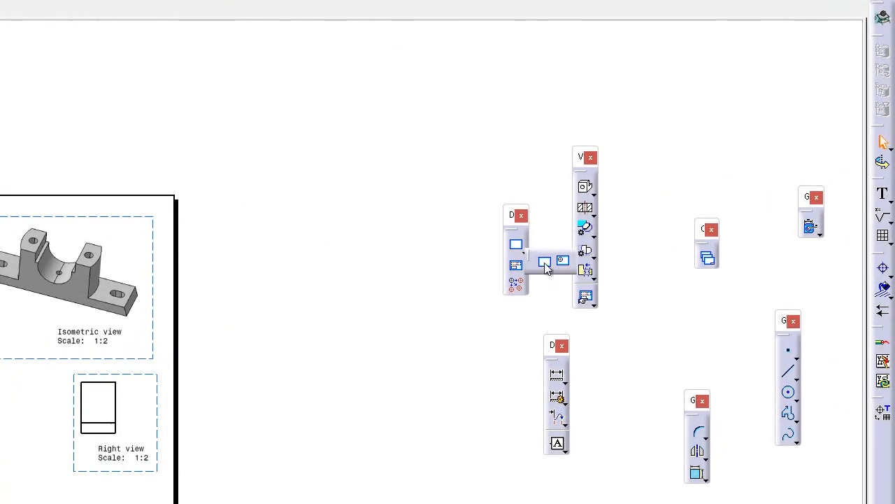
Add a new empty sheet to the drawing
click(545, 263)
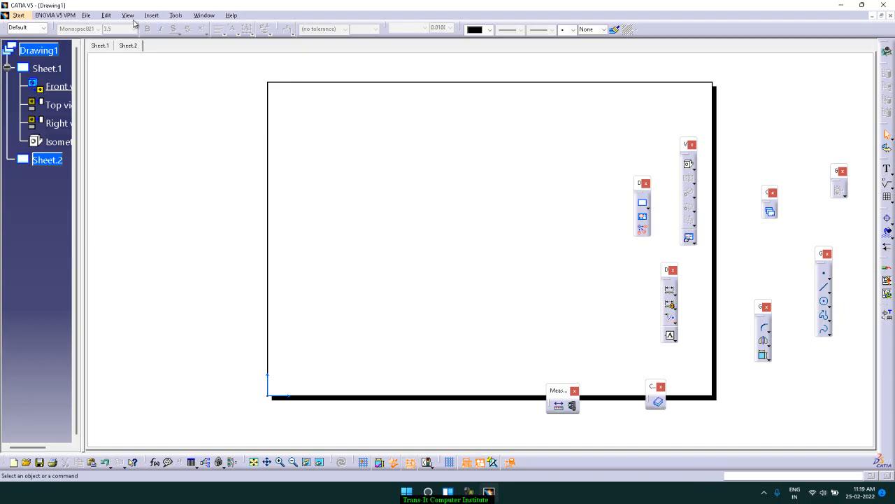
Browse the files in the D:\catia folder for an existing file, and leave the file selection without opening anything
click(86, 15)
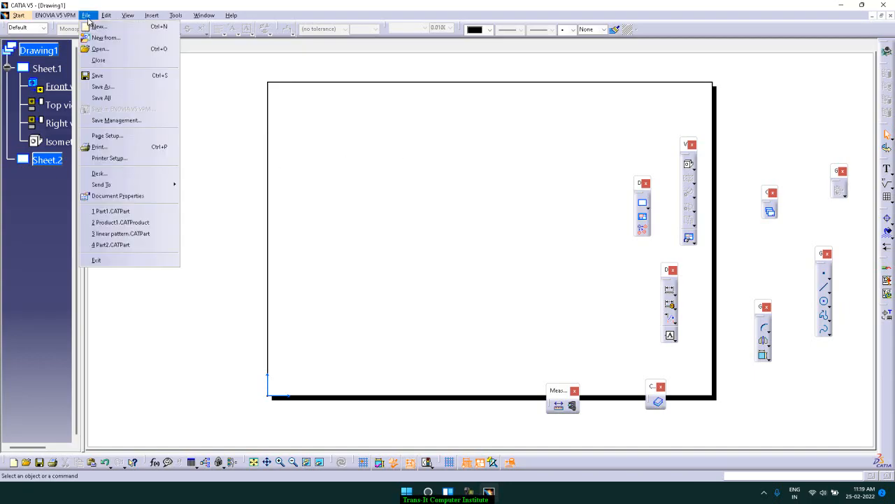
click(105, 48)
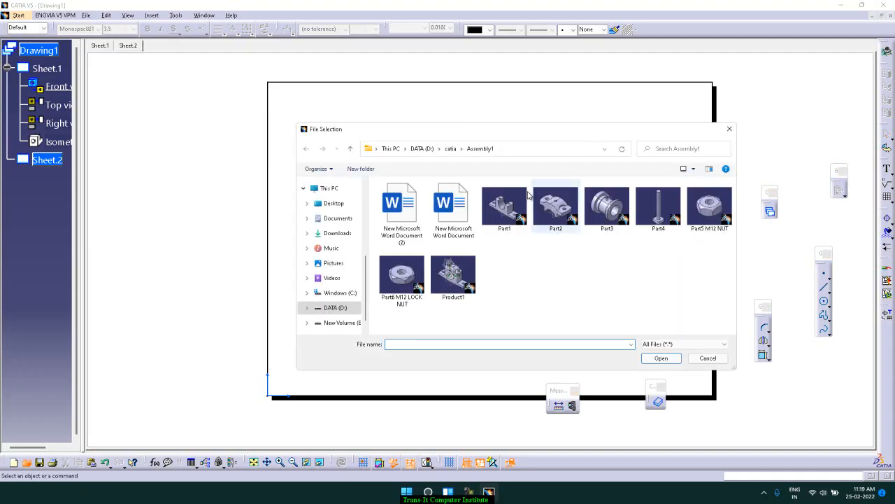
click(451, 148)
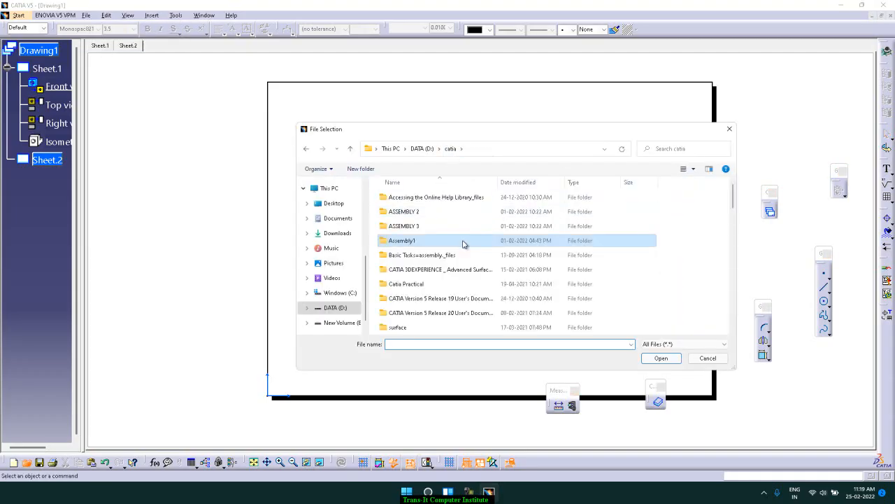
scroll(463, 244, down, 2)
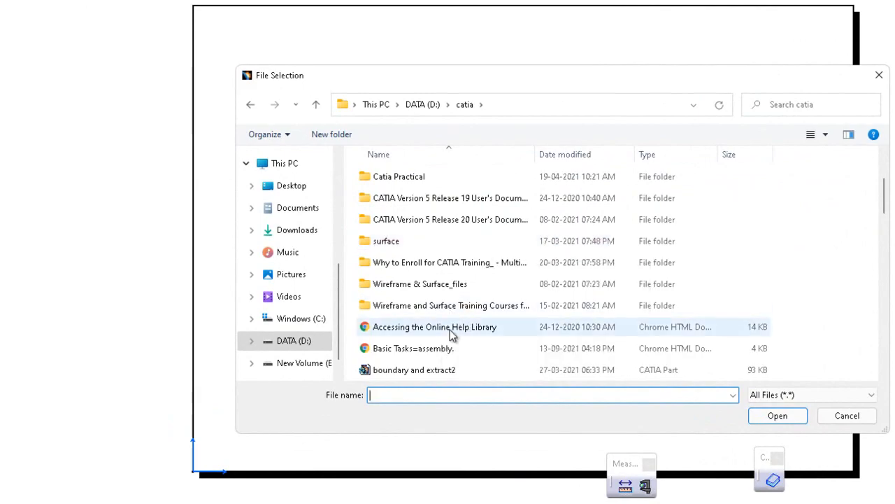
scroll(451, 350, down, 2)
scroll(451, 350, down, 4)
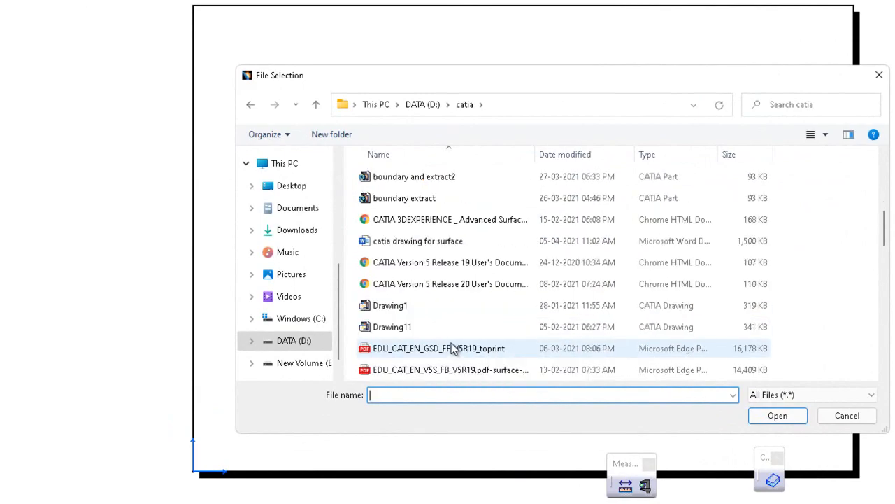
scroll(451, 348, down, 7)
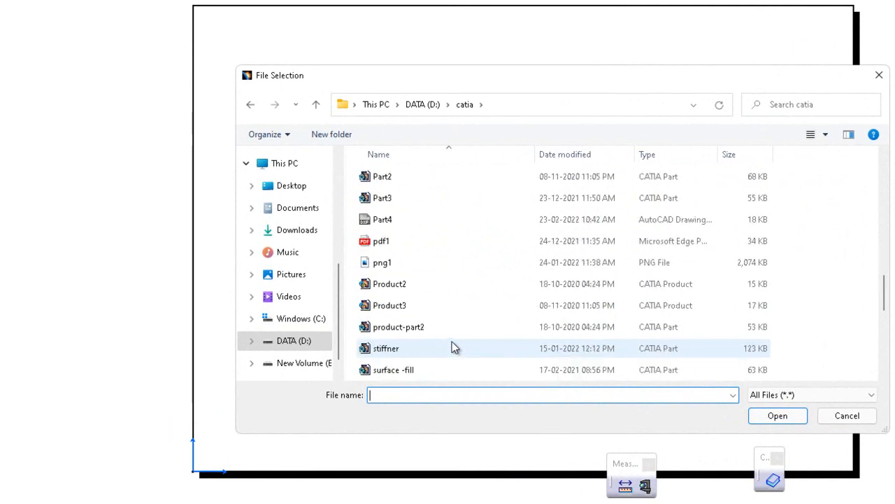
scroll(451, 343, down, 3)
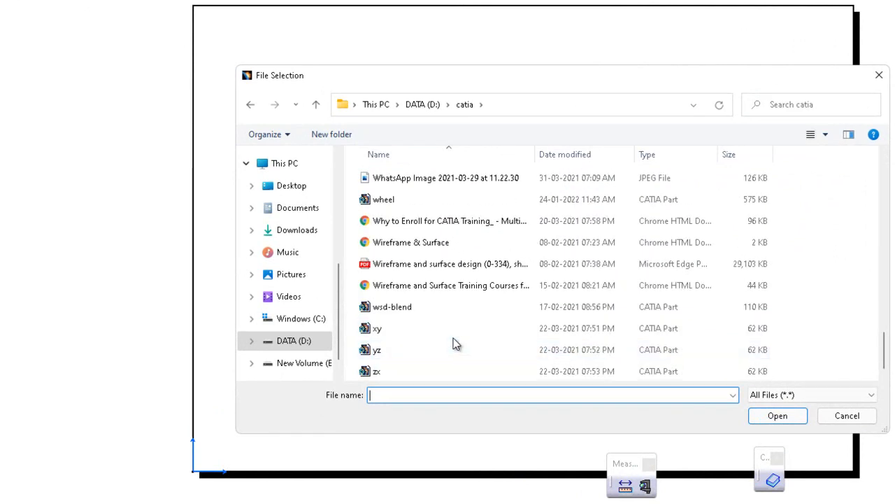
scroll(453, 340, up, 12)
scroll(454, 343, up, 5)
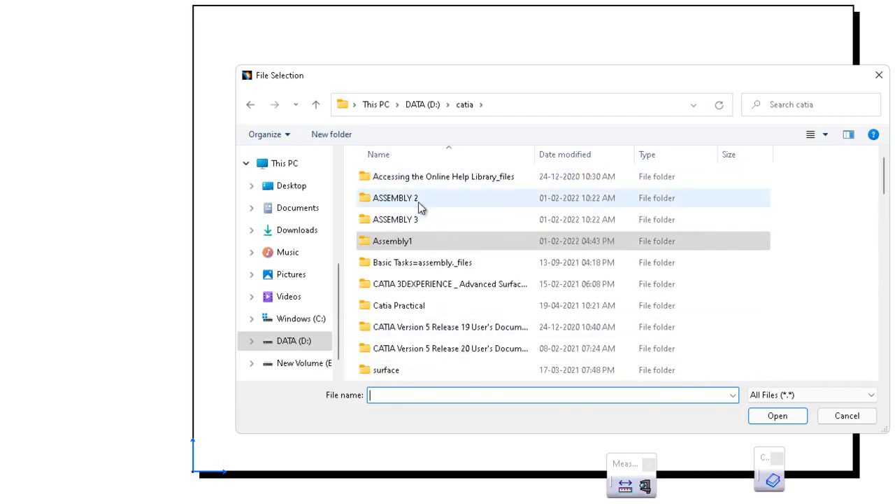
click(848, 415)
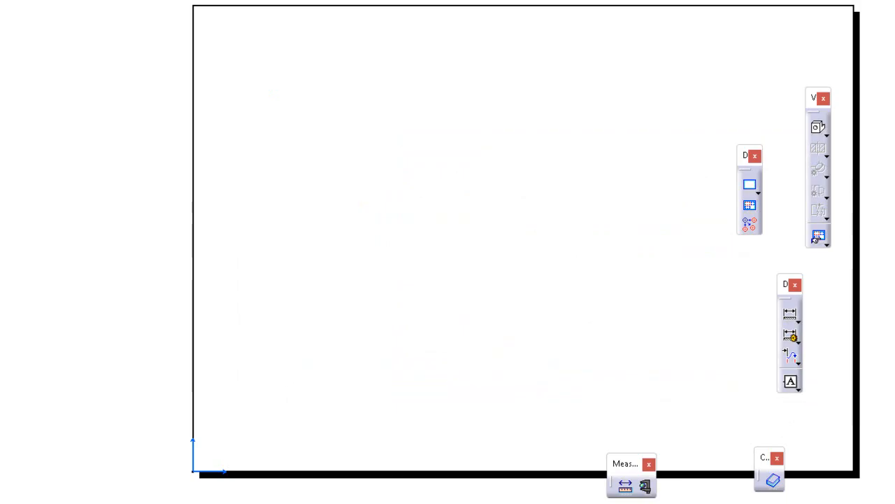
key(alt+f)
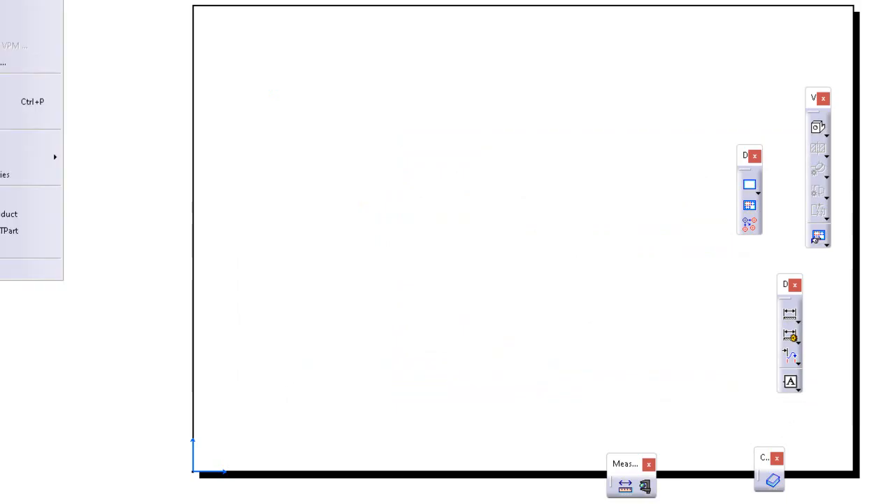
key(ctrl+o)
click(467, 106)
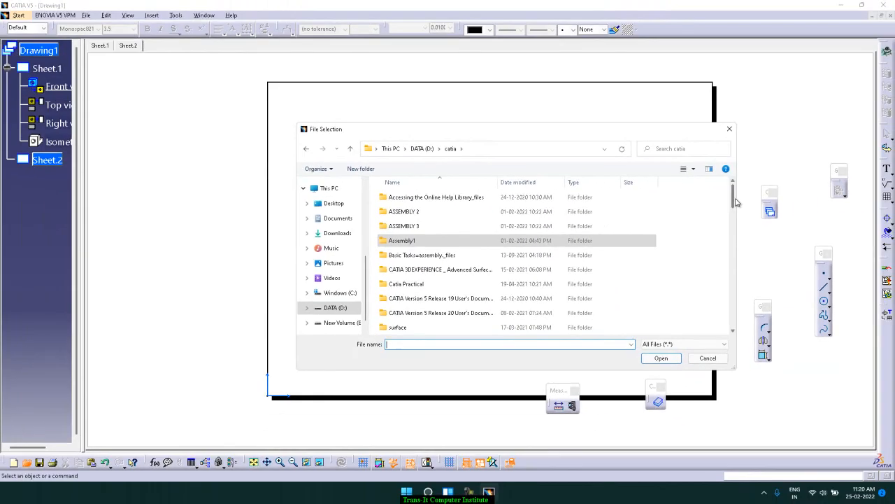
click(708, 358)
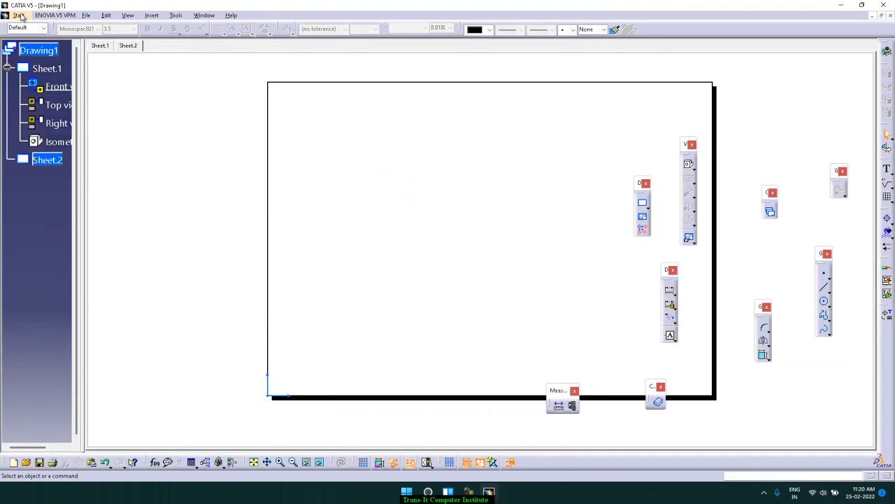
Create a new Part document
key(ctrl+n)
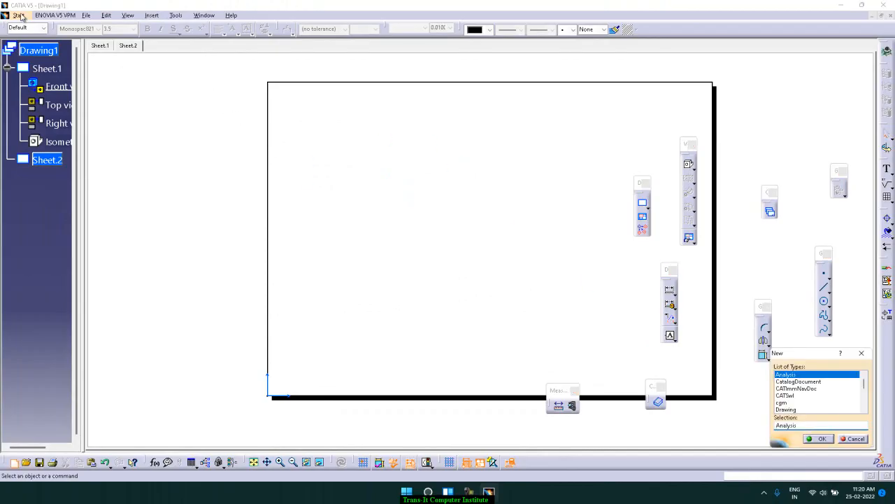
text(Part)
key(Return)
key(Return)
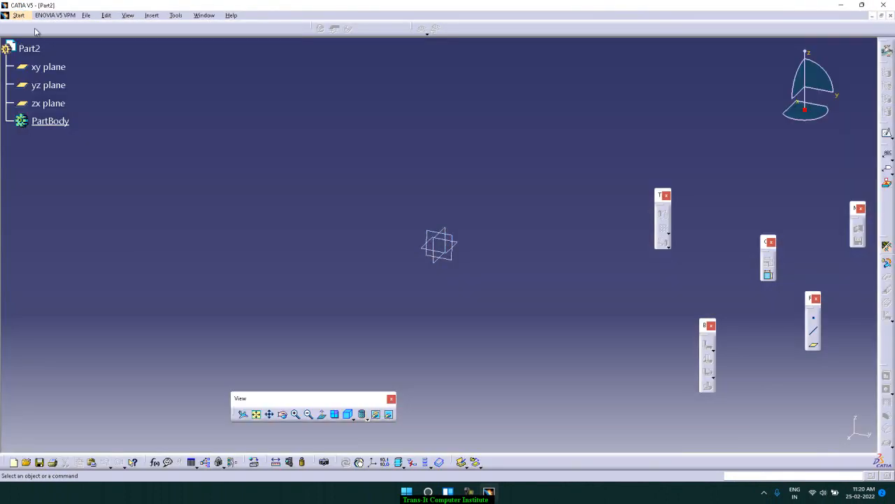
Restore the program window from full screen, shrink it and place it over the right part of the desktop
click(862, 5)
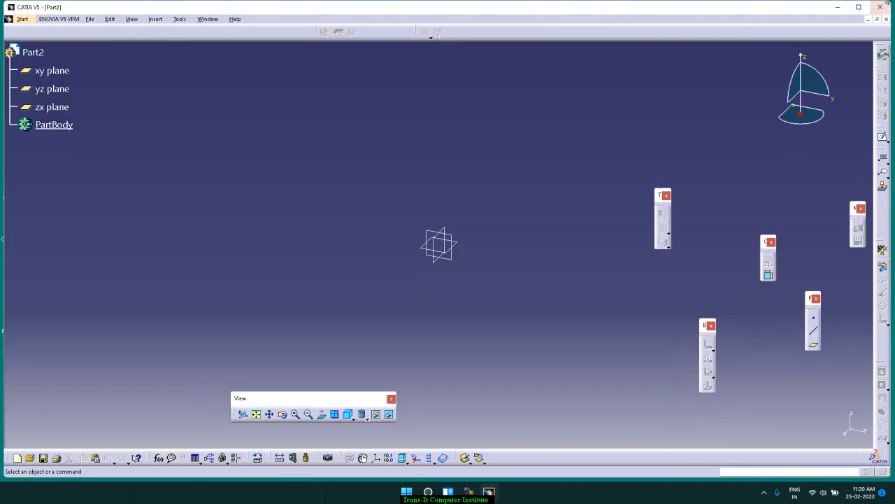
drag(892, 3, 489, 33)
drag(305, 45, 661, 23)
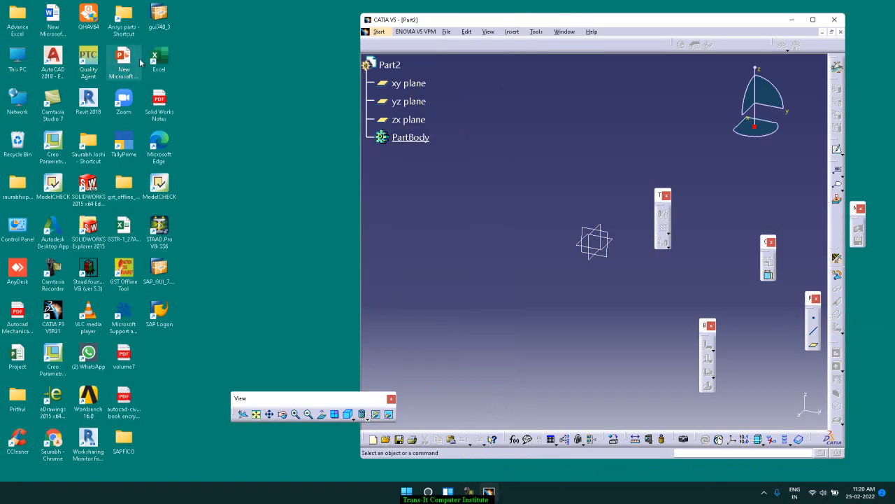
Open the Solid Works Notes PDF from the desktop and resize its window to fit beside the part window
double_click(160, 106)
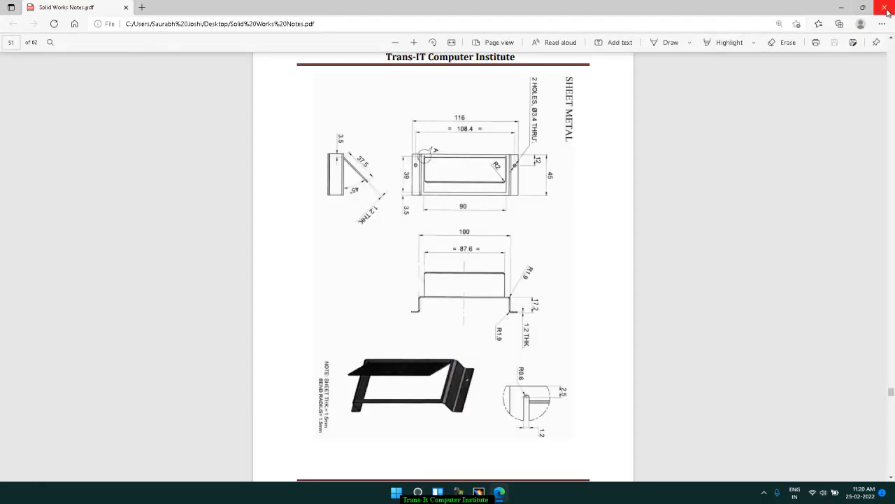
click(862, 7)
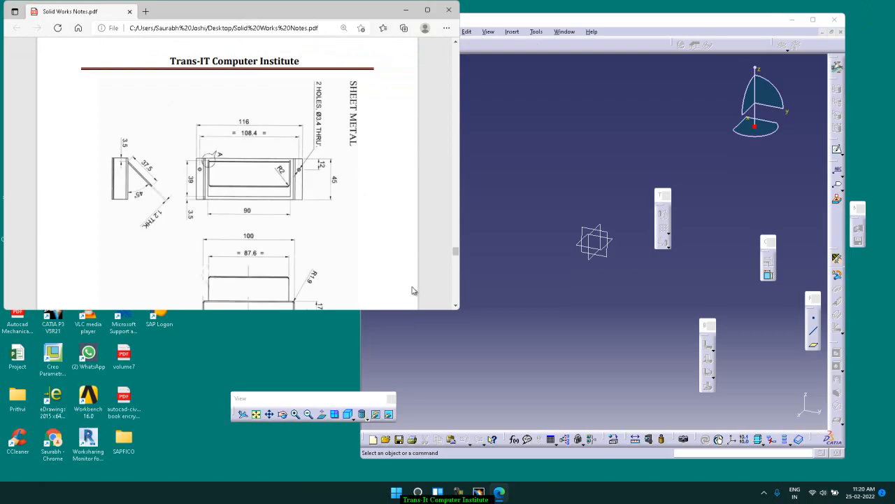
drag(412, 310, 202, 440)
drag(459, 225, 354, 215)
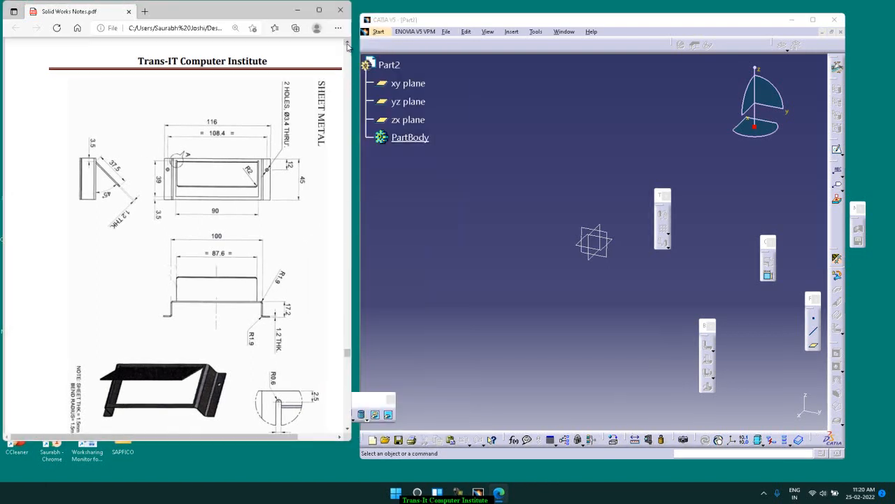
Look through the PDF pages around the sheet metal drawing and bring that drawing's full page back into view
click(348, 44)
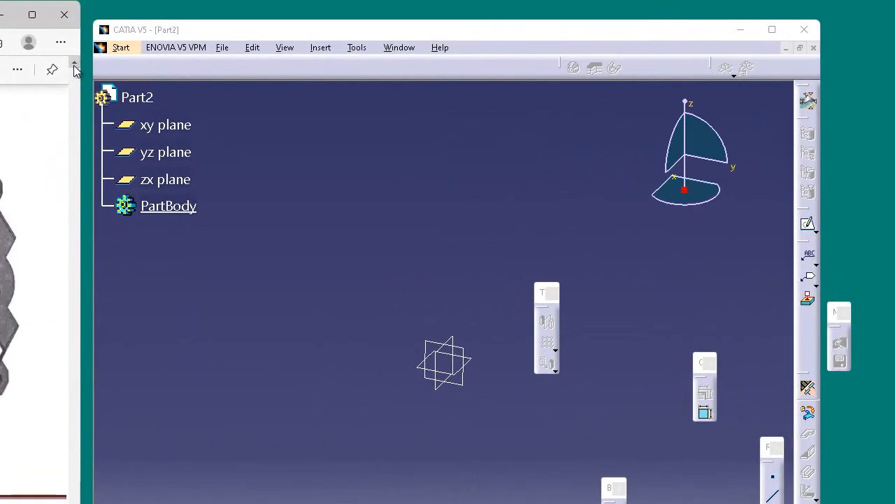
click(74, 67)
click(74, 66)
click(75, 66)
click(74, 67)
click(74, 67)
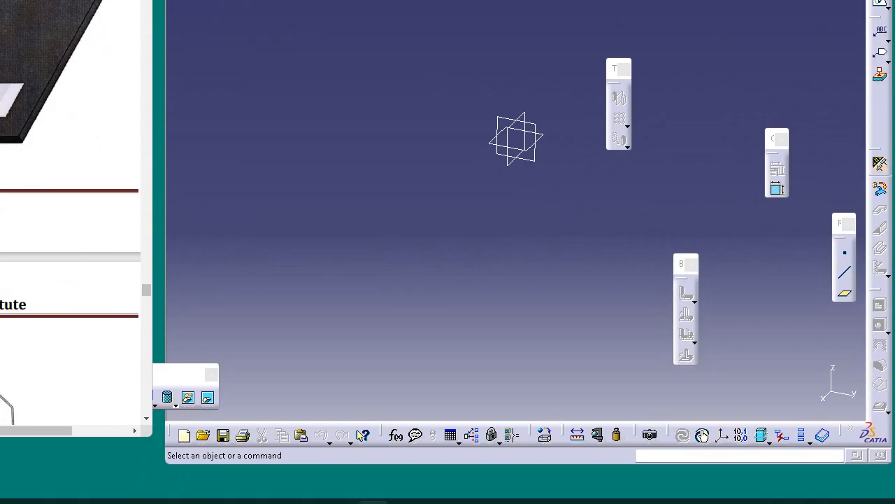
click(146, 418)
click(147, 420)
click(147, 420)
click(147, 421)
click(146, 421)
click(147, 421)
click(148, 421)
click(148, 421)
click(148, 421)
click(148, 421)
click(148, 420)
click(148, 421)
click(148, 420)
click(149, 421)
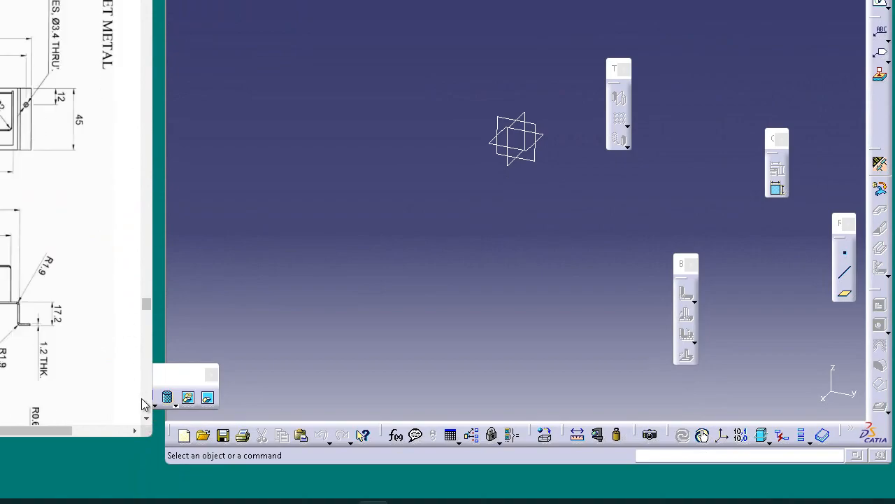
click(147, 421)
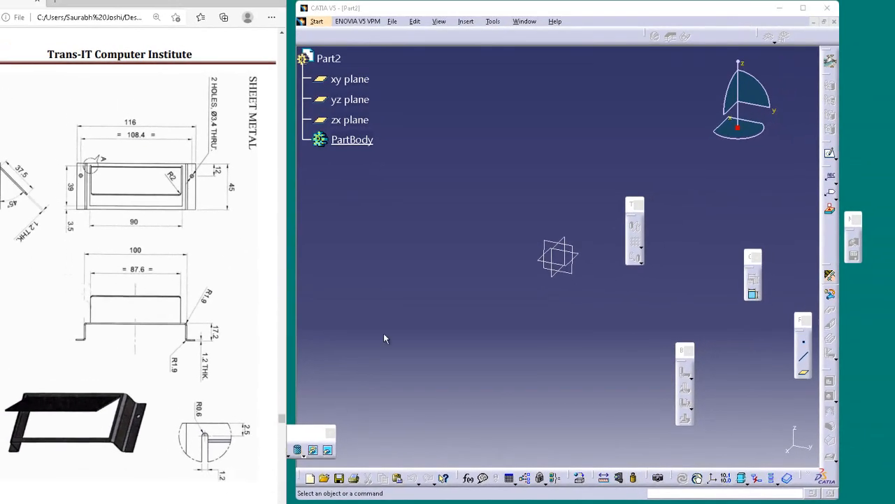
Define the new part's Sheet Metal Parameters with the sheet thickness from the PDF drawing's note and a default bend radius of 1.5 mm
click(349, 283)
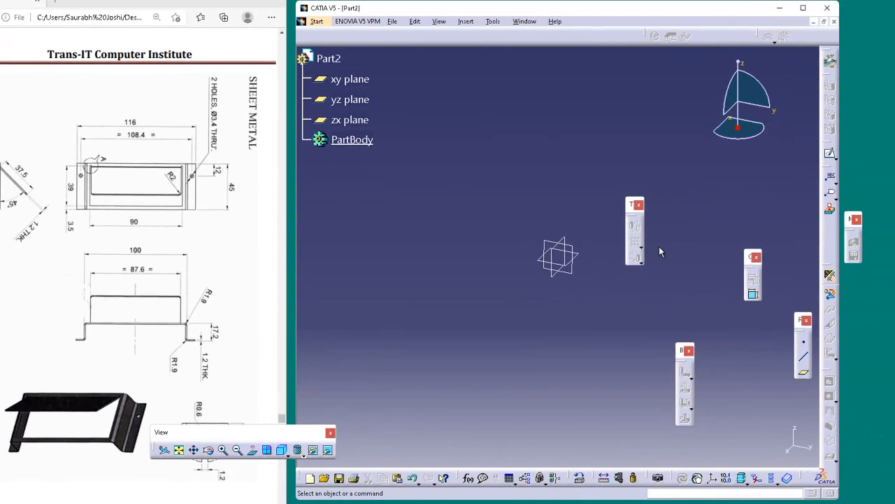
click(831, 277)
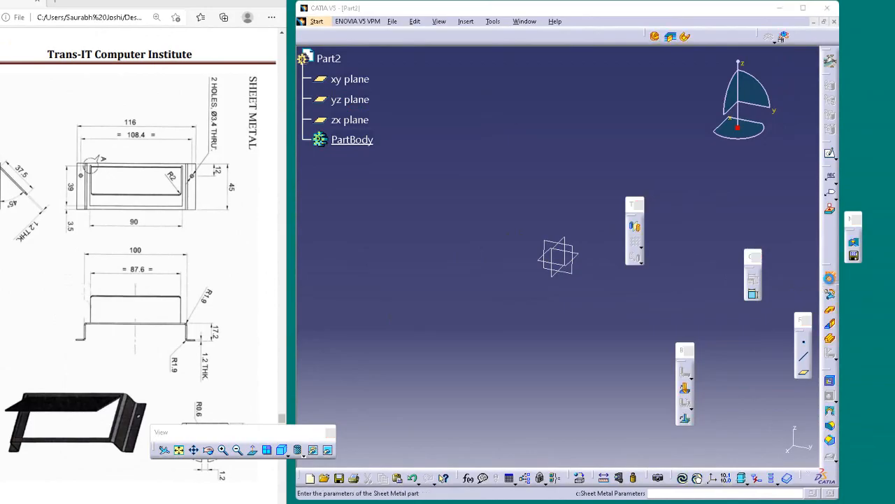
text(1.5)
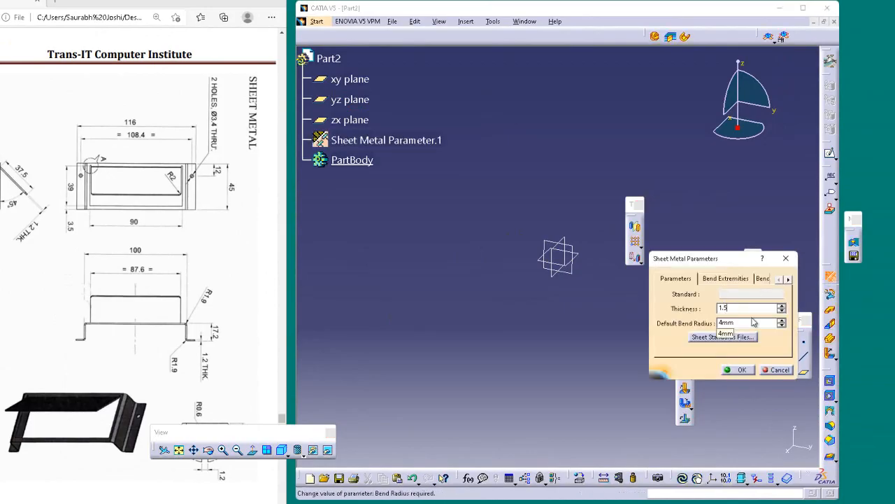
key(Return)
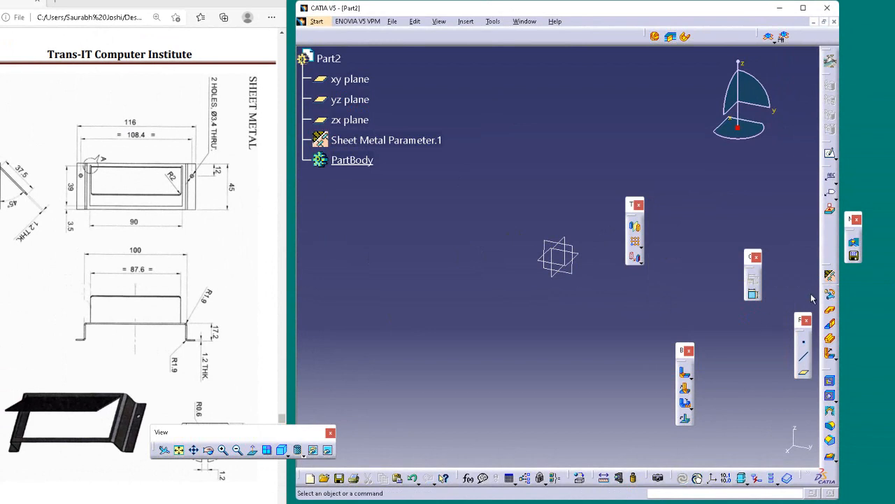
click(831, 277)
click(753, 324)
double_click(754, 324)
text(1.5mm)
key(Return)
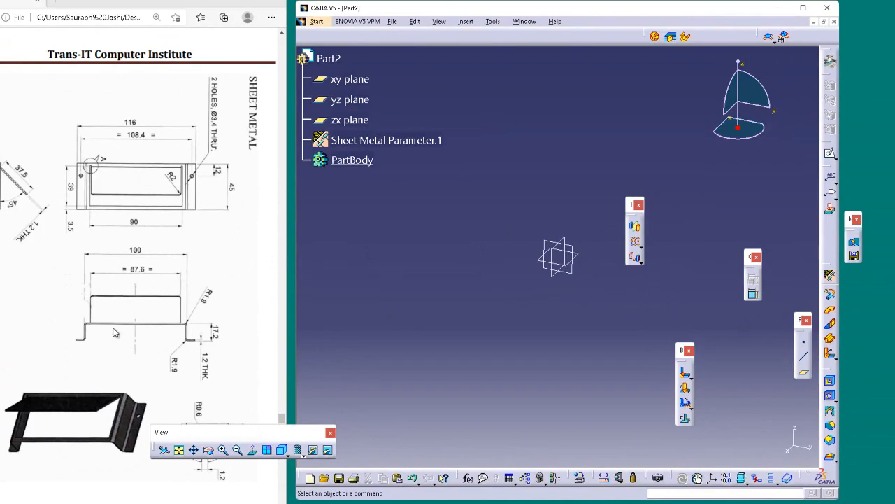
Start a sheet metal Extrusion and open a sketch for its profile on the yz plane
click(831, 338)
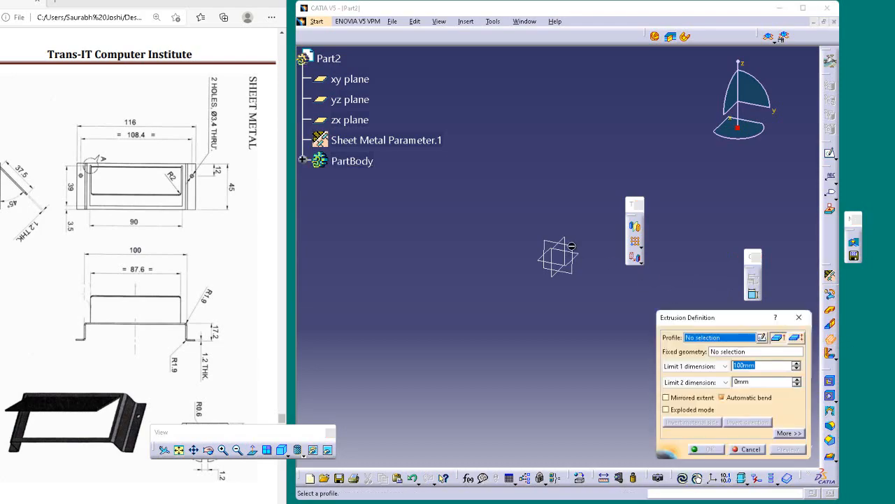
click(762, 338)
click(575, 251)
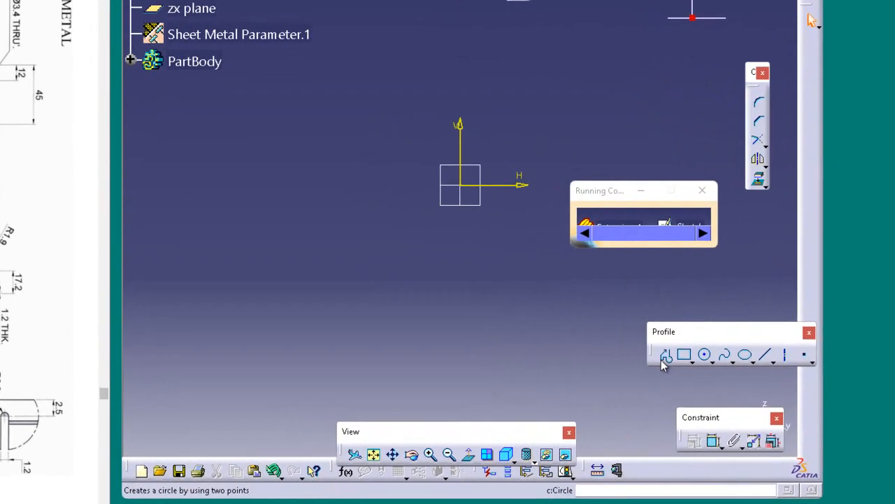
Sketch an open five-segment hat profile with both outer flanges on the horizontal axis and its top about 25.5 mm above it
click(716, 387)
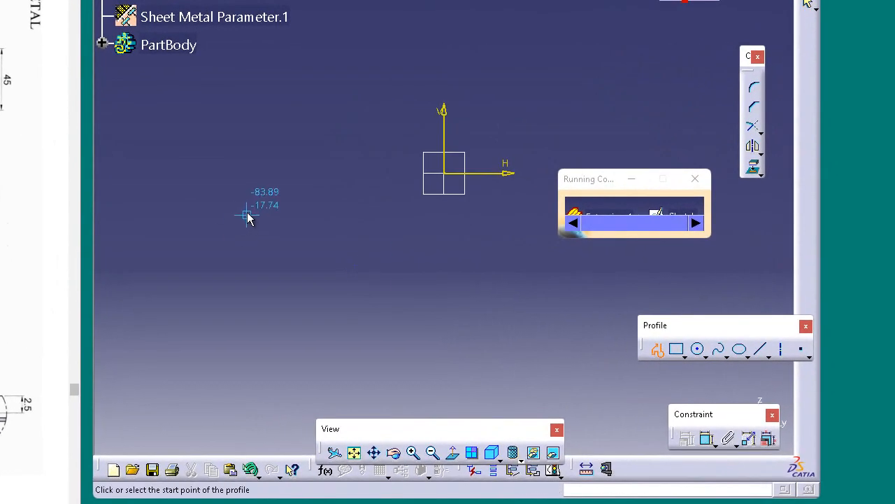
click(288, 169)
click(336, 173)
click(336, 114)
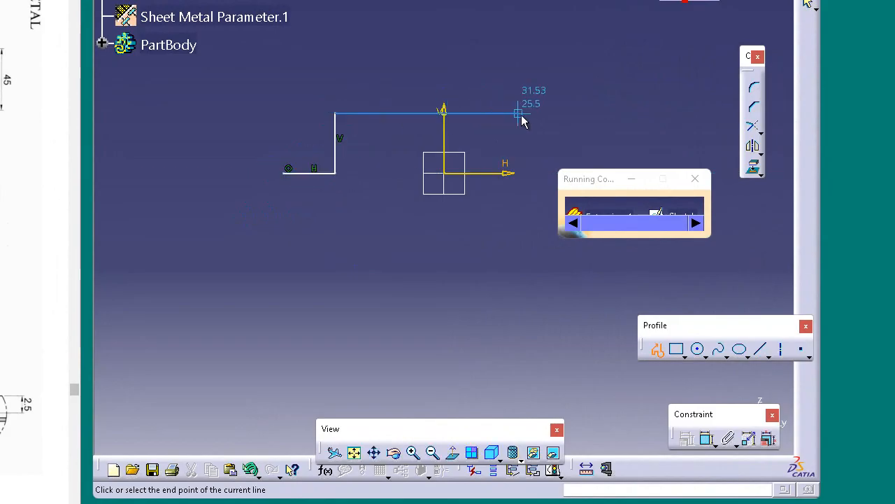
click(592, 113)
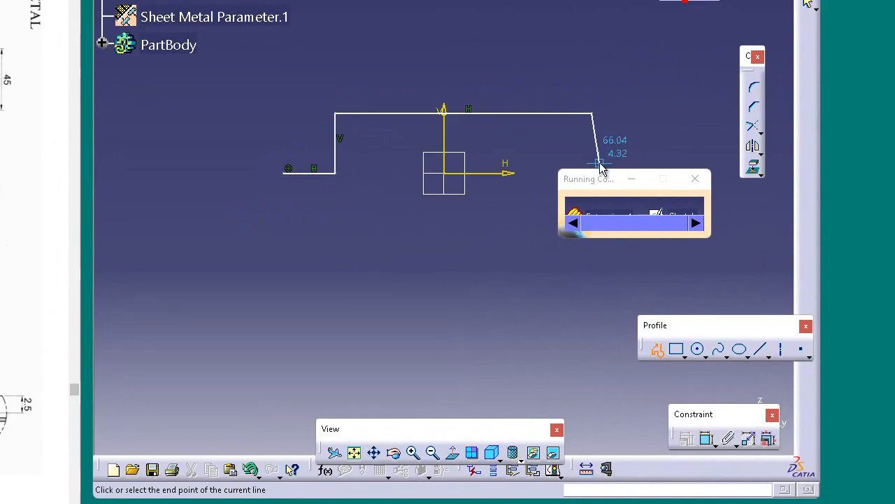
click(642, 180)
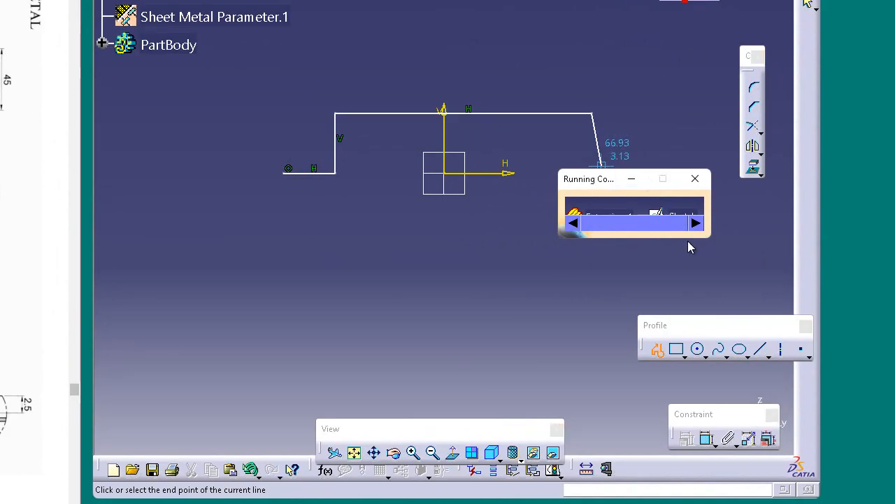
mouse_move(593, 180)
mouse_down()
mouse_move(630, 259)
mouse_move(579, 244)
mouse_move(580, 252)
mouse_up()
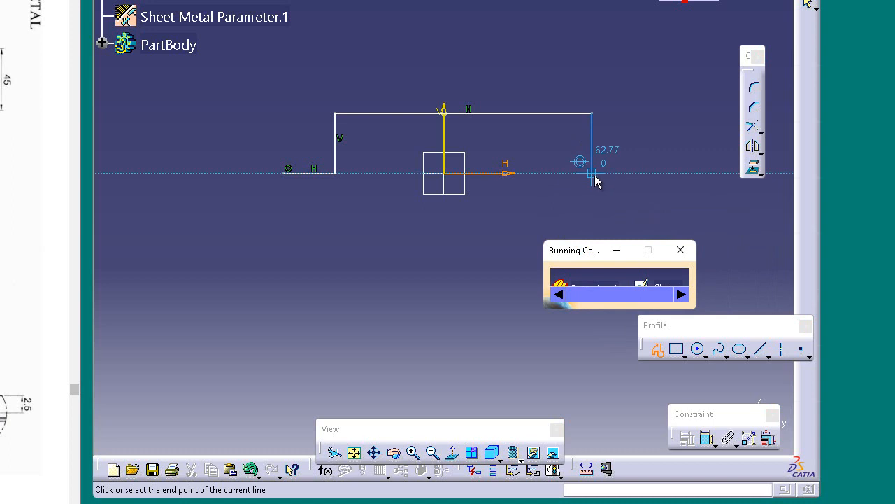
click(592, 174)
click(655, 173)
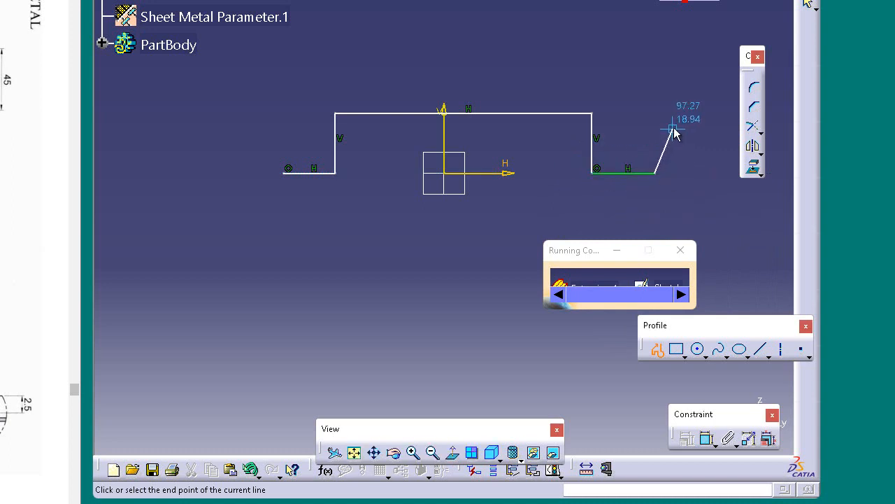
Finish the open hat profile at the outer end of its right flange
scroll(674, 129, up, 2)
middle_click(674, 130)
key(Escape)
mouse_move(519, 126)
middle_down()
mouse_move(524, 168)
mouse_move(576, 164)
middle_up()
middle_click(498, 156)
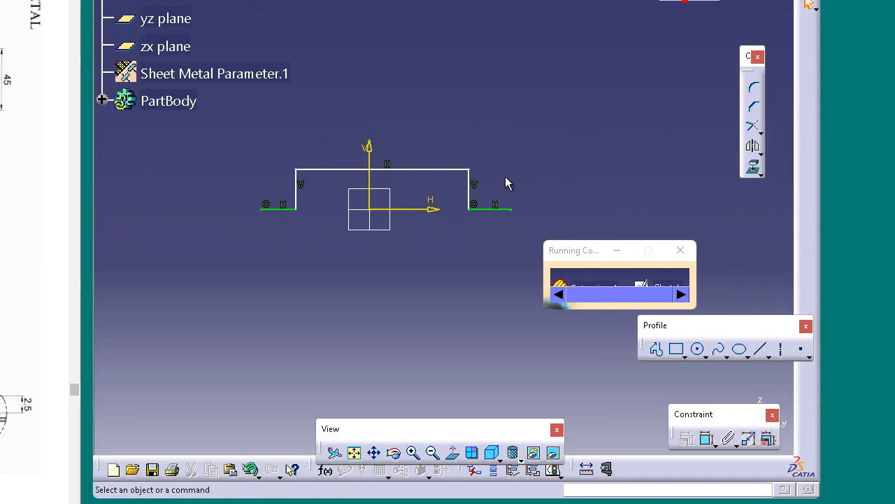
drag(424, 431, 413, 397)
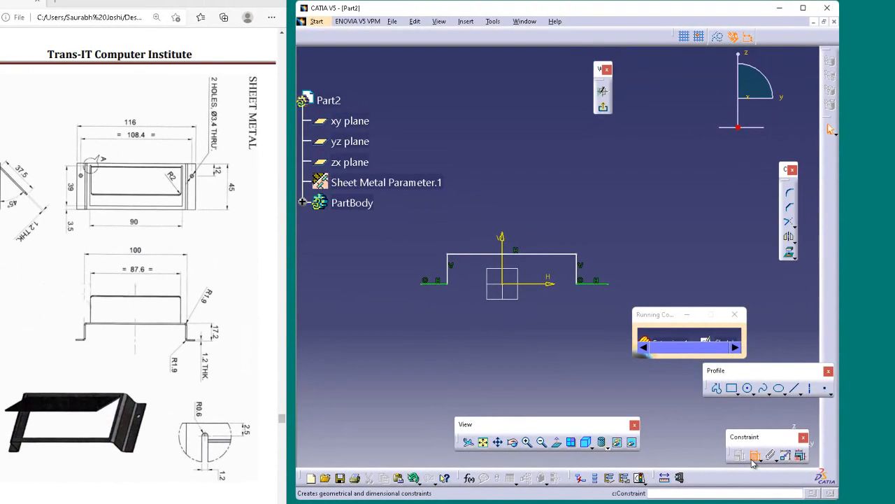
Dimension the hat profile's overall width between the outer flange ends to 116 mm and pull its right wall inward
click(754, 456)
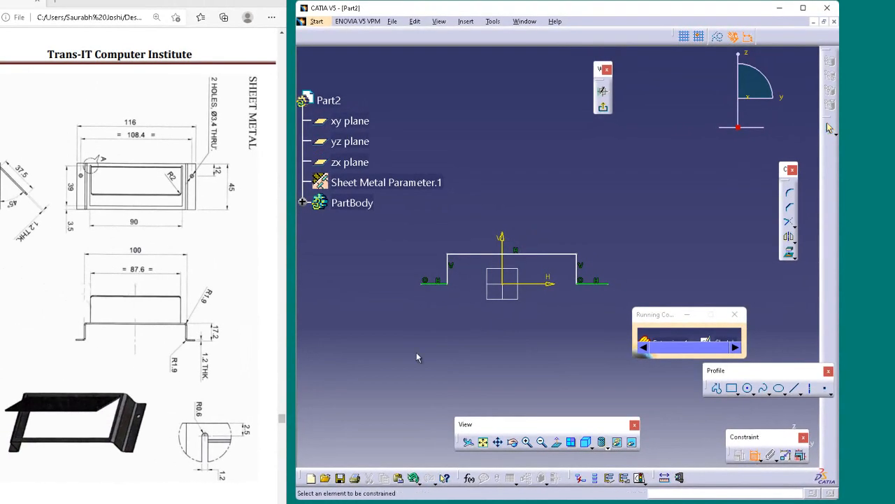
click(421, 287)
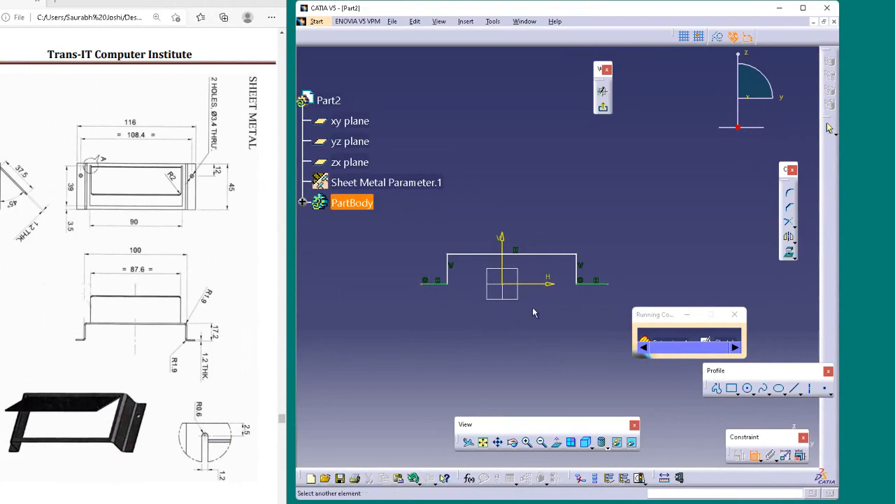
click(604, 283)
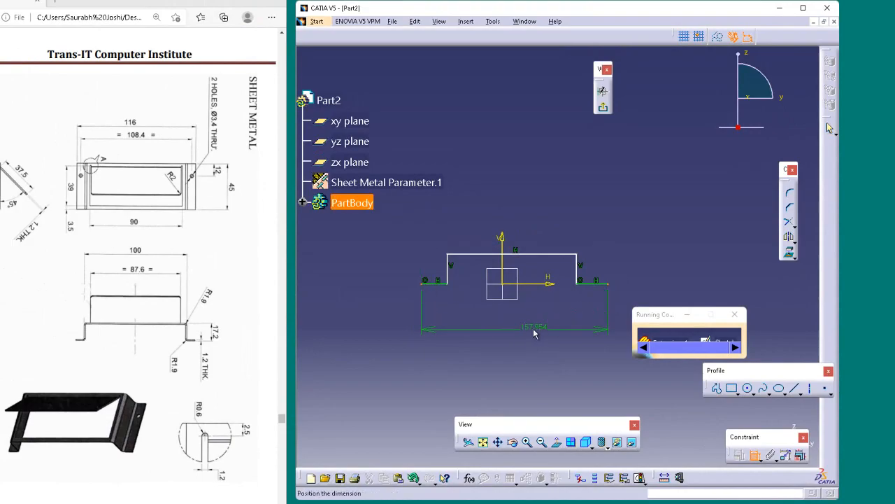
click(525, 334)
double_click(516, 326)
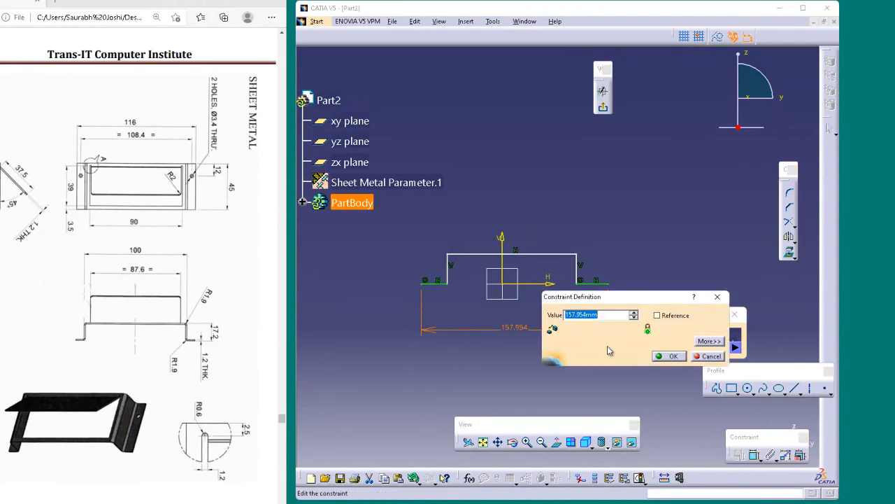
text(116)
key(Return)
drag(579, 270, 544, 270)
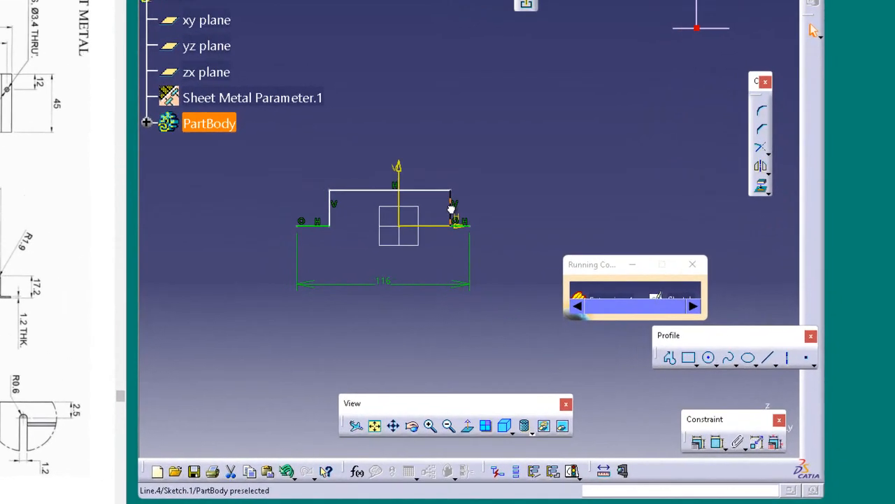
click(486, 193)
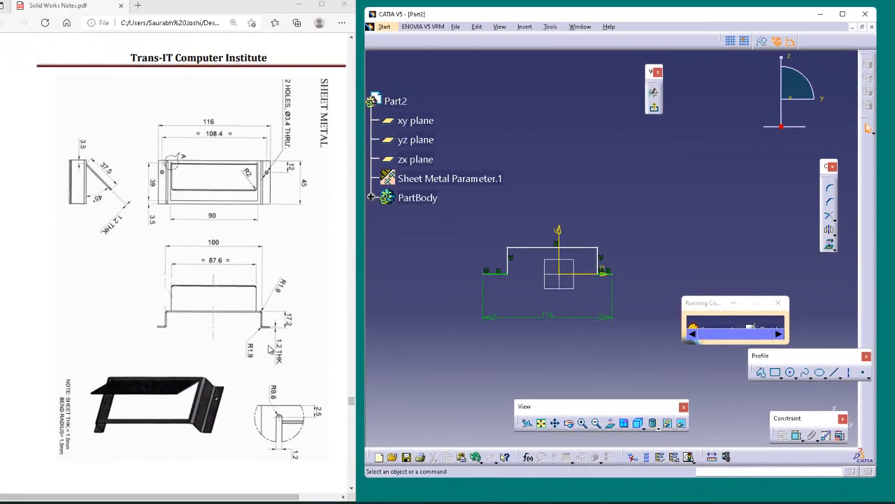
Bring up the PDF's next sheet metal drawing, the long channel with four Ø13 holes, and delete the entire hat profile sketch
scroll(362, 409, down, 6)
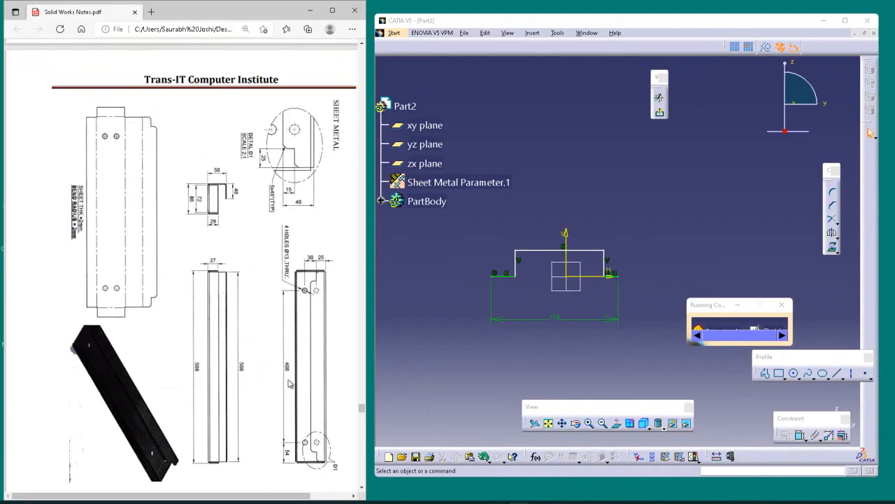
drag(476, 230, 649, 327)
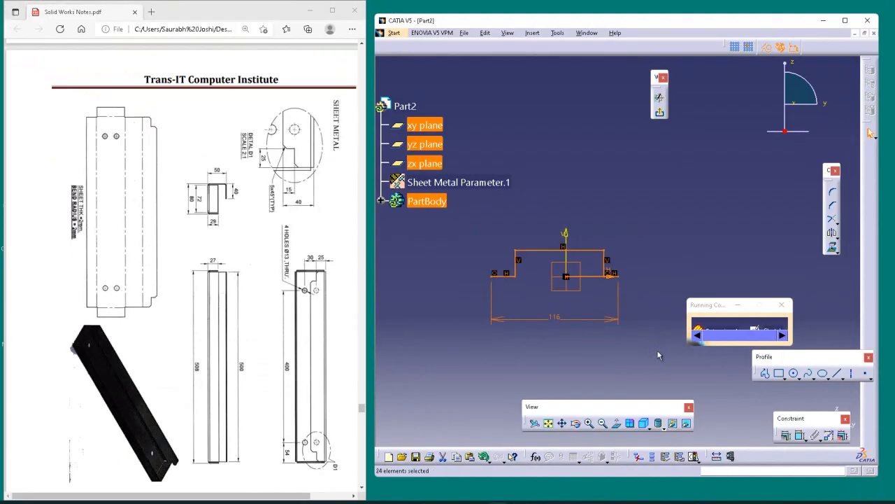
key(Delete)
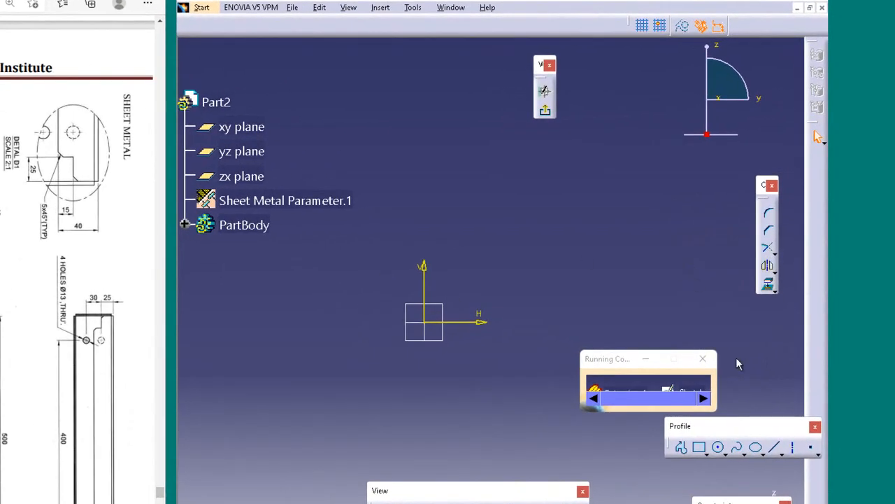
Sketch a centered rectangle on the origin with a height of 72 mm and a width of 500 mm
click(705, 451)
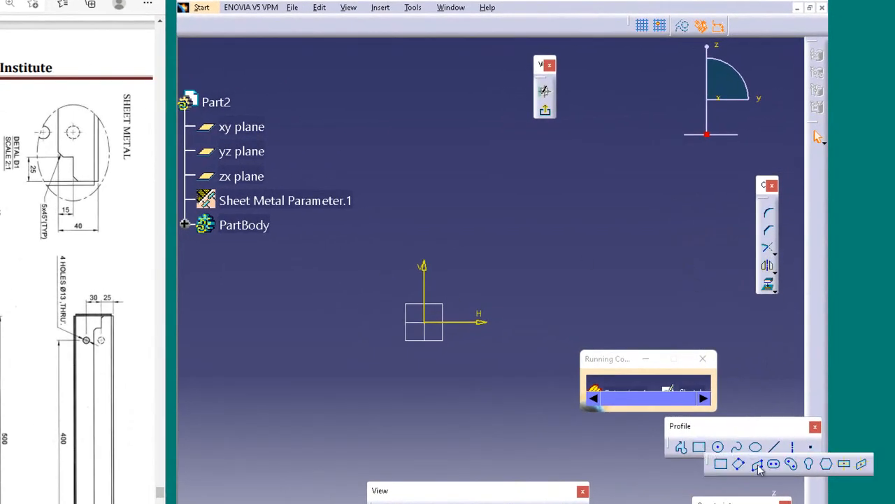
click(844, 464)
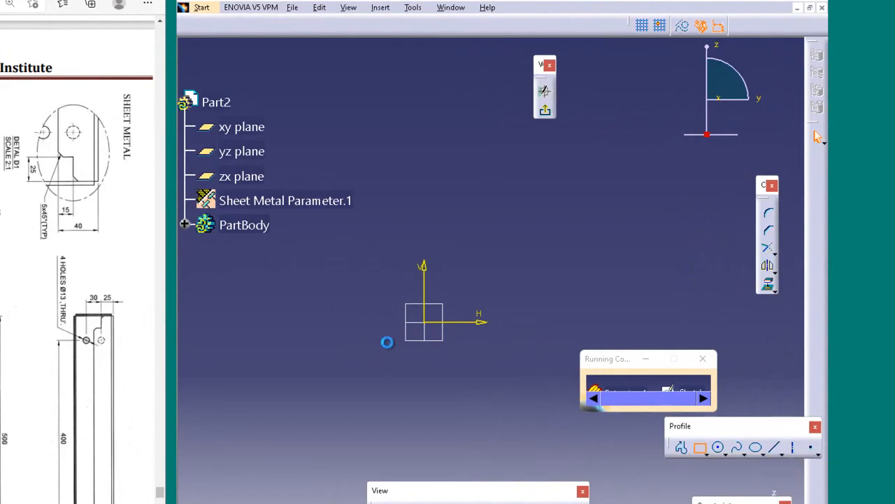
click(426, 322)
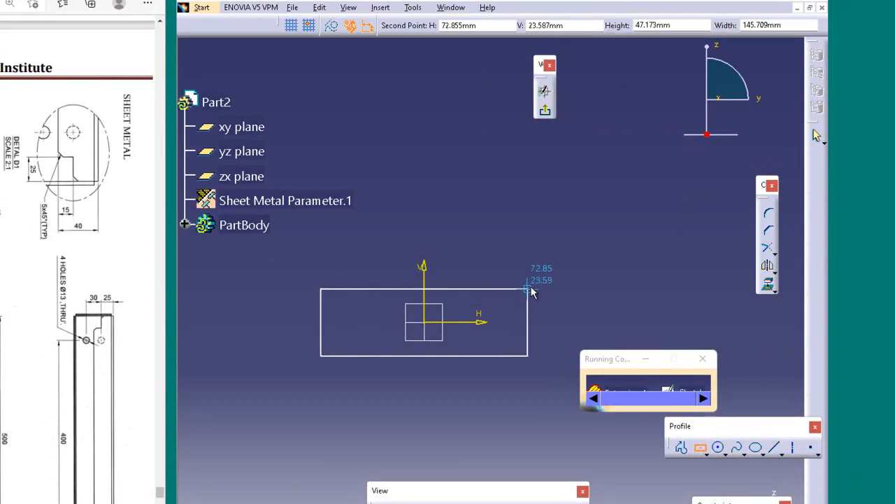
key(Tab)
key(Tab)
key(Tab)
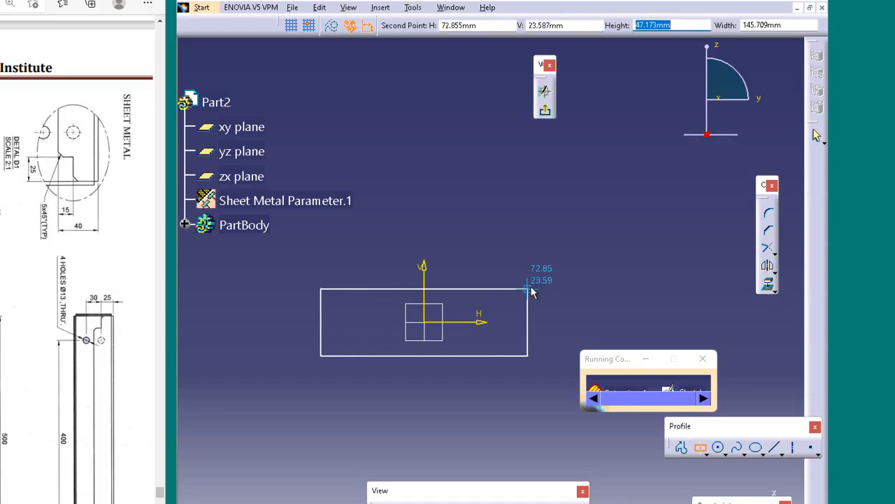
text(72)
key(Tab)
key(Tab)
key(Tab)
key(Tab)
key(Tab)
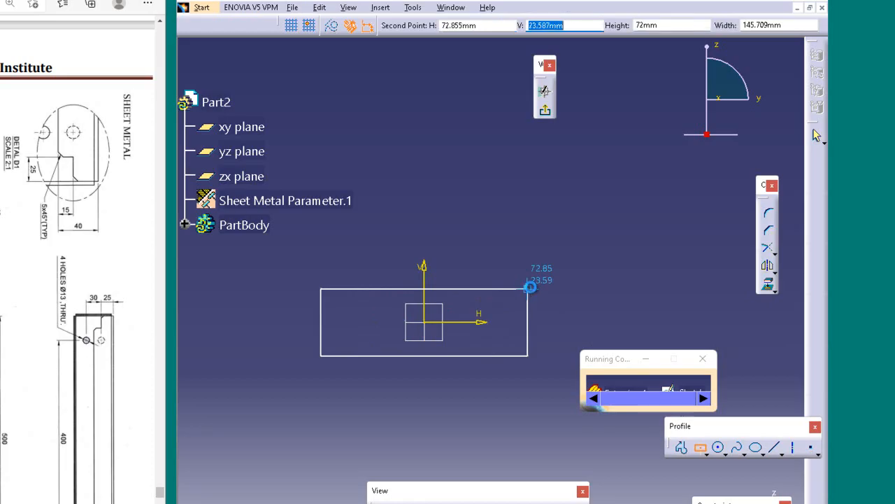
text(500)
key(Return)
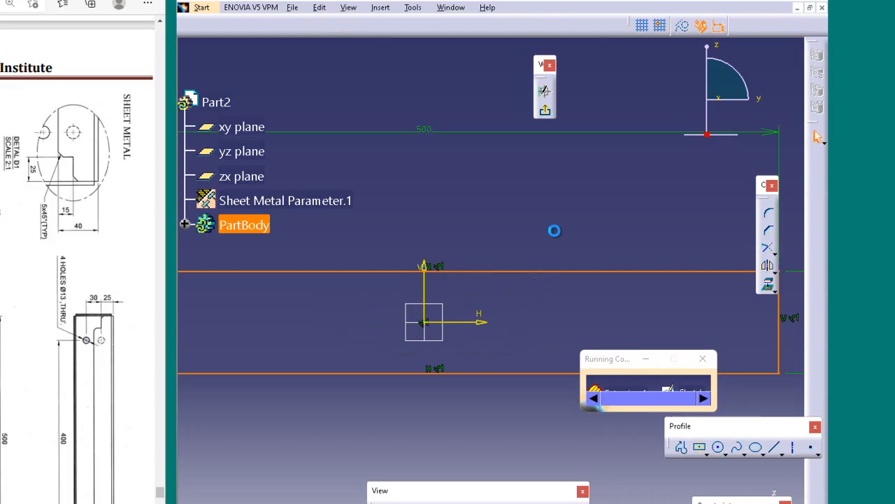
click(555, 231)
middle_drag(559, 209, 556, 278)
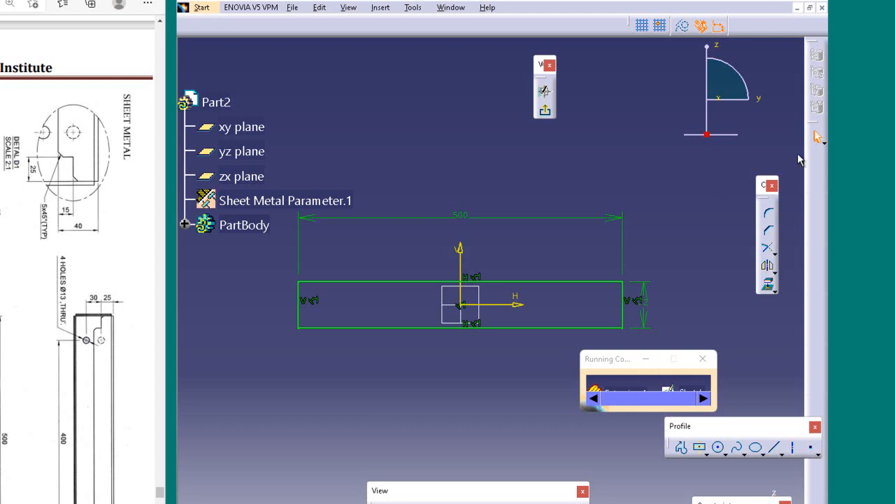
Sketch a circle inside the rectangle near its lower-left corner and set the circle's diameter to 13 mm
click(718, 447)
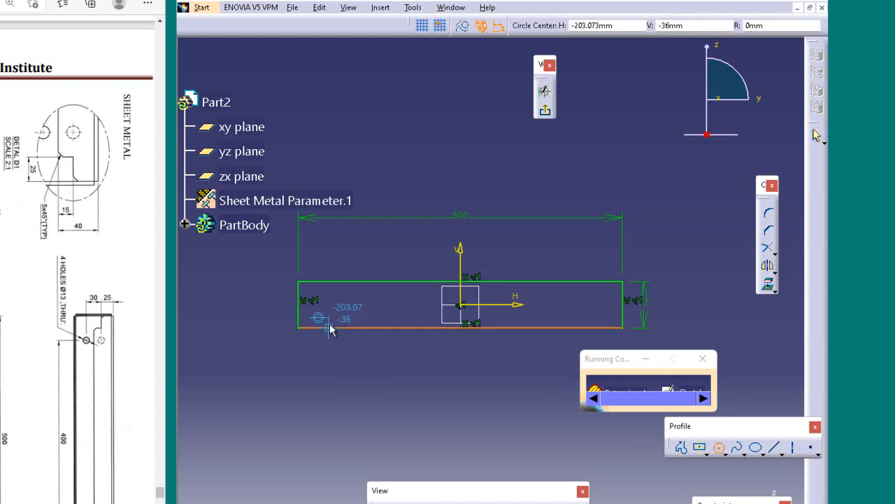
click(323, 314)
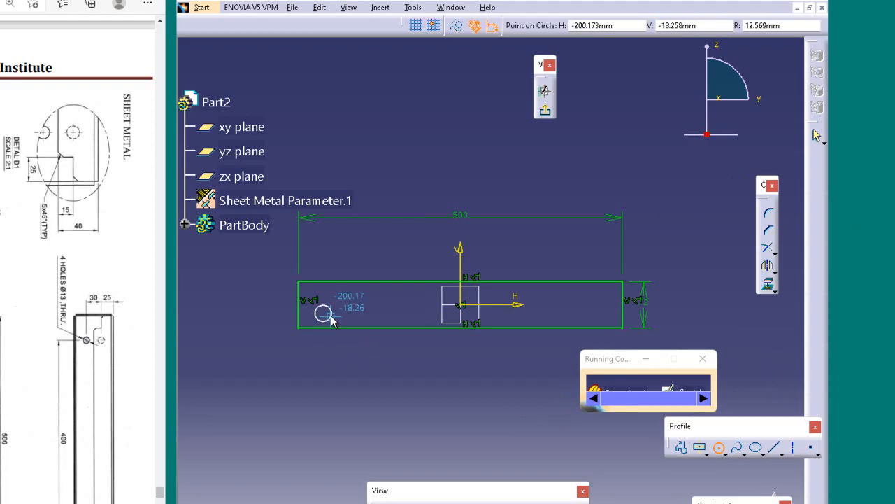
click(333, 319)
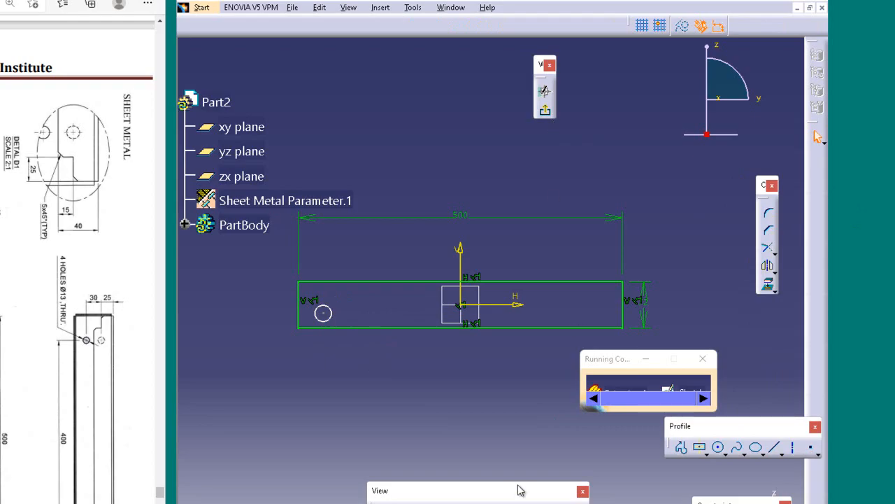
click(331, 315)
click(370, 368)
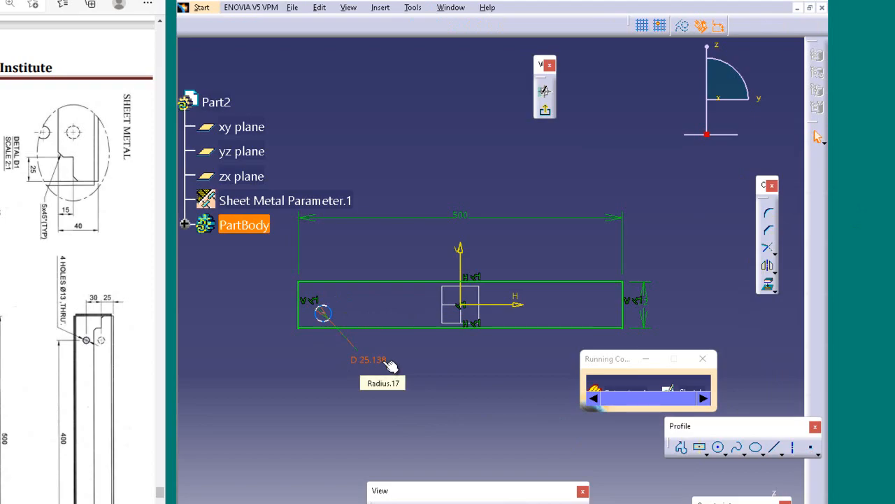
double_click(389, 361)
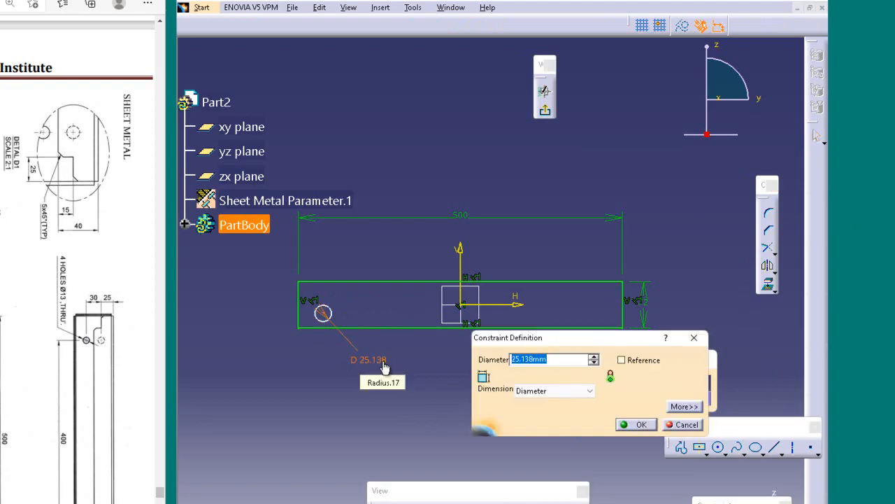
text(13)
key(Return)
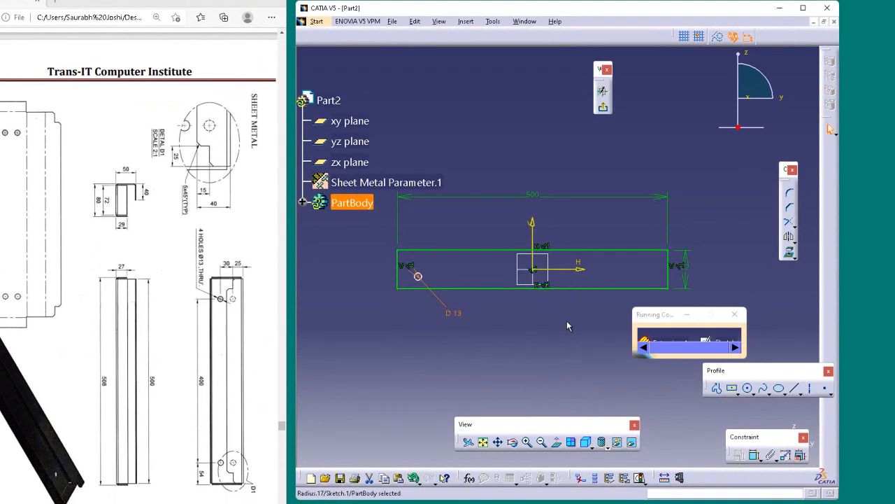
click(501, 224)
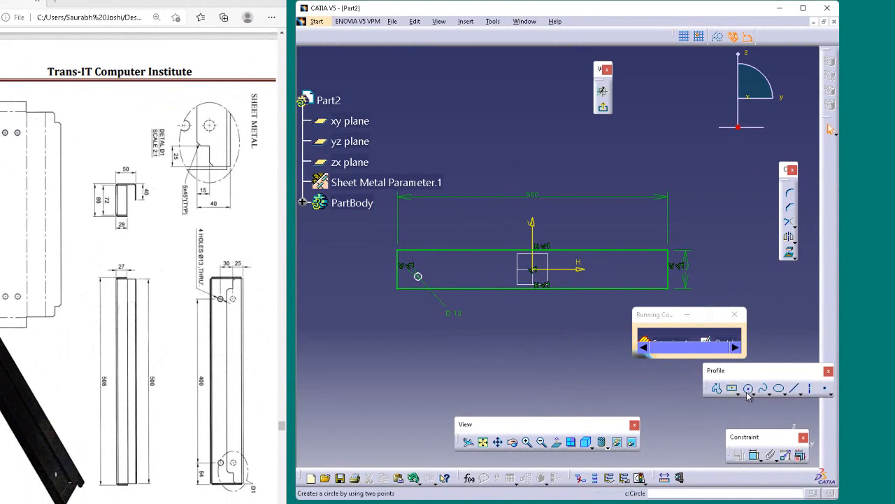
click(747, 389)
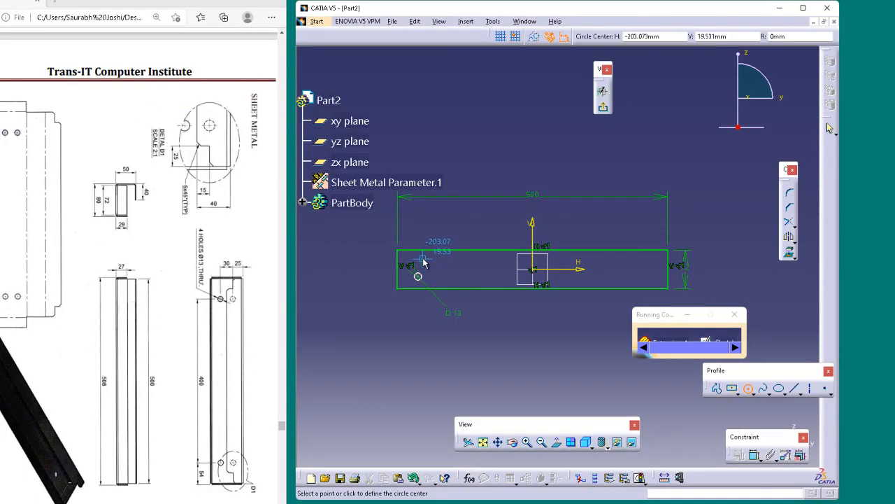
key(Escape)
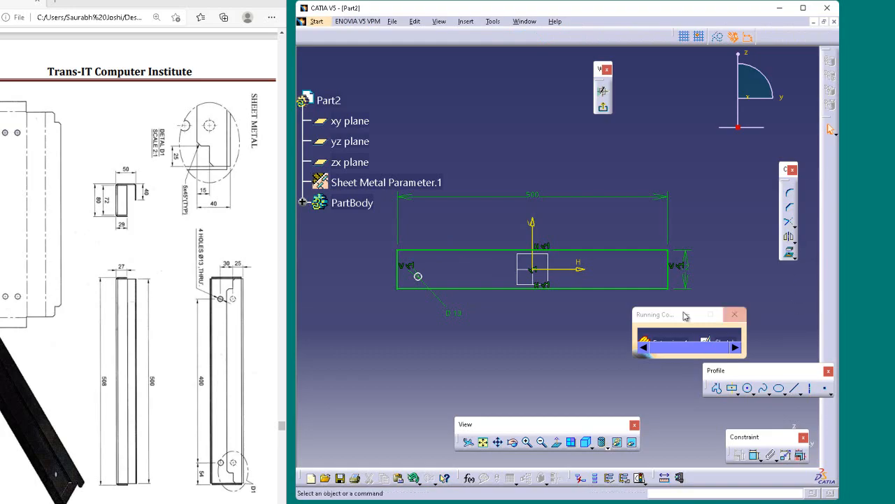
click(418, 275)
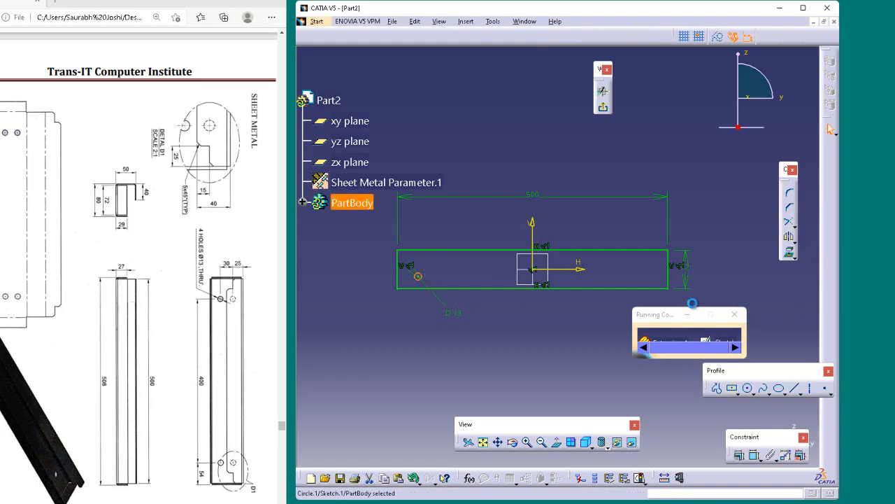
click(738, 454)
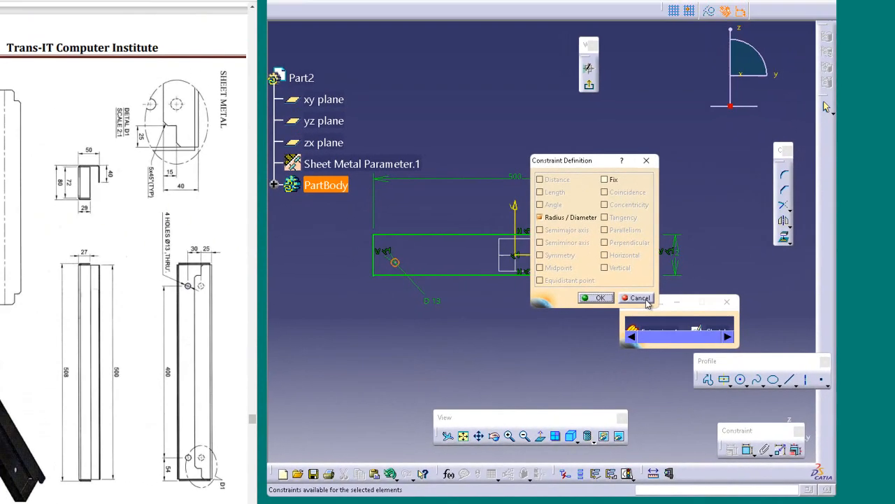
click(581, 236)
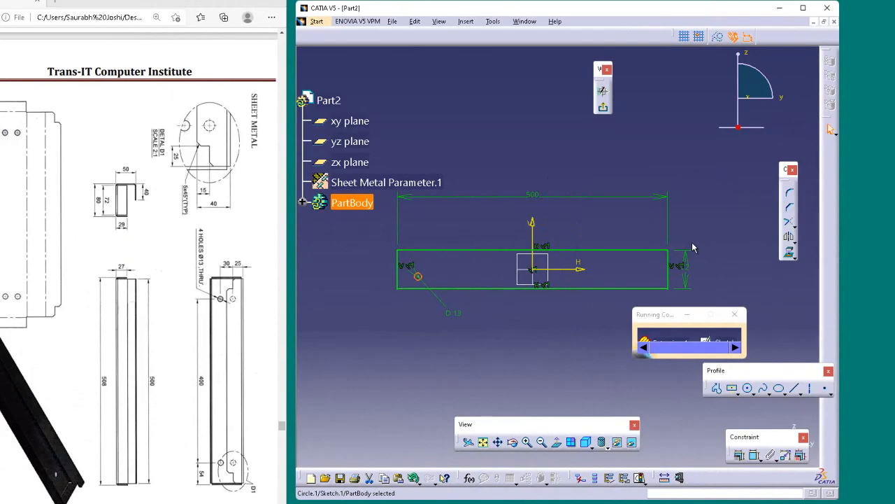
click(735, 455)
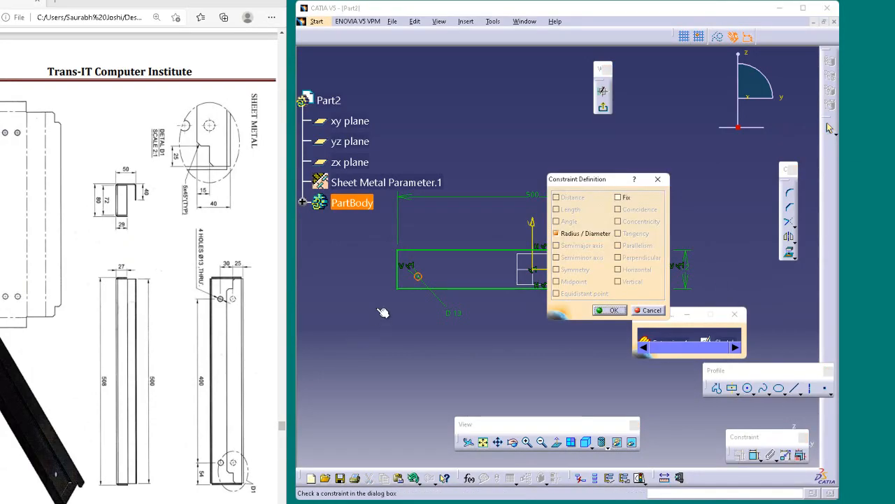
click(422, 277)
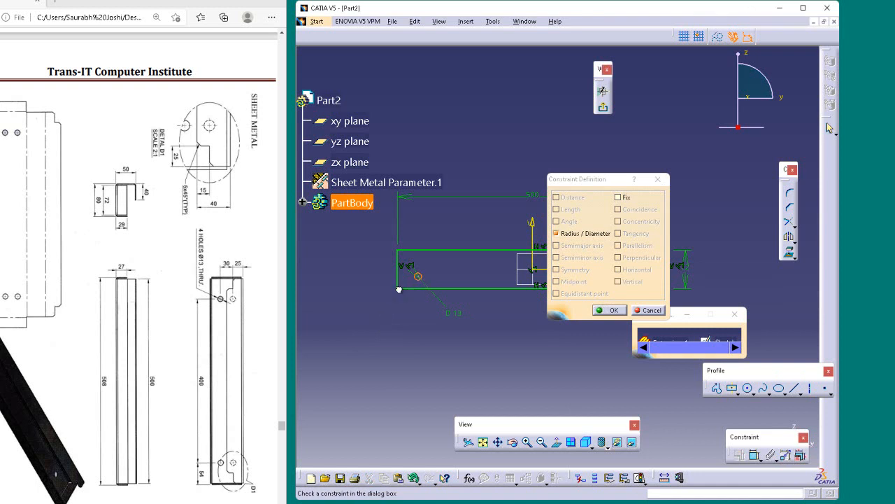
click(648, 310)
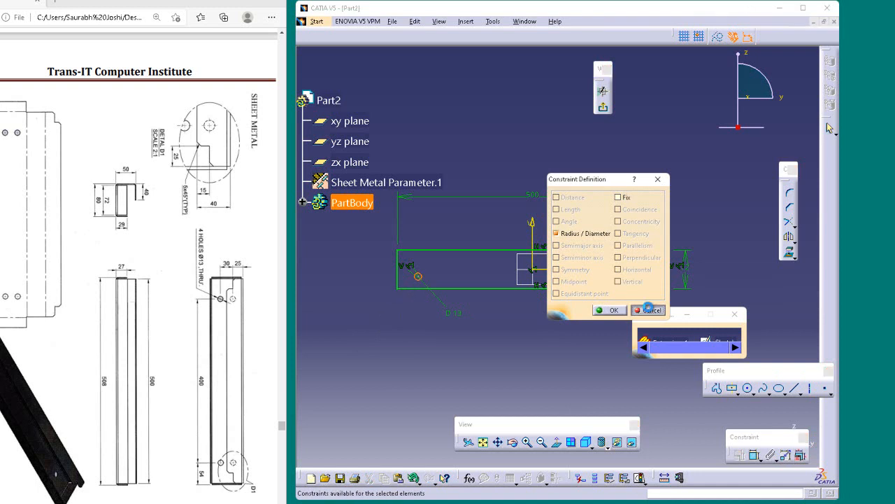
Dimension the horizontal distance between the 13 mm circle's center and the rectangle's left edge
click(755, 455)
click(405, 291)
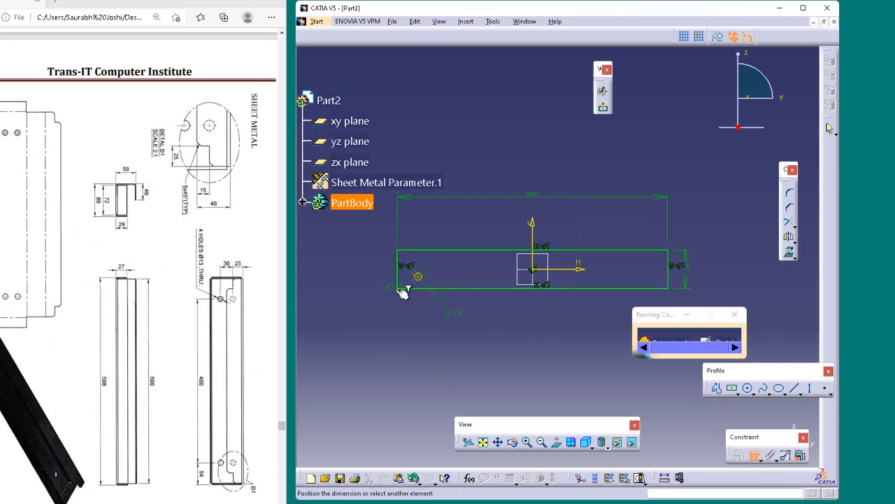
click(398, 274)
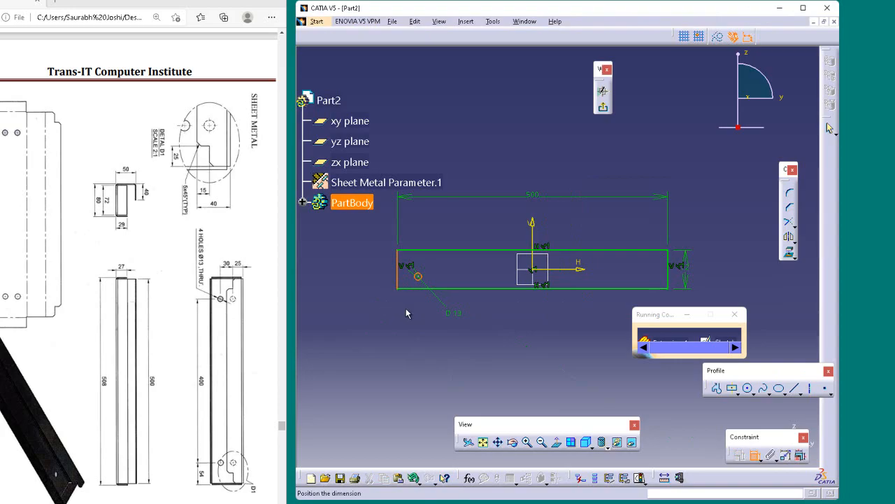
click(371, 306)
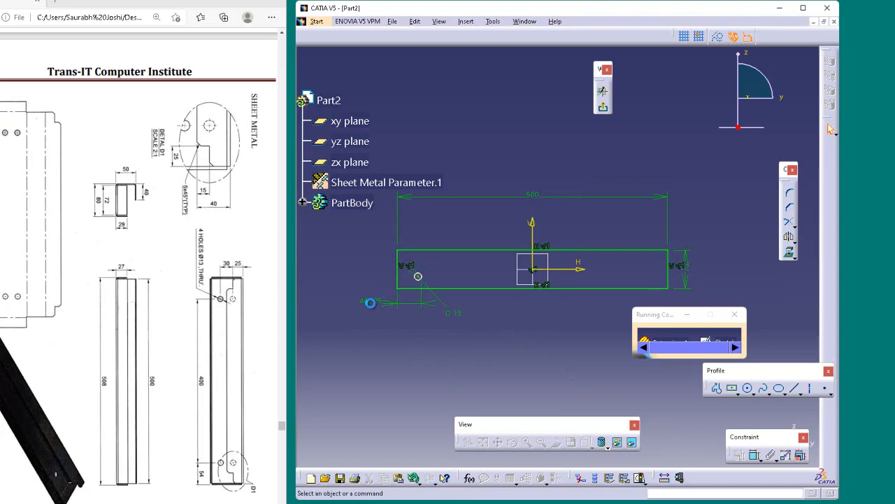
Set the horizontal distance from the 13 mm circle's center to the rectangle's left edge to 54 mm
double_click(371, 302)
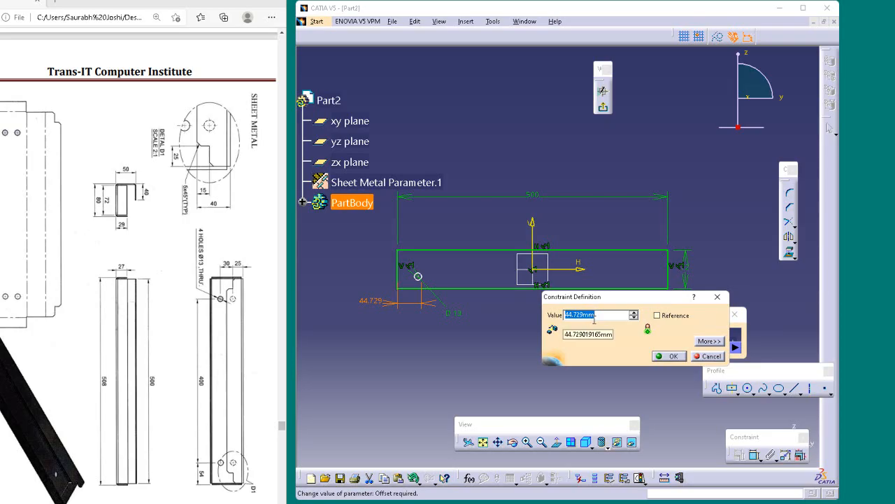
text(54)
key(Return)
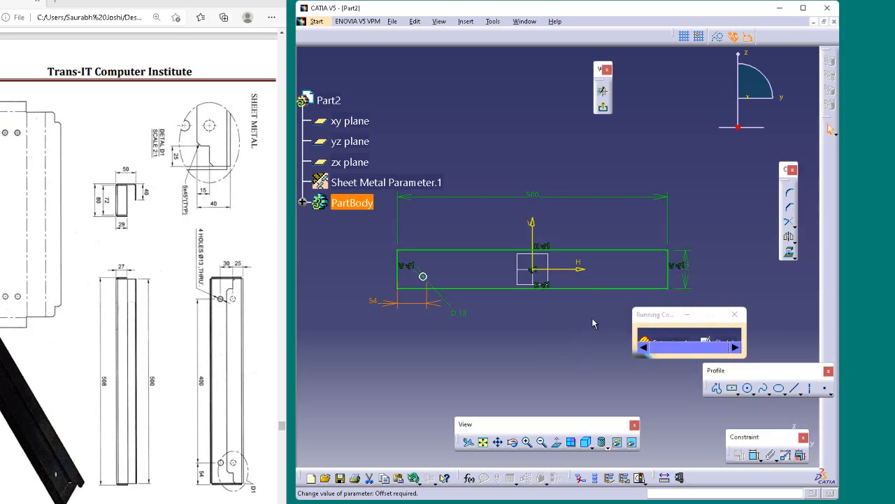
click(432, 287)
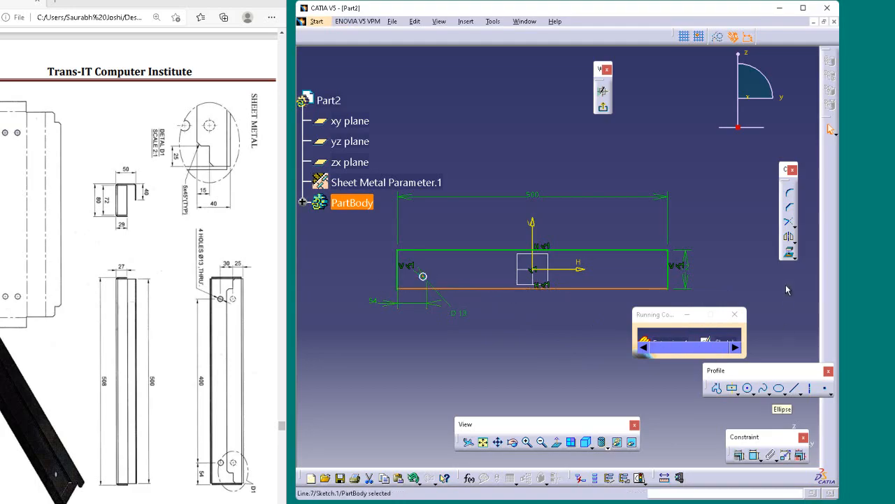
click(754, 455)
click(425, 277)
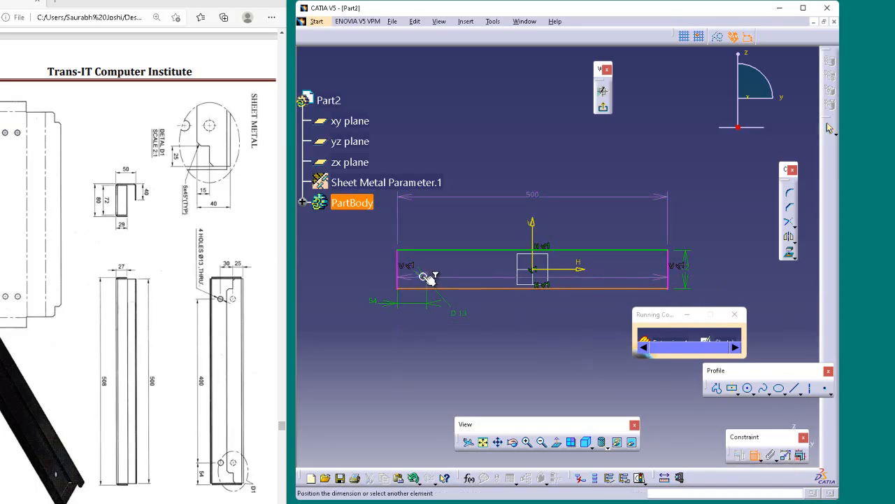
click(425, 277)
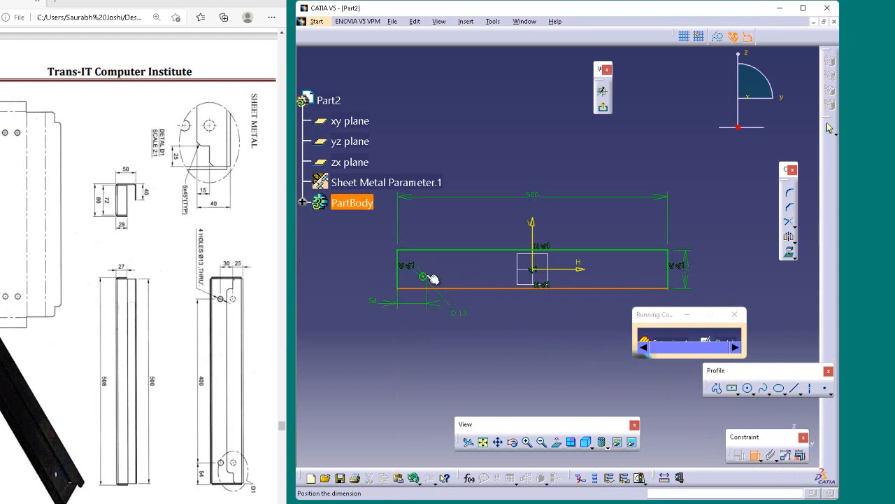
click(423, 283)
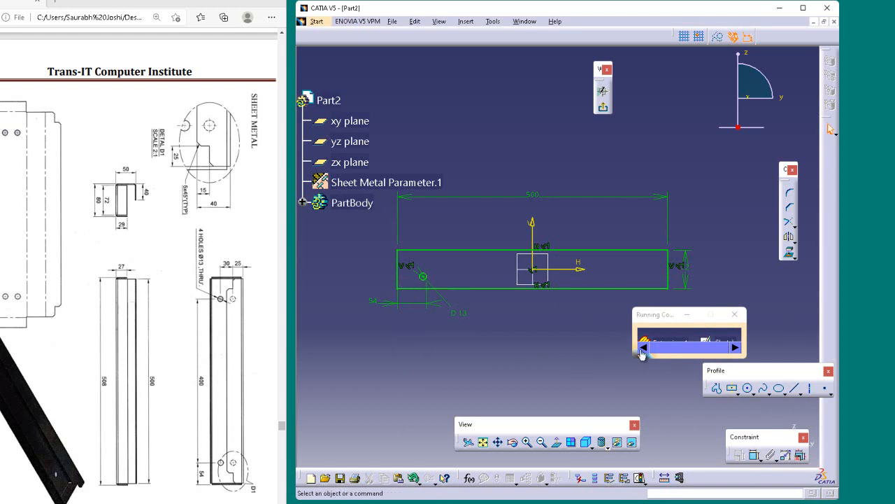
click(754, 455)
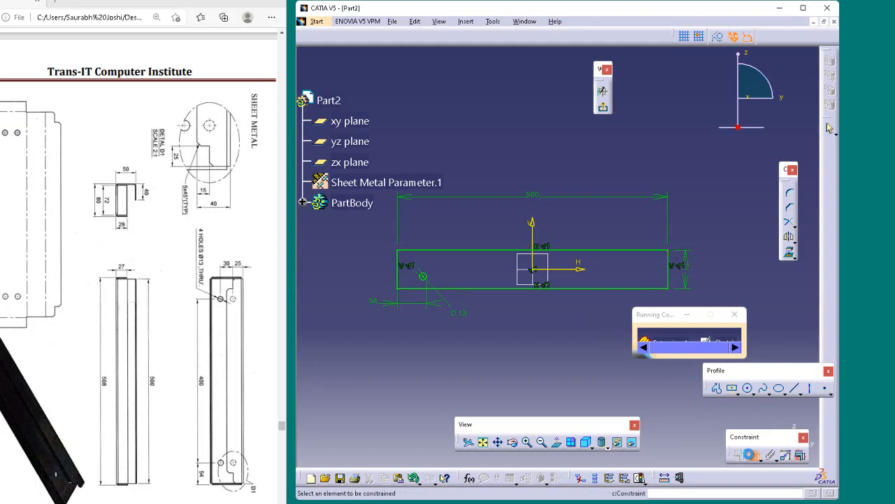
click(426, 286)
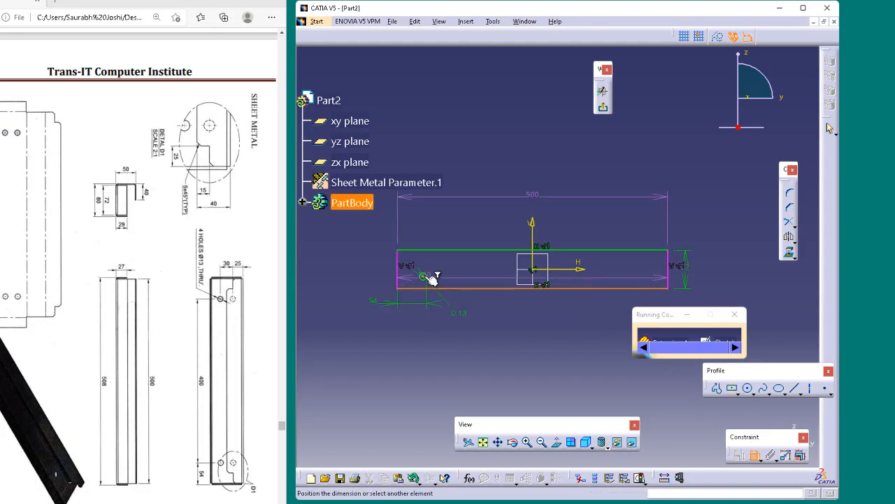
click(431, 278)
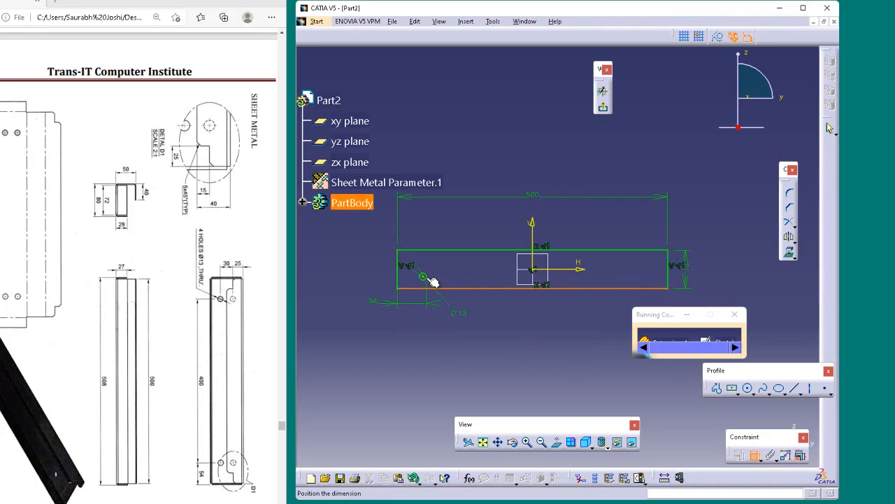
key(Escape)
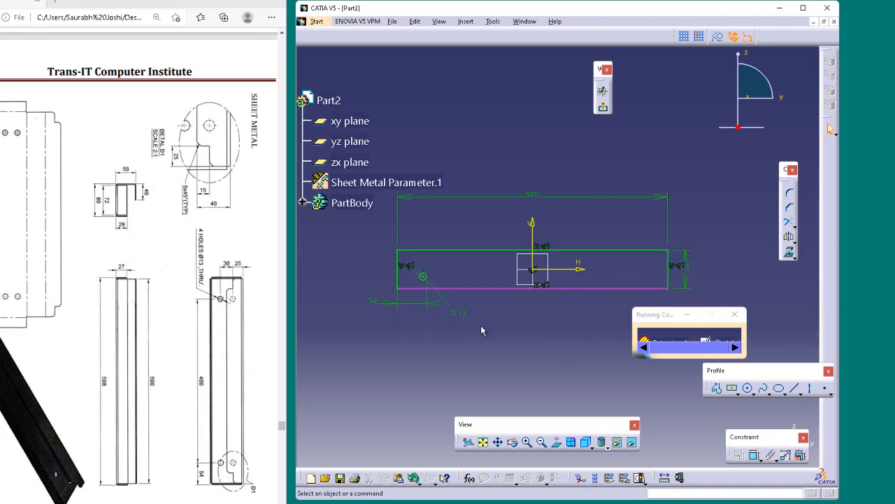
Dimension the vertical distance between the 13 mm circle's center and the rectangle's lower edge
click(753, 455)
click(457, 286)
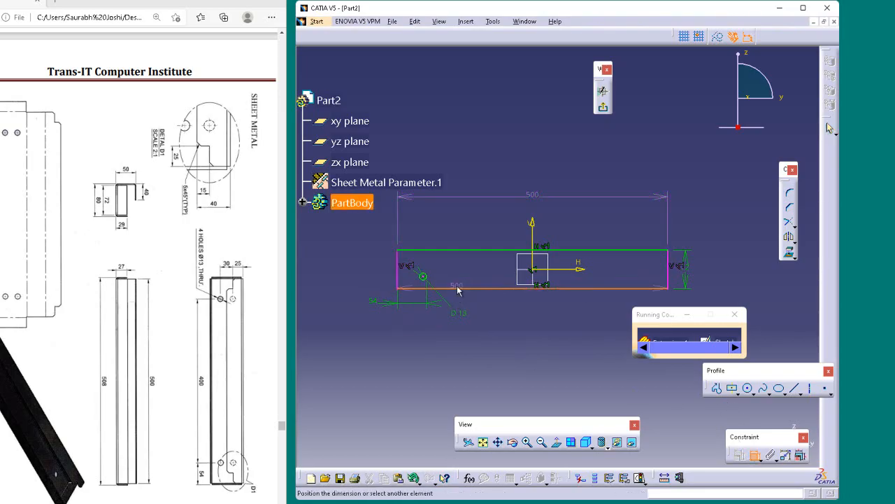
click(423, 276)
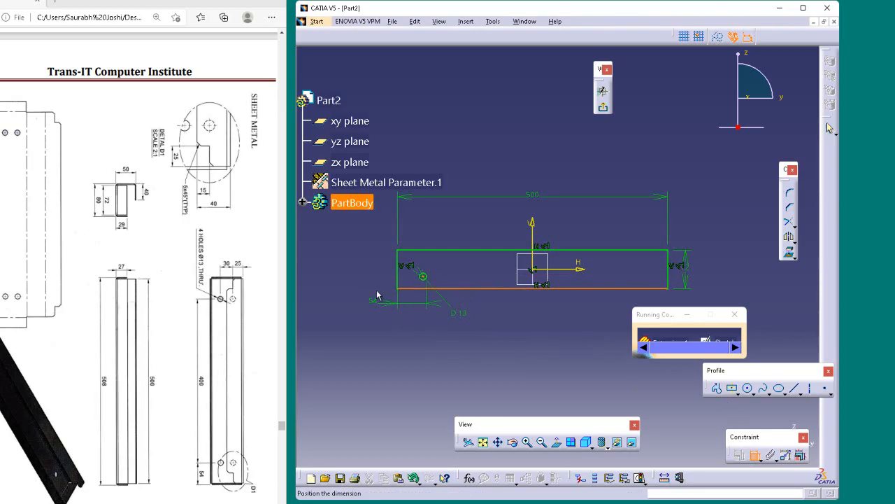
click(302, 275)
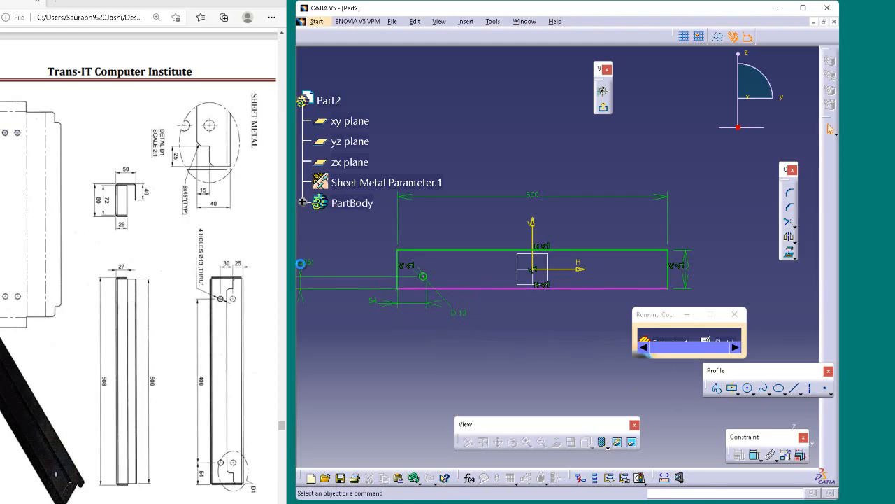
Turn off the reference option of the circle's vertical dimension and set its value to 25 mm
double_click(338, 272)
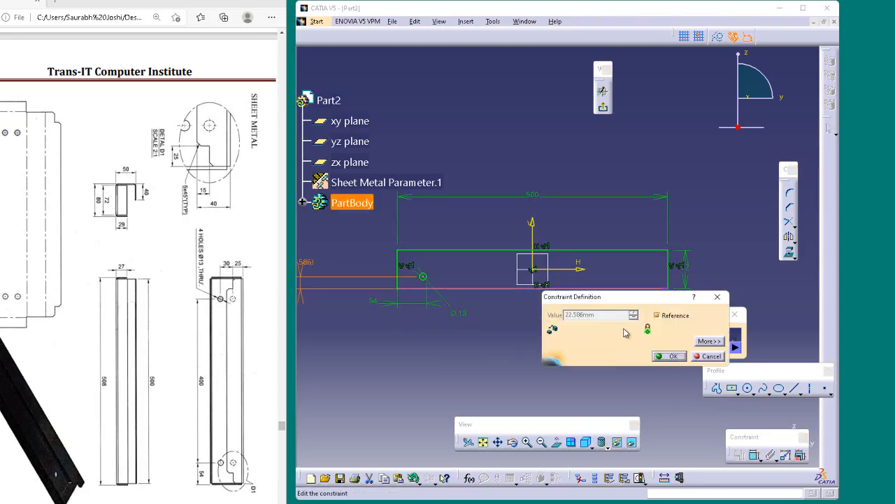
click(657, 314)
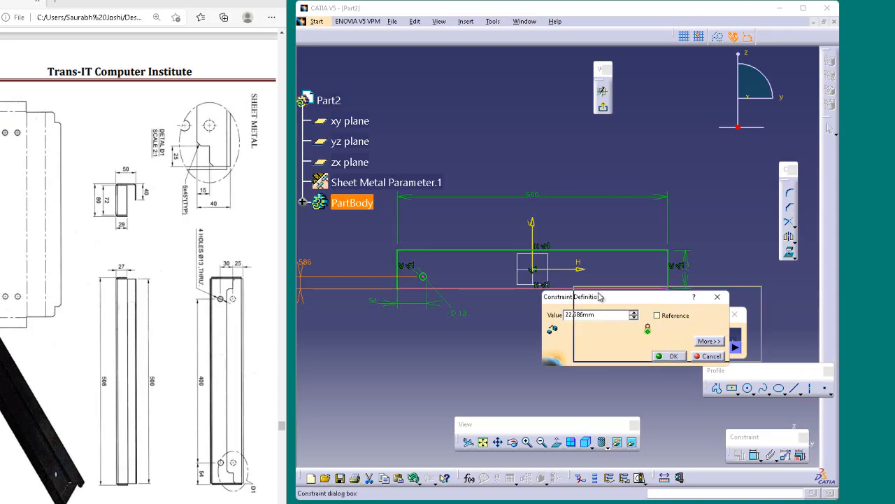
drag(568, 298, 567, 303)
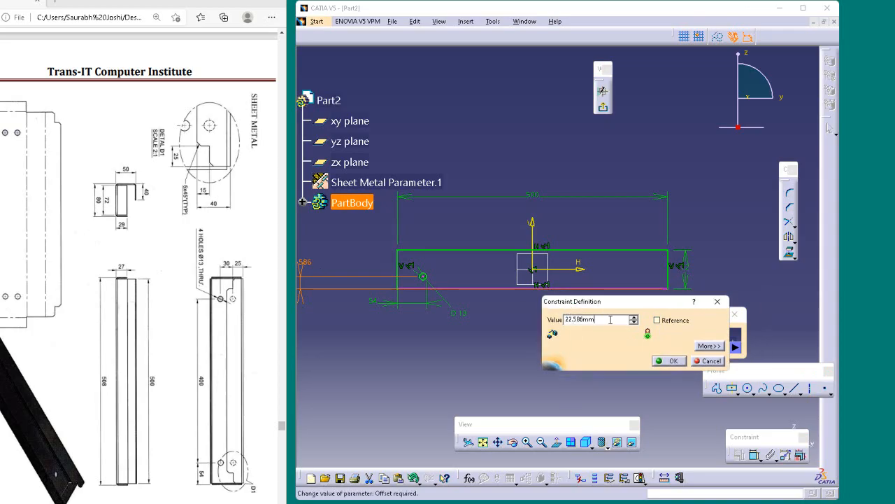
double_click(610, 319)
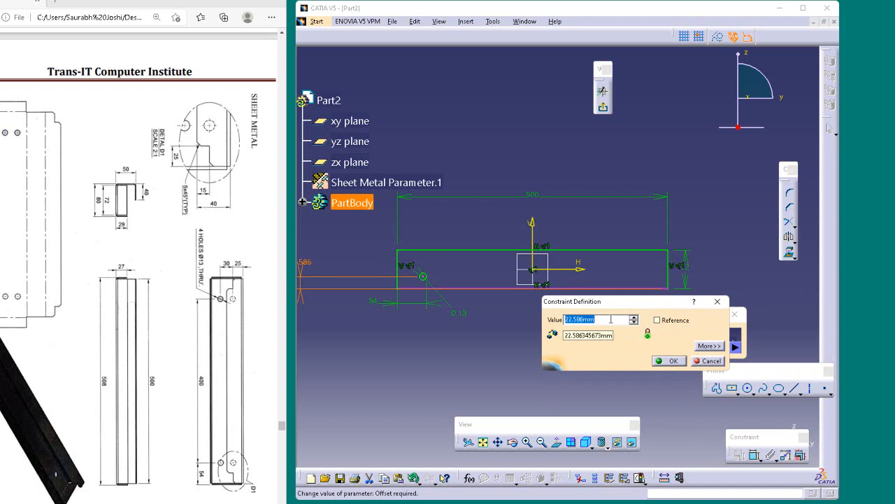
text(25)
key(Return)
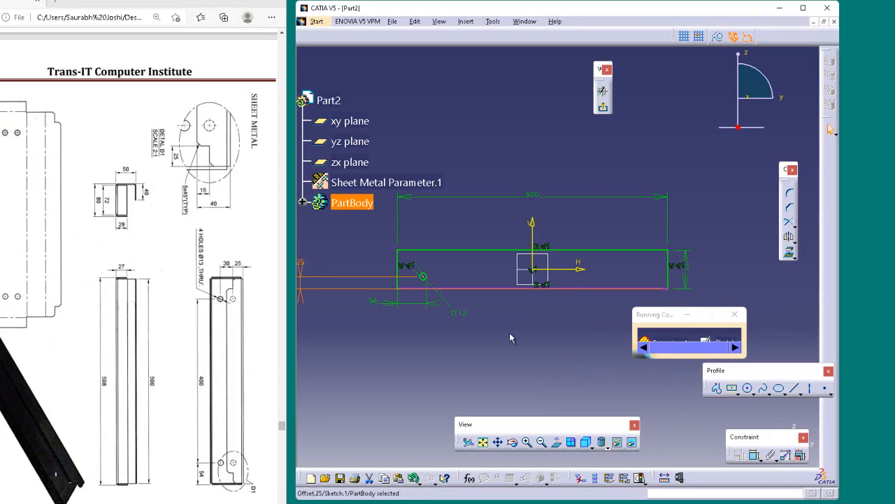
click(511, 316)
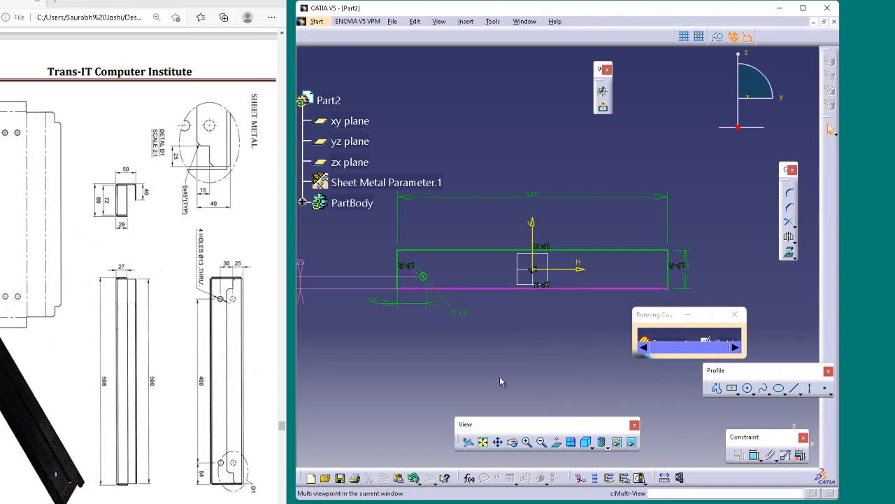
click(536, 287)
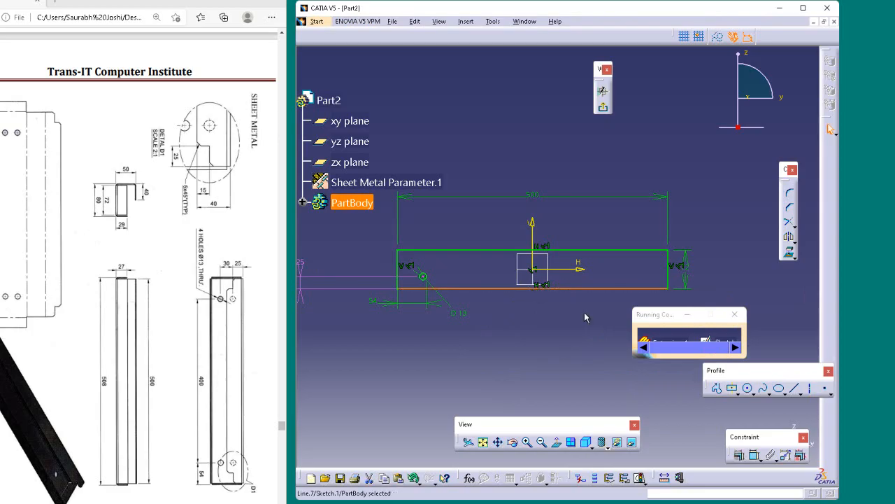
key(Delete)
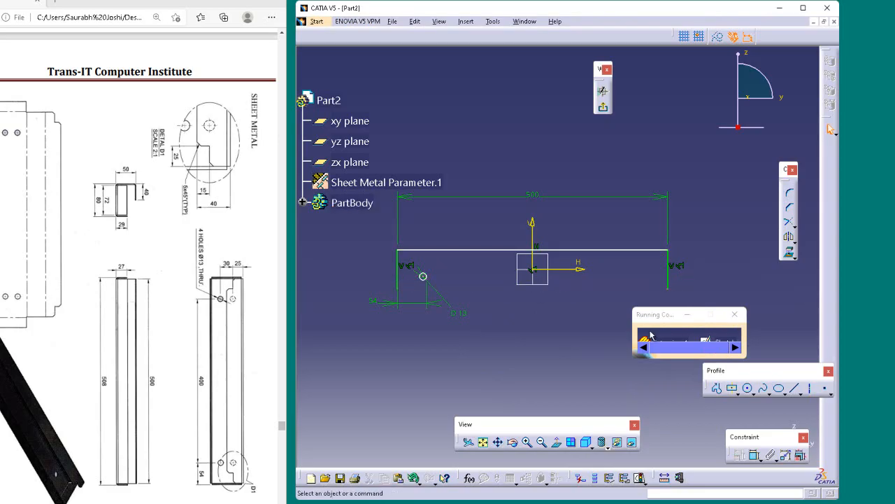
key(ctrl+z)
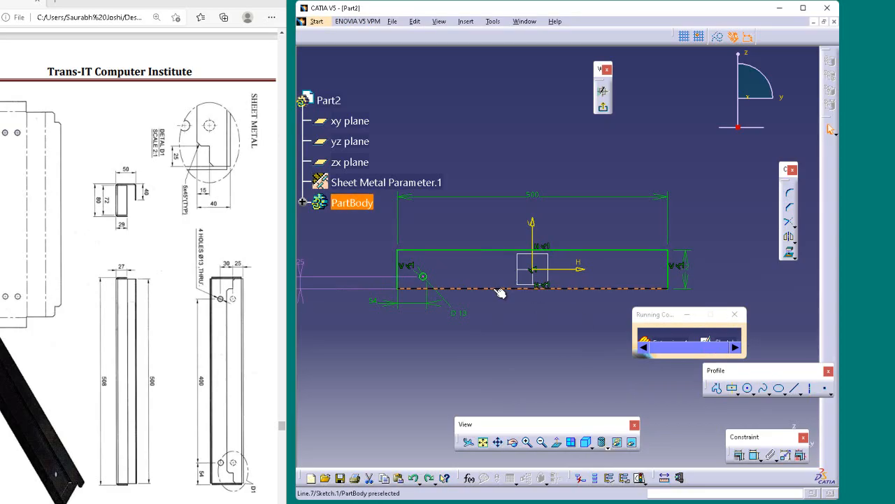
Delete the 25 mm vertical dimension between the circle and the rectangle's lower edge
click(357, 280)
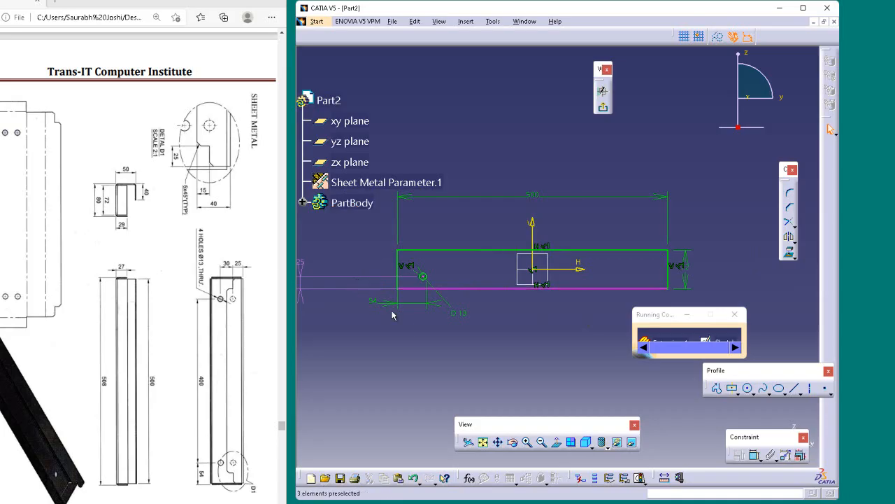
ctrl+middle_drag(452, 331, 451, 341)
click(348, 273)
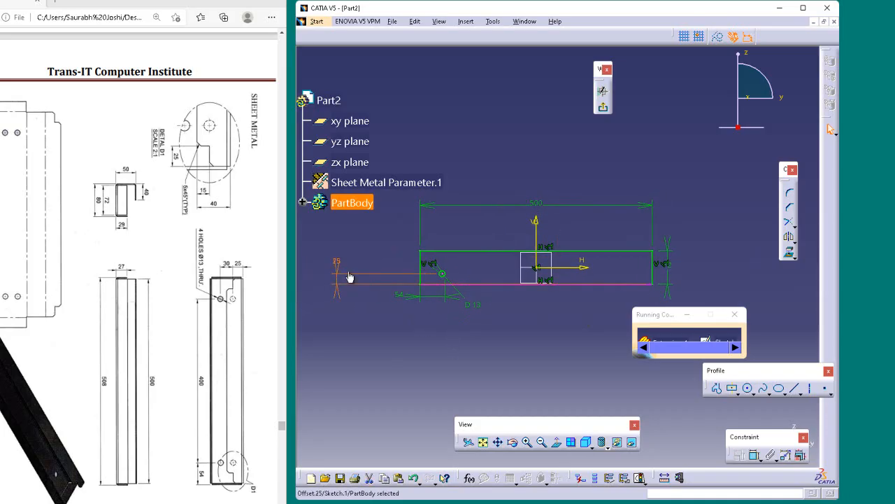
key(Delete)
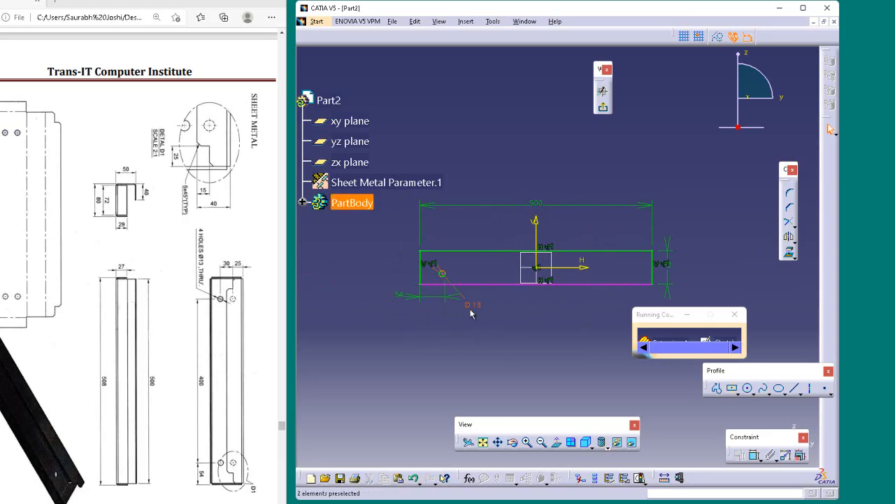
Delete the rectangle's lower edge and redraw it as a line between the two lower corners
click(431, 283)
key(Delete)
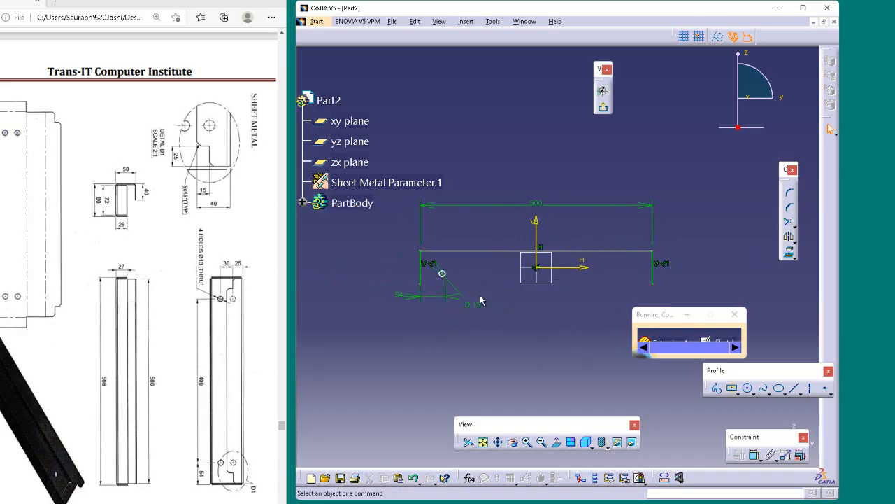
click(794, 388)
click(420, 284)
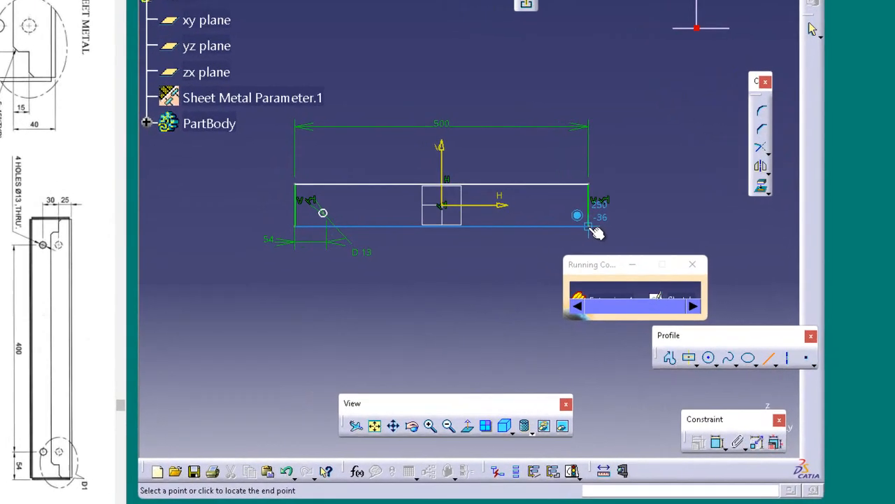
click(590, 227)
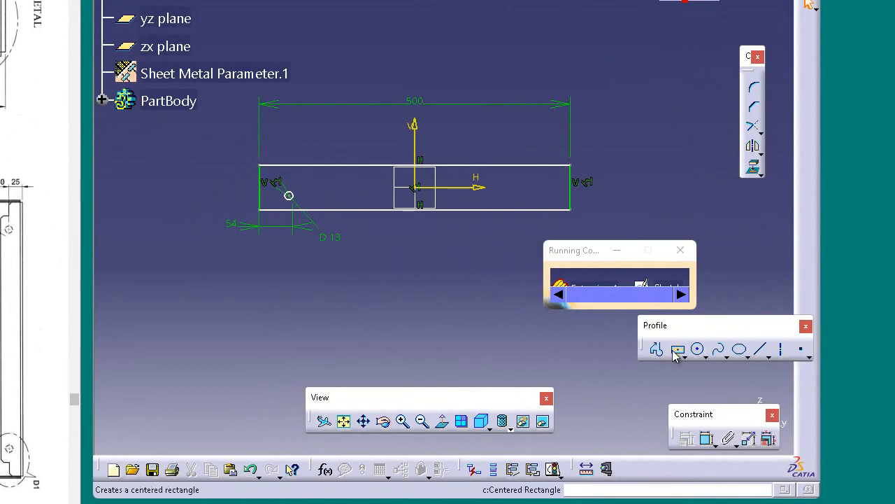
click(706, 436)
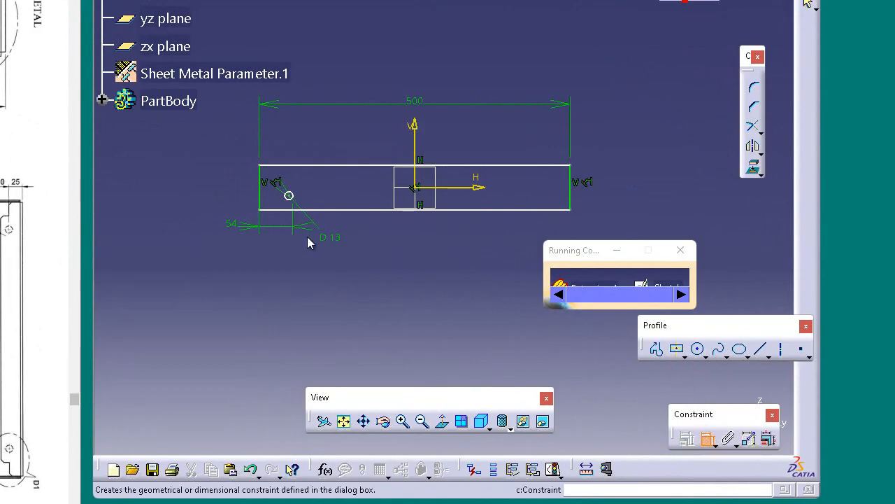
click(289, 196)
click(352, 210)
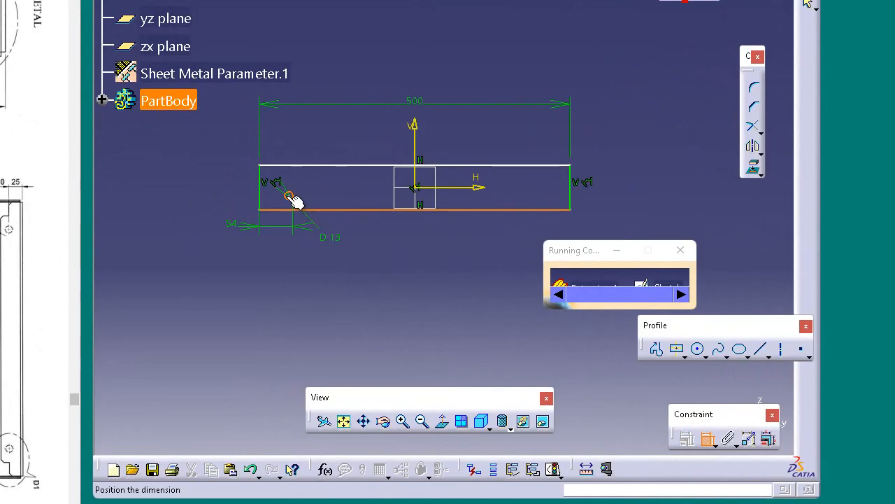
key(Escape)
Dimension the vertical distance between the 13 mm circle's center and the redrawn lower edge and set it to 25 mm
click(322, 209)
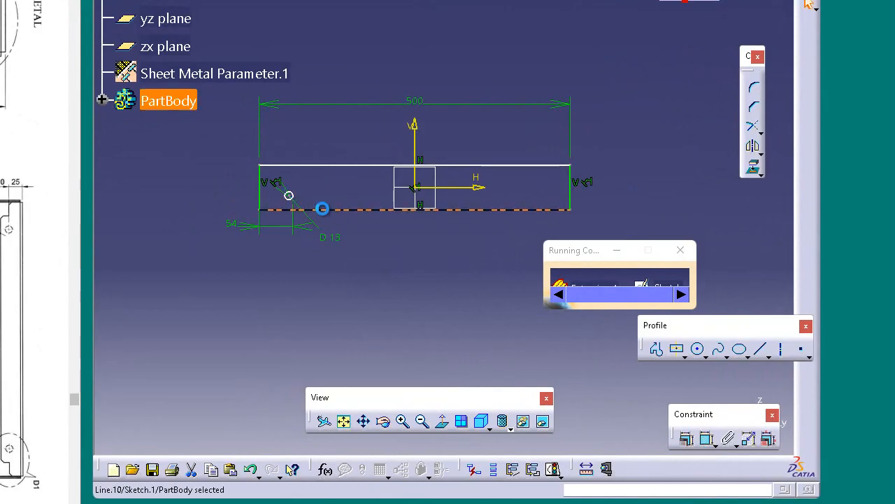
click(291, 197)
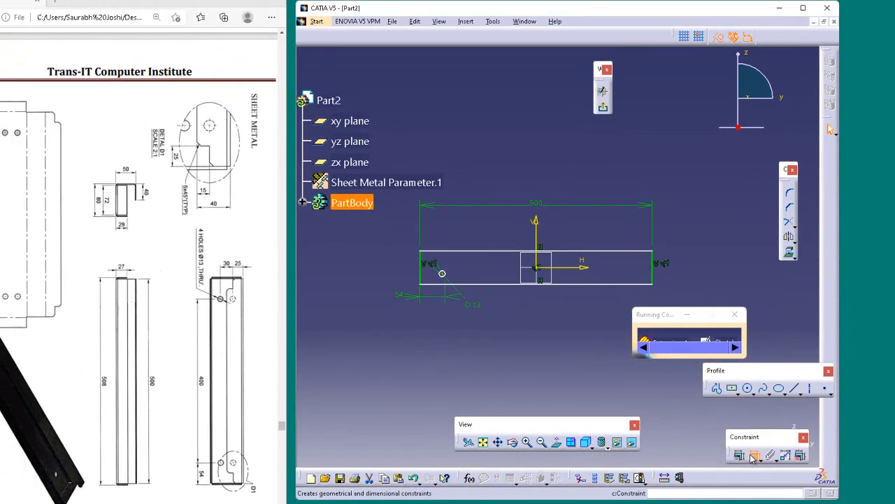
click(707, 438)
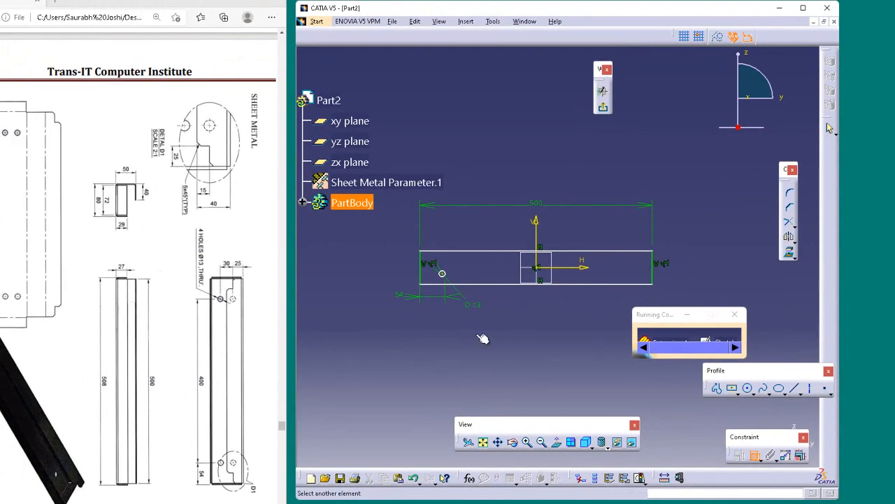
click(463, 284)
middle_drag(402, 282, 561, 262)
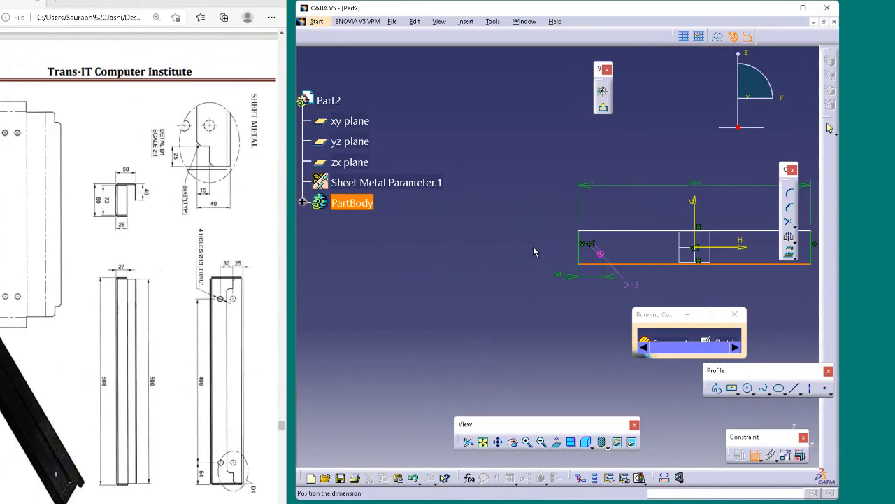
click(501, 298)
double_click(501, 291)
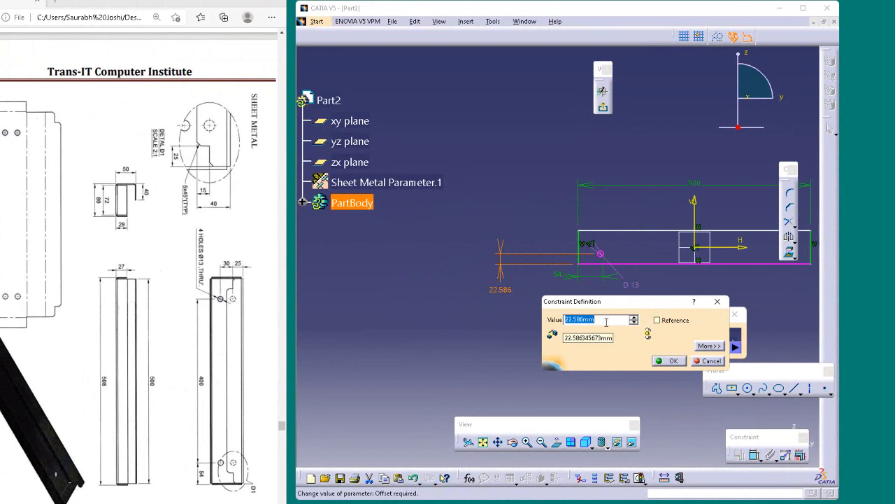
text(25)
key(Return)
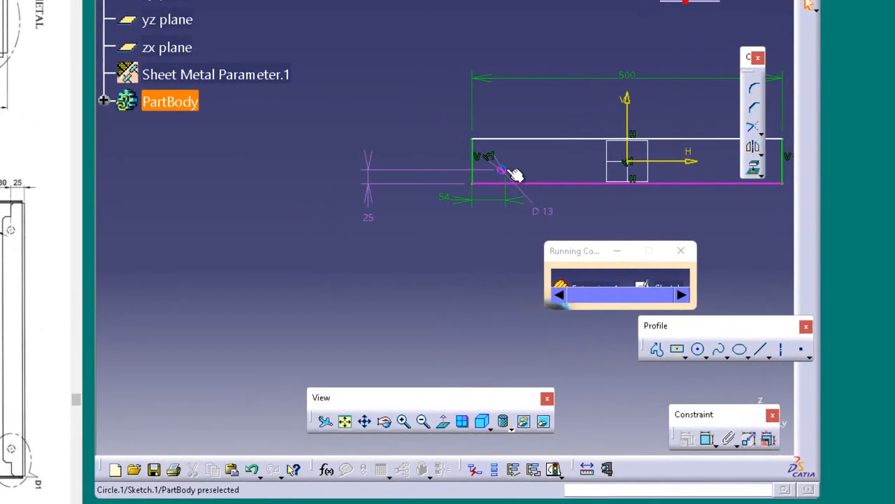
Delete the 25 mm vertical dimension and move the 13 mm circle and the rectangle's lower edge further down
click(601, 255)
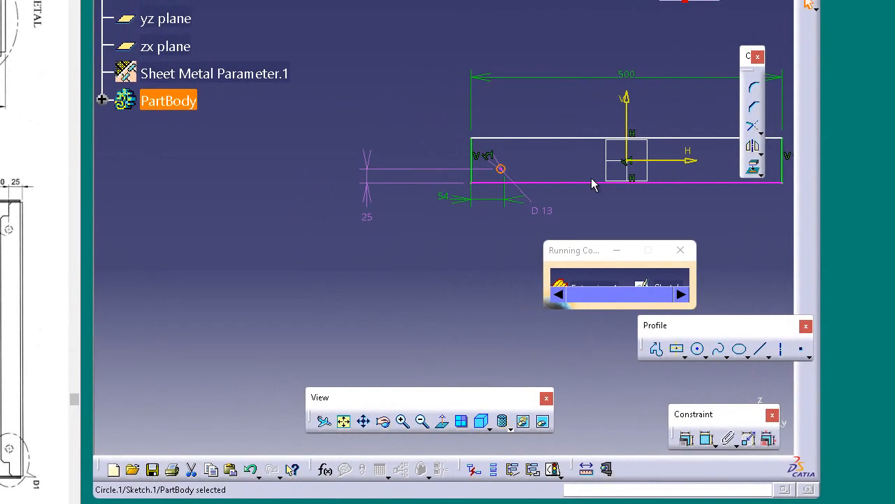
click(502, 169)
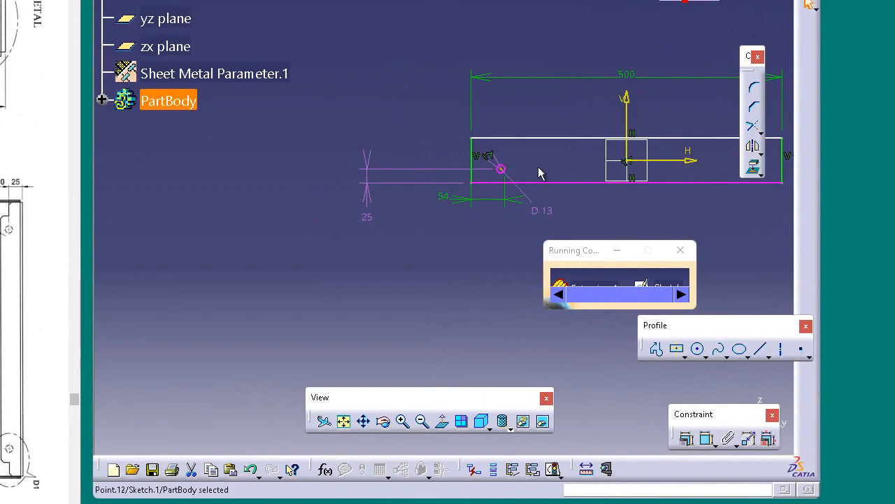
click(539, 174)
drag(501, 170, 506, 180)
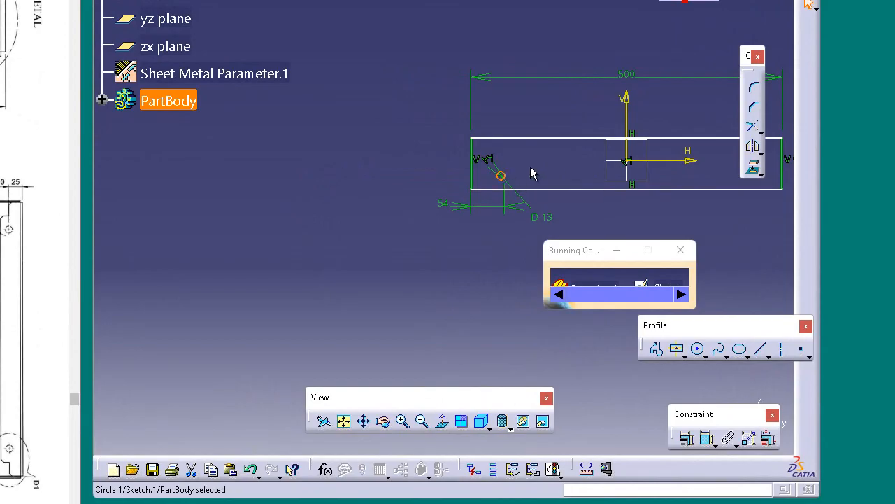
click(533, 173)
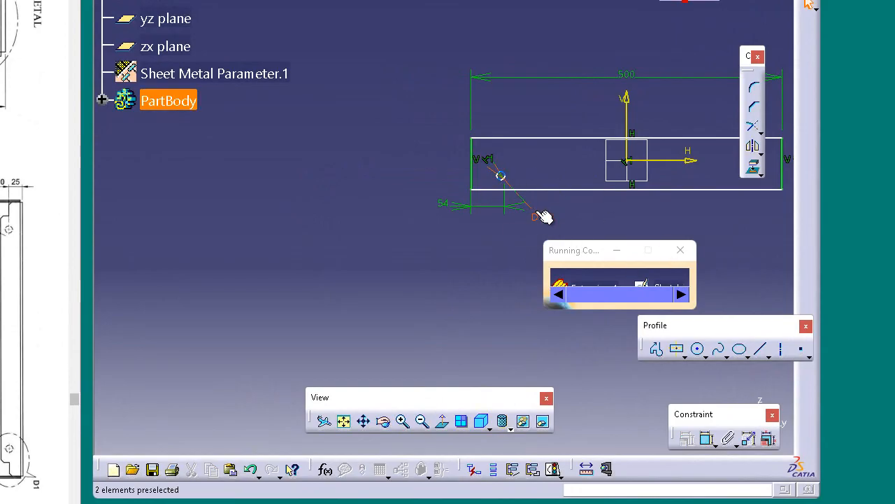
drag(562, 192, 512, 184)
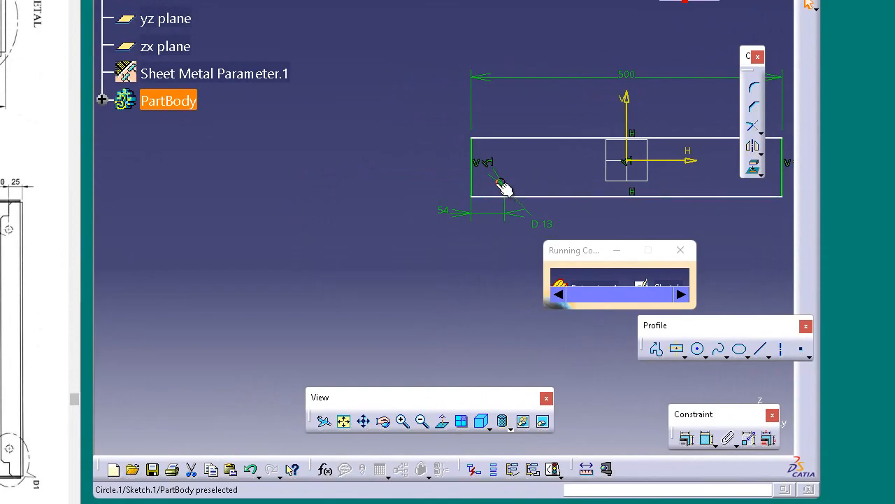
click(623, 216)
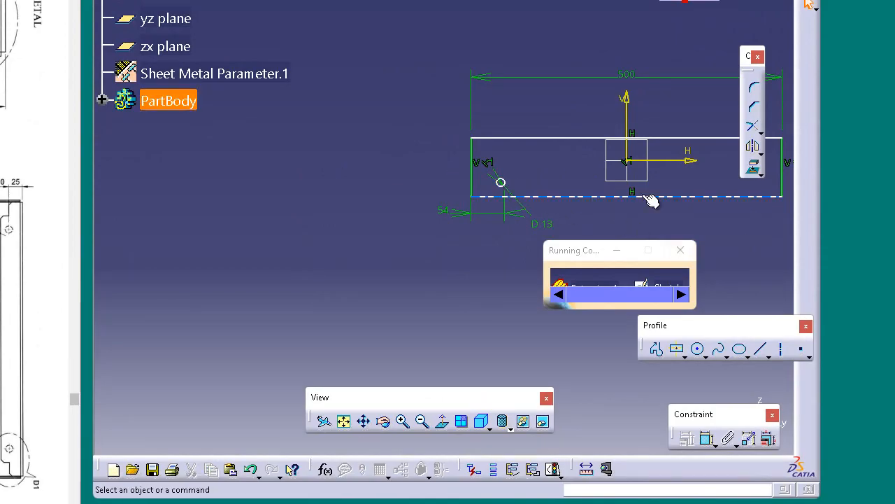
Try to dimension the vertical distance between the 13 mm circle and the rectangle's lower edge
click(503, 182)
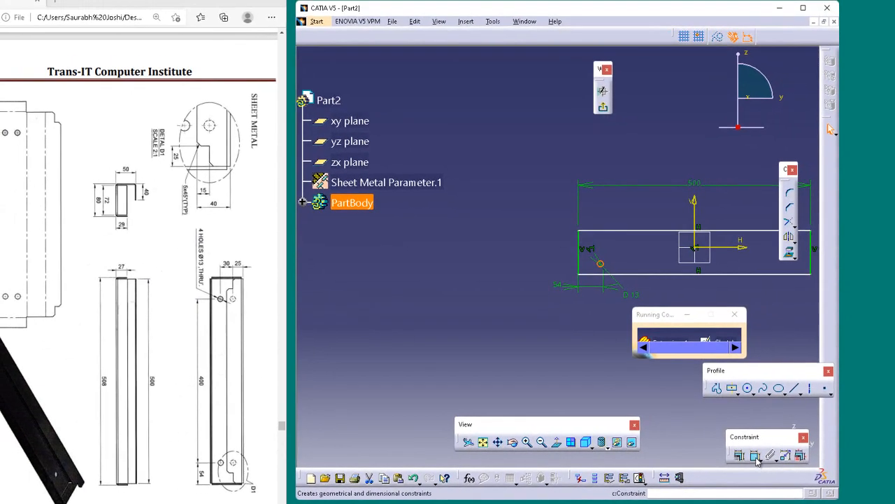
click(707, 438)
click(627, 274)
click(551, 266)
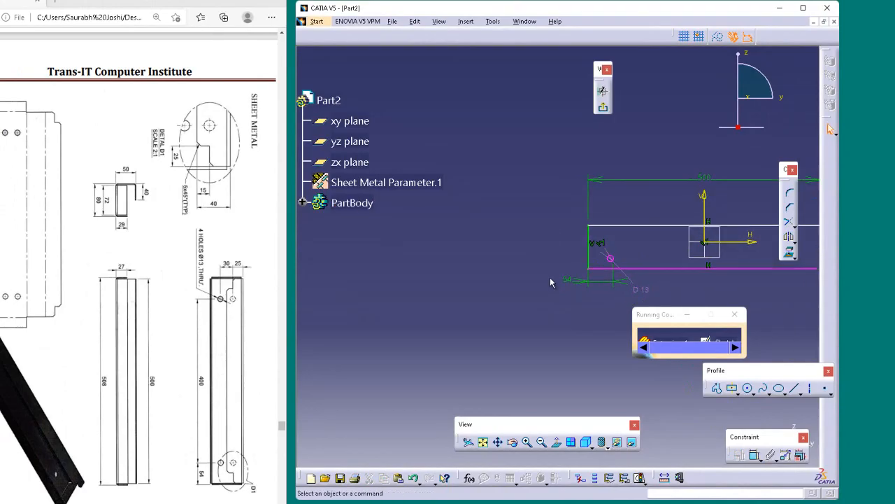
Delete the rectangle's lower edge and redraw it as a 500 mm horizontal line between the two lower corners
click(698, 269)
key(Escape)
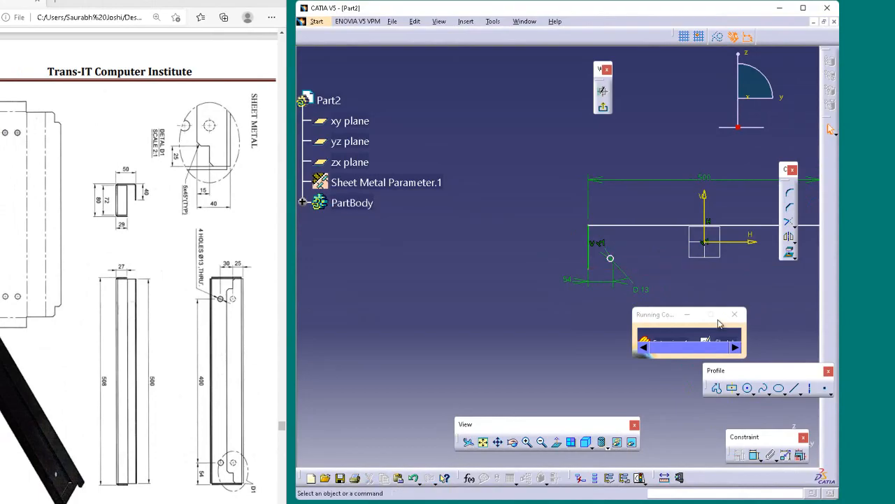
click(796, 388)
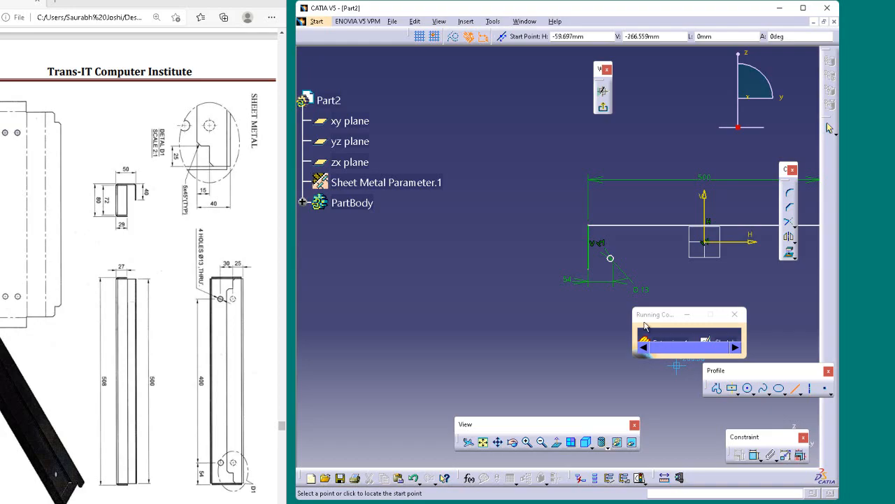
click(588, 269)
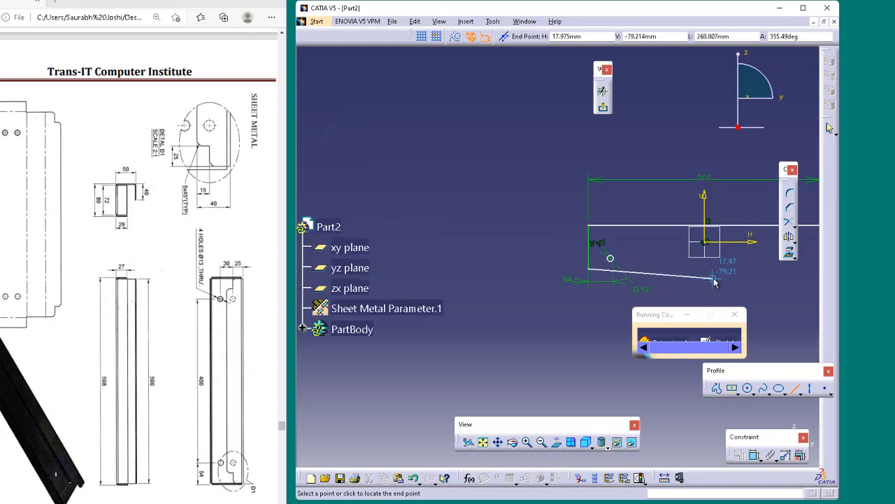
ctrl+middle_drag(715, 280, 718, 302)
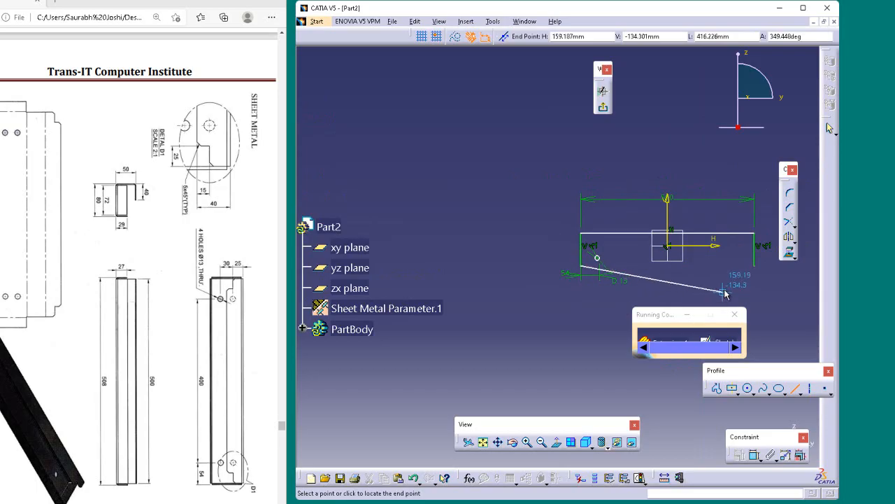
click(759, 267)
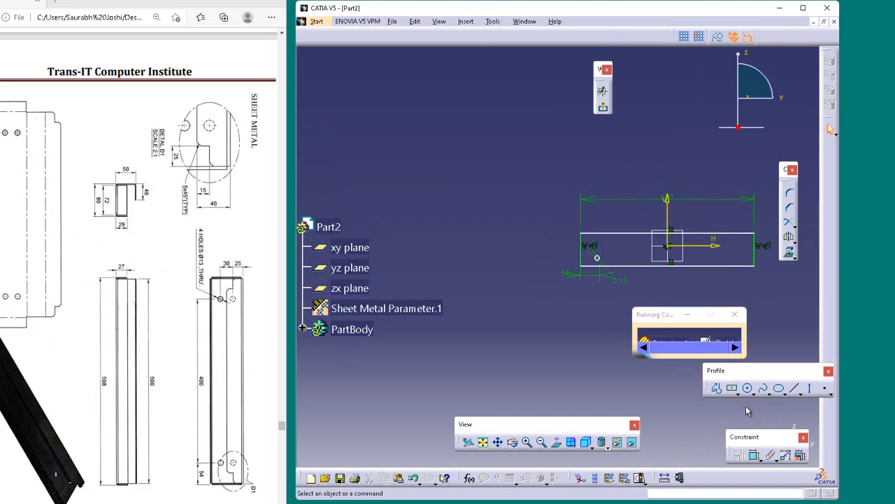
click(753, 456)
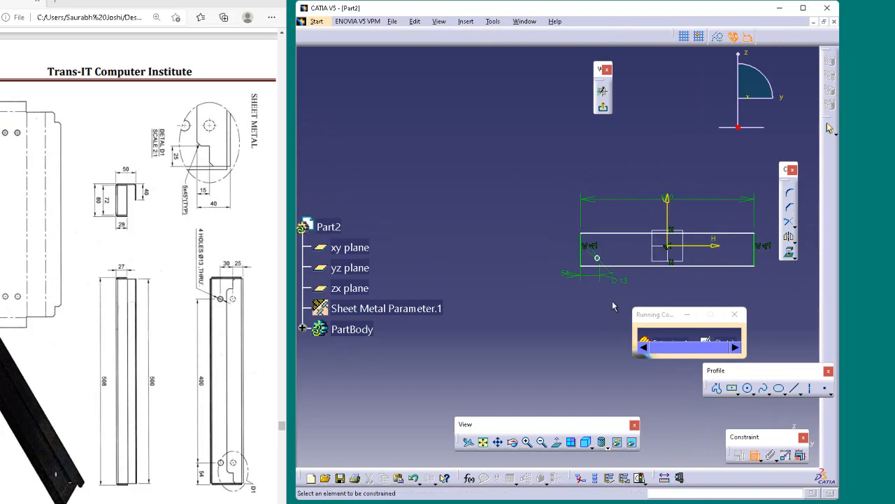
click(606, 259)
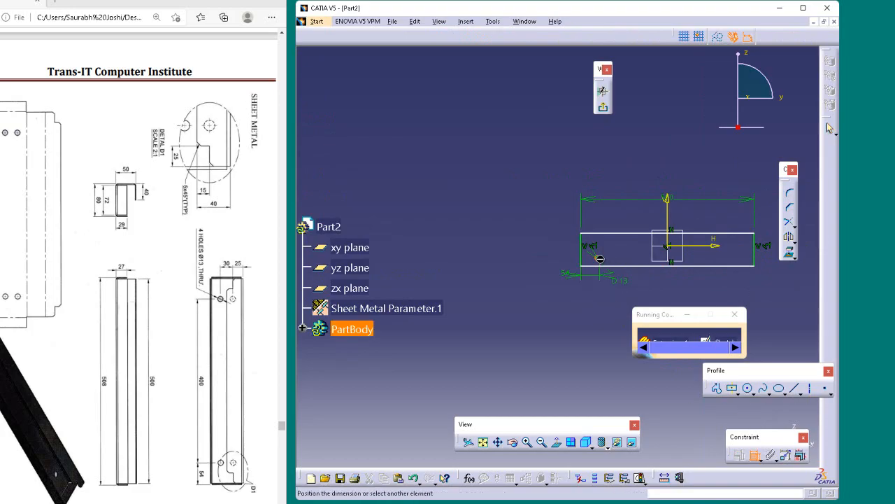
click(615, 265)
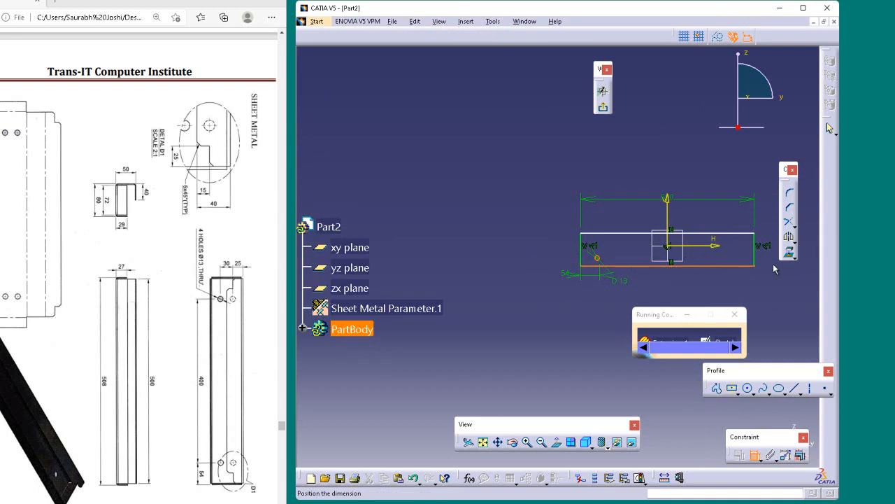
key(Escape)
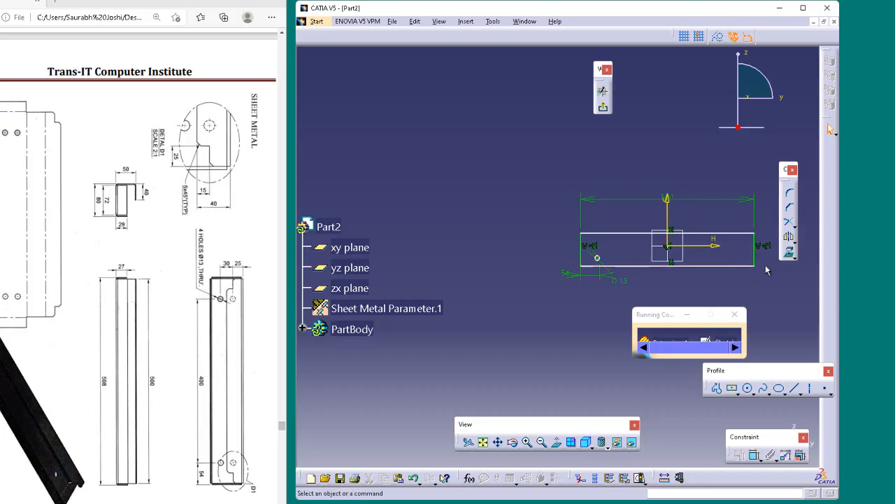
click(598, 258)
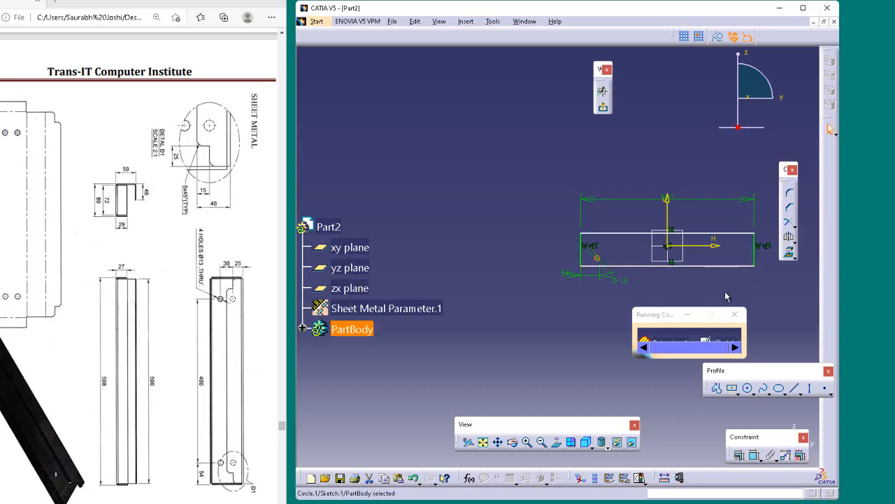
click(778, 302)
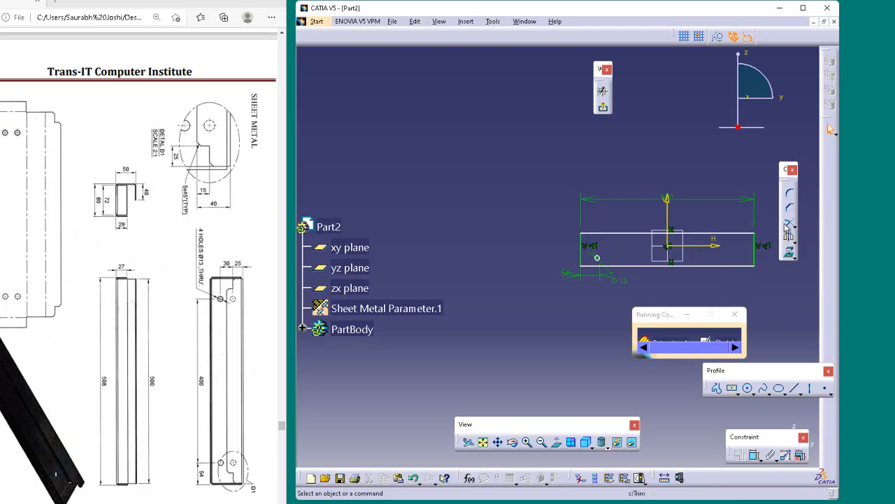
Sketch a second circle directly above the 13 mm circle near the rectangle's left edge
click(750, 390)
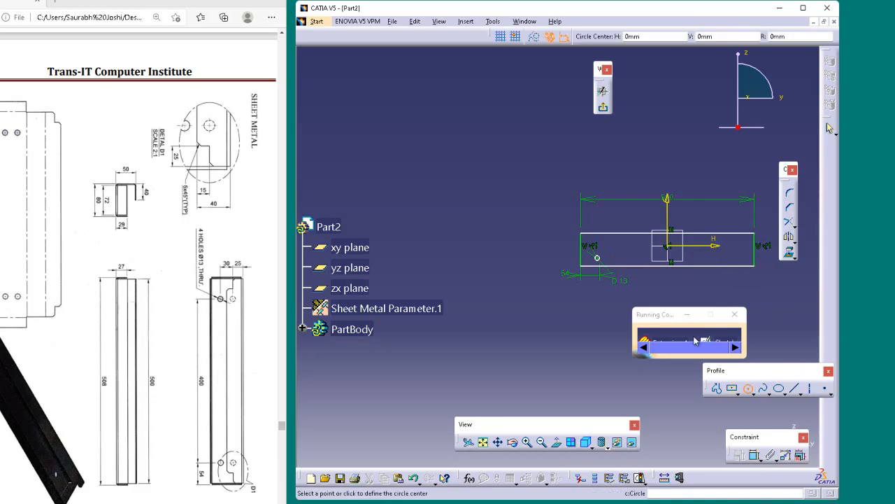
click(598, 244)
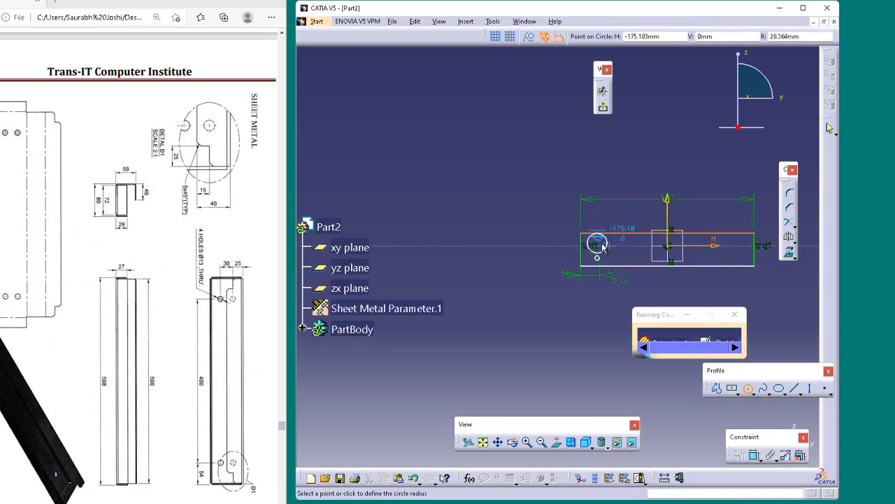
click(600, 246)
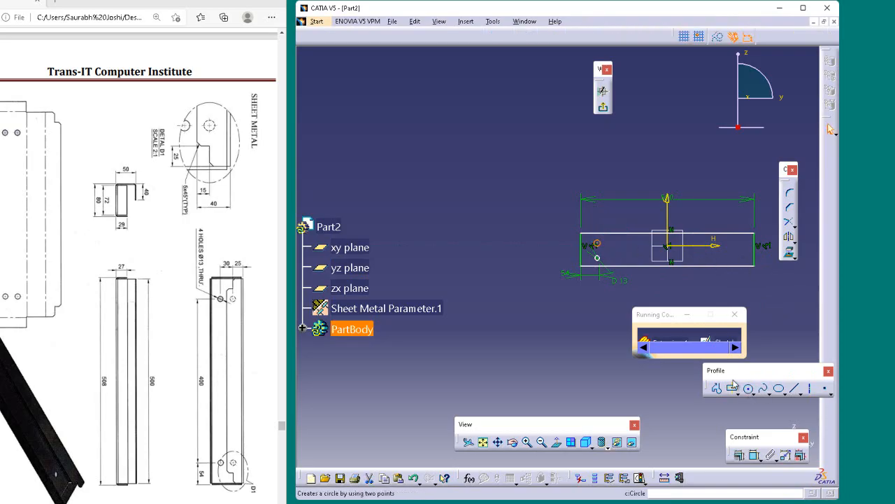
click(668, 294)
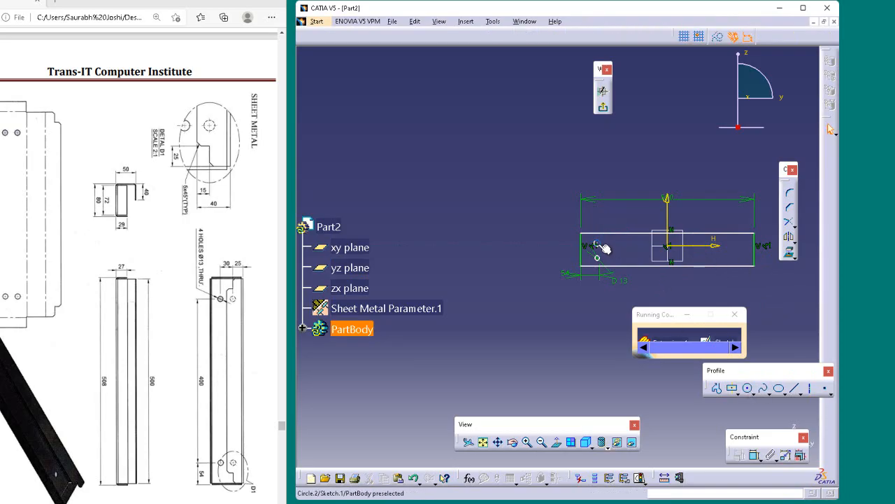
Sketch two circles near the rectangle's right edge, level with the left pair, the upper one centered at about H 207 mm, V 8 mm
click(747, 387)
click(743, 259)
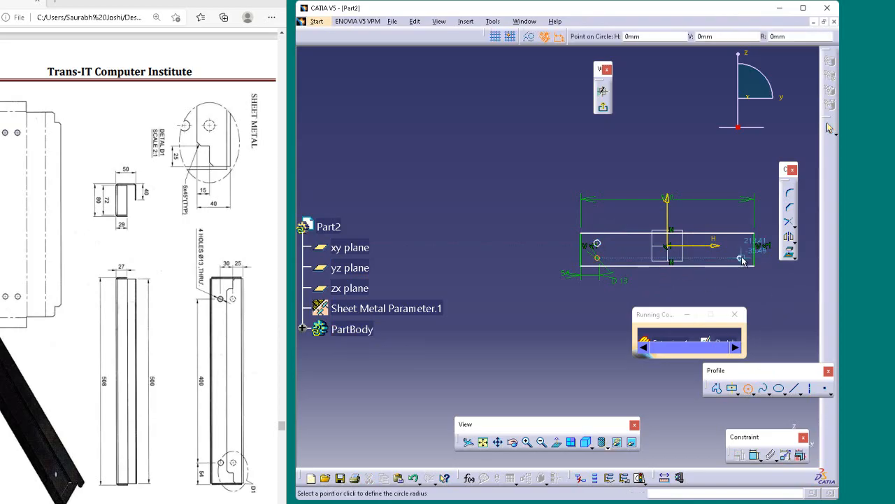
click(748, 387)
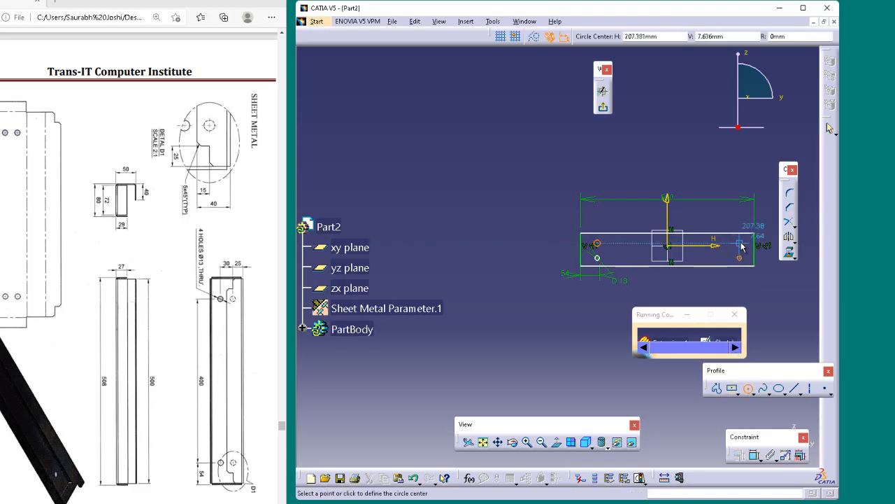
click(740, 243)
click(744, 244)
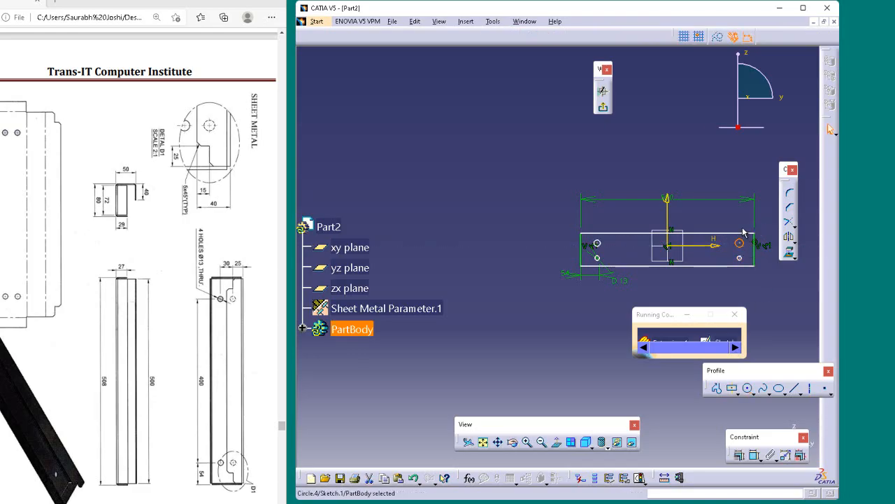
click(724, 170)
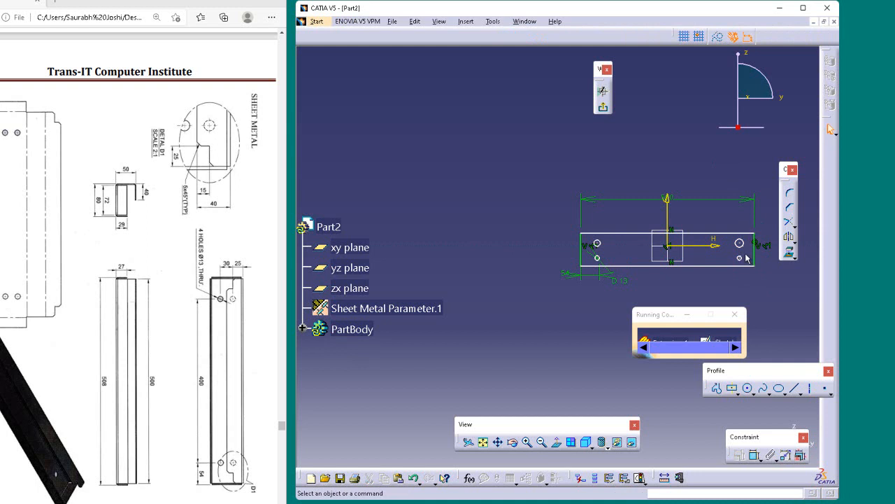
click(598, 258)
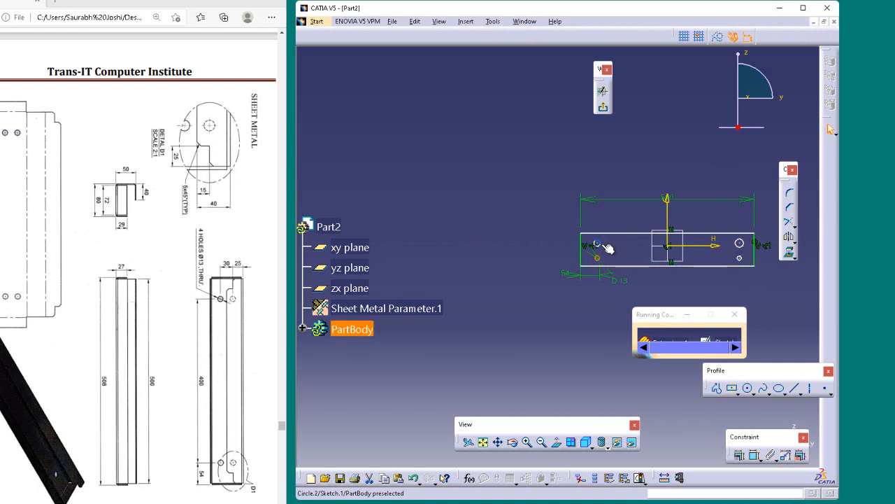
ctrl+click(598, 245)
ctrl+click(739, 257)
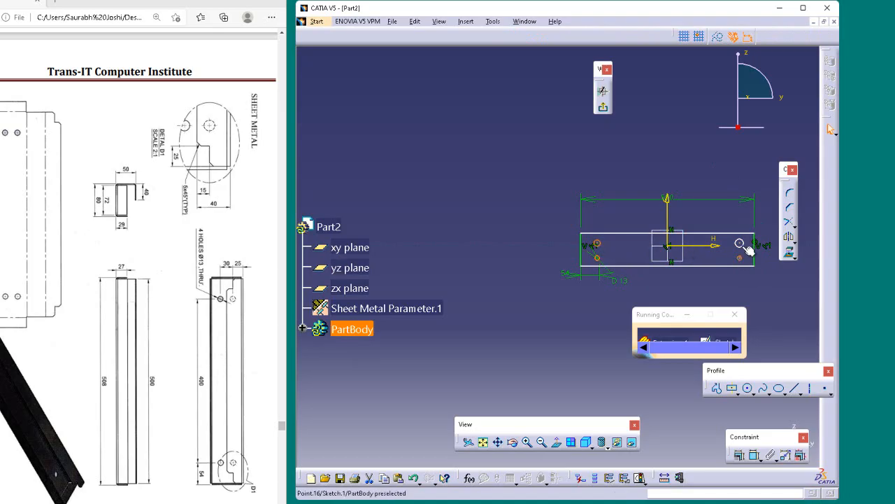
ctrl+click(741, 243)
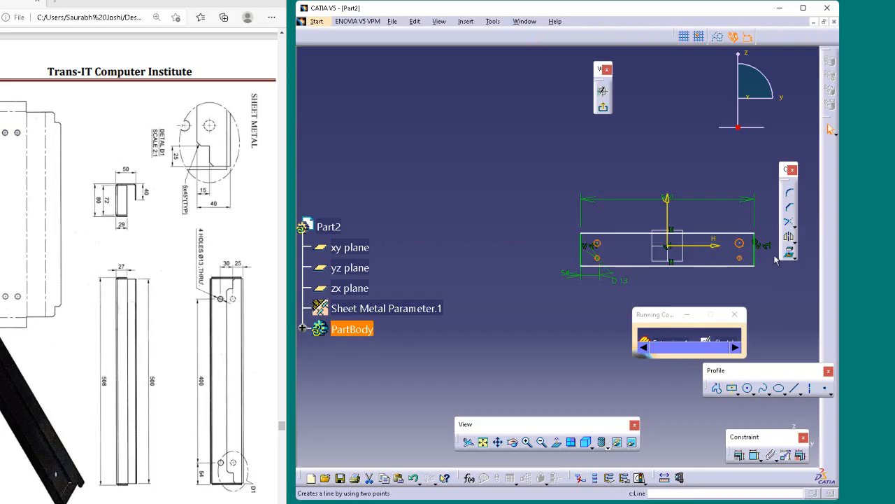
click(754, 455)
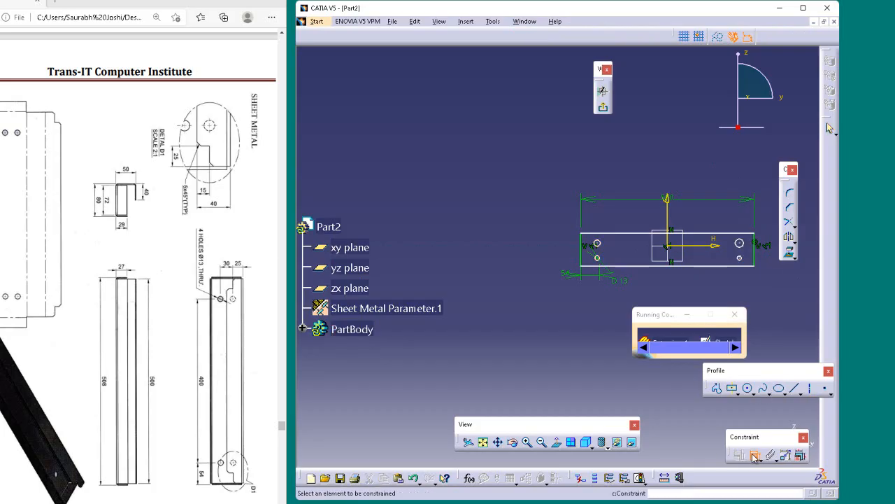
click(756, 456)
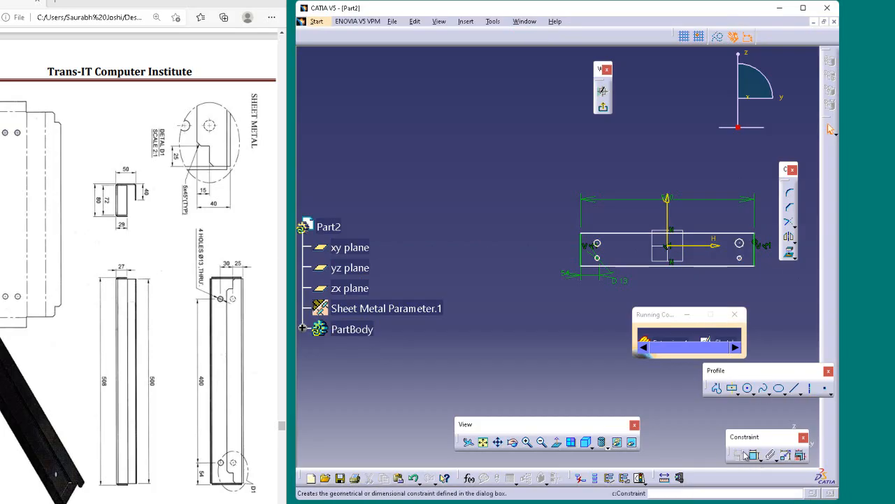
click(619, 278)
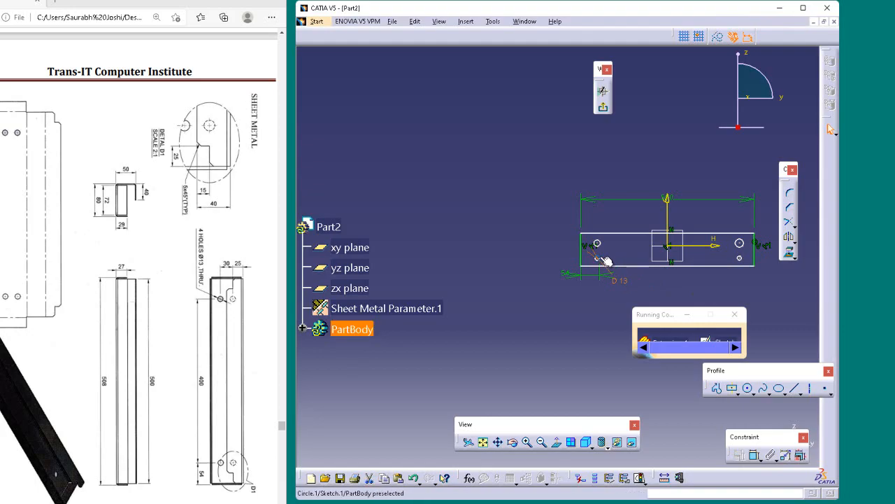
click(600, 258)
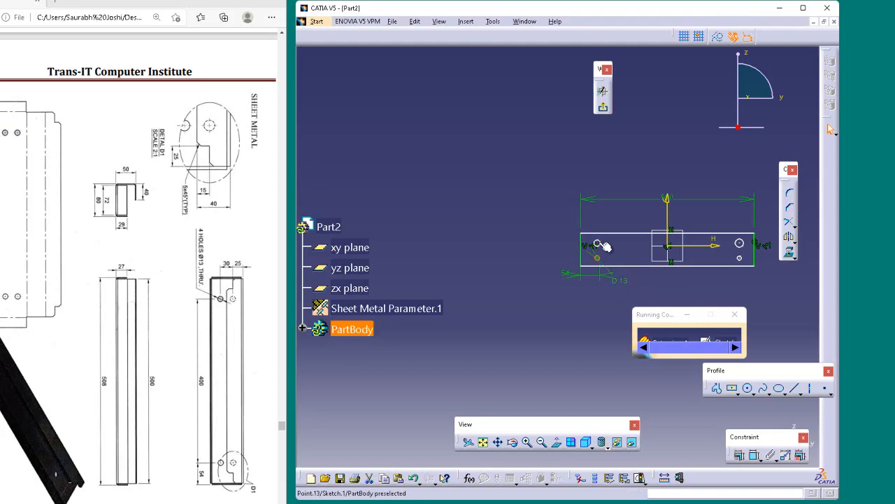
ctrl+click(597, 244)
ctrl+click(740, 259)
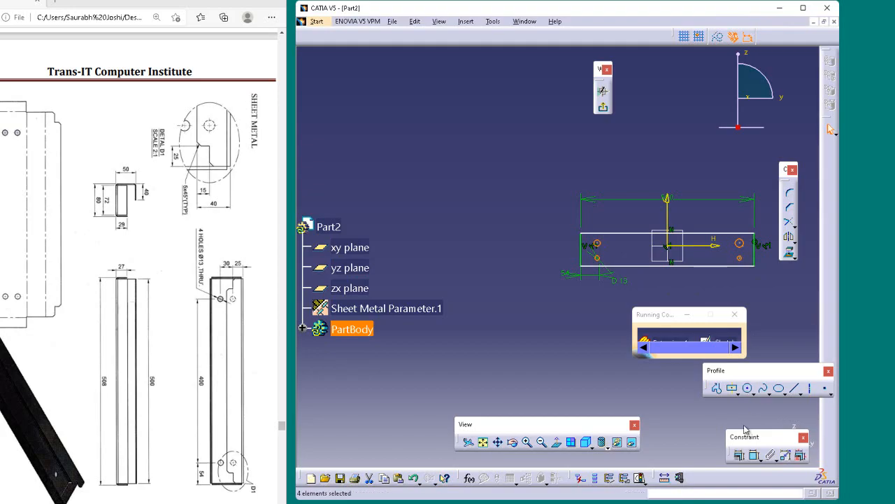
click(740, 455)
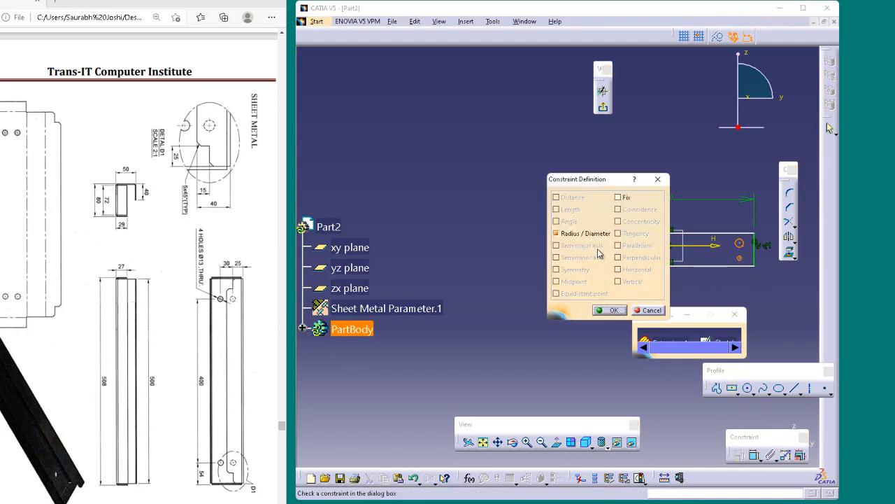
click(609, 309)
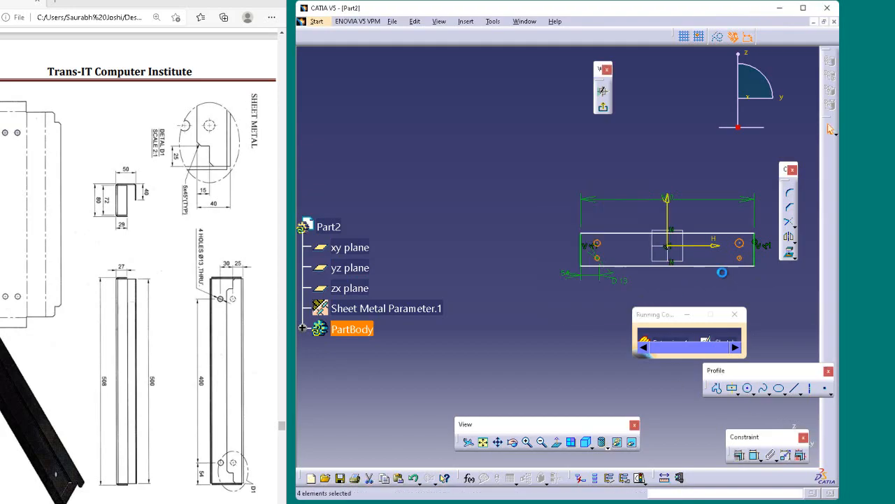
mouse_move(732, 297)
ctrl+middle_down()
mouse_move(719, 257)
mouse_move(541, 289)
ctrl+middle_up()
click(451, 267)
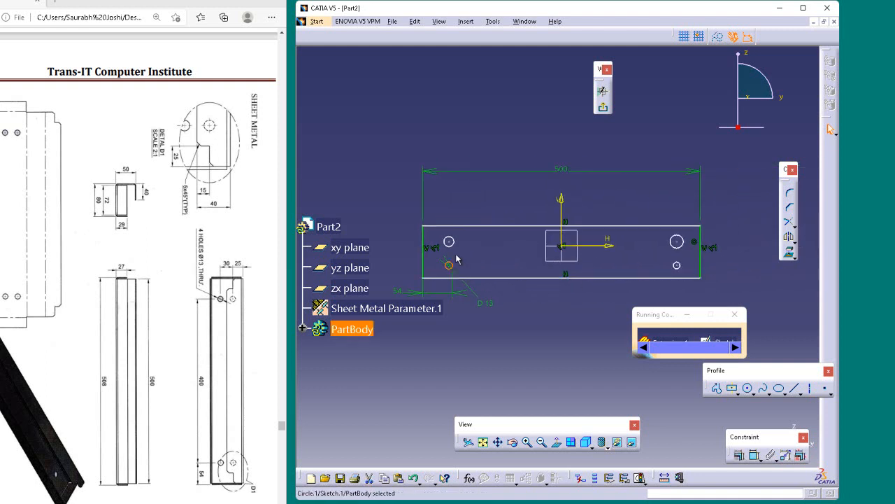
ctrl+click(461, 244)
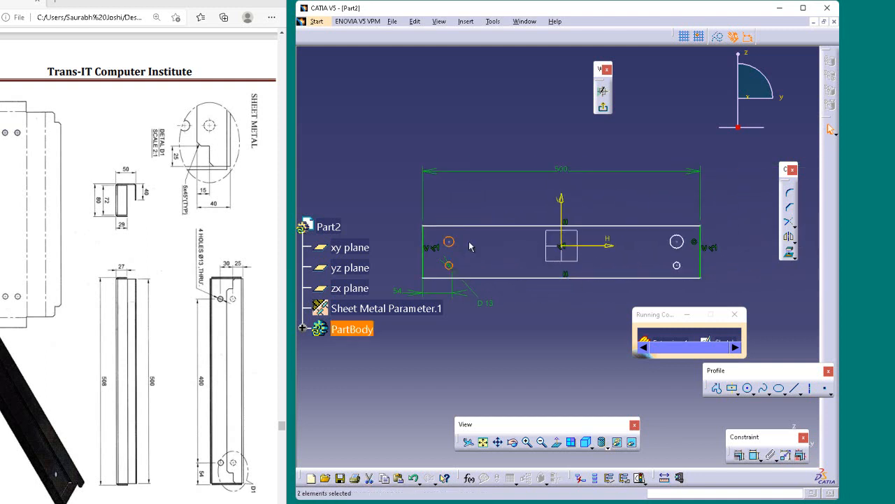
ctrl+click(677, 266)
ctrl+click(678, 243)
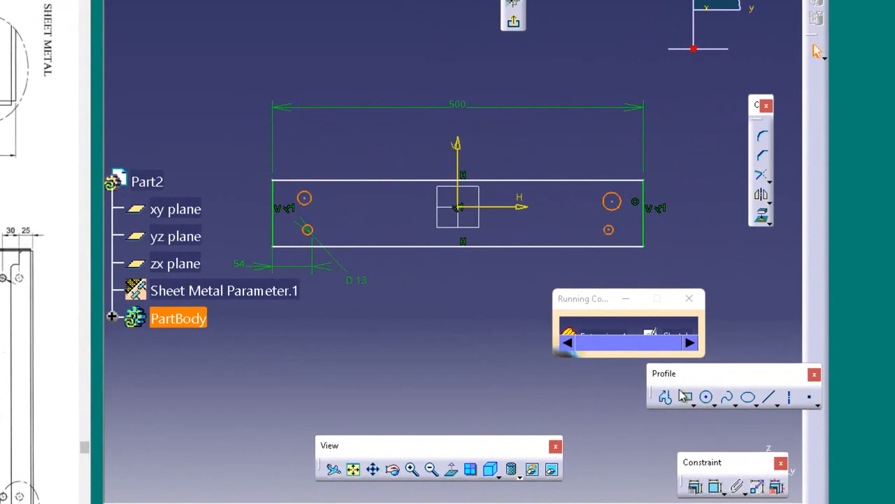
click(725, 466)
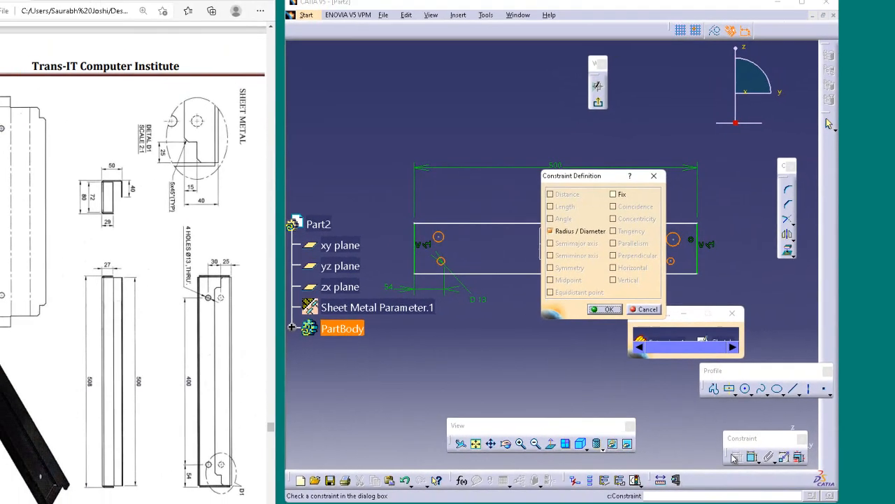
click(649, 310)
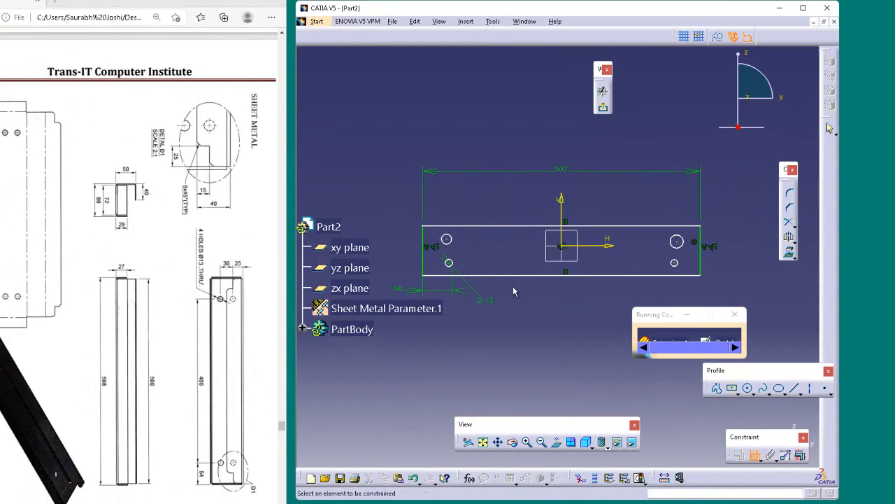
Add diameter dimensions to the upper-left circle and both circles near the rectangle's right edge
click(459, 241)
click(490, 207)
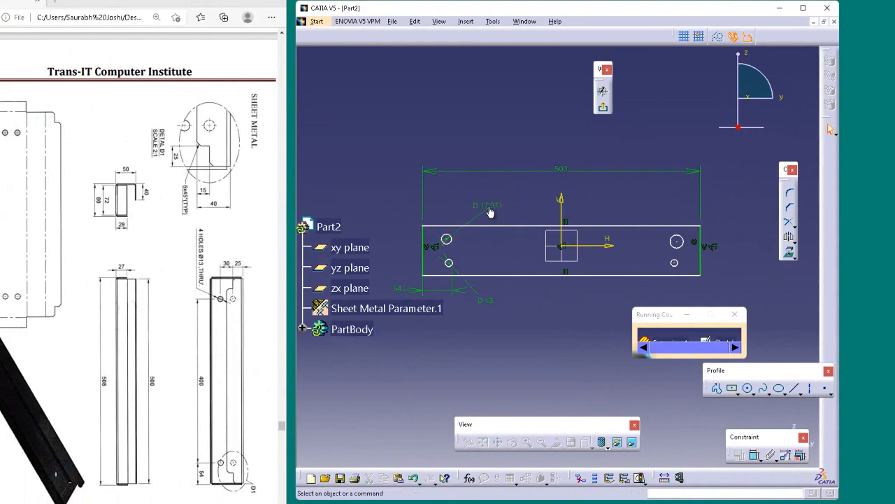
click(755, 454)
click(677, 240)
click(664, 210)
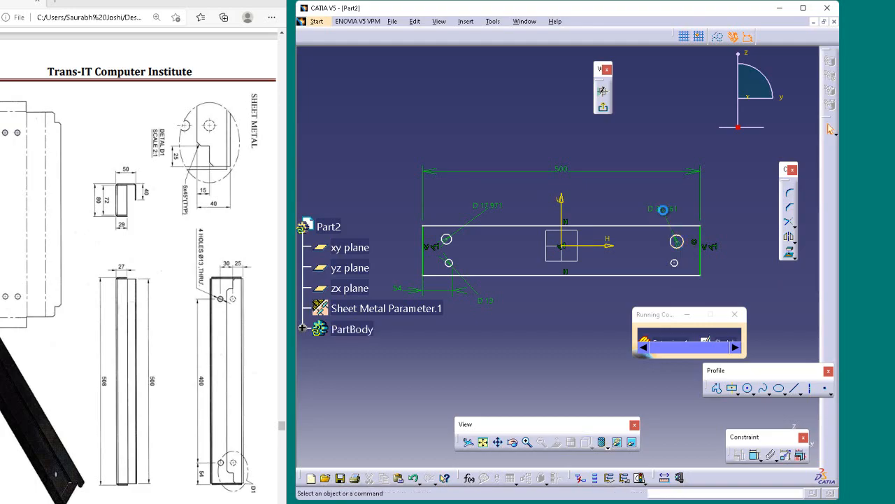
click(755, 455)
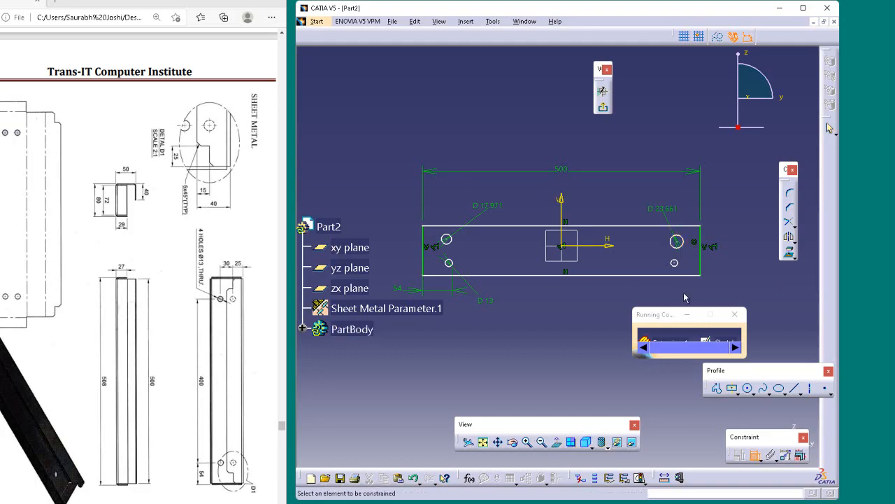
click(677, 263)
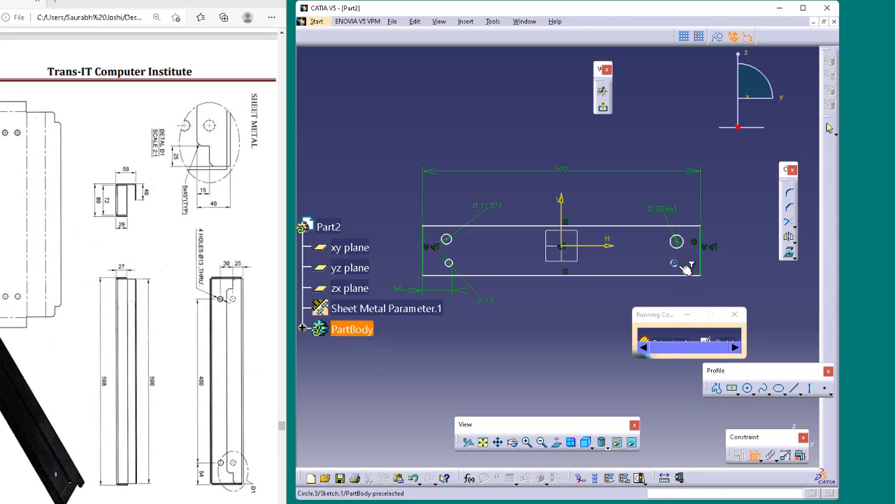
click(646, 281)
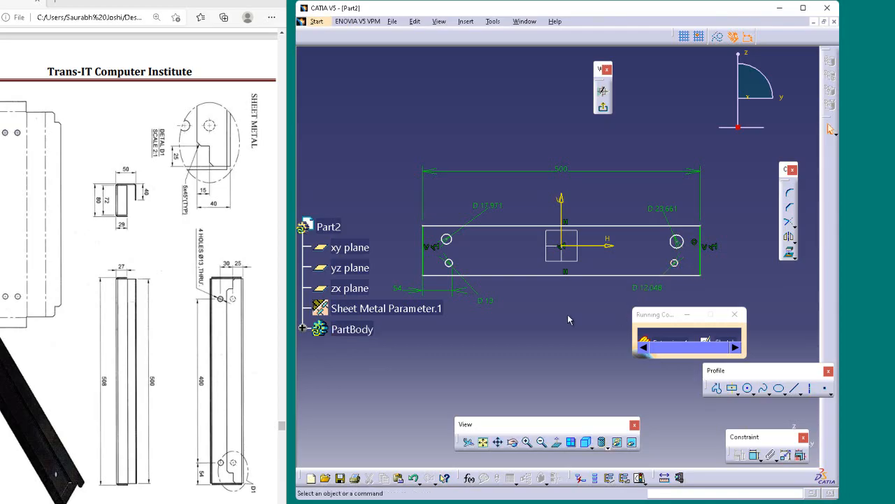
Link the diameter dimensions of all four circles as equivalent dimensions with a shared radius of 6.5 mm
click(486, 300)
ctrl+click(497, 205)
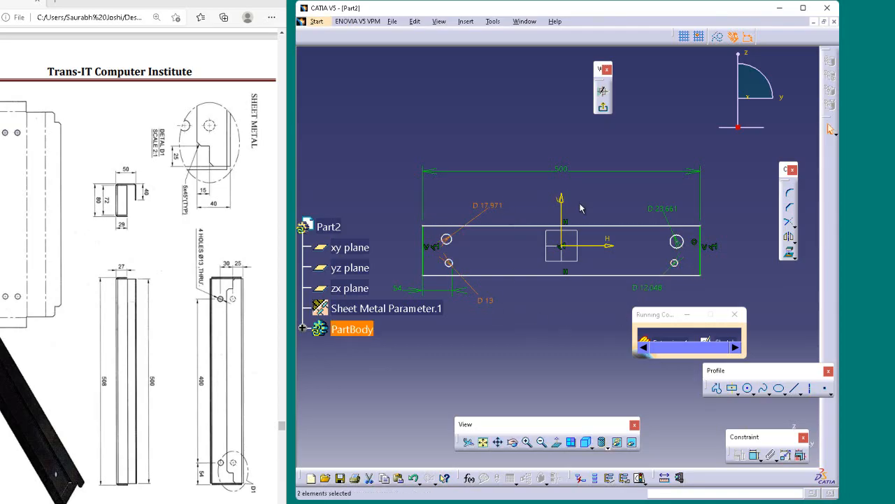
ctrl+click(657, 209)
ctrl+click(658, 288)
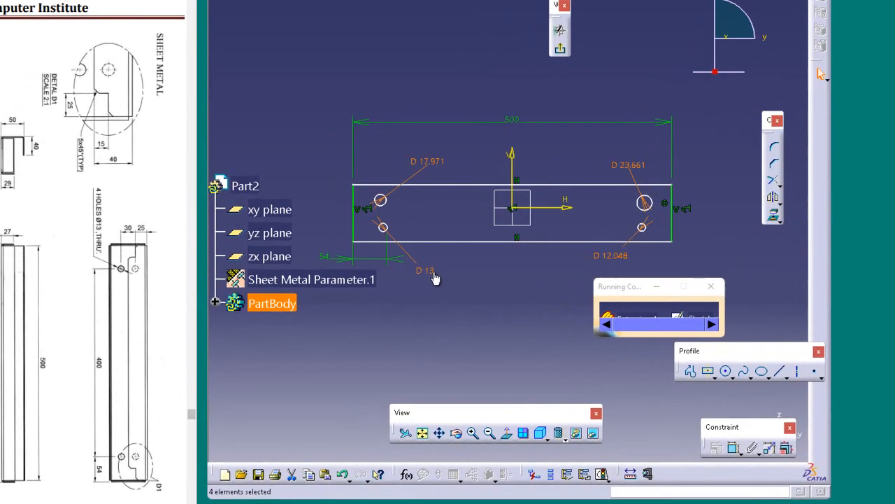
right_click(494, 307)
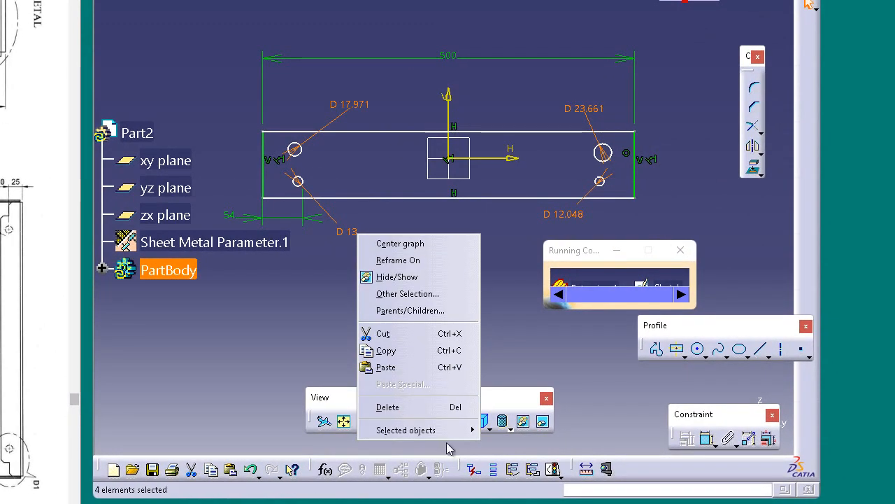
mouse_move(452, 432)
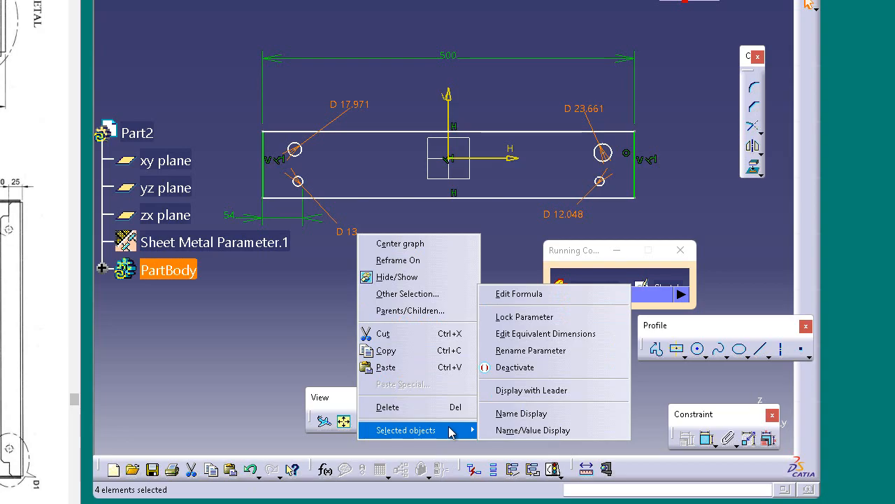
click(533, 334)
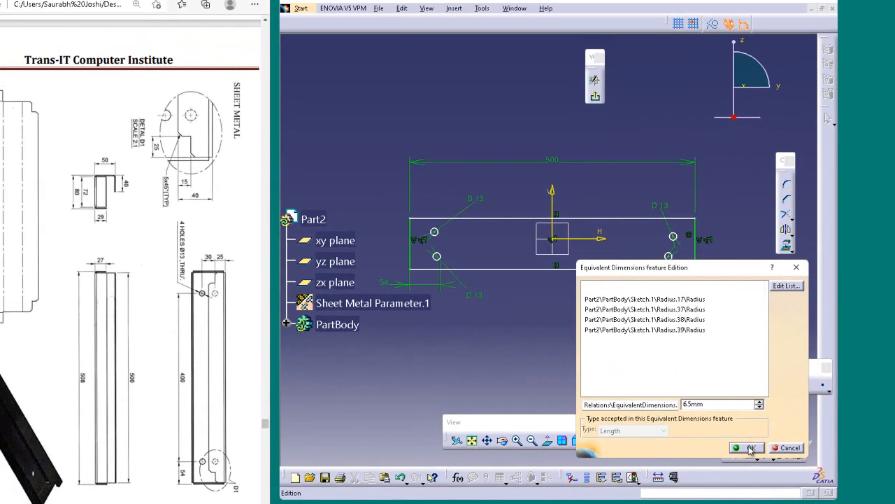
click(707, 430)
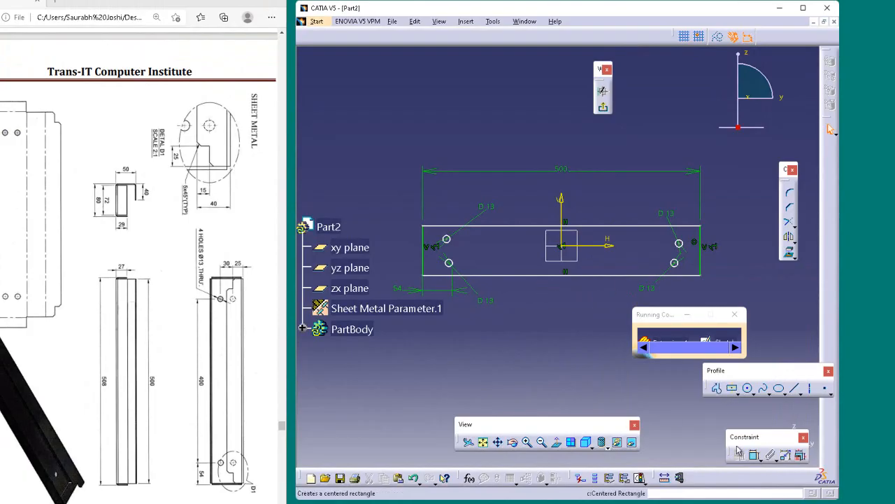
click(451, 264)
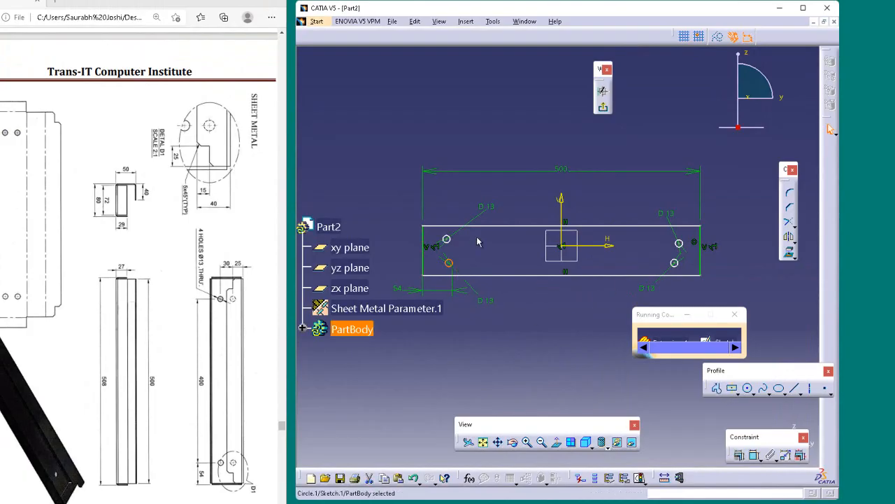
ctrl+click(450, 241)
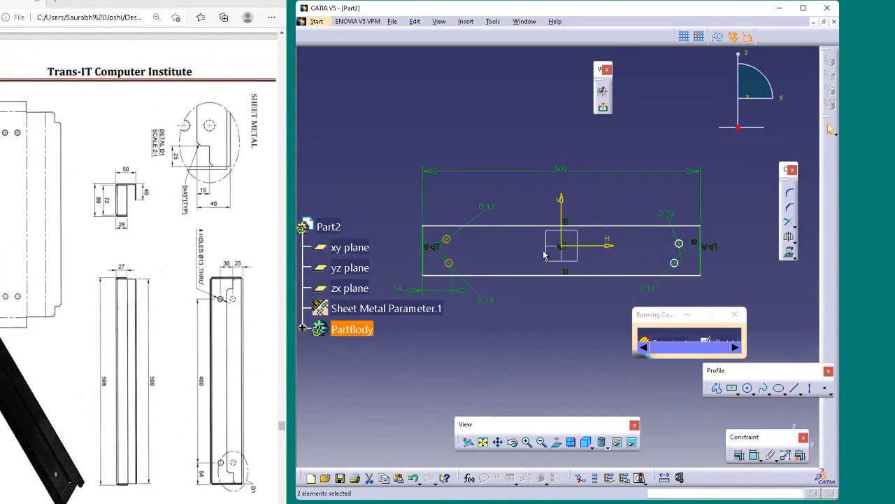
click(492, 305)
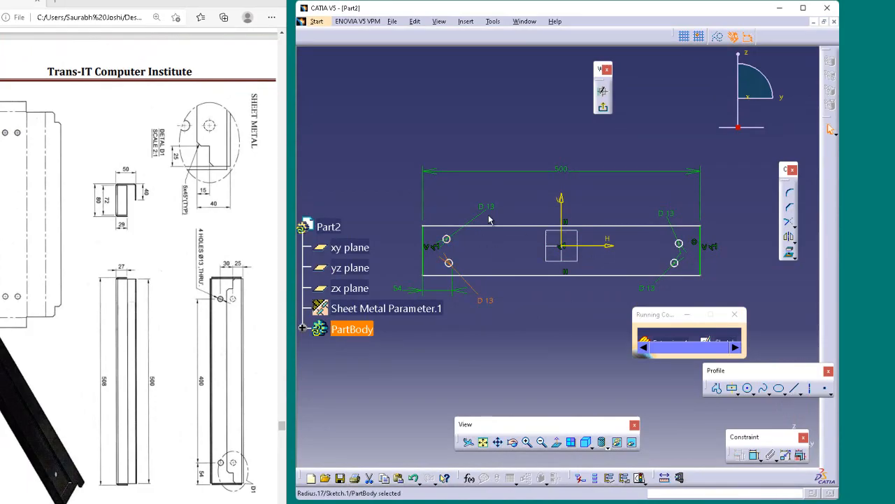
ctrl+click(491, 212)
ctrl+click(666, 210)
ctrl+click(650, 288)
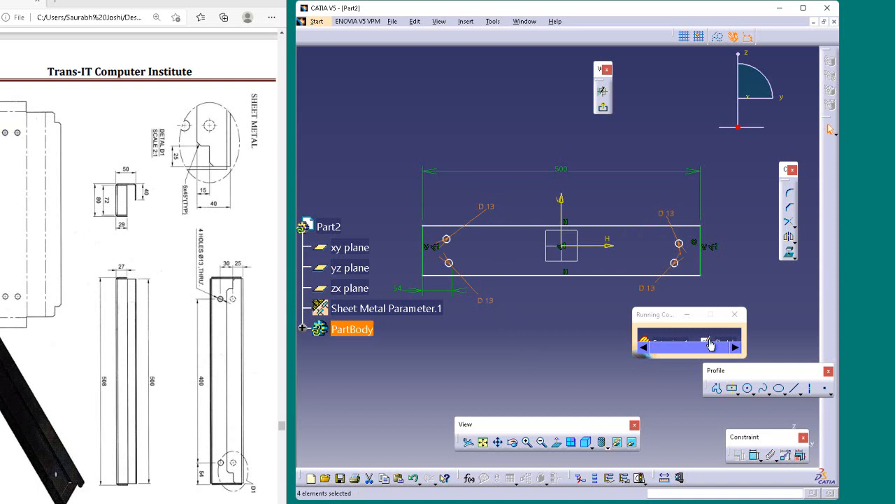
click(452, 263)
ctrl+click(451, 241)
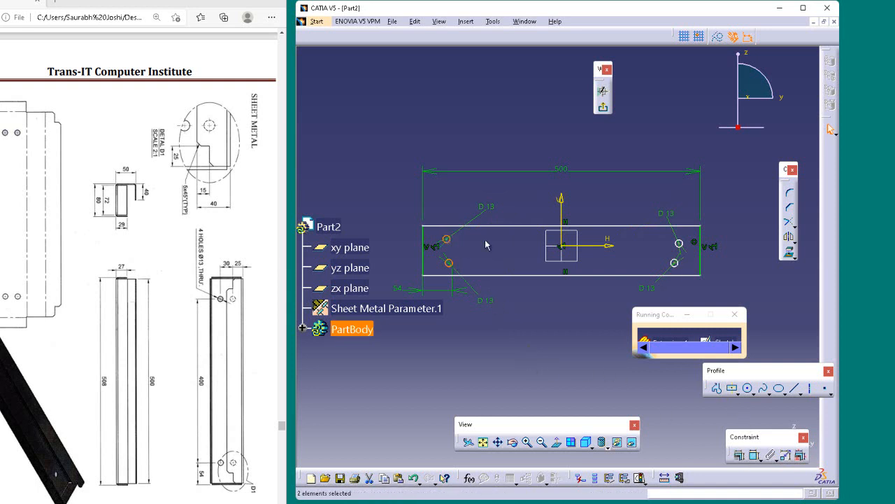
click(492, 303)
ctrl+click(454, 242)
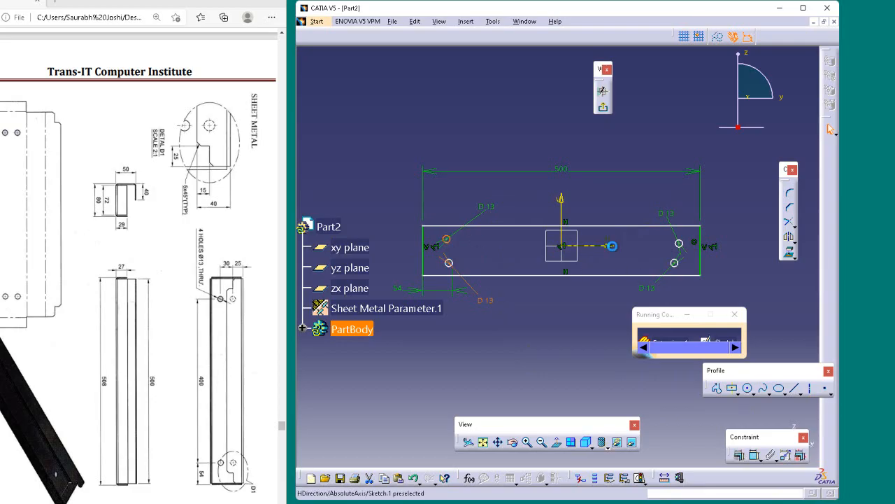
ctrl+click(678, 243)
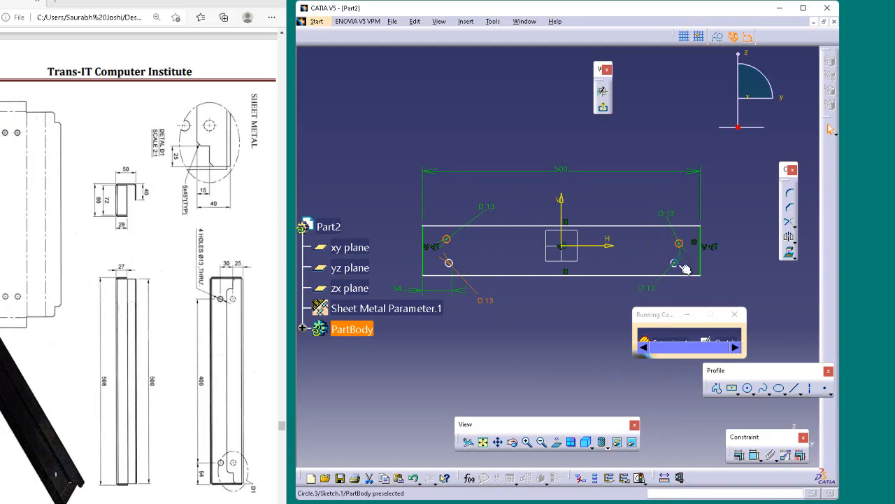
ctrl+click(683, 267)
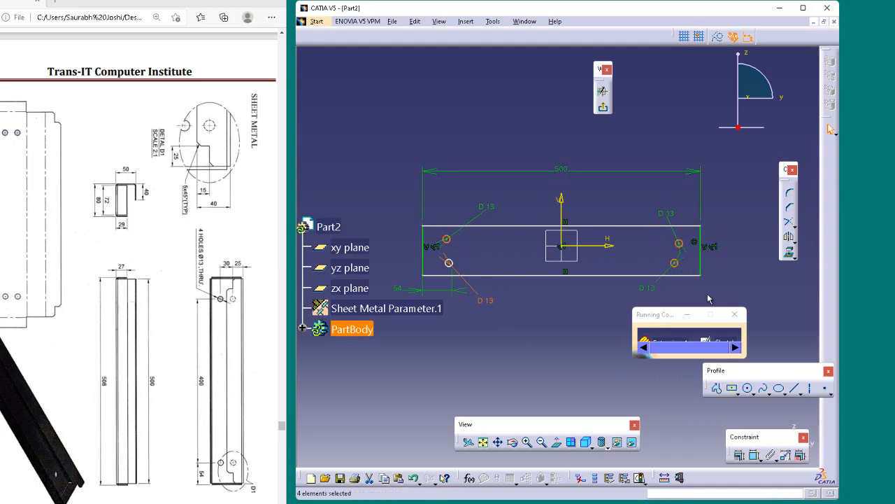
click(741, 453)
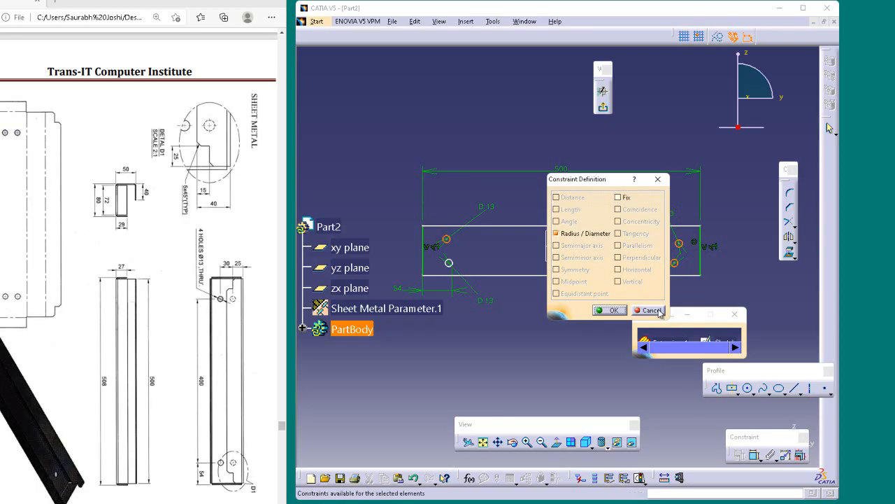
click(660, 312)
click(733, 281)
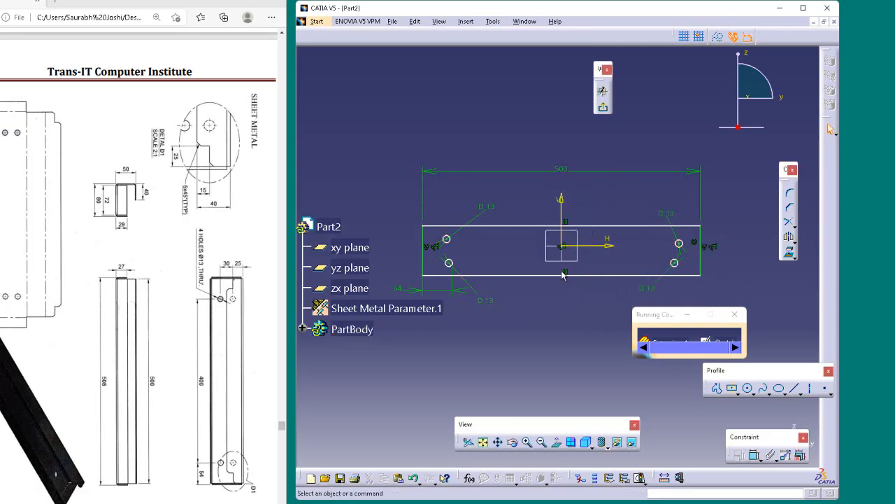
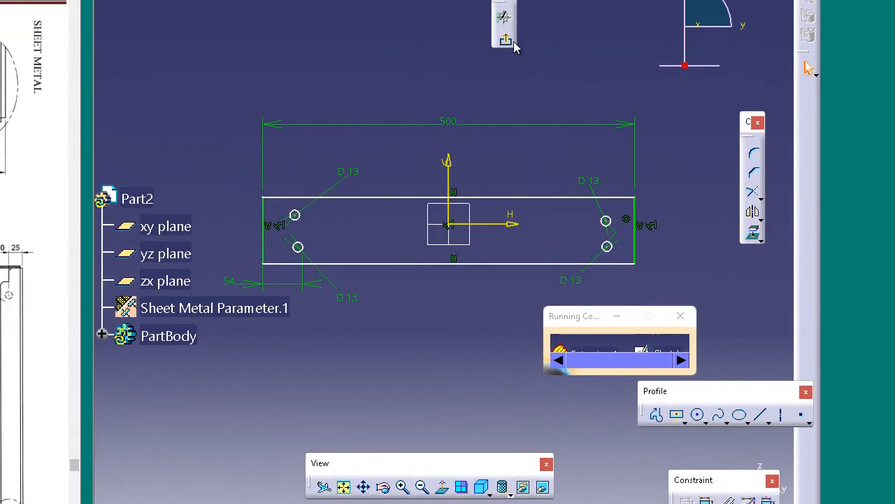
Exit the profile sketch, dismiss the error and cancel the sheet metal extrusion
click(603, 106)
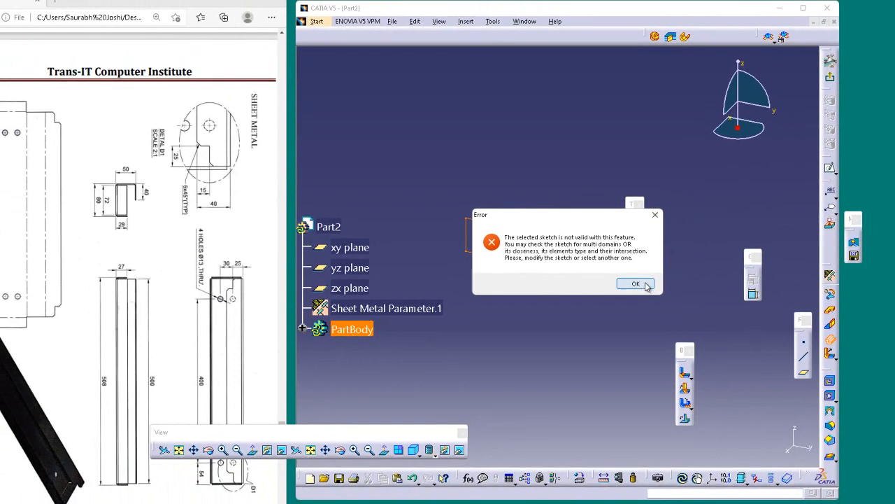
click(548, 275)
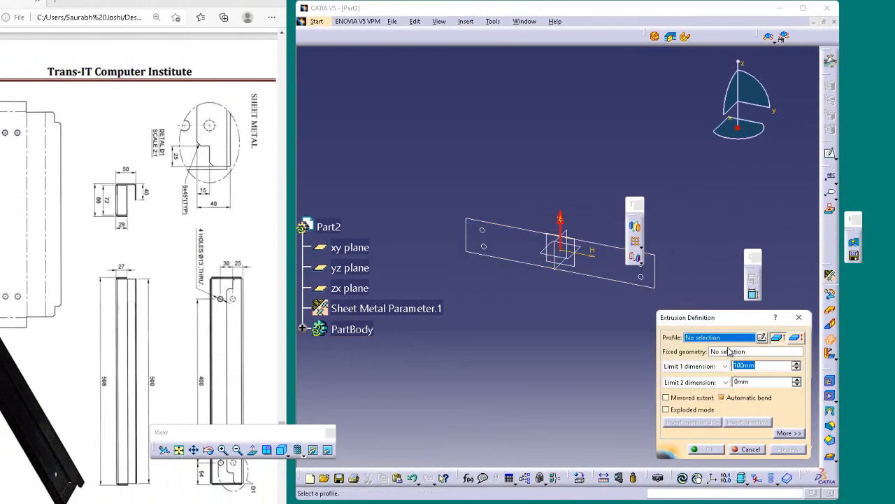
click(747, 450)
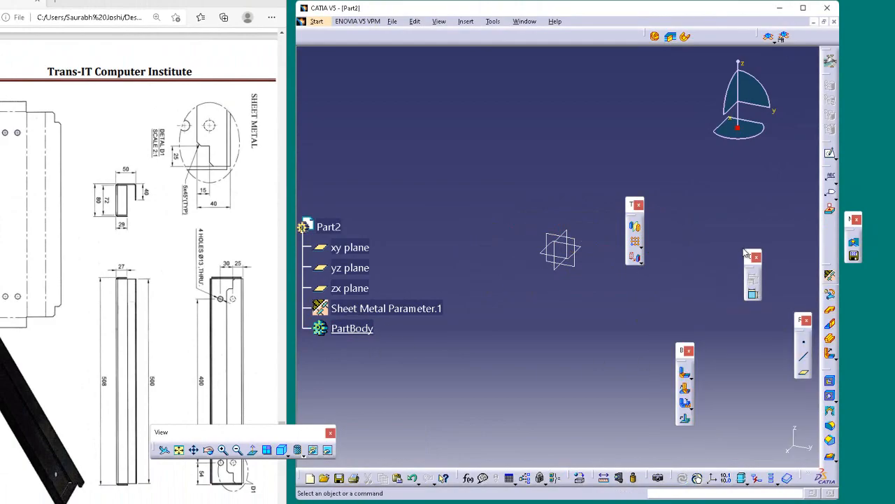
Start a Wall feature and open a new profile sketch for it on the yz plane
click(830, 314)
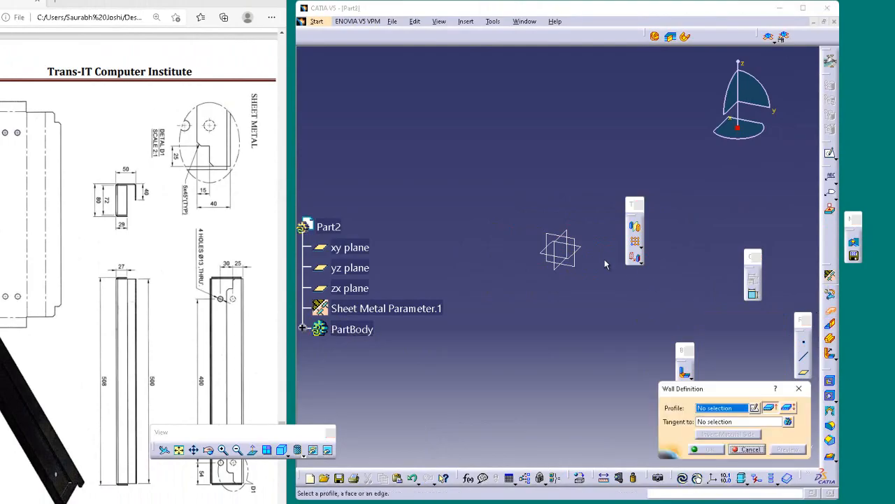
click(754, 409)
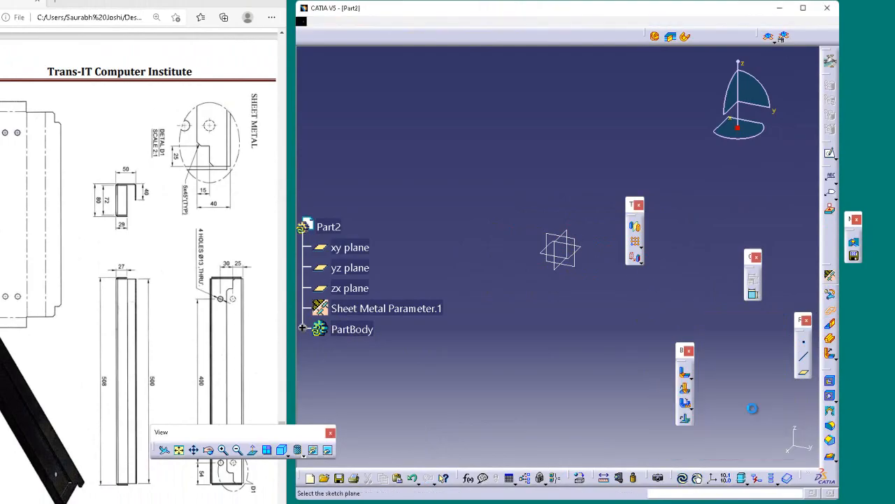
click(574, 239)
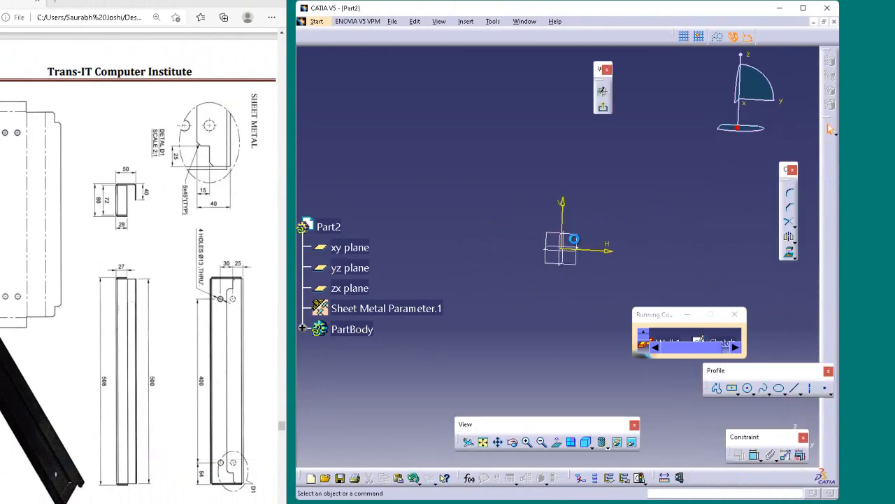
Draw a centered rectangle on the sketch origin, 72 mm high and 500 mm wide
click(732, 389)
click(564, 249)
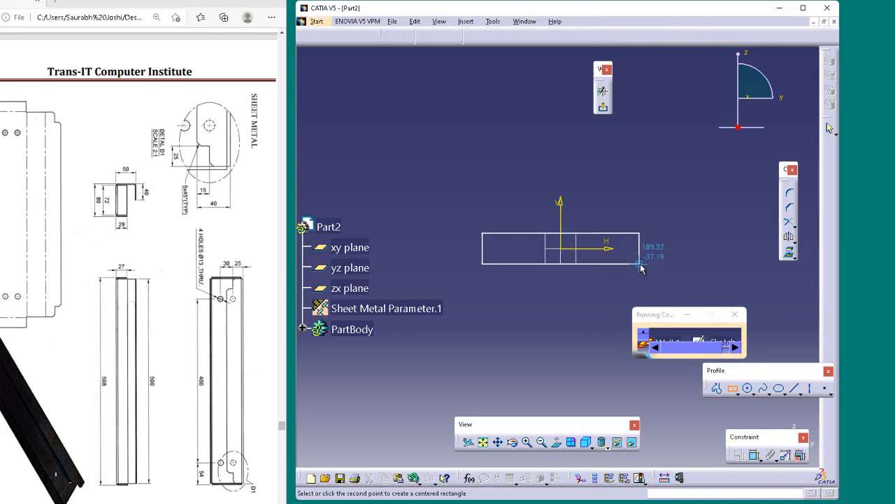
key(Tab)
key(Tab)
key(Tab)
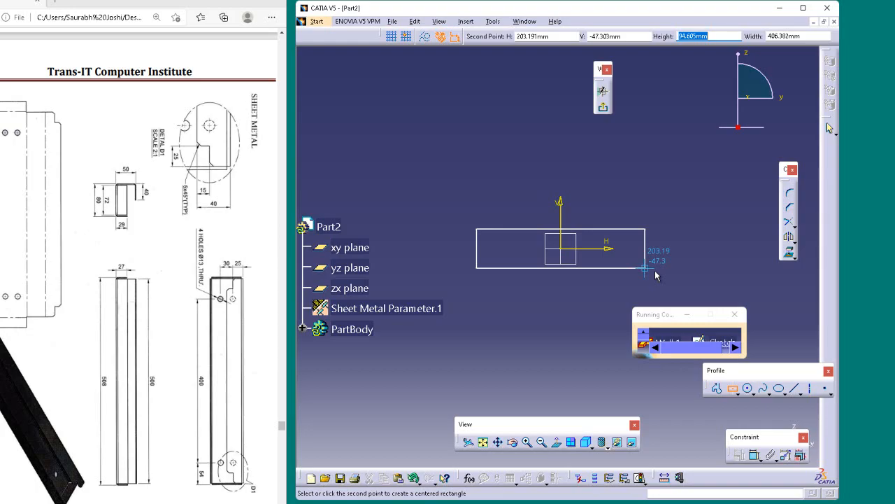
text(72)
key(Return)
key(Tab)
key(Tab)
key(Tab)
key(Tab)
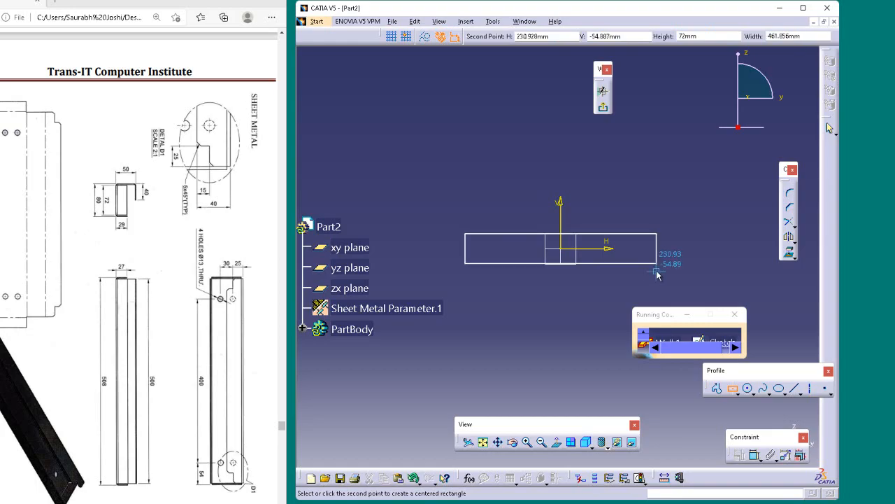
key(Tab)
key(Tab)
key(Tab)
key(Tab)
key(Tab)
key(Tab)
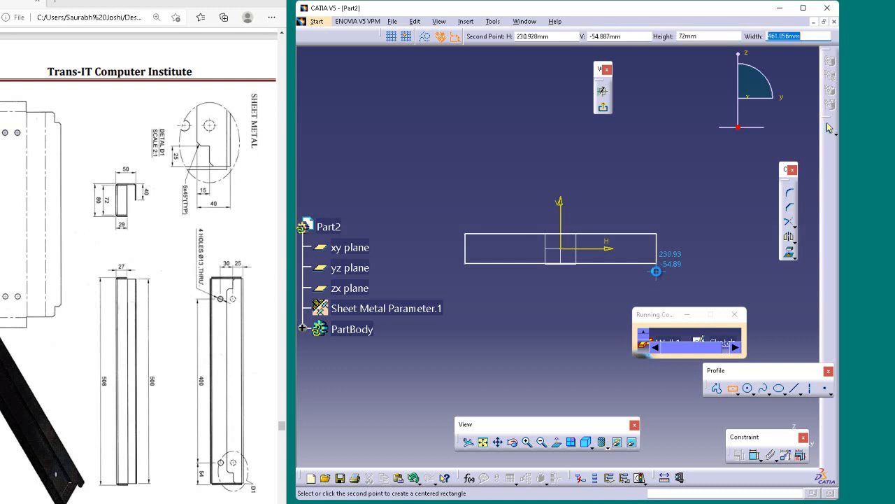
text(500)
key(Return)
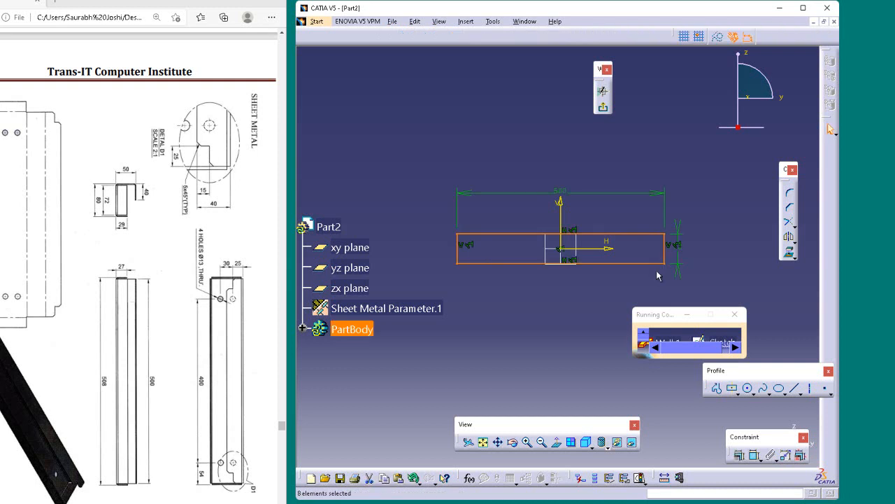
click(665, 164)
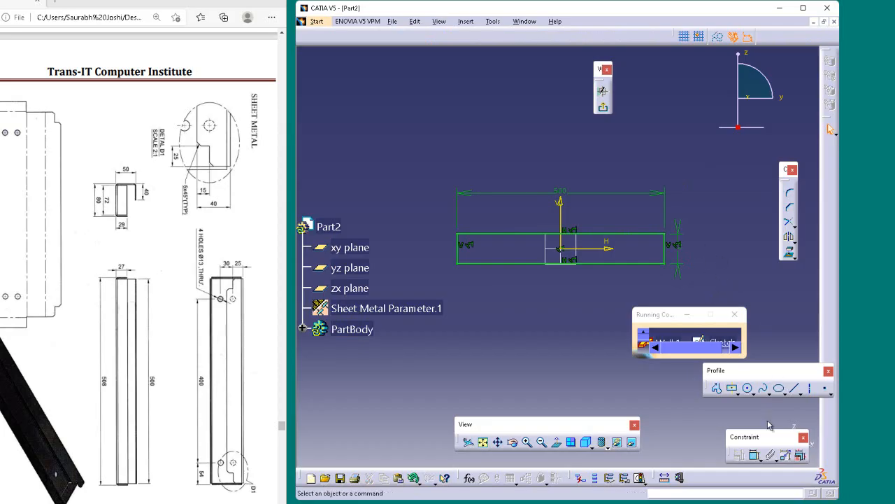
Sketch a circle of about 9 mm radius inside the rectangle near its left edge, centered at about H -195 mm, V -13 mm
click(748, 388)
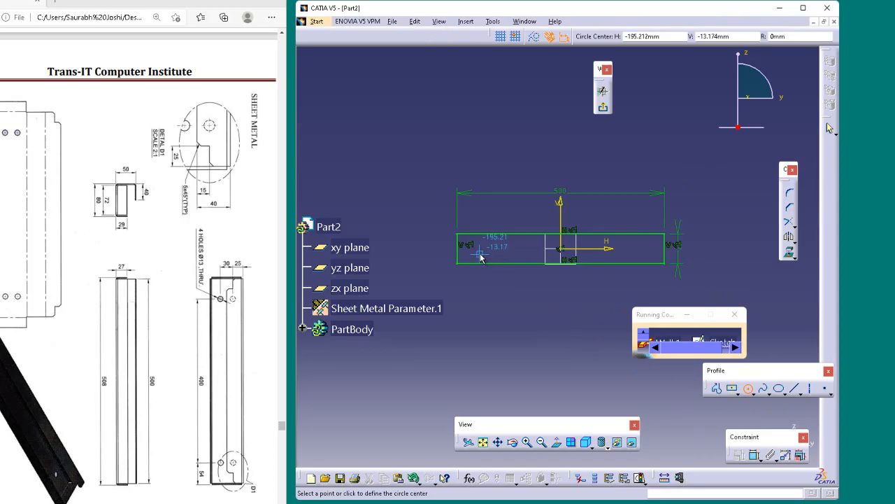
click(480, 256)
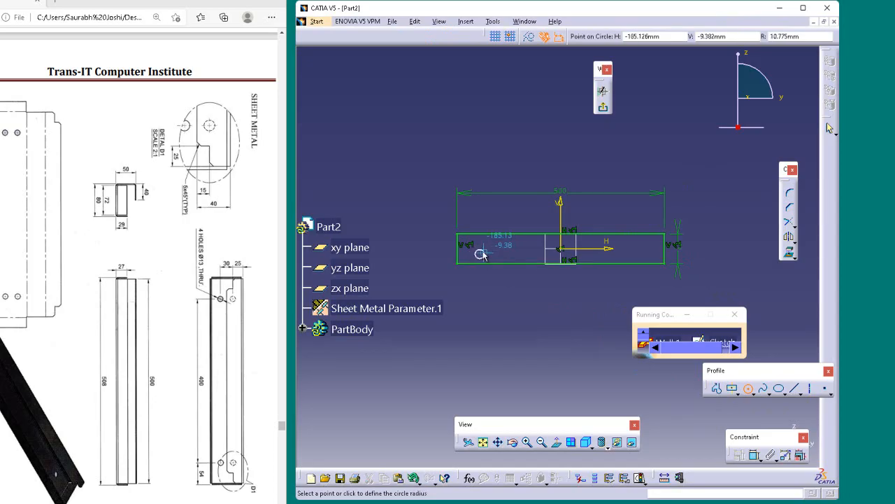
scroll(486, 256, up, 3)
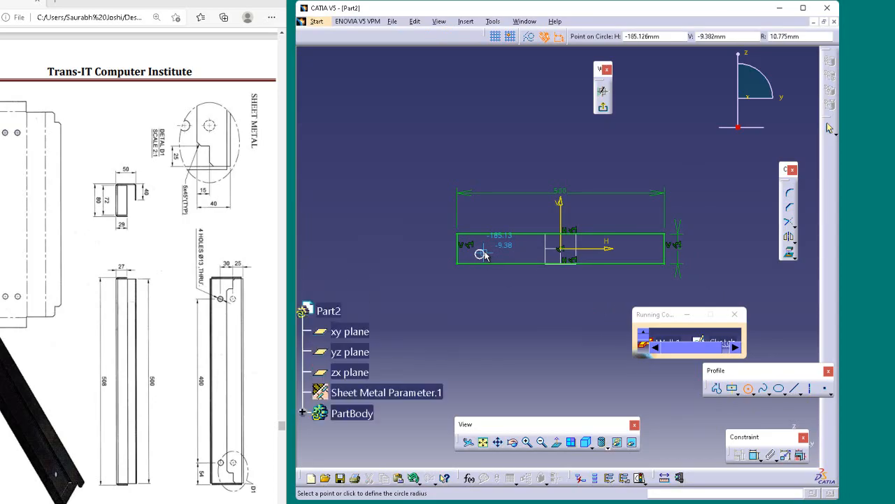
ctrl+middle_drag(484, 252, 482, 192)
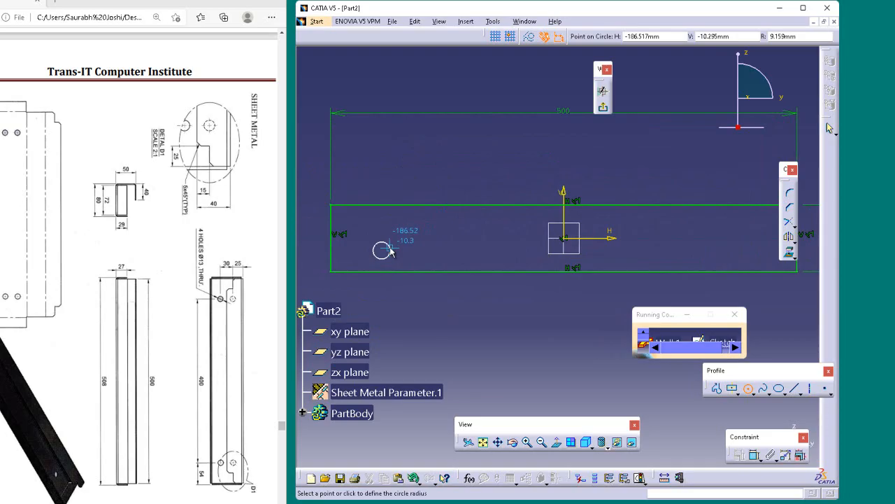
click(390, 252)
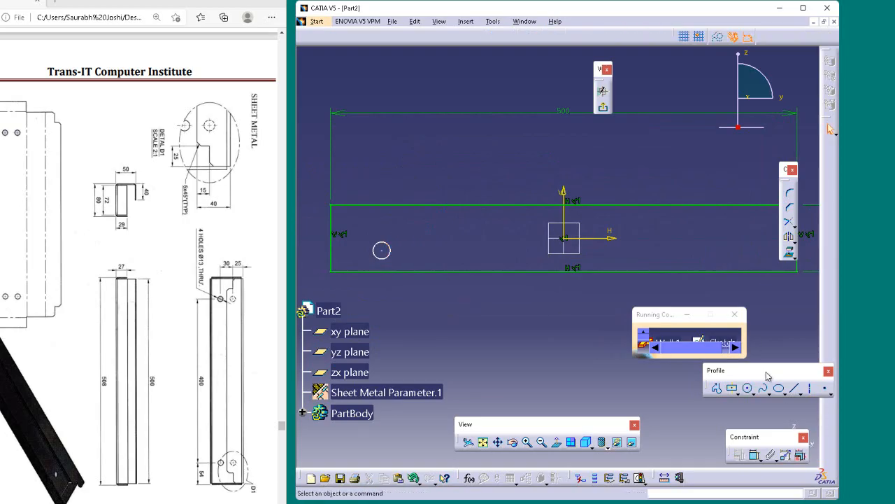
Add a diameter dimension to the circle and set it to 13 mm
click(754, 455)
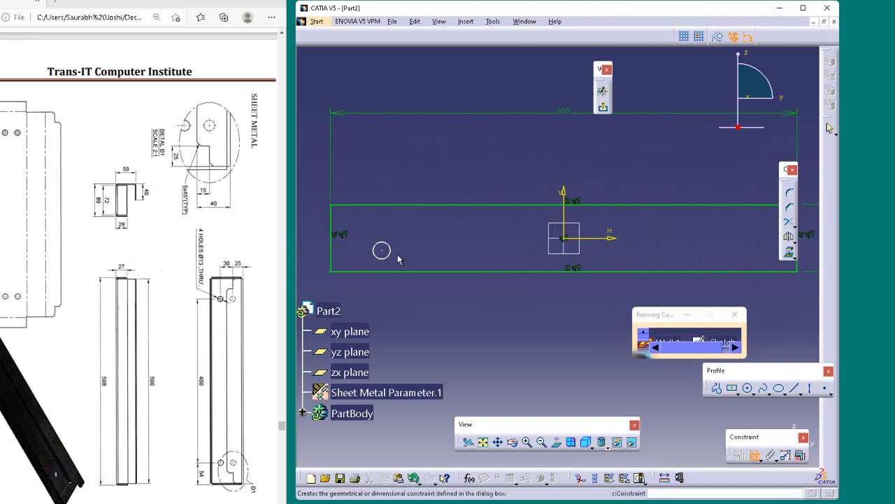
click(389, 253)
click(441, 301)
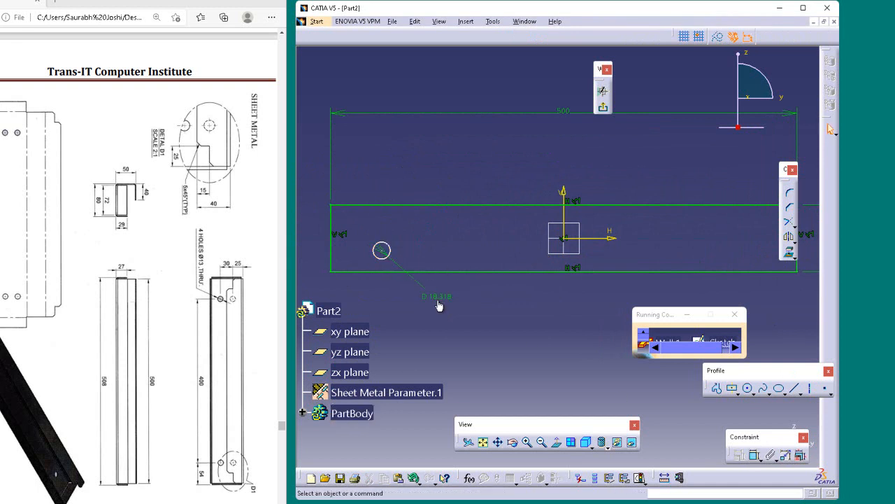
double_click(439, 297)
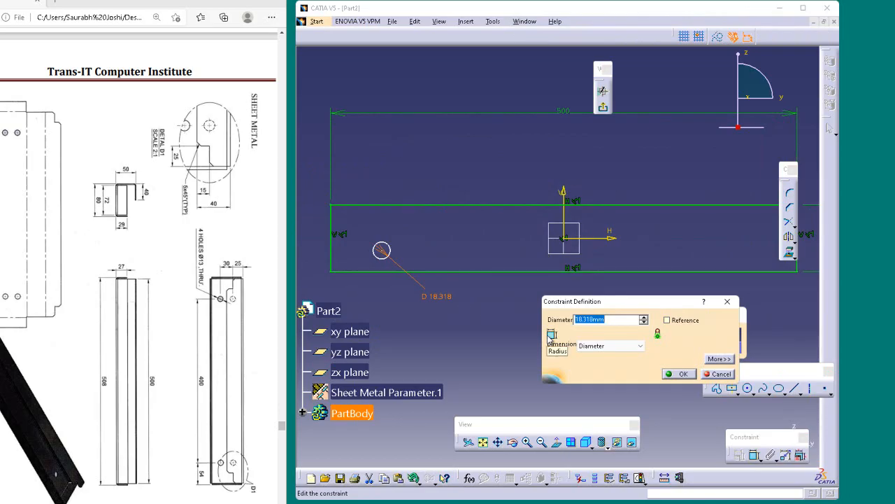
text(13)
key(Return)
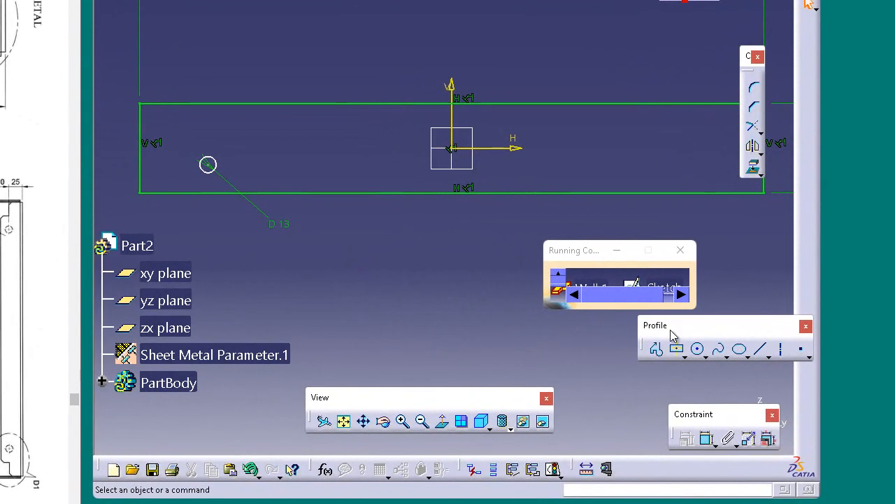
Dimension the horizontal distance from the circle to the rectangle's left edge and set it to 54 mm
click(708, 438)
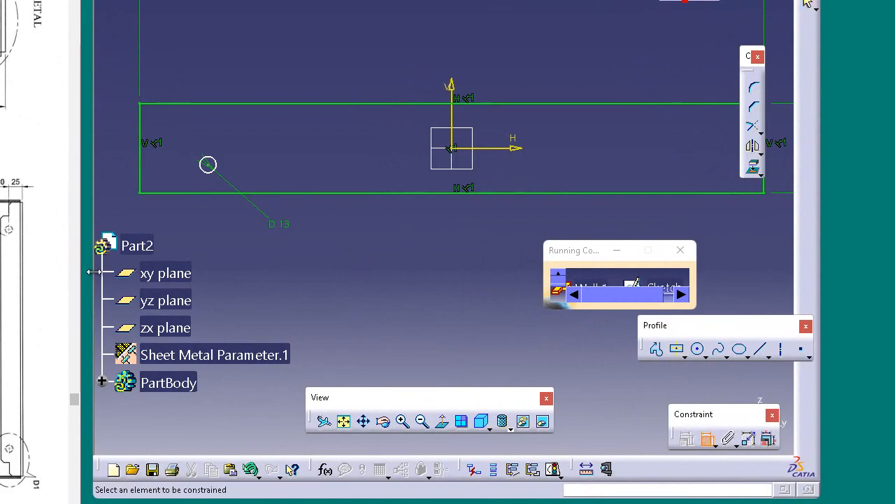
click(208, 164)
click(142, 171)
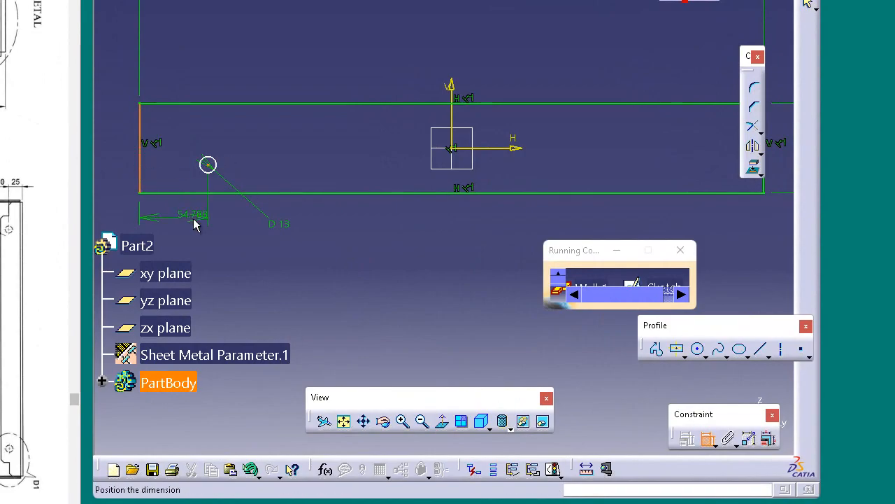
click(190, 222)
double_click(185, 224)
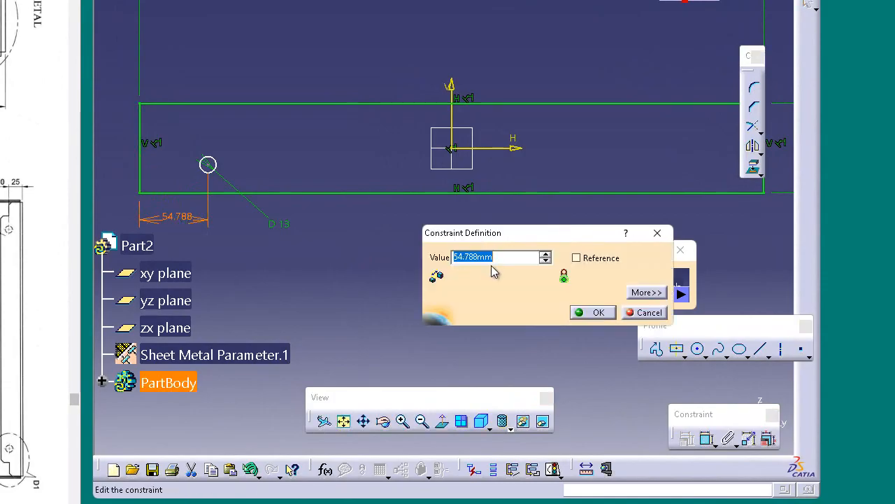
text(54)
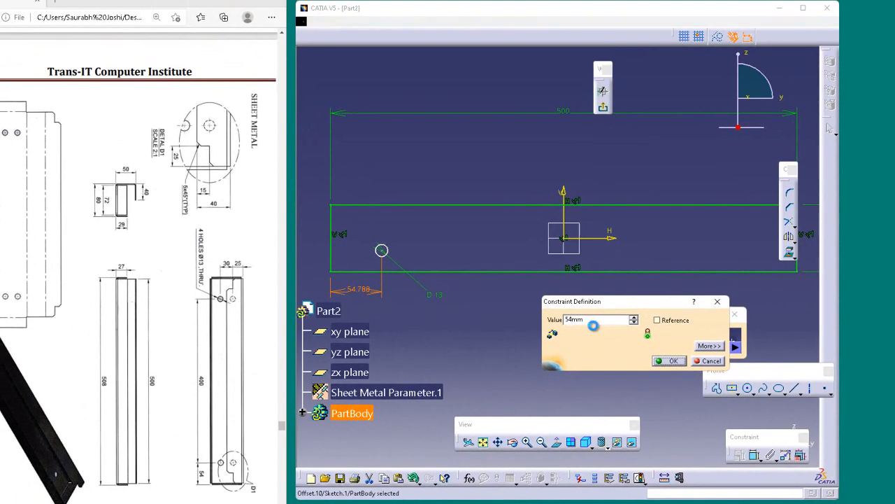
key(Return)
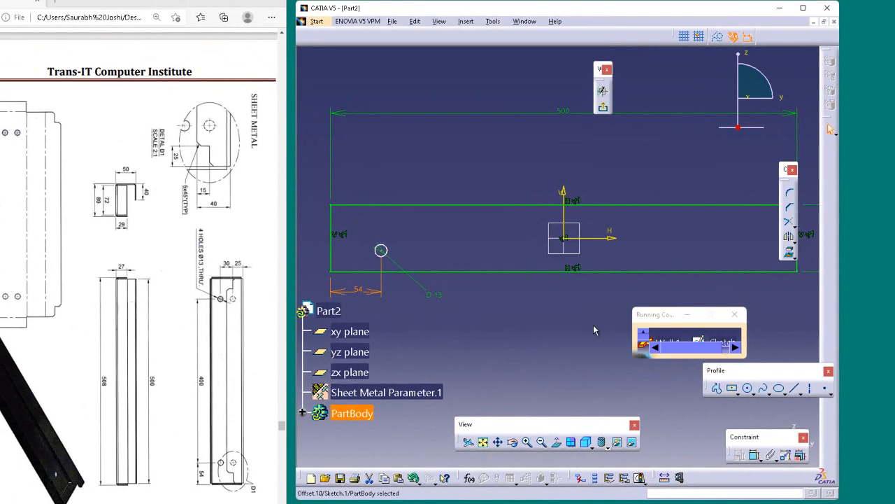
Dimension the vertical distance from the circle to the rectangle's bottom edge and set it to 25 mm
click(755, 457)
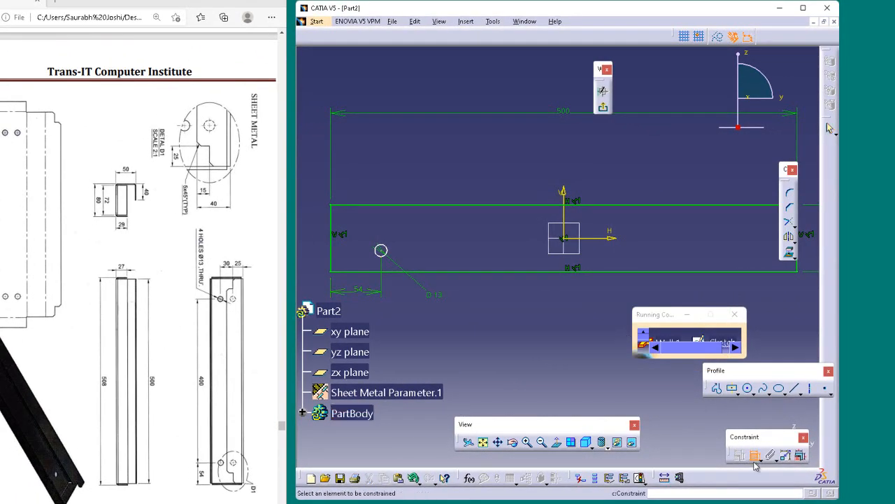
click(434, 271)
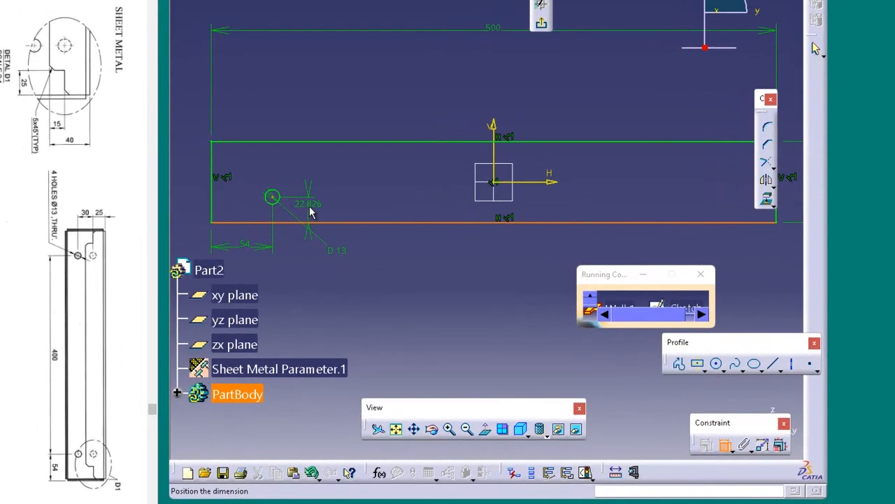
click(412, 259)
double_click(412, 256)
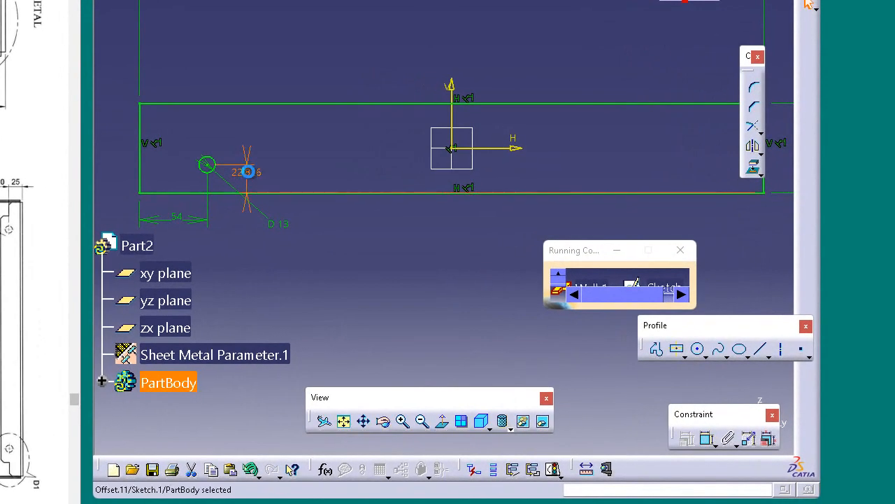
text(25)
key(Return)
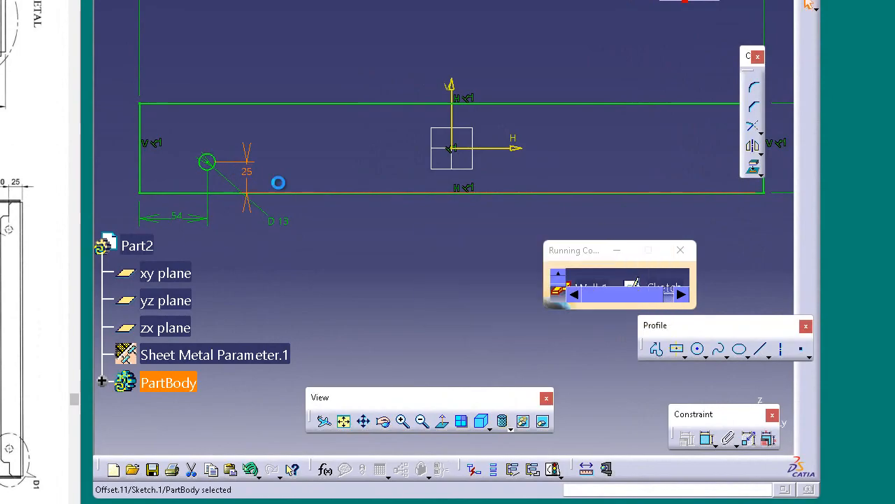
click(321, 261)
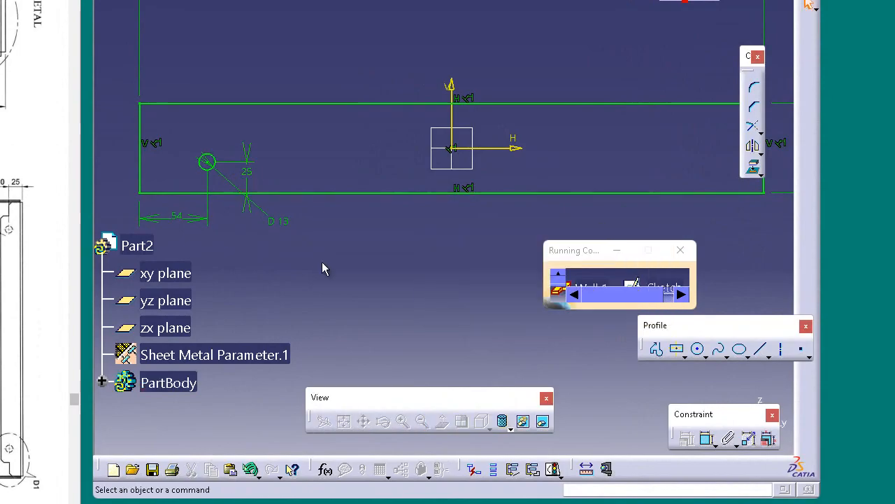
Translate the 13 mm circle horizontally toward the rectangle's right end by 400 mm, in duplicate mode with one instance
click(223, 165)
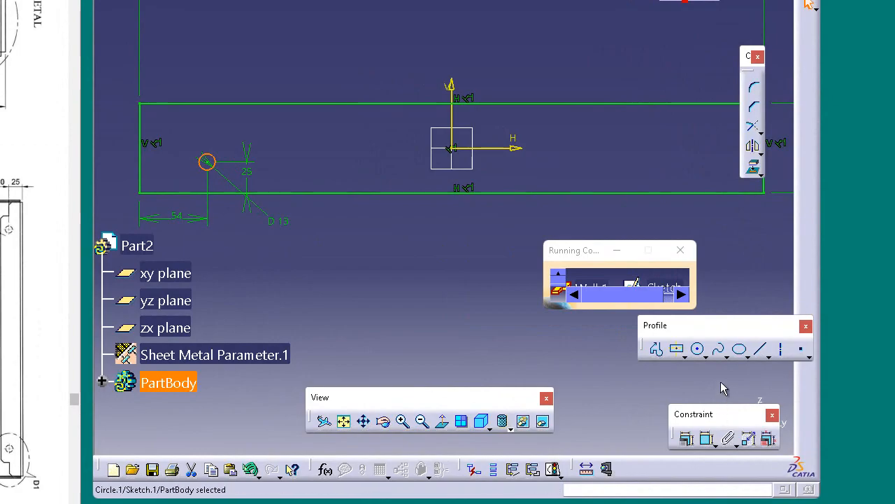
click(761, 133)
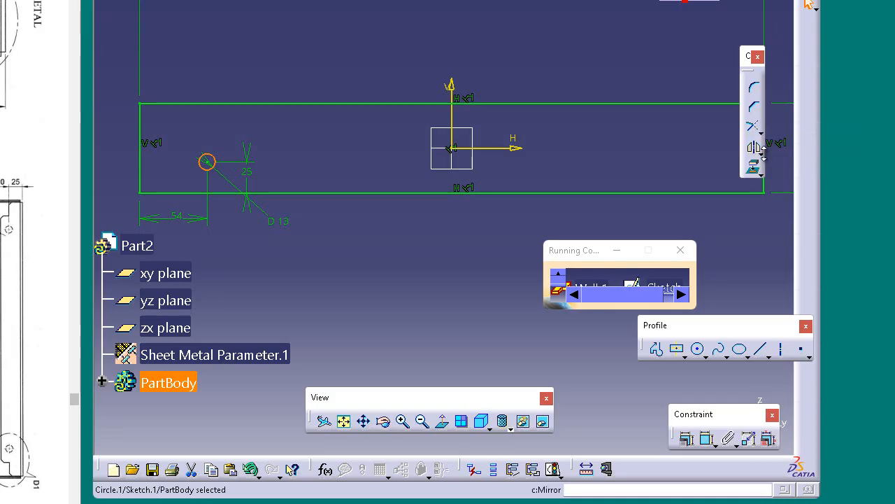
click(761, 173)
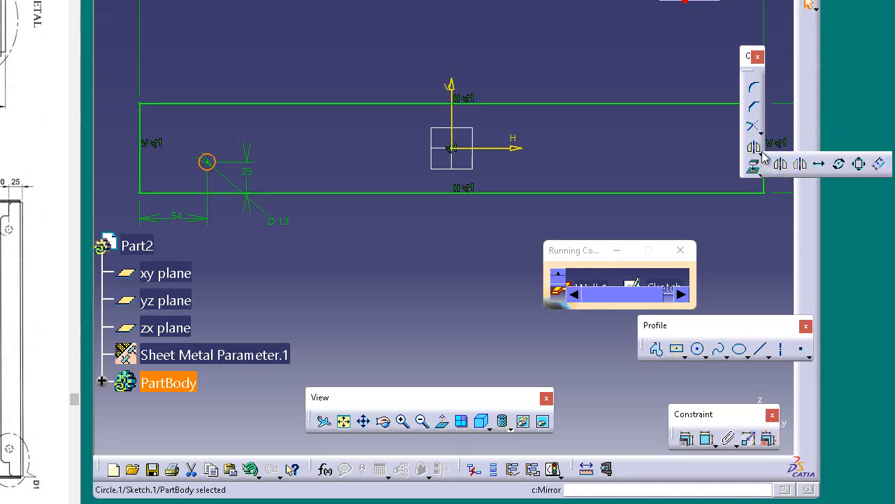
click(820, 164)
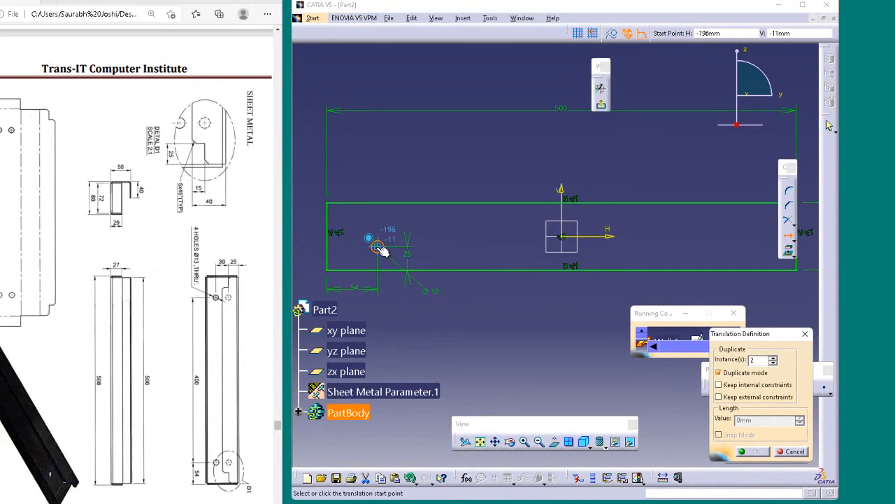
click(377, 247)
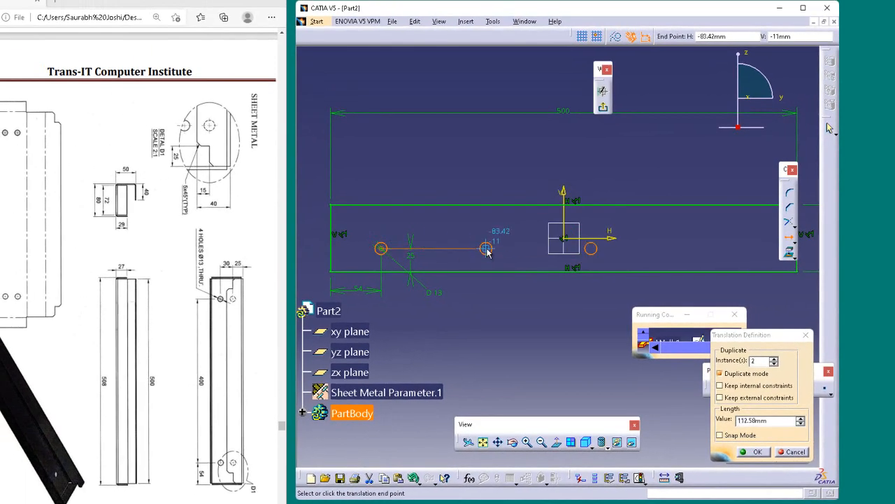
click(774, 364)
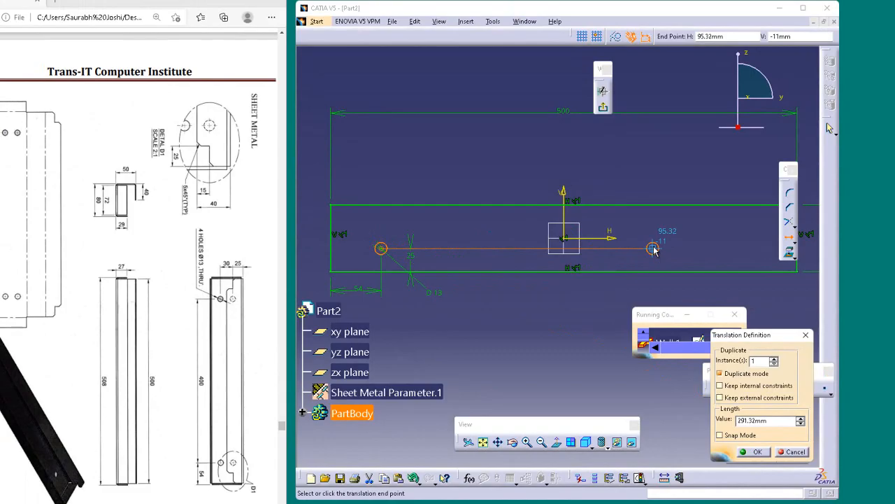
key(Tab)
key(Tab)
key(Tab)
key(Tab)
key(Tab)
key(Tab)
key(shift+Tab)
text(400)
key(Return)
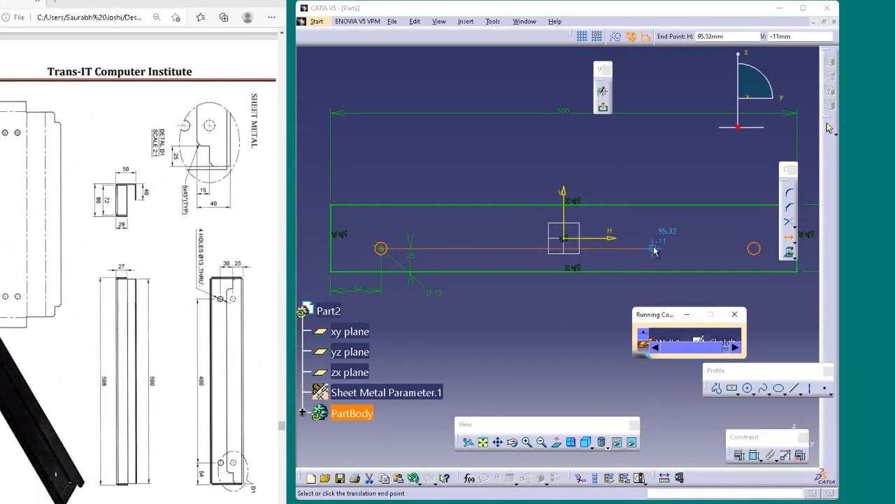
click(654, 250)
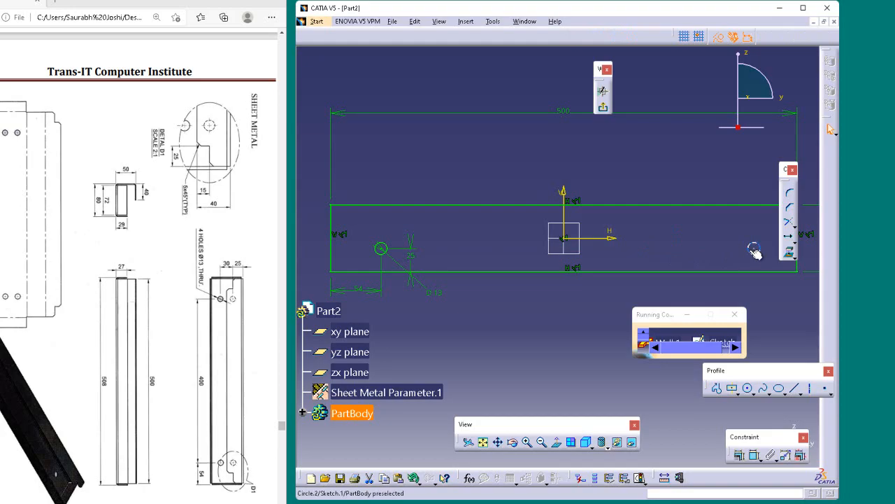
Translate both bottom circles vertically upward by 30 mm, in duplicate mode with one instance
click(387, 252)
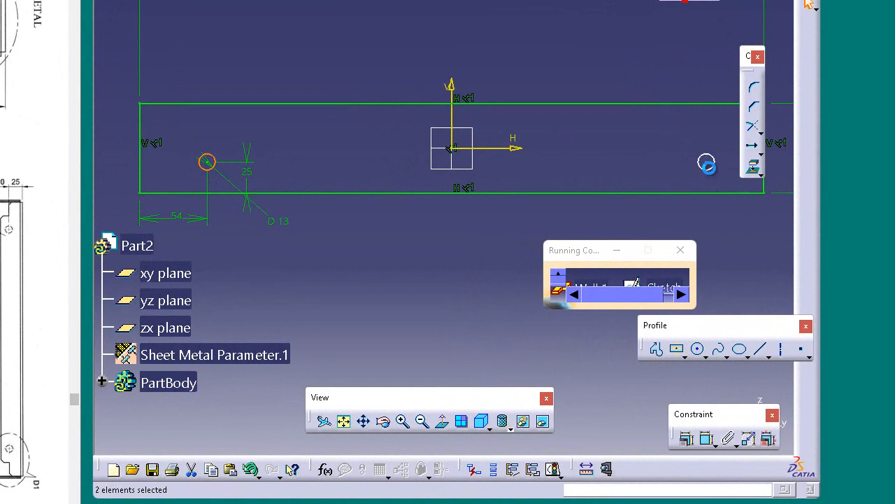
click(706, 163)
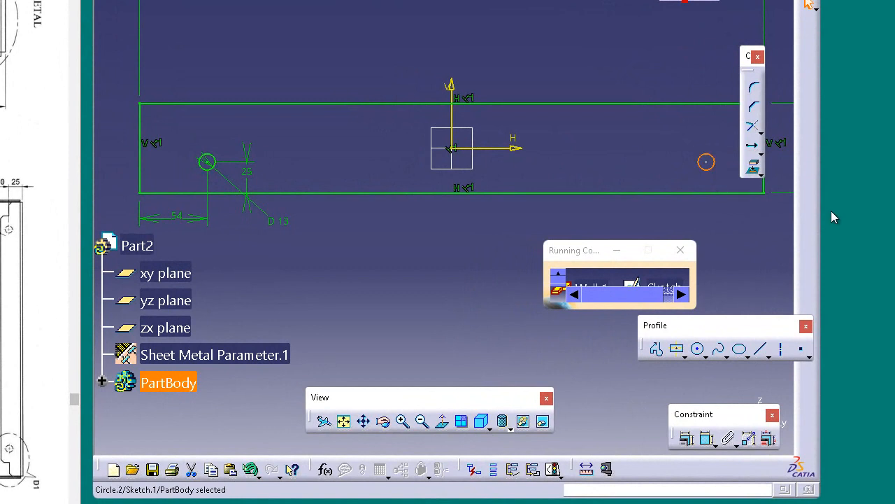
click(215, 164)
ctrl+click(705, 163)
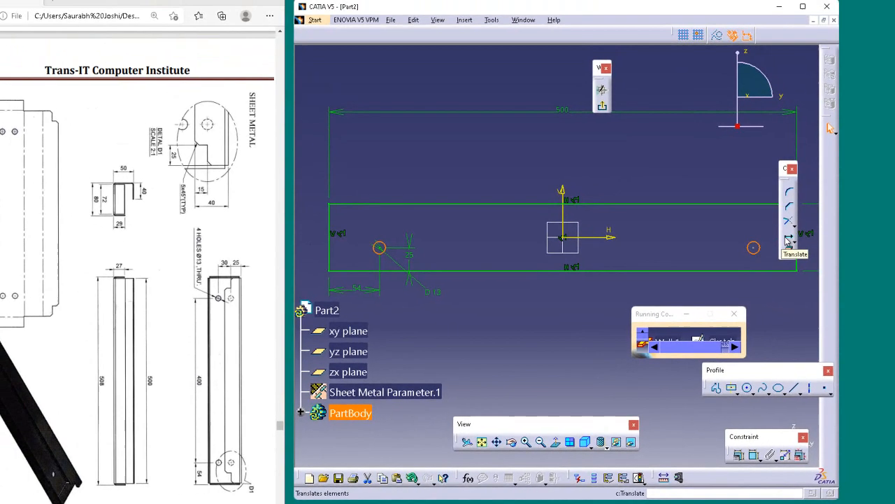
click(788, 240)
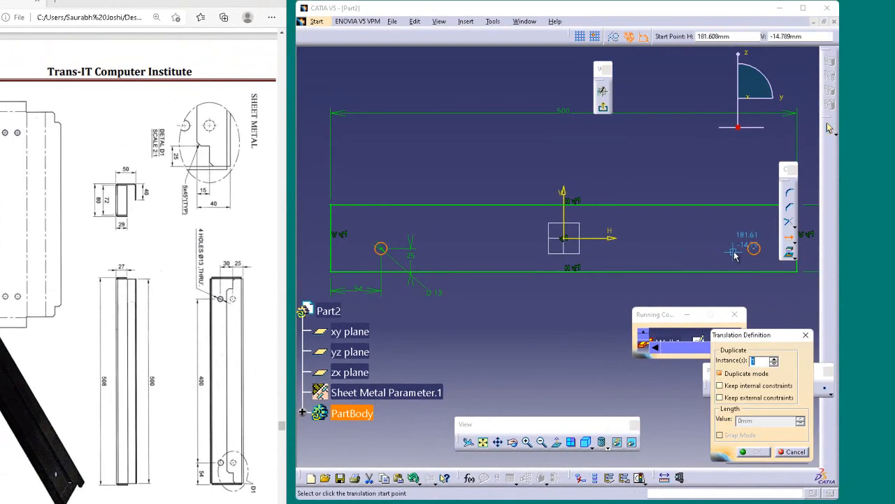
click(754, 249)
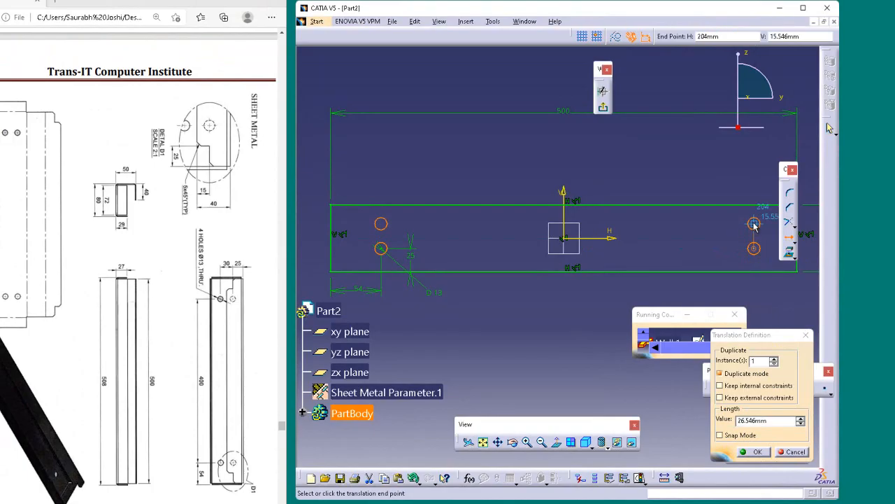
key(Tab)
key(Tab)
key(Tab)
key(Tab)
key(Tab)
key(Tab)
key(Tab)
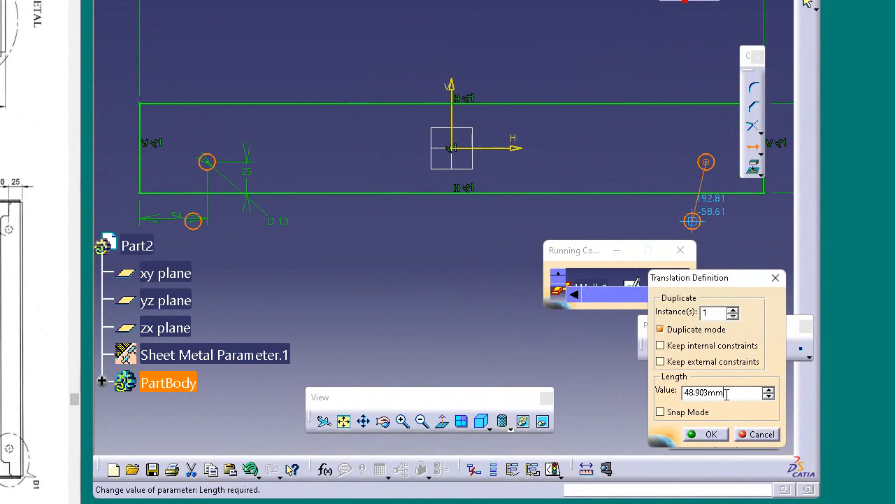
click(708, 126)
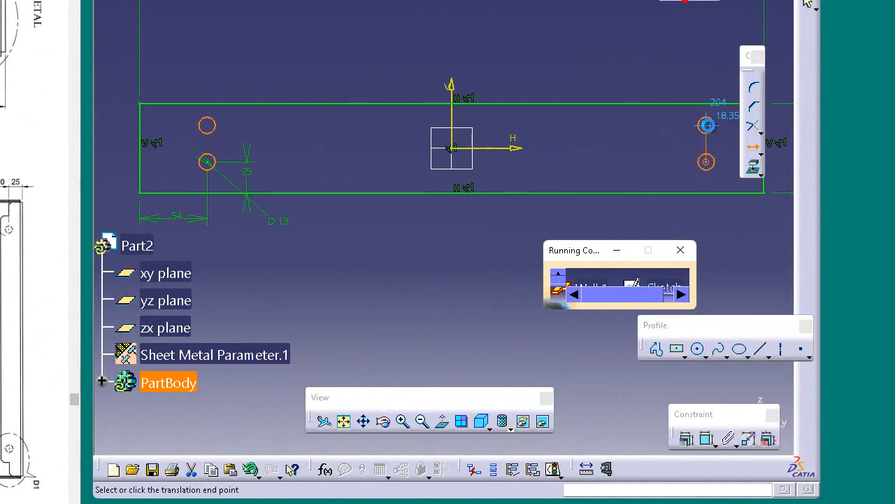
click(708, 126)
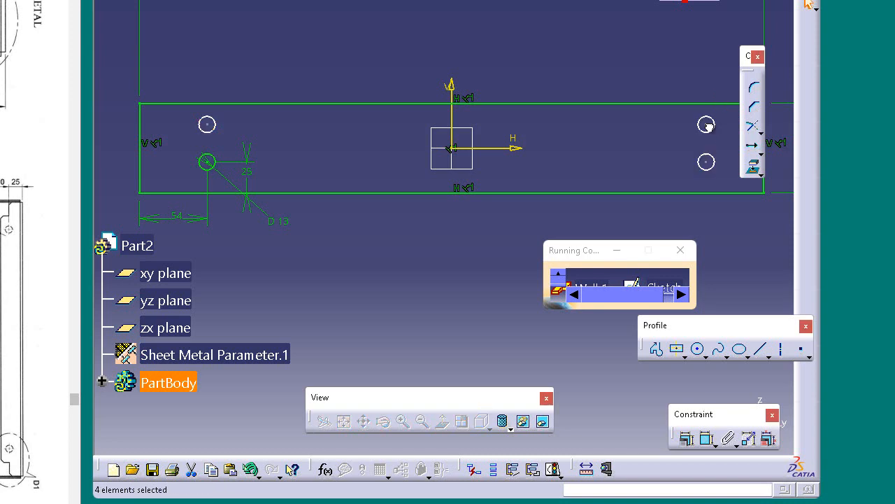
click(682, 50)
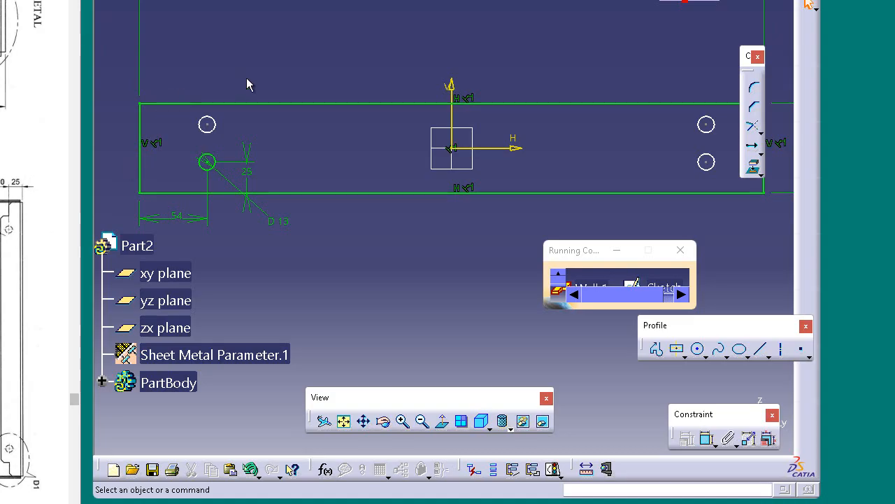
Set the rectangle's height dimension to 80 mm
scroll(342, 151, up, 2)
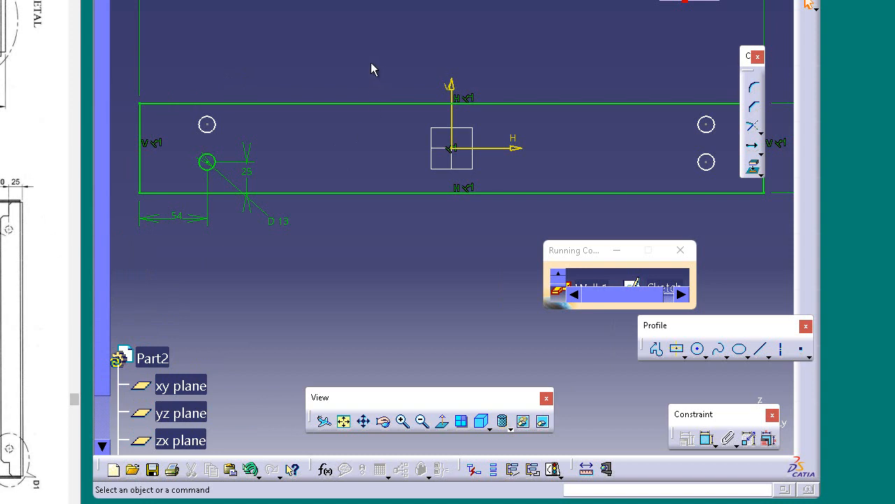
mouse_move(370, 64)
ctrl+middle_down()
mouse_move(354, 92)
mouse_move(354, 119)
ctrl+middle_up()
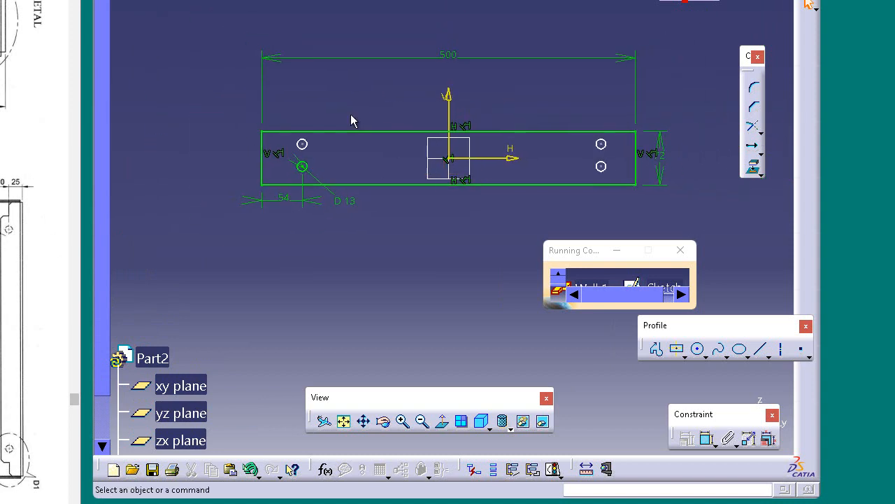
double_click(662, 152)
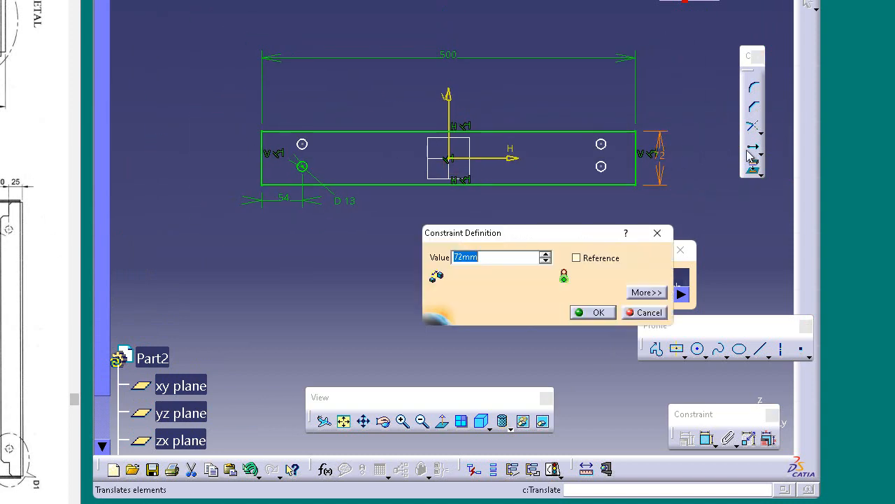
text(80)
key(Return)
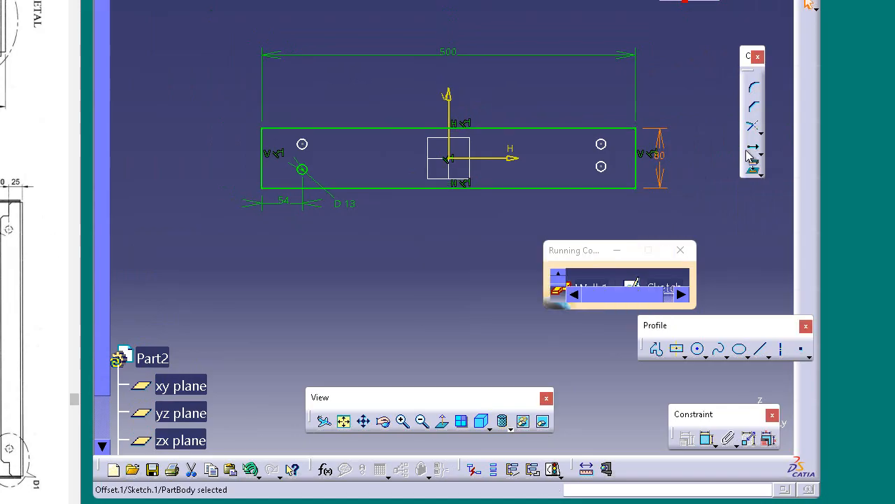
click(541, 72)
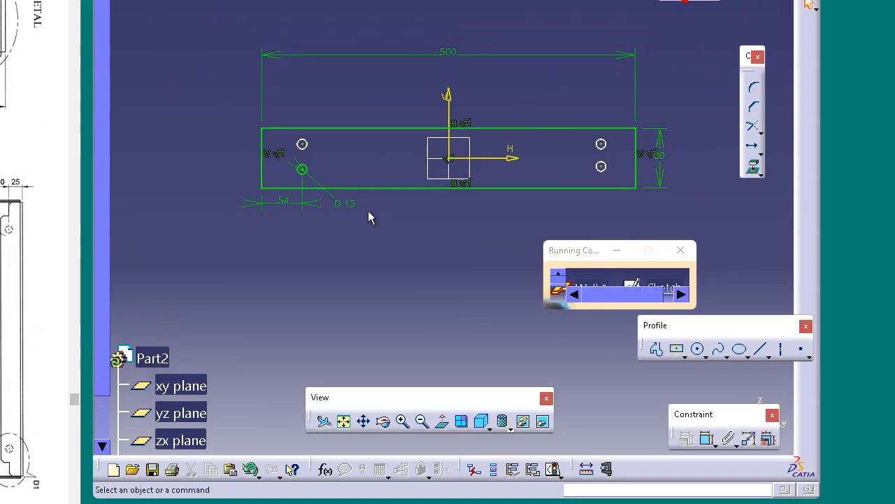
Move the value label of the lower-left circle's 25 mm vertical dimension slightly lower
middle_drag(364, 212, 367, 192)
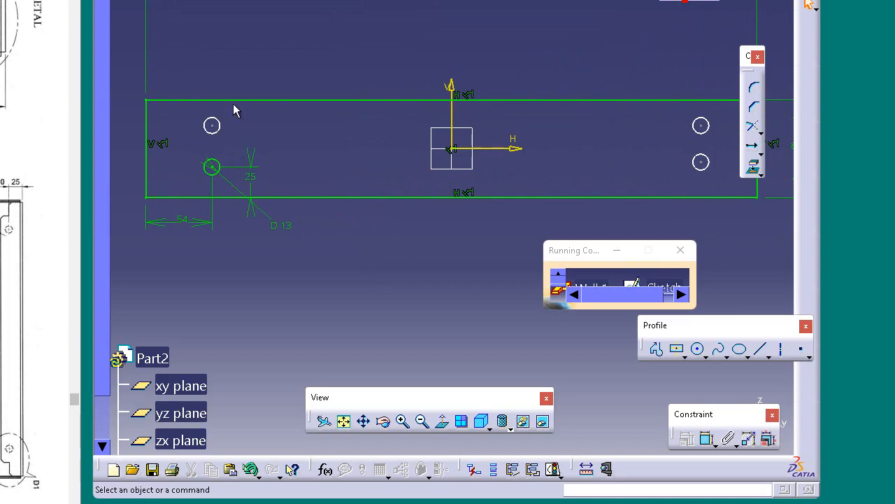
mouse_move(362, 205)
ctrl+middle_down()
mouse_move(356, 234)
mouse_move(320, 165)
ctrl+middle_up()
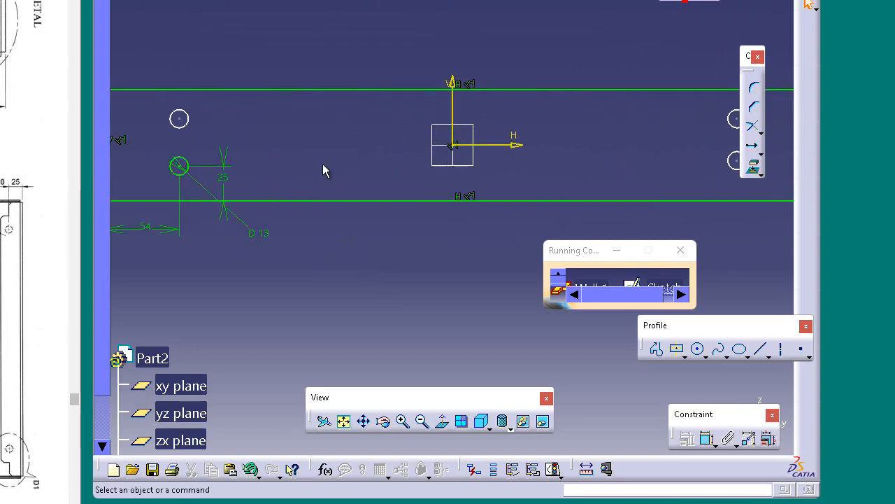
click(221, 177)
drag(247, 191, 251, 188)
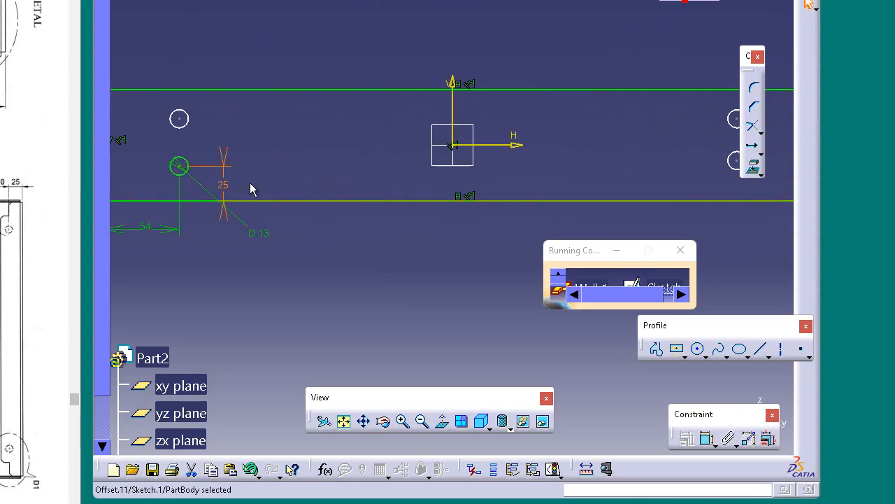
ctrl+middle_drag(357, 244, 369, 250)
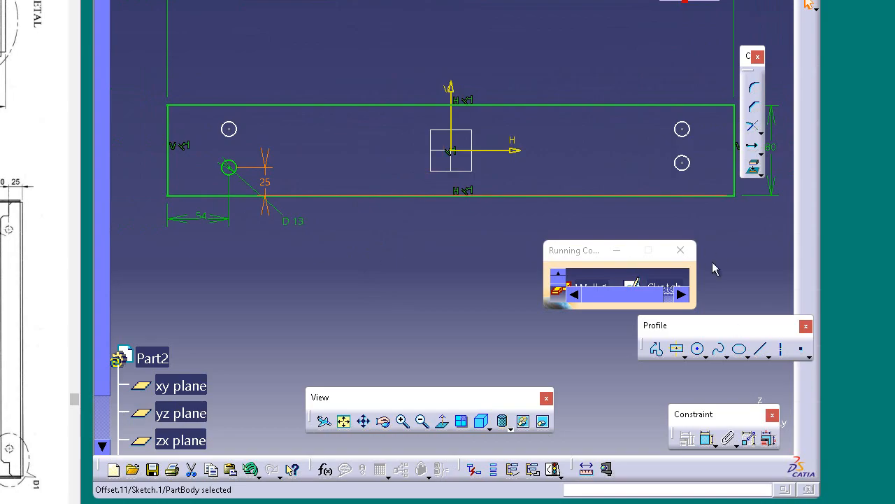
click(707, 438)
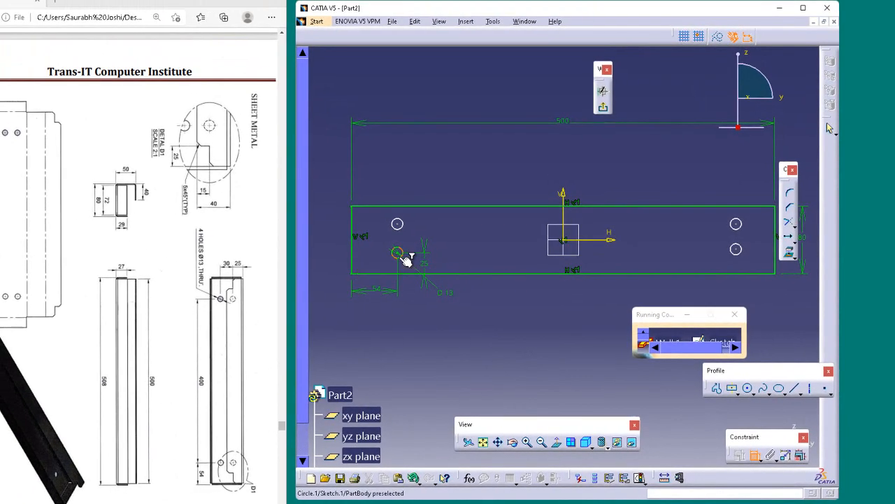
click(403, 256)
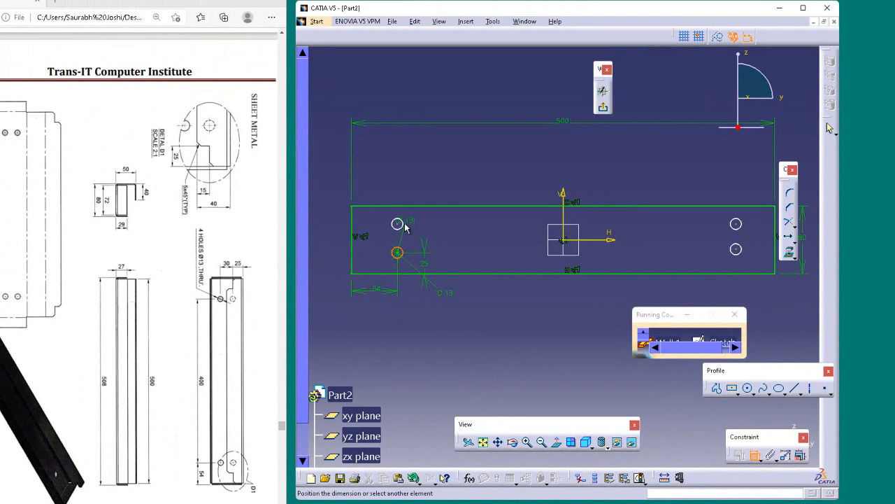
click(399, 224)
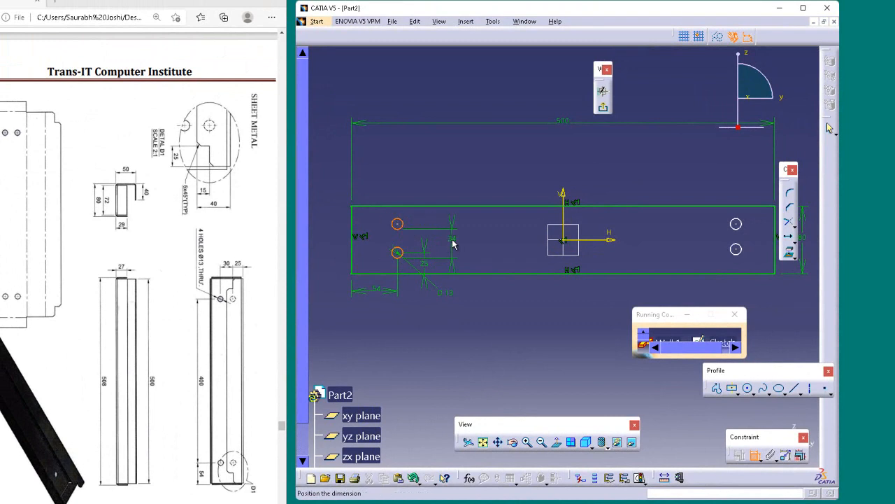
key(Escape)
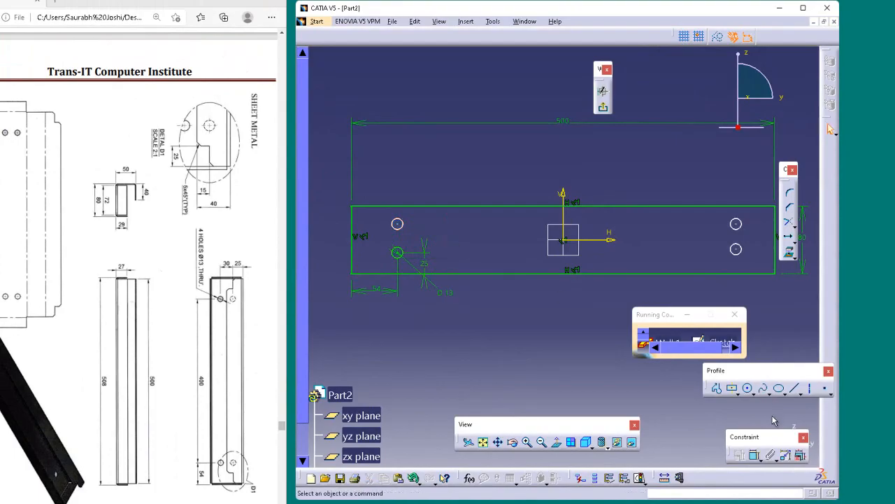
Dimension the vertical distance between the two circles near the rectangle's left edge and set it to 30 mm
click(755, 454)
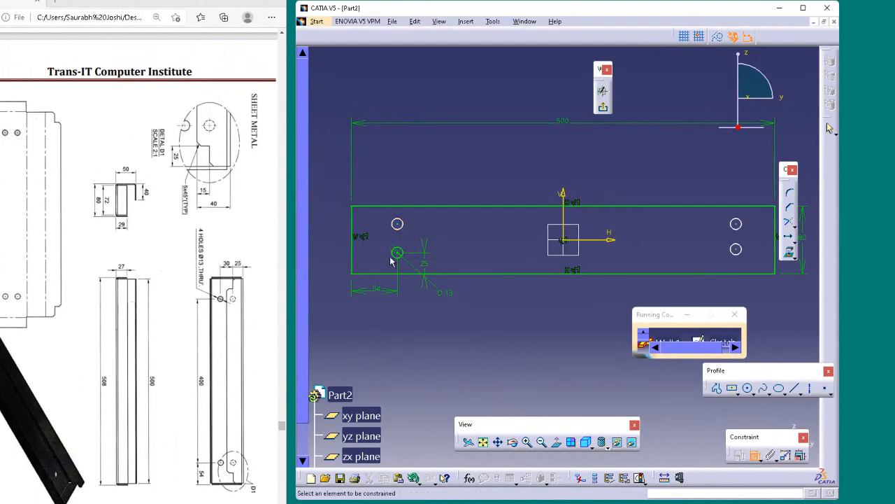
click(399, 223)
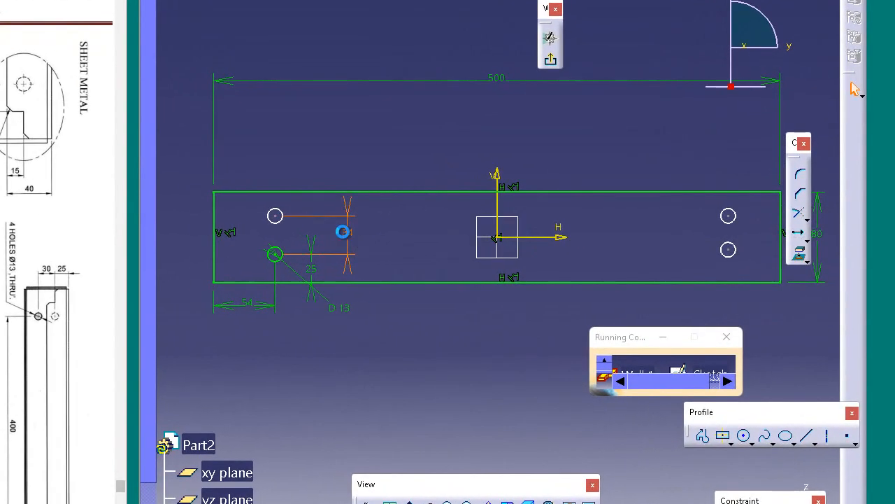
double_click(343, 231)
text(30)
key(Return)
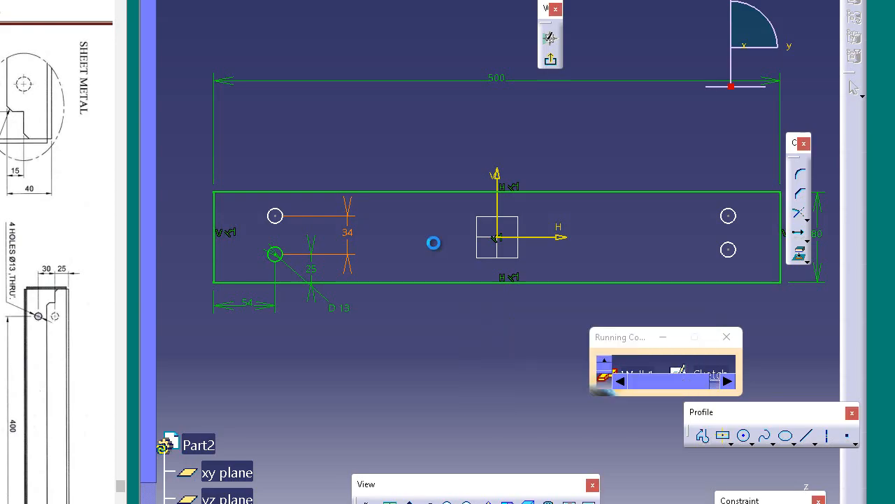
click(425, 349)
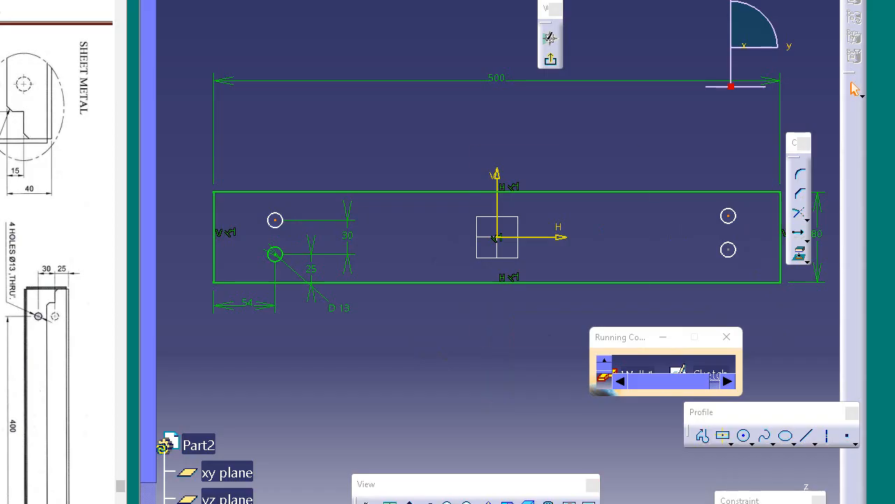
click(732, 503)
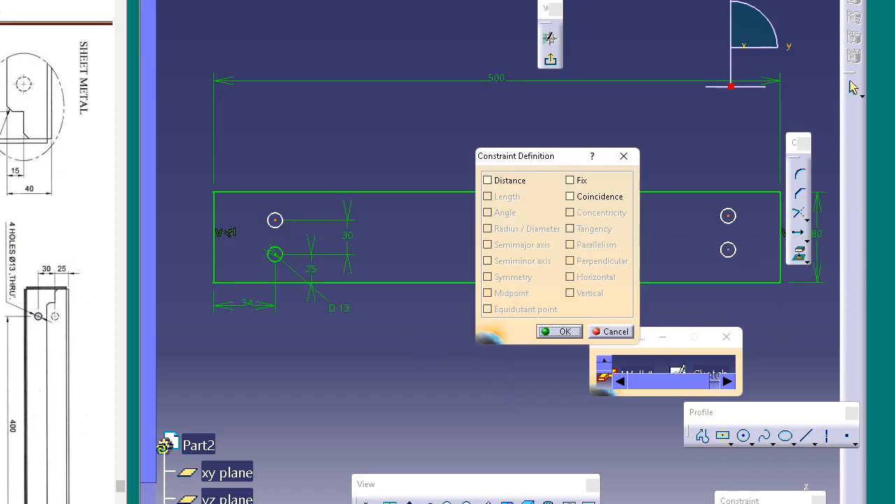
click(582, 200)
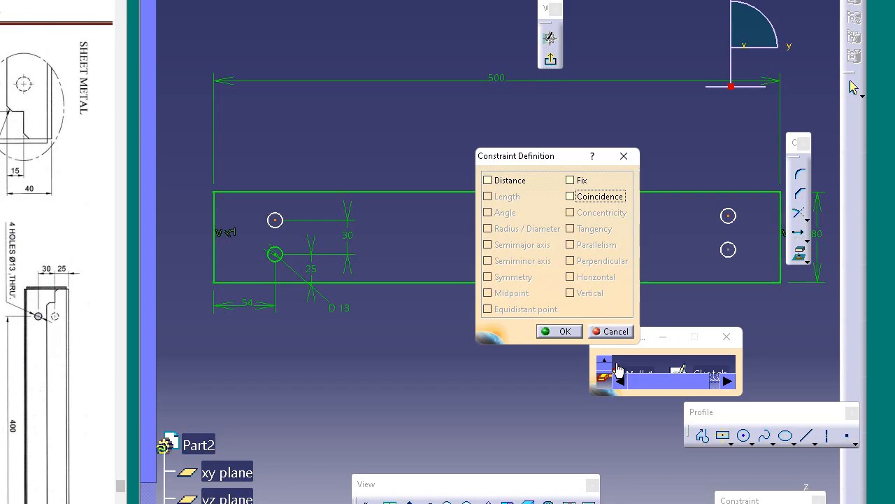
click(589, 197)
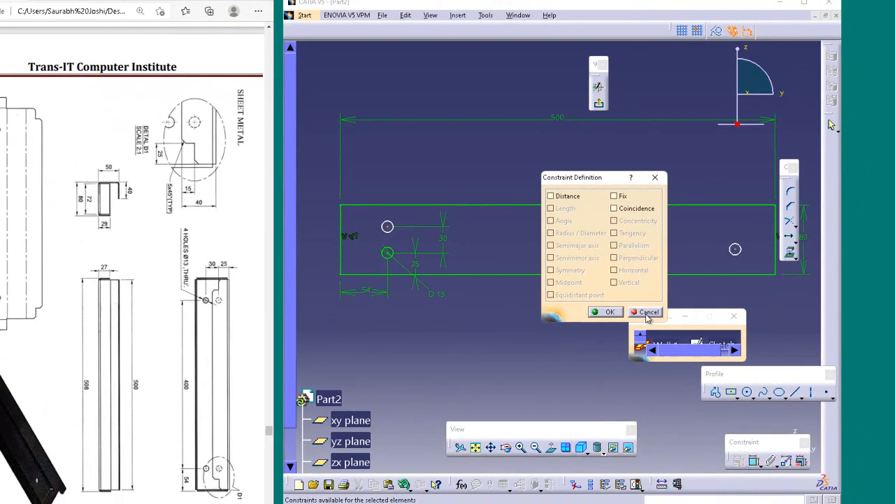
click(610, 331)
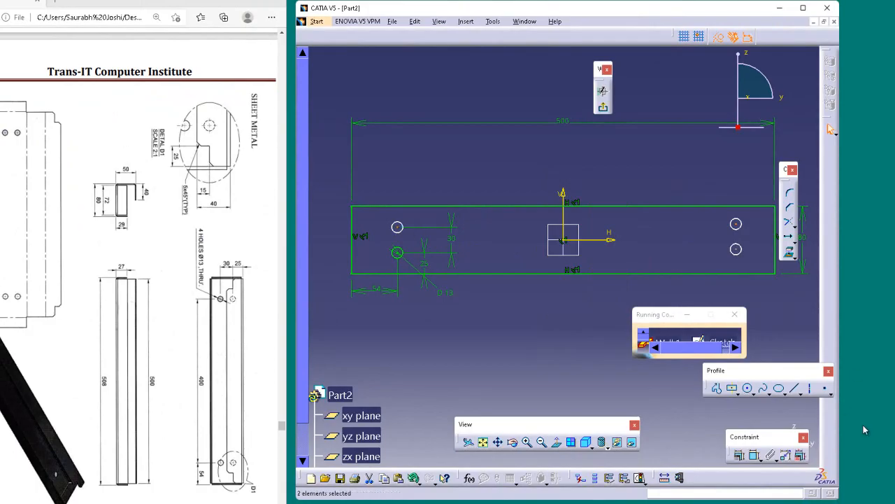
Draw a horizontal axis line from the upper-left circle's centre to just past the upper-right circle
click(811, 390)
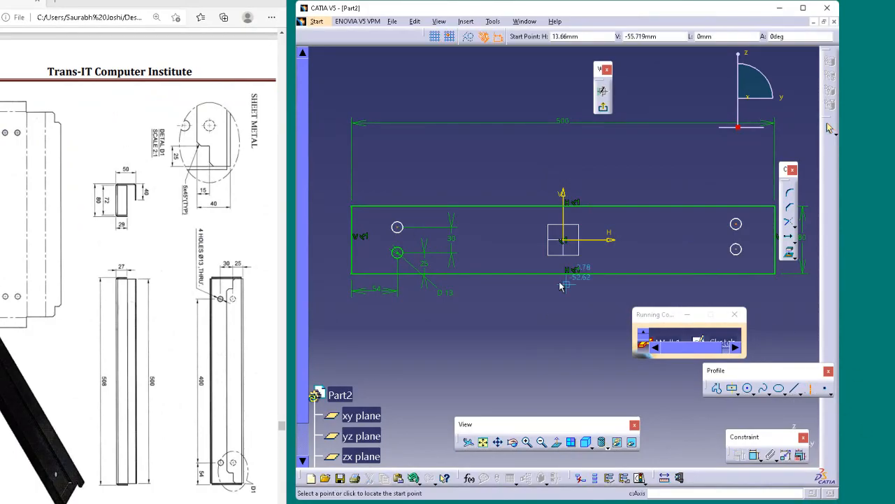
click(398, 227)
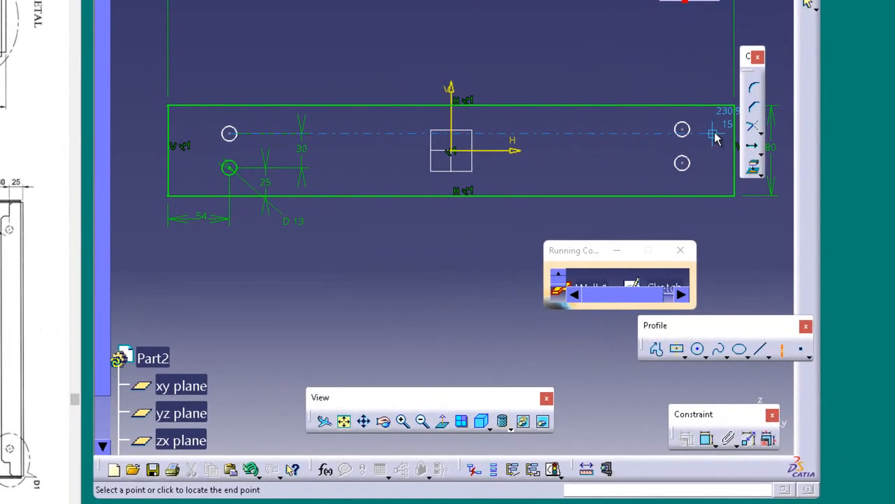
click(737, 180)
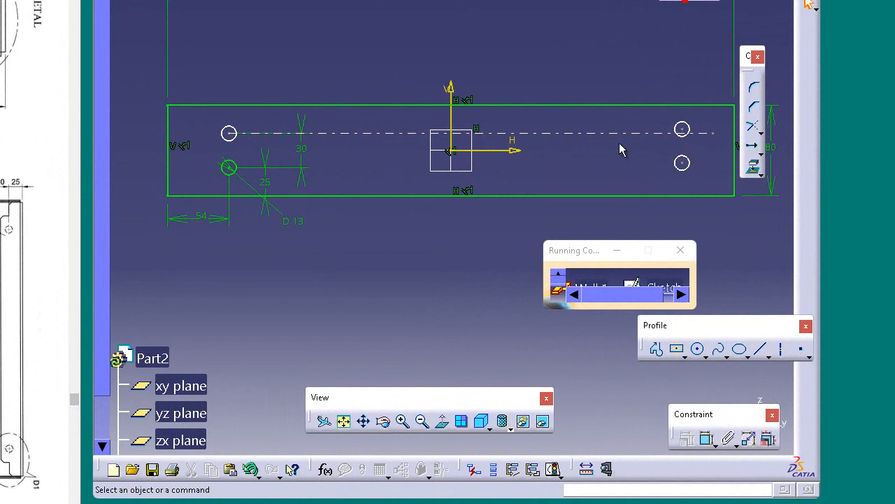
click(600, 134)
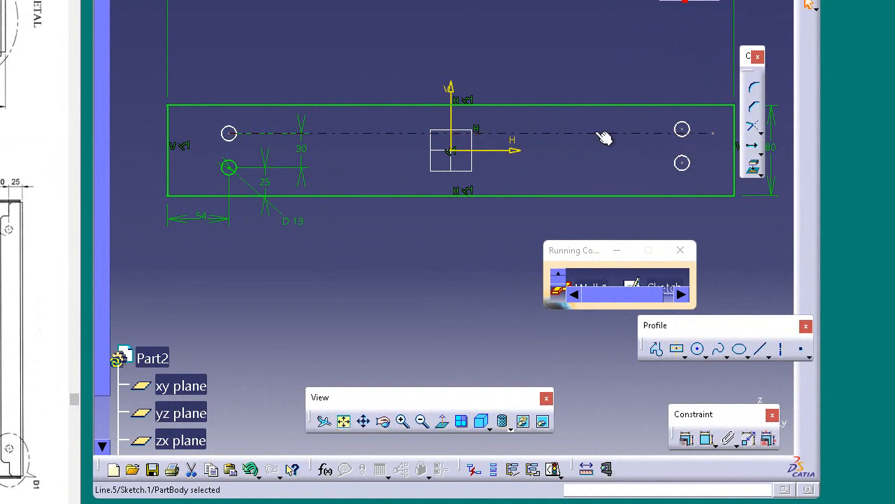
click(632, 76)
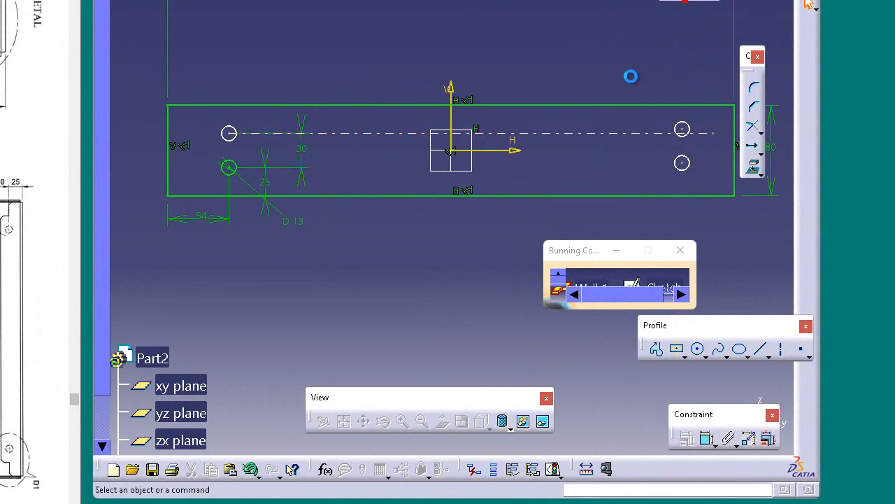
click(703, 133)
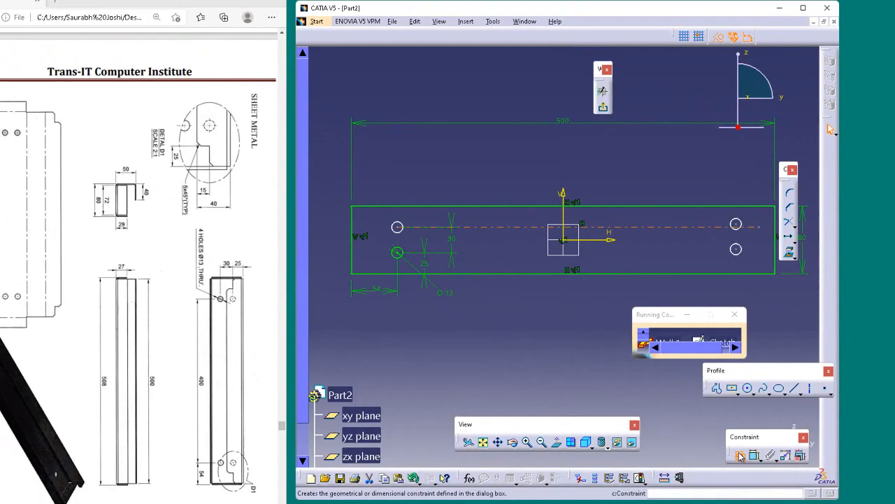
click(739, 454)
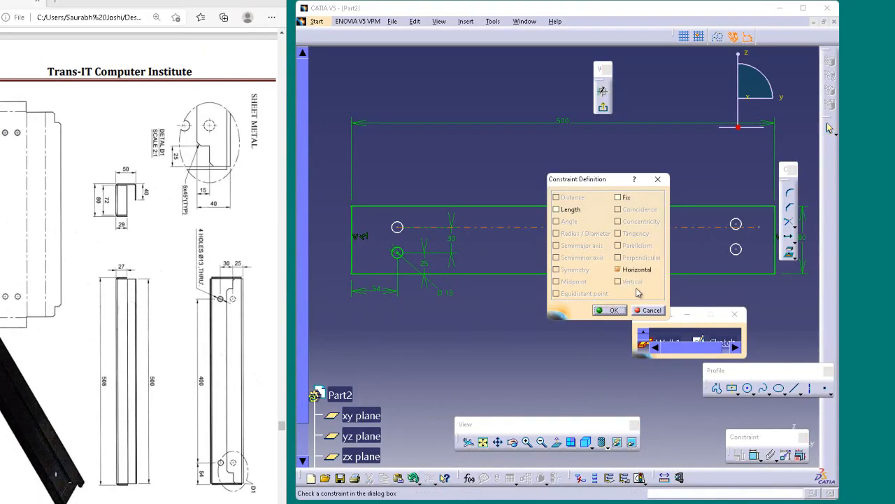
click(654, 312)
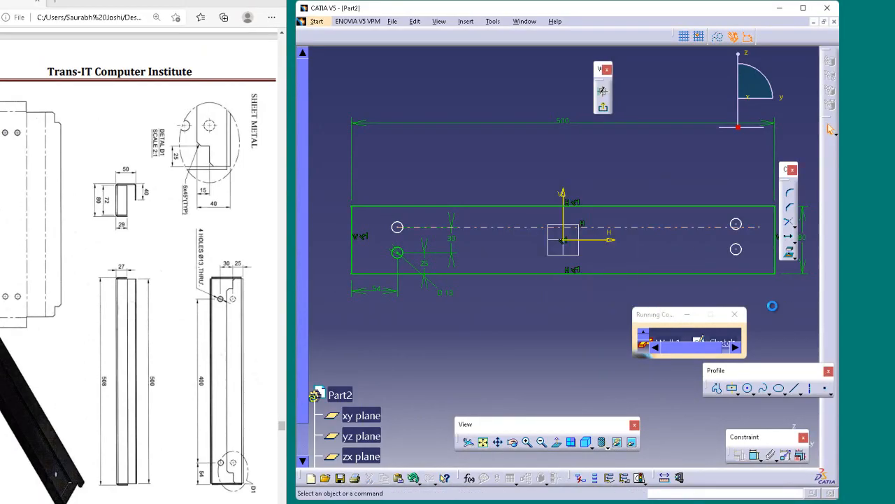
Apply a Coincidence constraint between the upper-right circle and the horizontal axis line
click(759, 233)
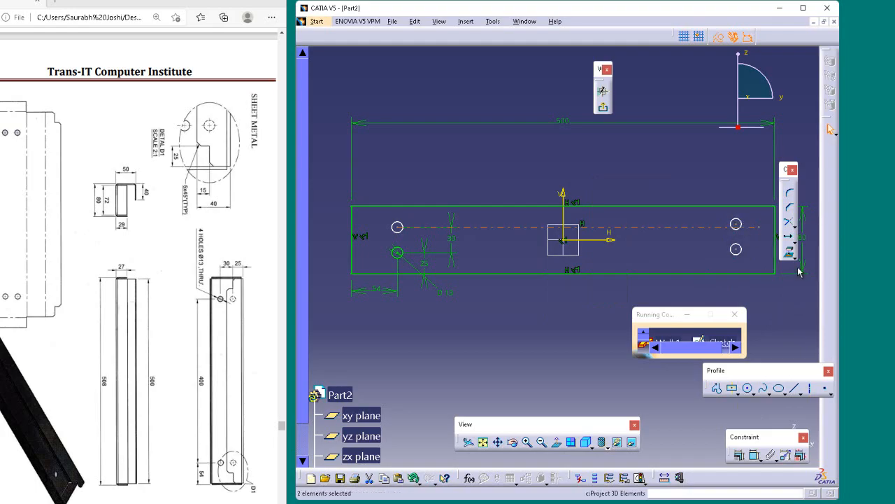
click(741, 456)
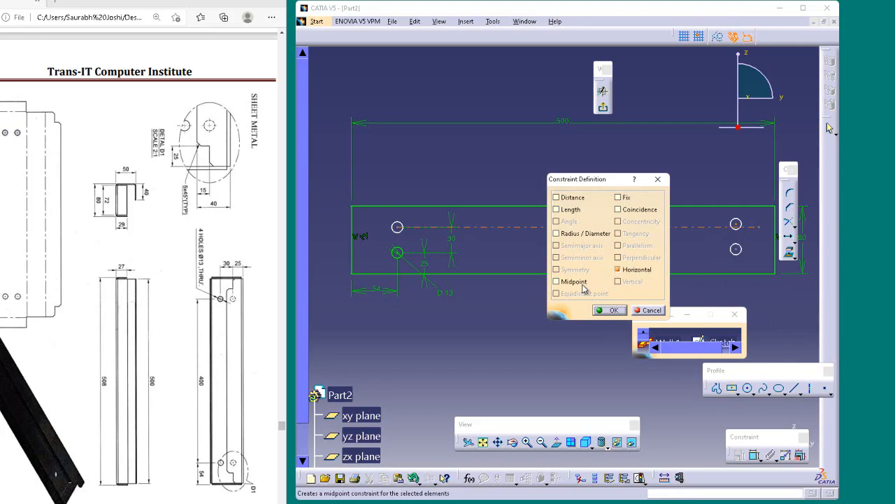
click(619, 210)
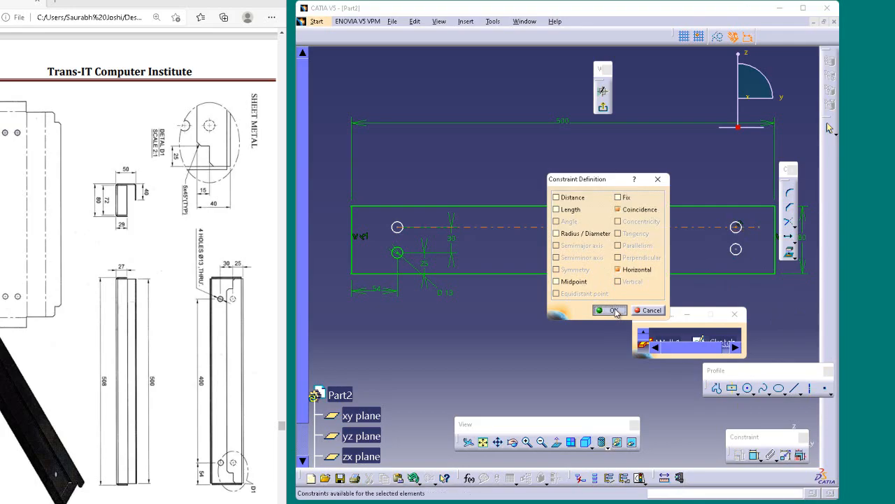
click(614, 310)
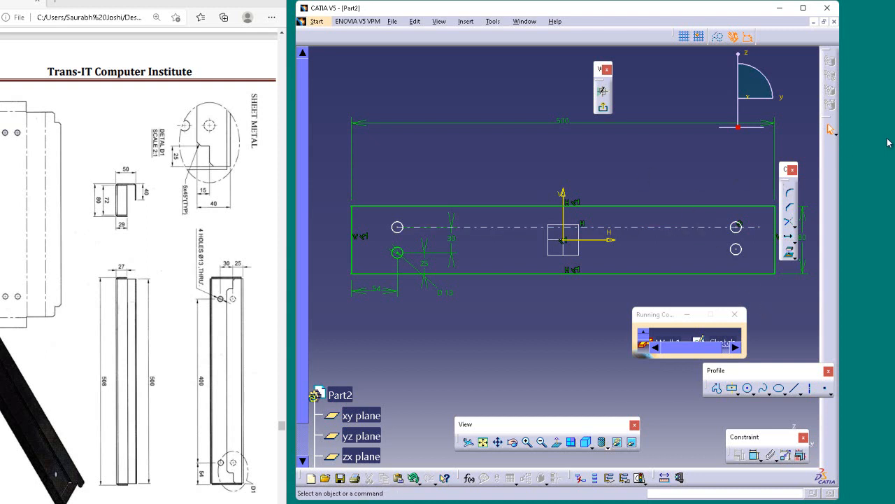
Exit the sketch and create the base Wall from the finished profile
click(604, 108)
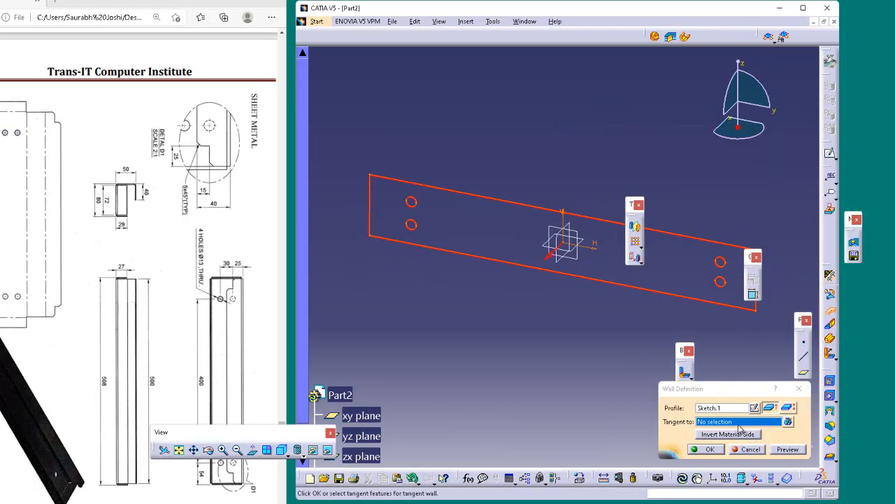
click(711, 449)
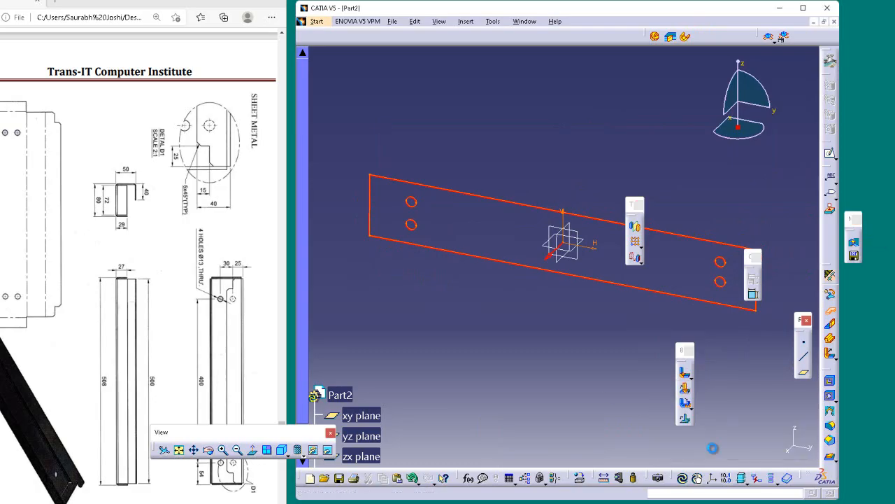
Start a Wall On Edge and select the base wall's two short end edges and its lower long edge
middle_drag(450, 379, 545, 185)
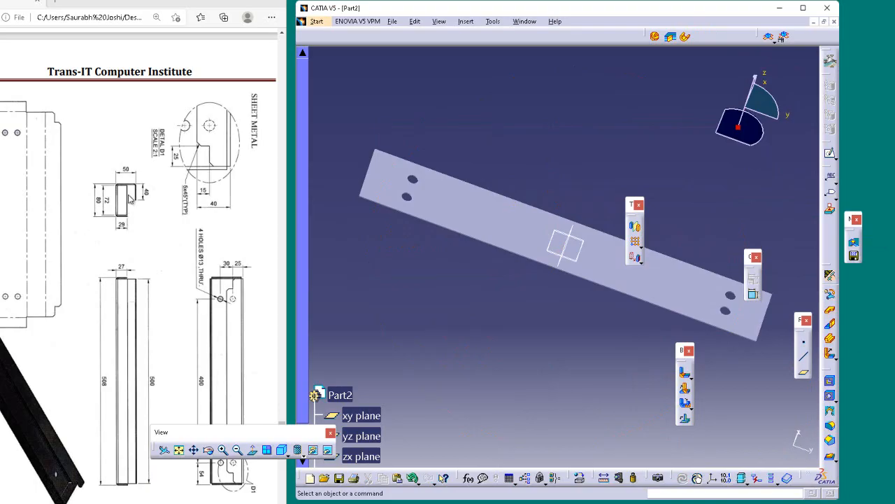
click(831, 325)
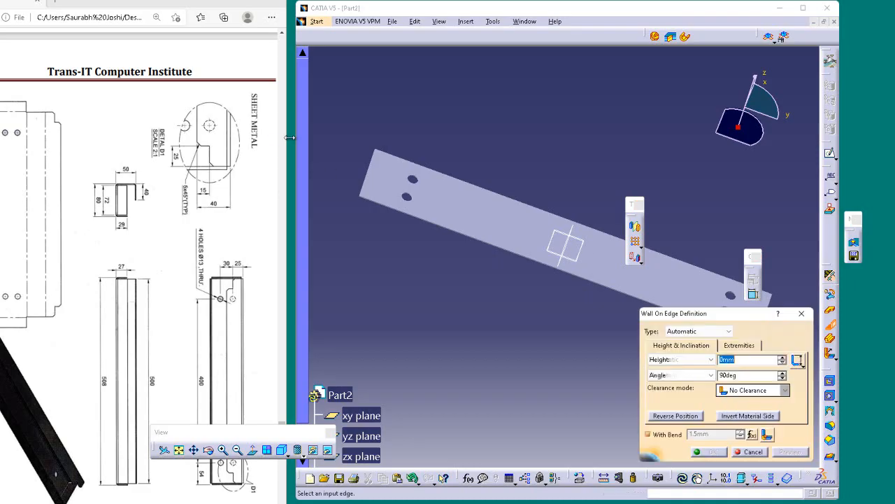
click(375, 173)
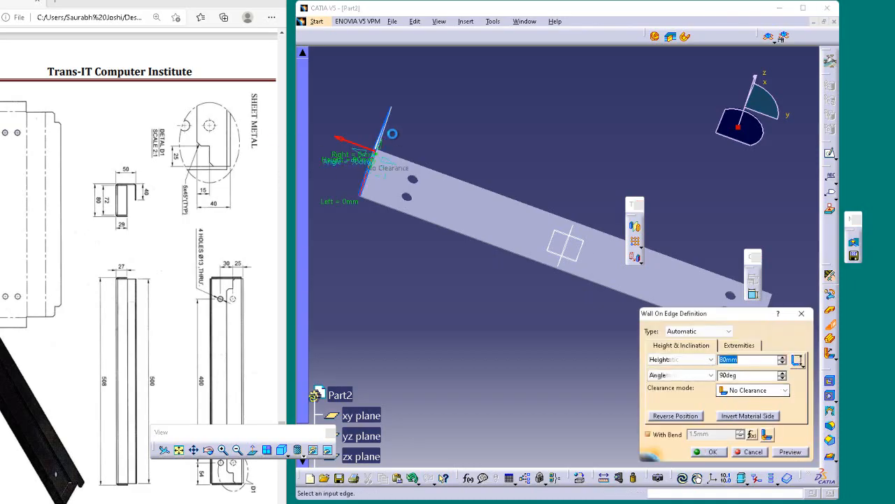
click(462, 183)
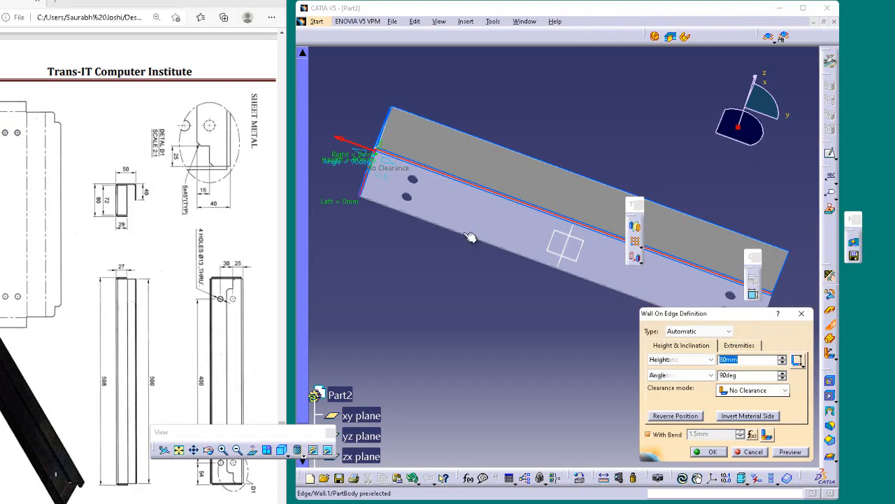
middle_drag(563, 146, 496, 195)
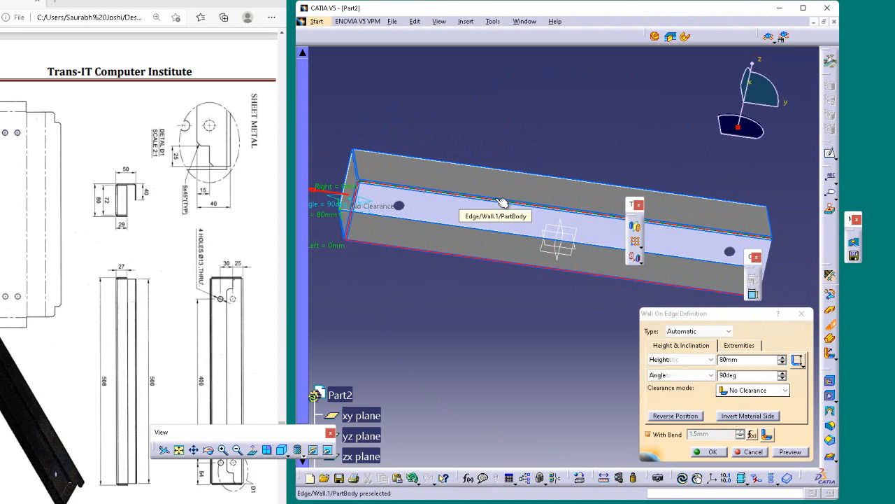
click(502, 202)
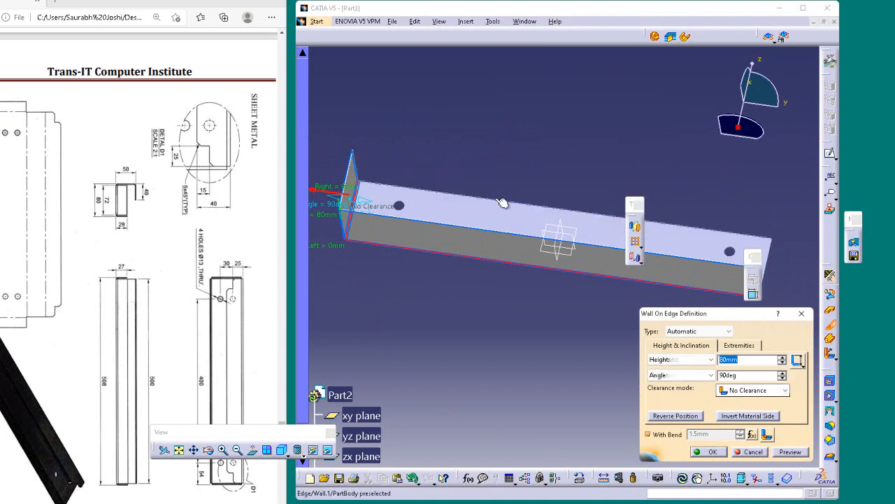
middle_drag(539, 160, 519, 157)
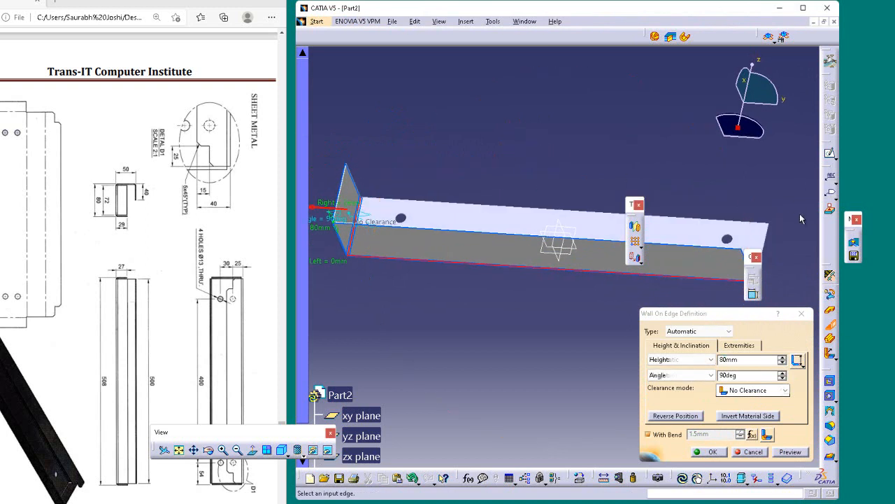
click(775, 246)
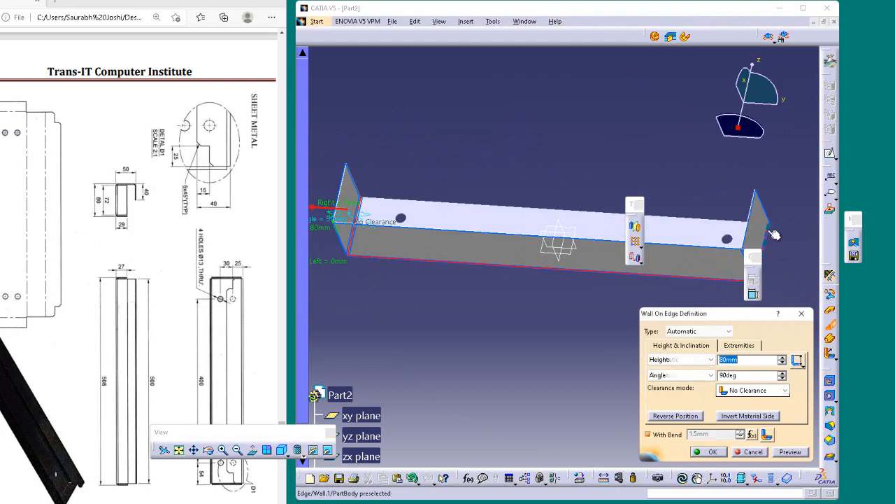
Invert the material side of the edge walls so their thickness points inward
middle_drag(775, 245, 743, 187)
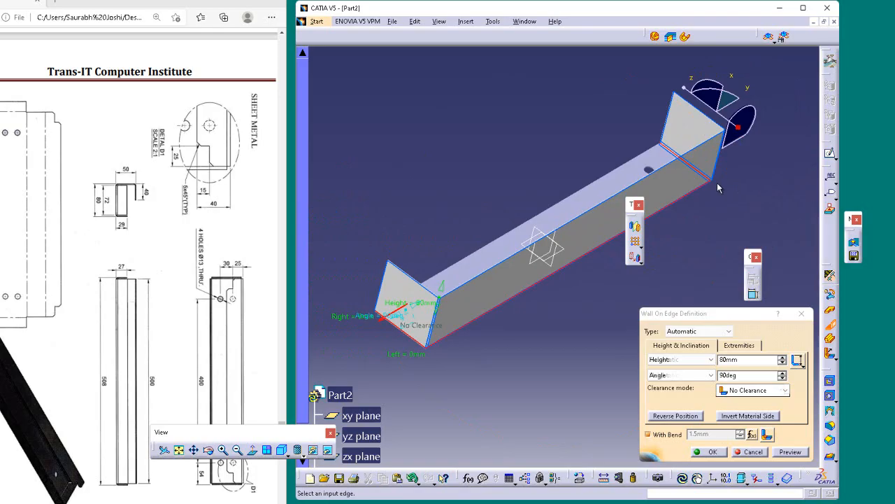
middle_drag(550, 343, 497, 338)
middle_drag(395, 303, 416, 275)
middle_drag(569, 350, 375, 283)
middle_drag(506, 288, 569, 308)
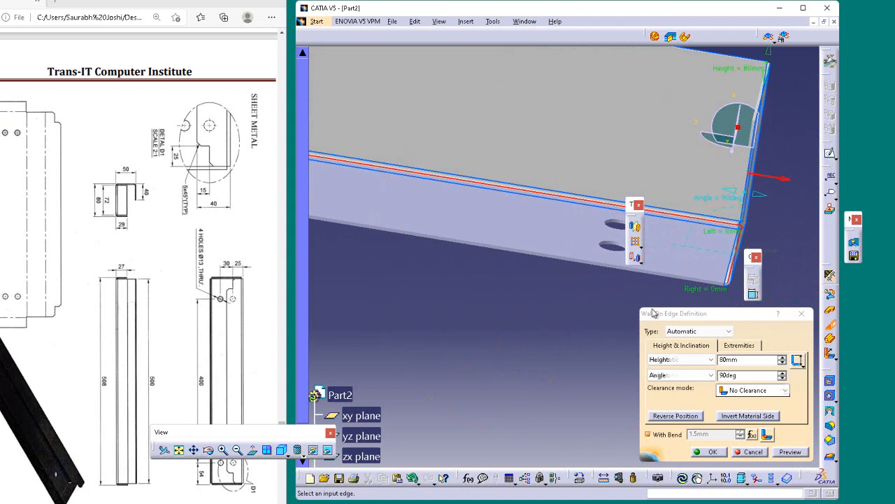
click(743, 390)
click(740, 400)
click(682, 417)
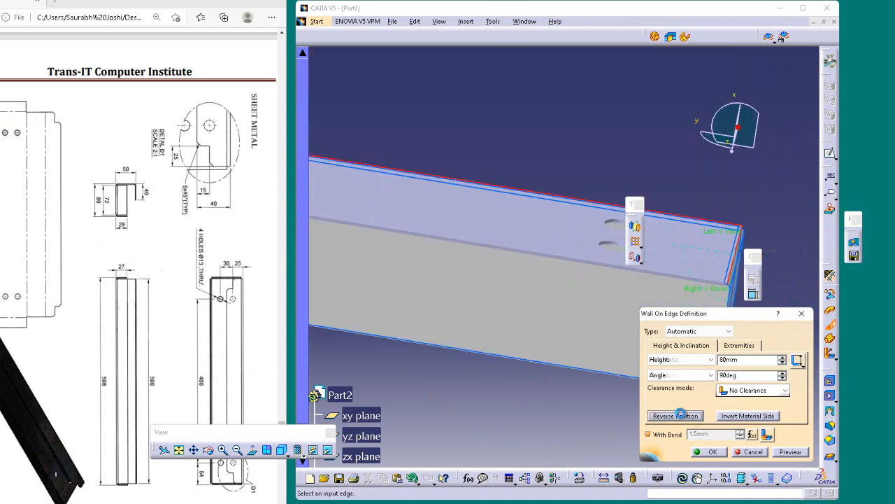
click(742, 416)
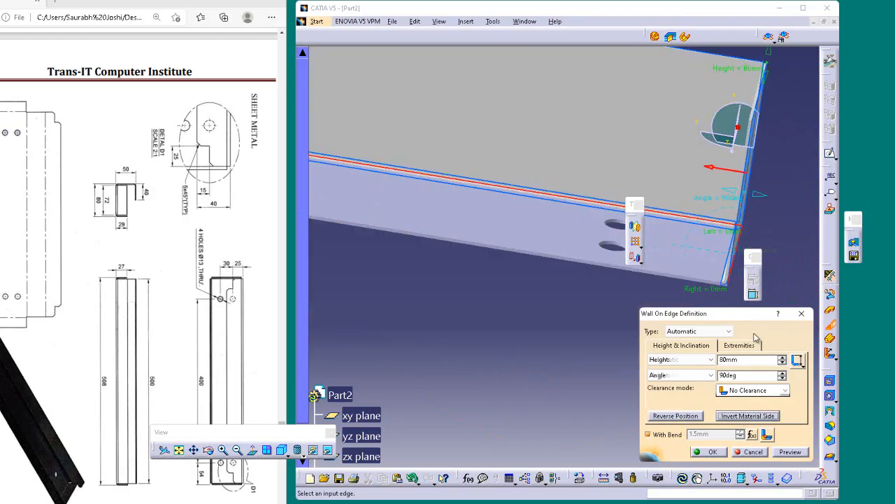
Set the edge walls' height to 50 mm and create them
middle_drag(643, 115, 605, 168)
middle_drag(599, 131, 526, 234)
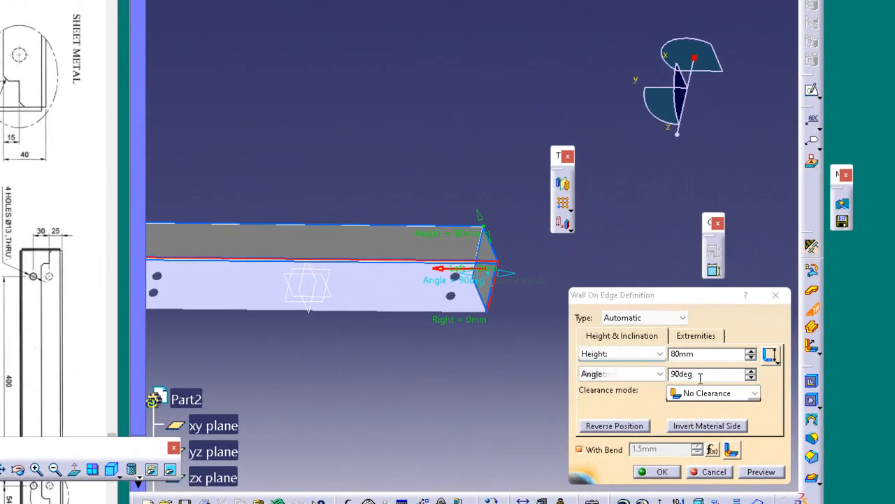
double_click(708, 357)
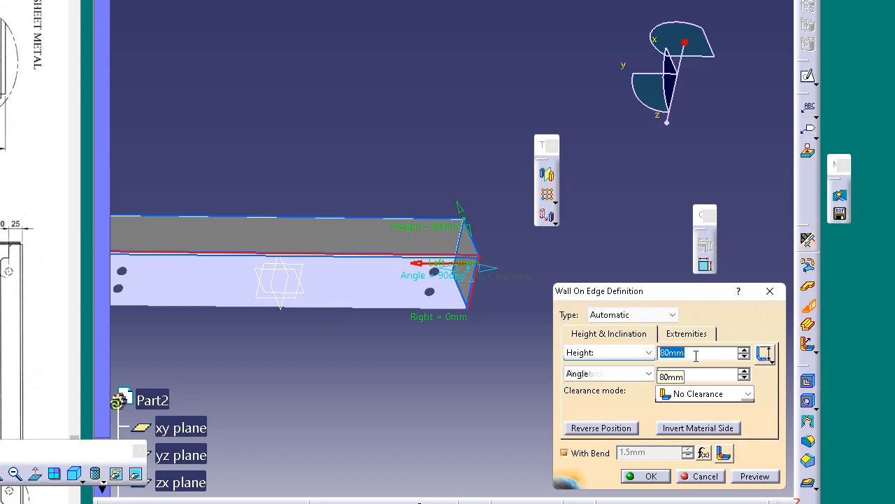
text(10)
key(Return)
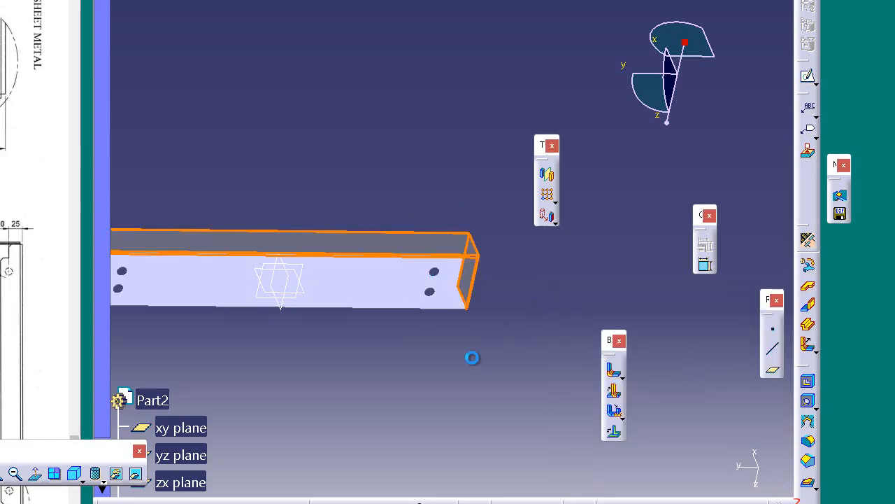
Edit the existing edge walls and set their height to 29 mm
middle_drag(320, 333, 410, 307)
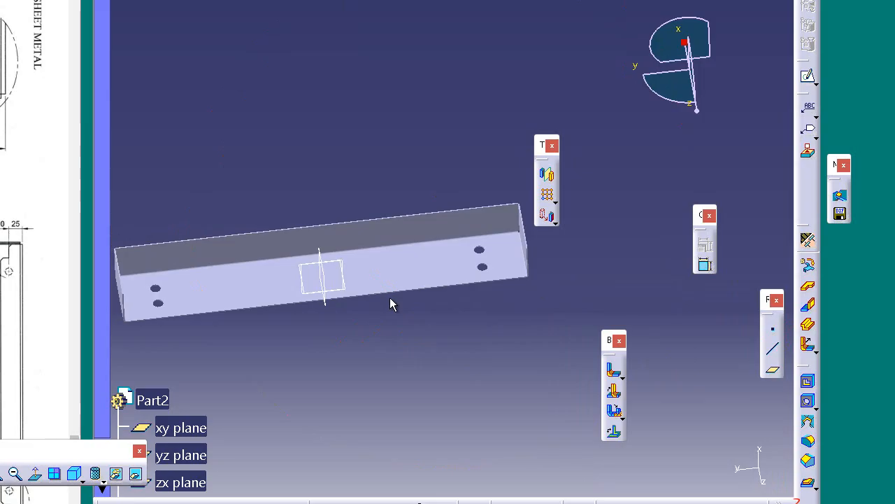
ctrl+middle_drag(395, 128, 473, 133)
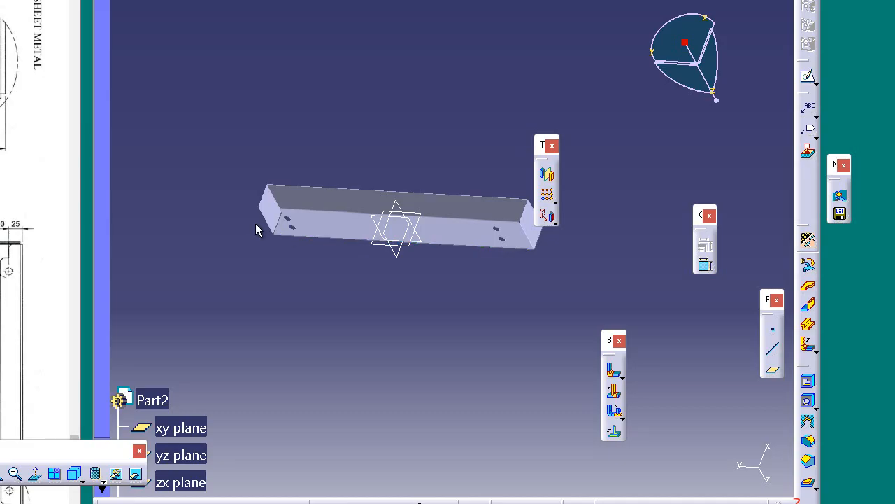
click(274, 211)
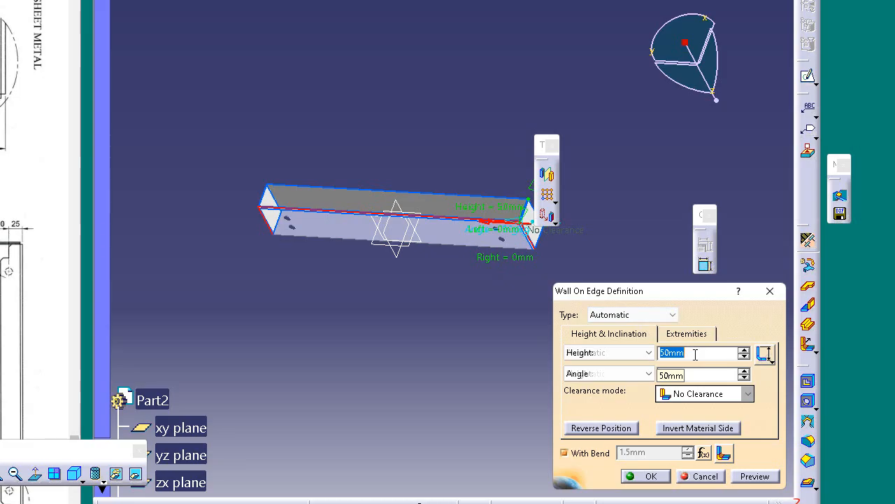
text(29)
key(Return)
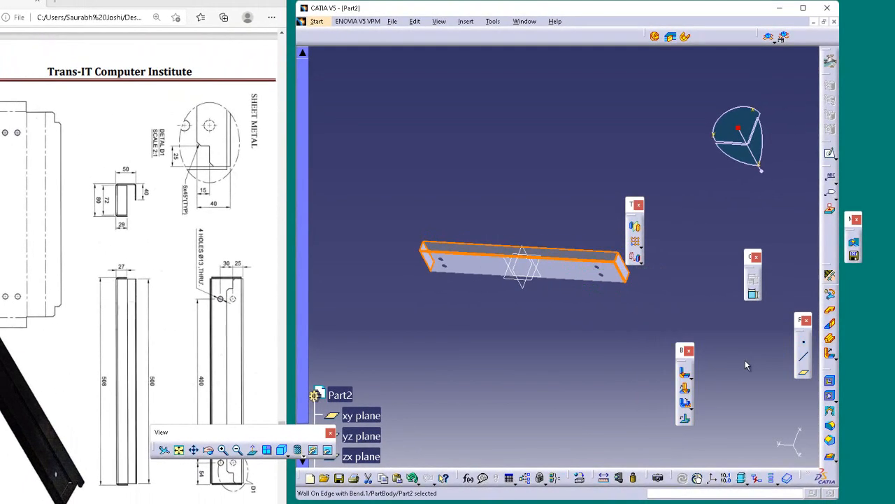
click(701, 302)
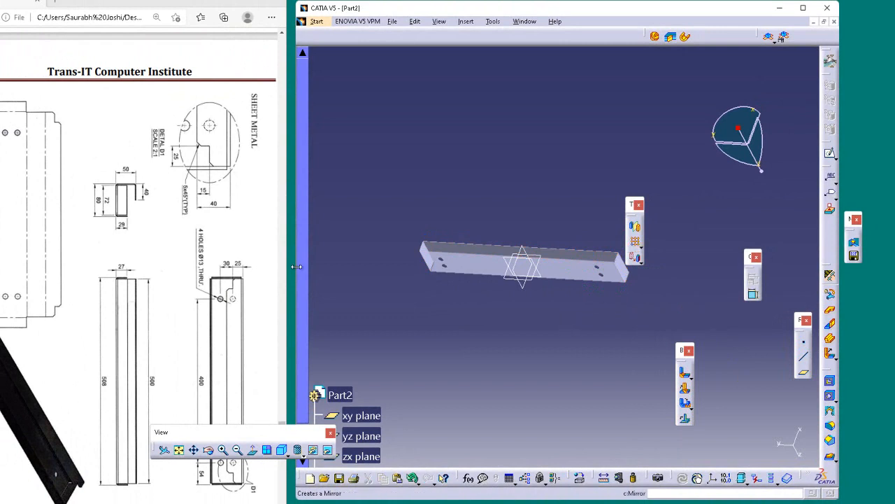
Set the sheet metal parameters to 2 mm thickness and 2 mm default bend radius
drag(302, 320, 302, 408)
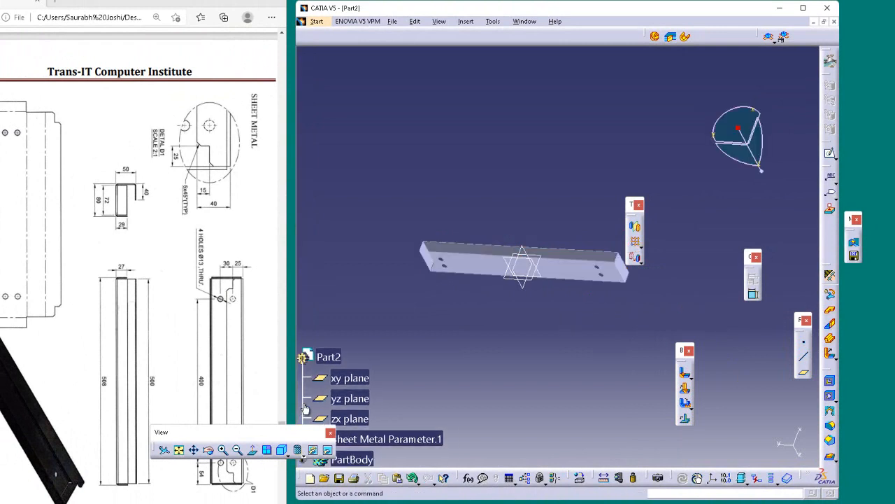
click(803, 7)
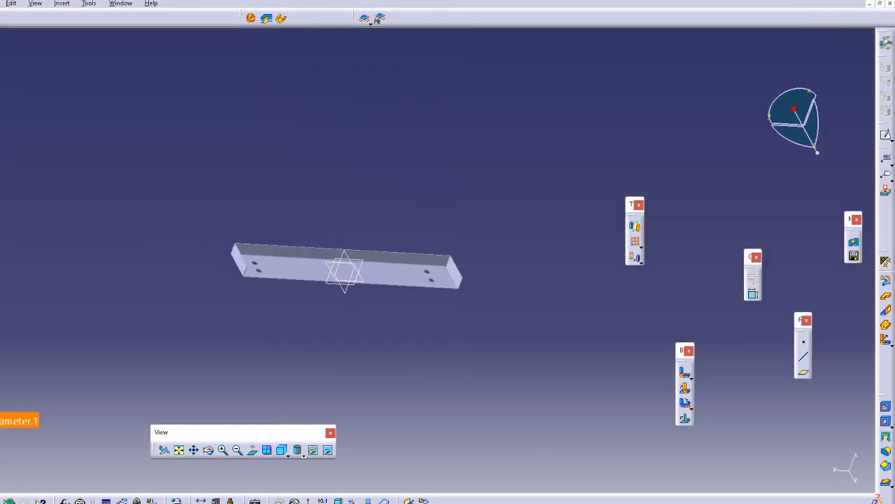
double_click(19, 421)
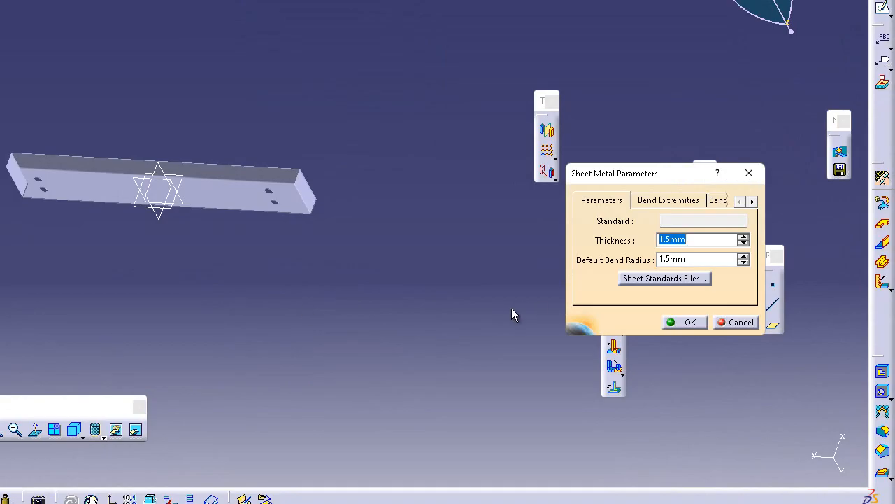
text(2)
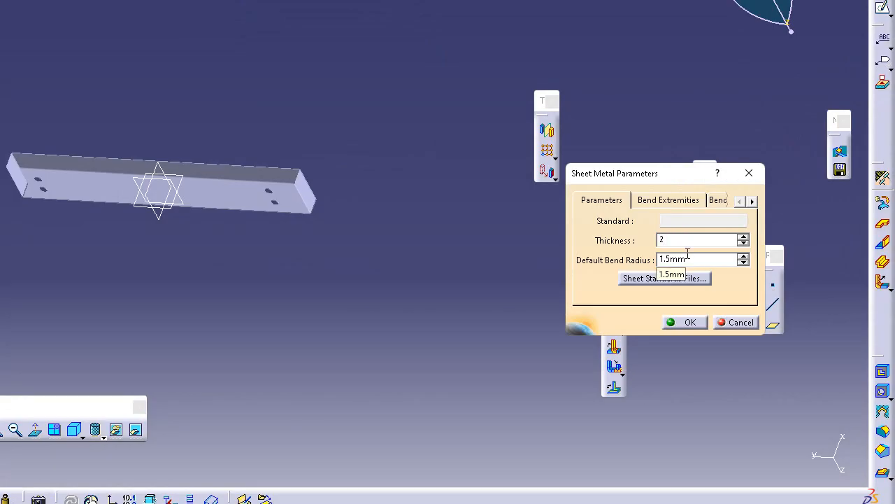
click(707, 263)
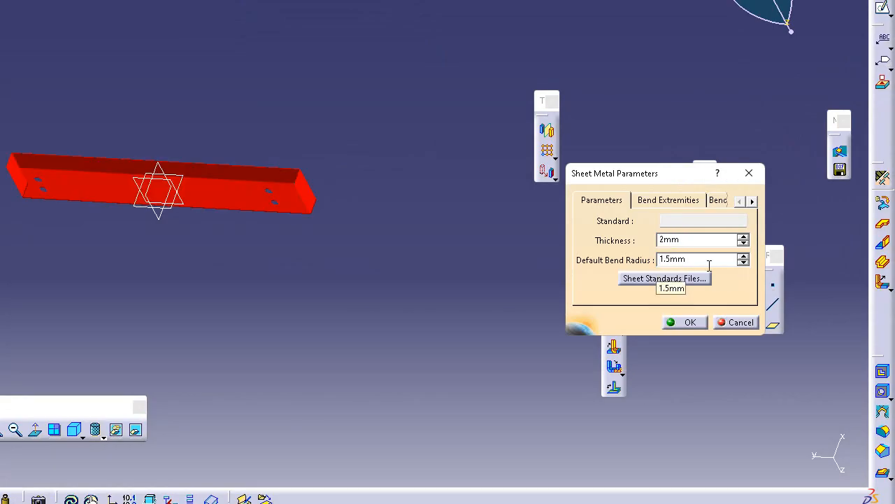
double_click(708, 264)
key(Return)
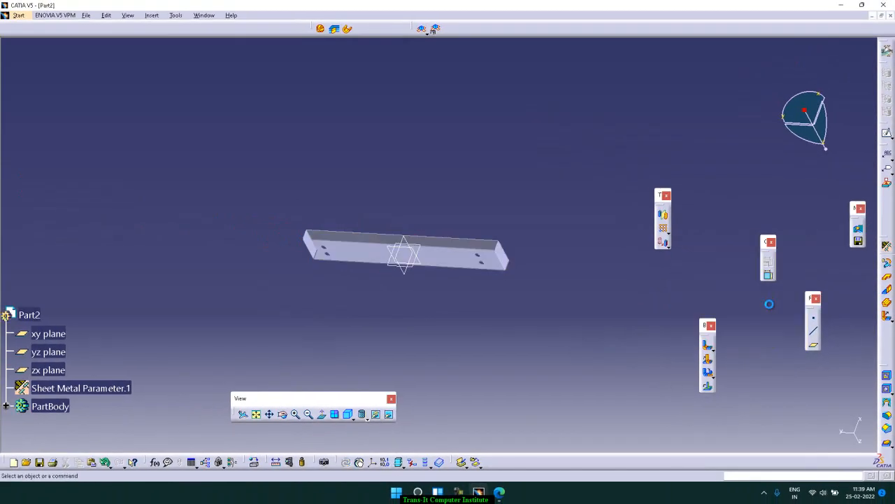
double_click(98, 389)
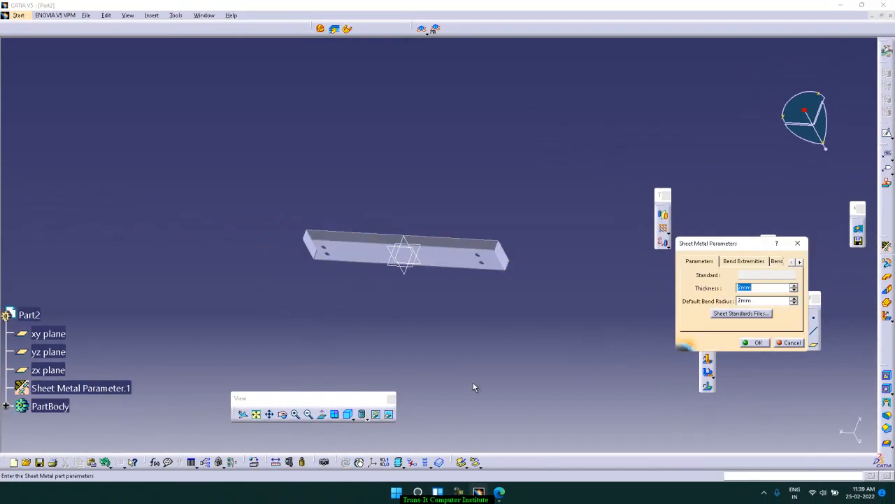
click(759, 342)
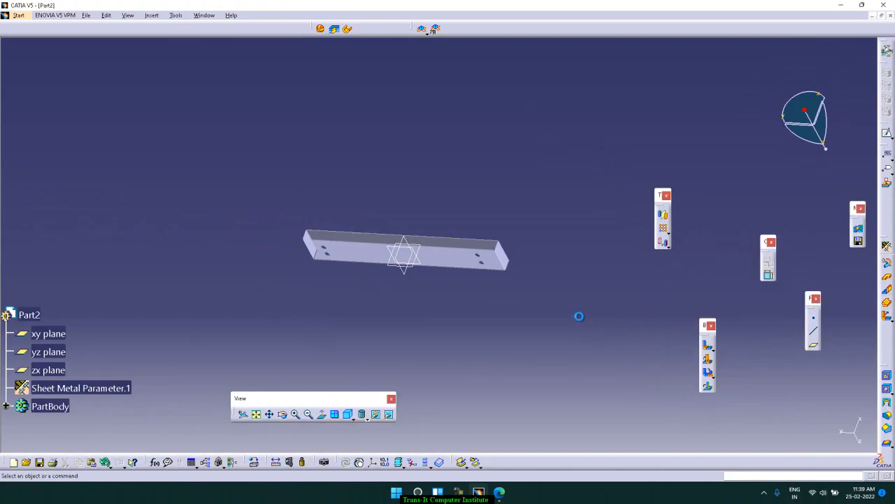
Open the base wall's profile sketch for editing
middle_drag(561, 310, 389, 374)
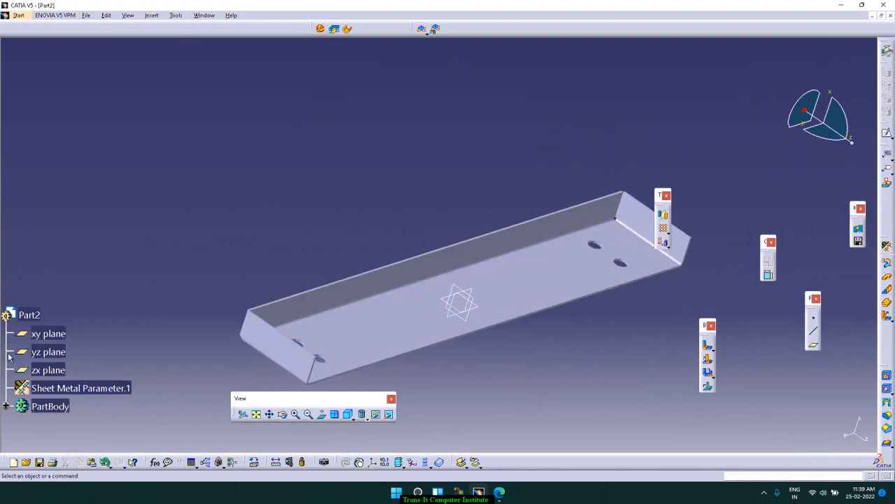
click(6, 407)
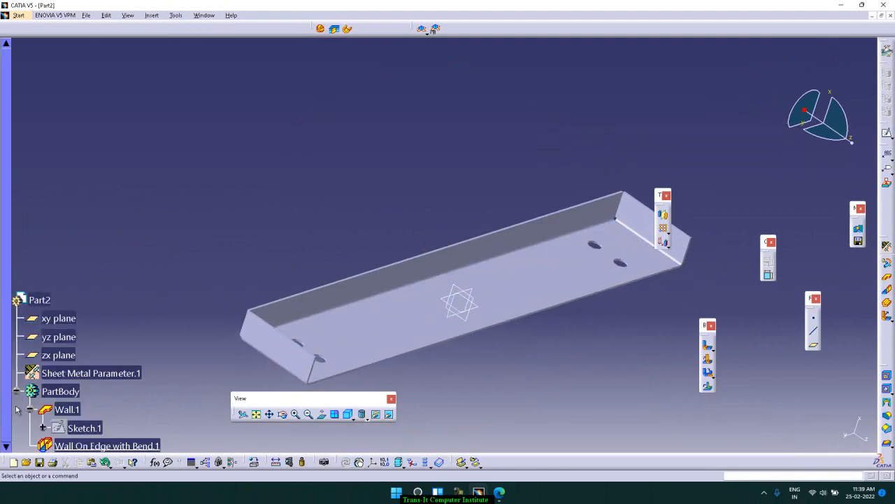
double_click(420, 341)
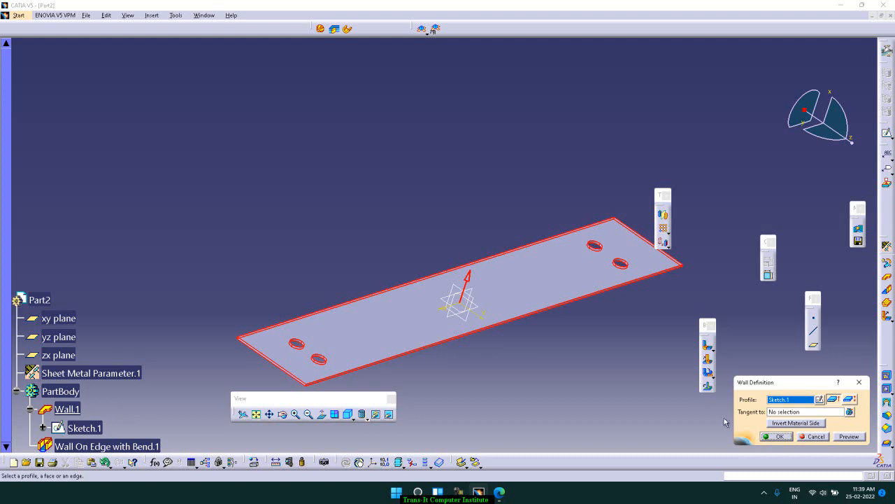
click(778, 437)
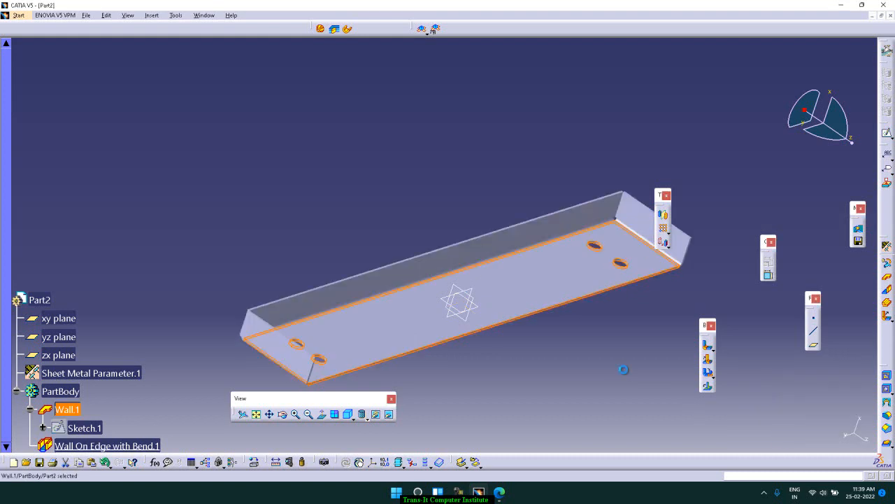
right_click(88, 429)
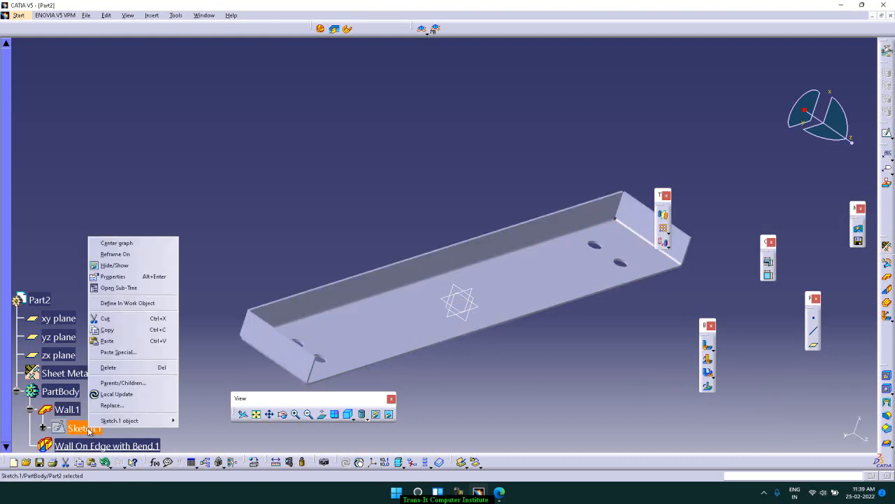
mouse_move(137, 423)
click(196, 421)
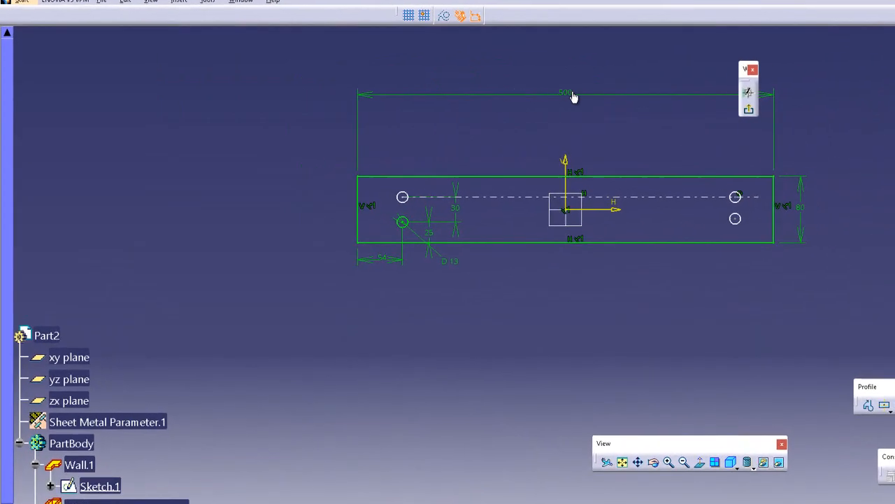
Set the base profile's overall length to 508 mm and exit the sketch
double_click(485, 94)
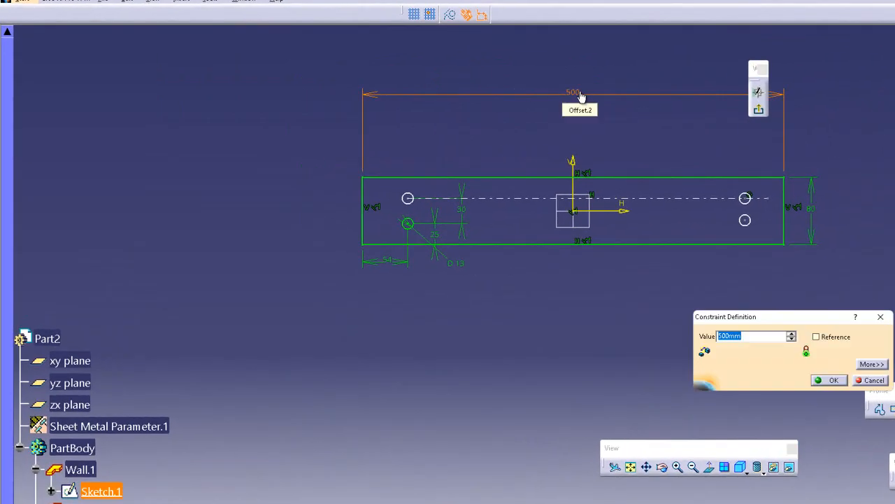
text(508)
key(Return)
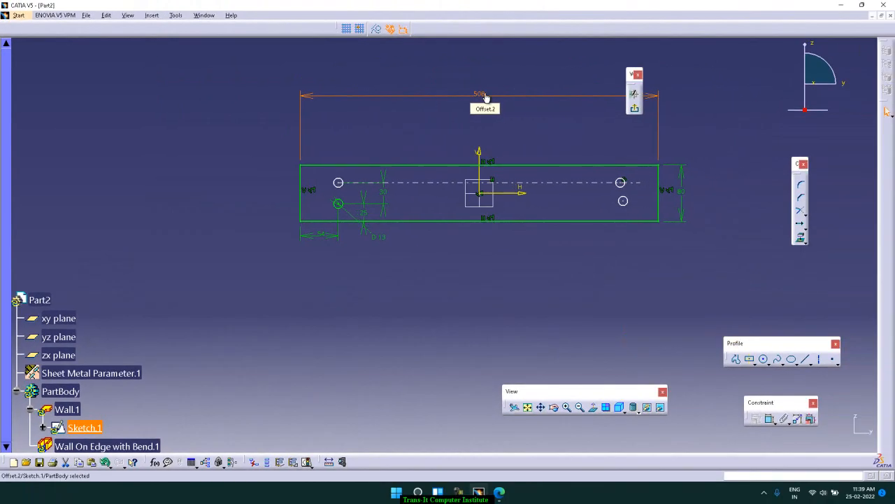
click(687, 128)
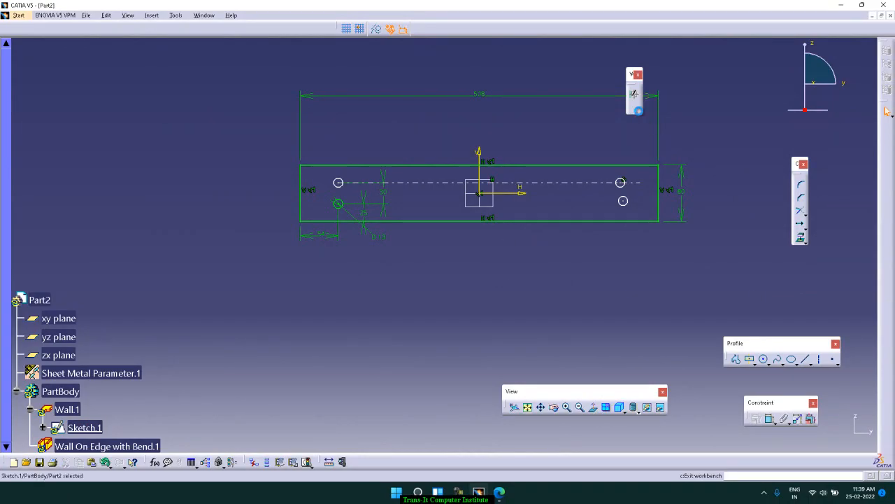
click(634, 108)
click(633, 171)
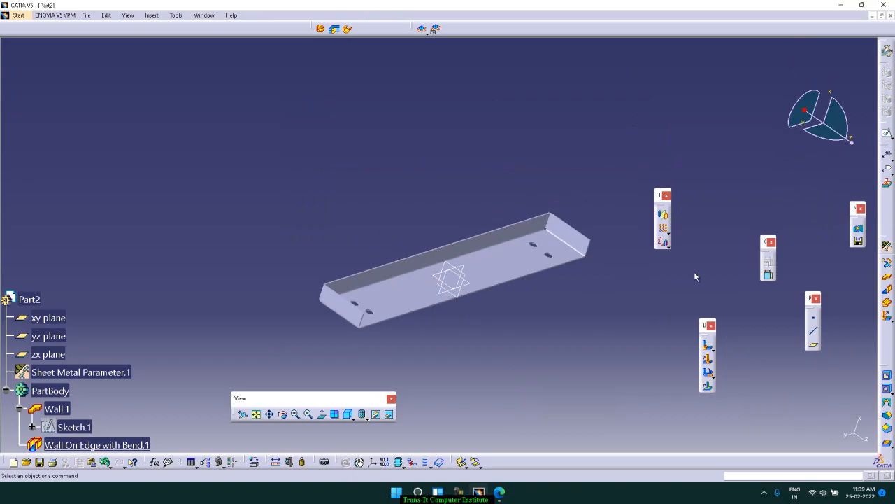
Create a Wall On Edge 50 mm high at 90 degrees along the base wall's remaining long edge
click(862, 5)
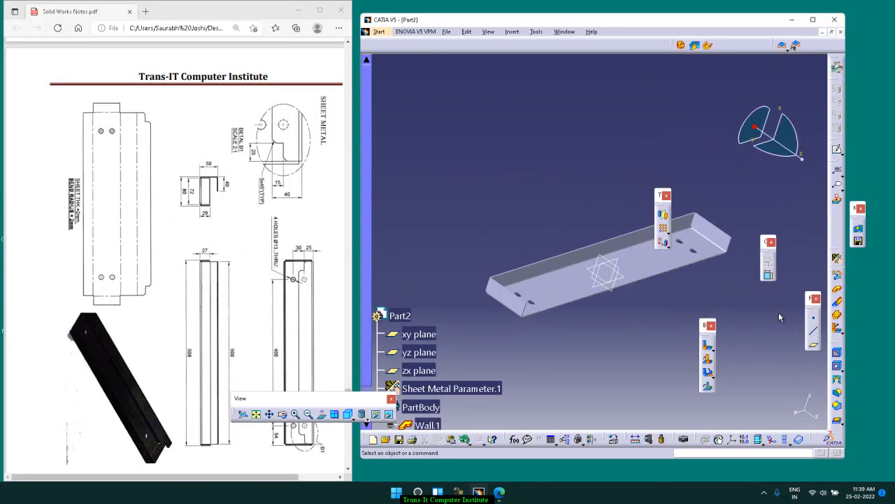
click(837, 303)
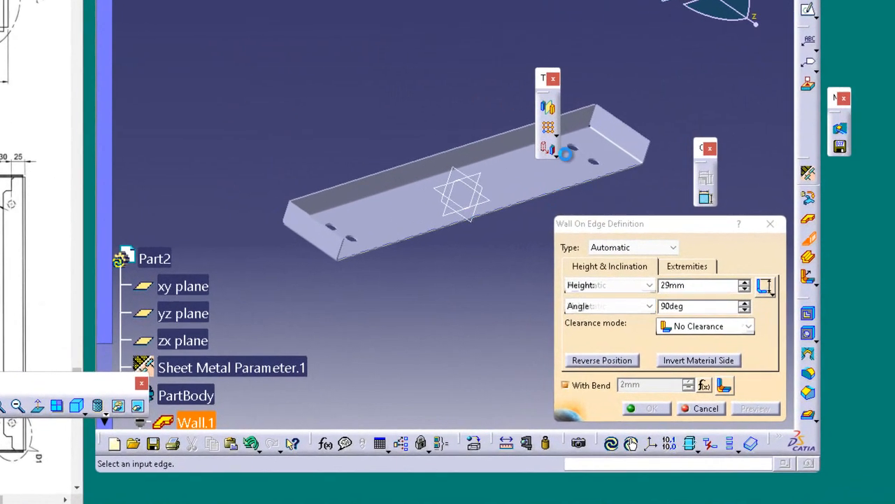
click(676, 273)
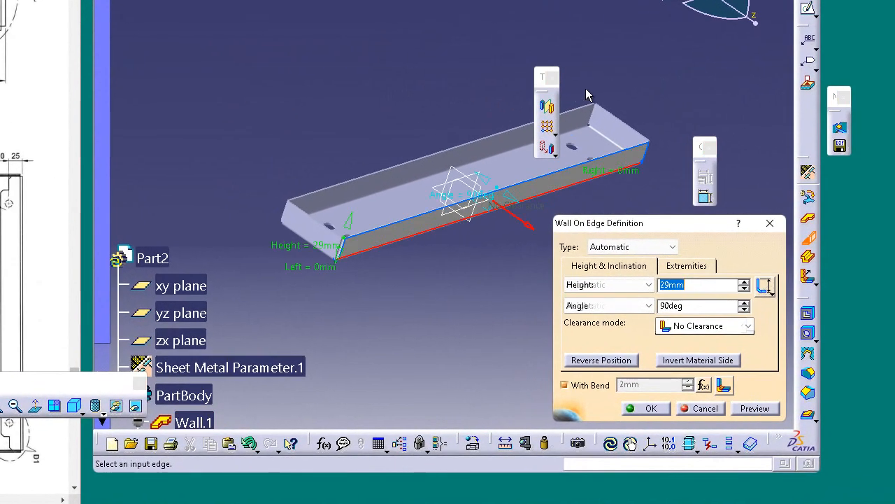
text(50)
key(Return)
key(Return)
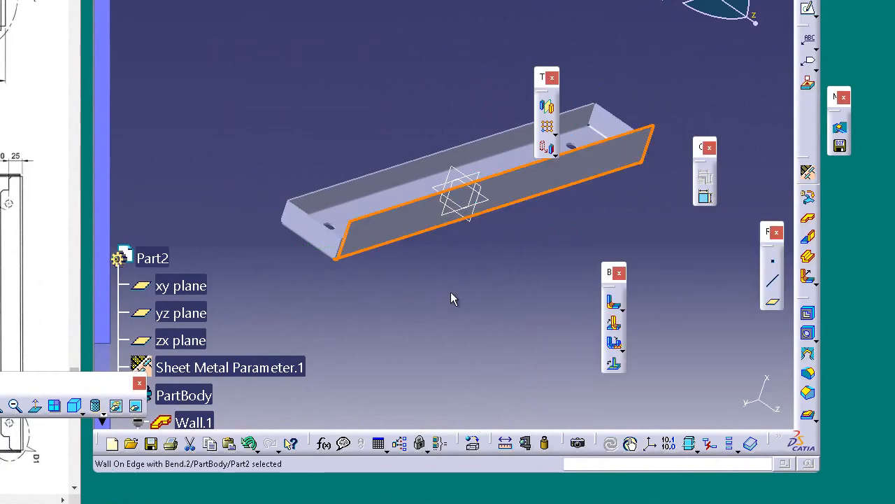
Redefine the 50 mm edge wall with its material side inverted
middle_drag(441, 286, 443, 313)
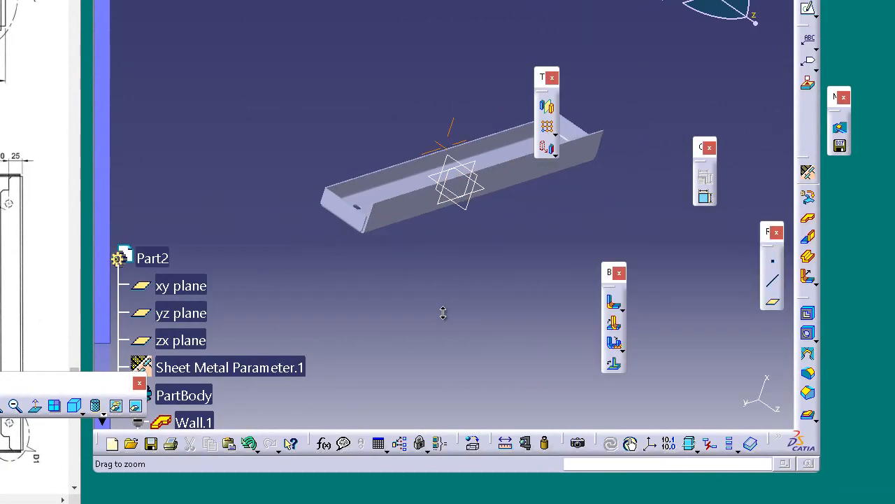
mouse_move(389, 294)
middle_down()
mouse_move(461, 276)
mouse_move(466, 294)
mouse_move(484, 278)
middle_up()
middle_drag(486, 218, 490, 153)
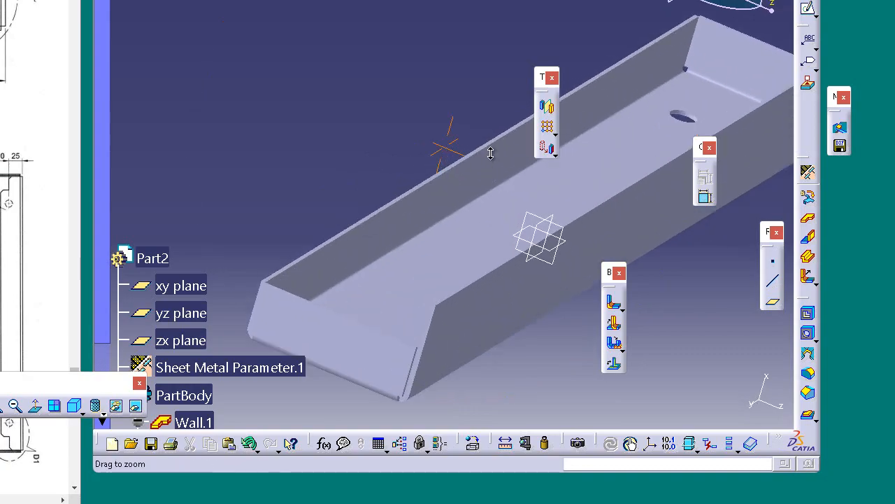
middle_drag(471, 345, 381, 130)
middle_drag(384, 272, 402, 266)
mouse_move(420, 303)
middle_down()
mouse_move(413, 254)
mouse_move(431, 282)
mouse_move(410, 298)
mouse_move(424, 296)
middle_up()
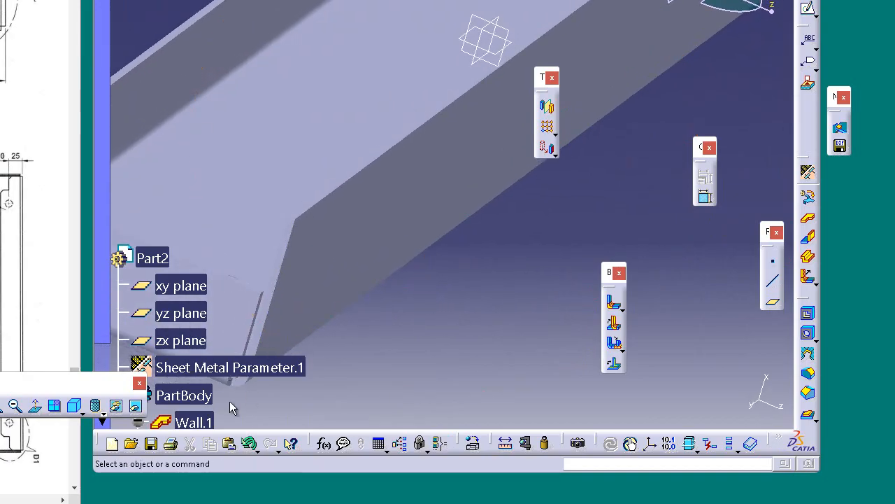
drag(103, 303, 93, 424)
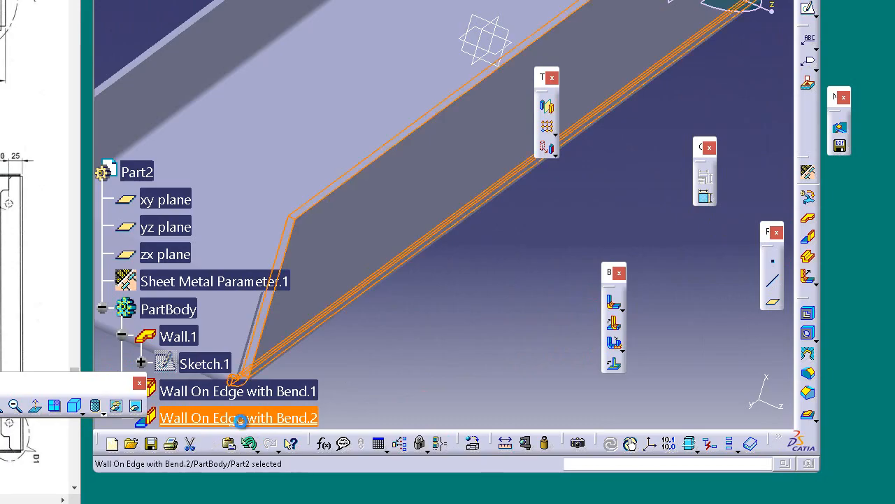
right_click(238, 417)
mouse_move(418, 411)
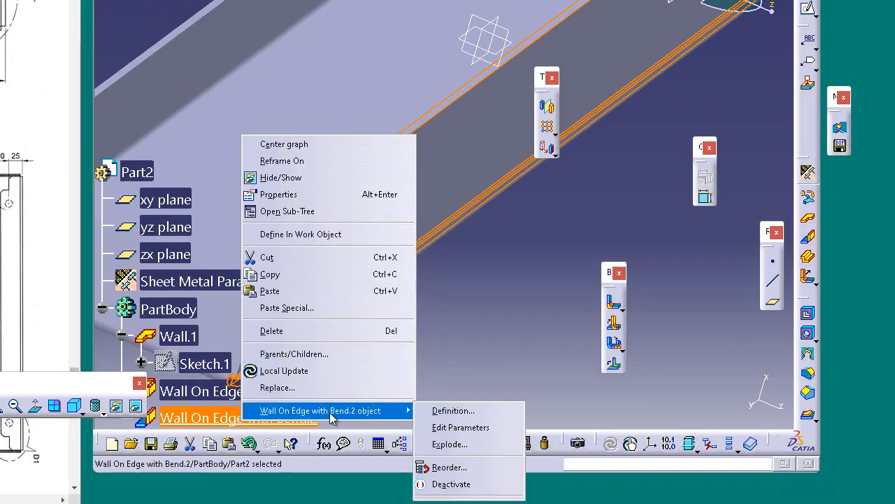
click(465, 410)
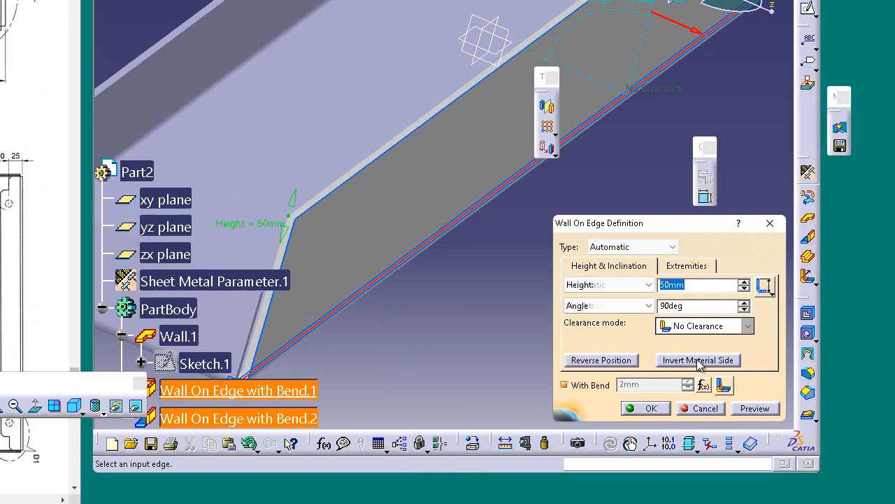
click(697, 360)
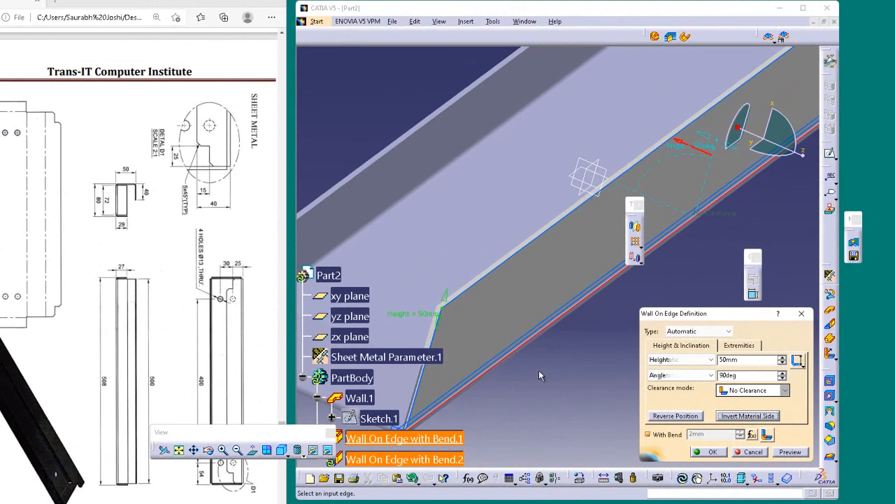
middle_drag(538, 375, 577, 341)
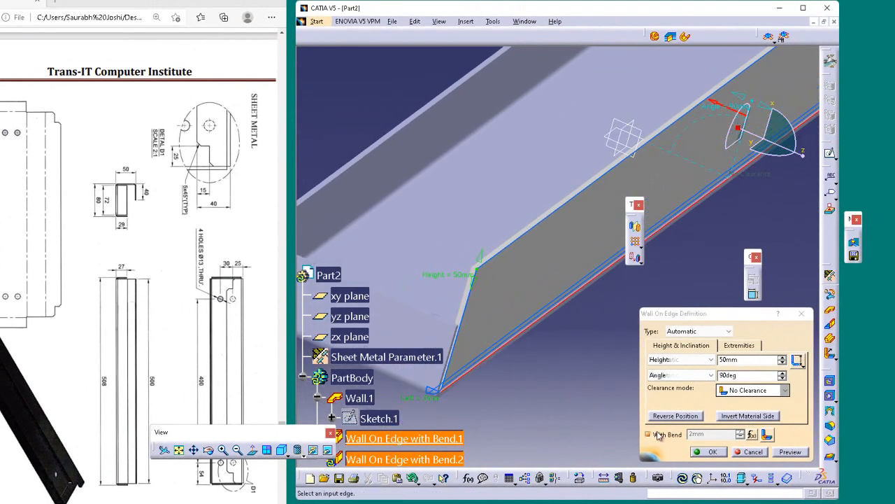
click(715, 450)
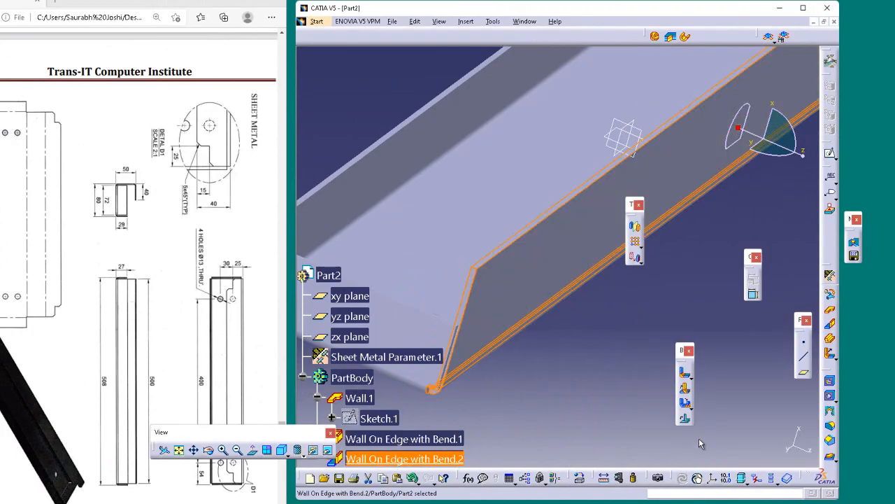
Create a Wall On Edge 40 mm high at 90 degrees with bend along the free long edge of the 50 mm wall
click(605, 374)
mouse_move(593, 372)
middle_down()
mouse_move(584, 368)
mouse_move(602, 376)
middle_up()
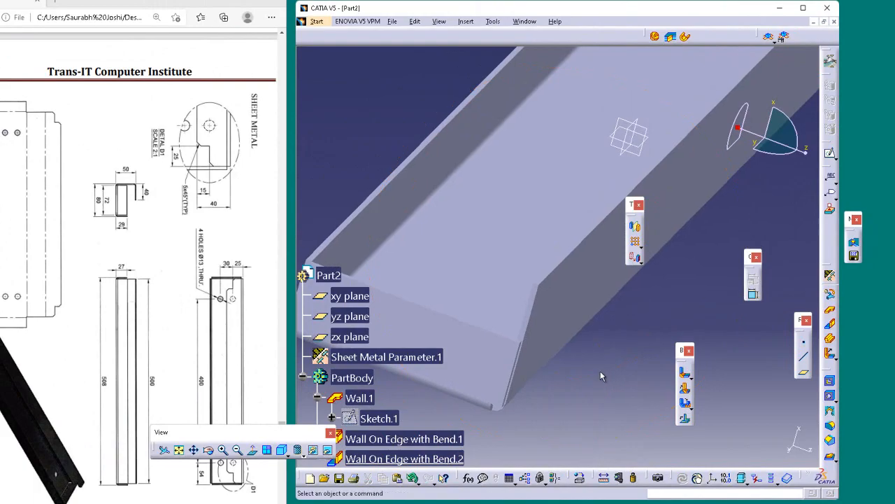
mouse_move(380, 193)
middle_down()
mouse_move(419, 207)
mouse_move(395, 190)
mouse_move(381, 198)
middle_up()
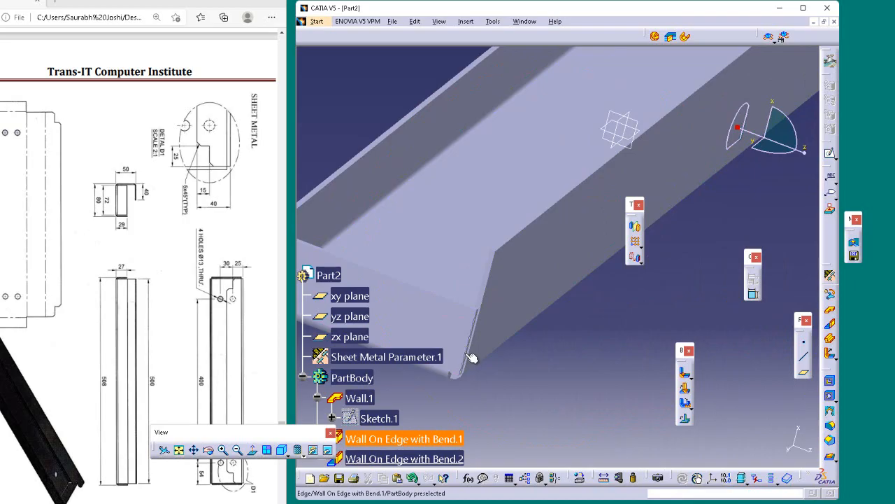
middle_drag(539, 336, 598, 374)
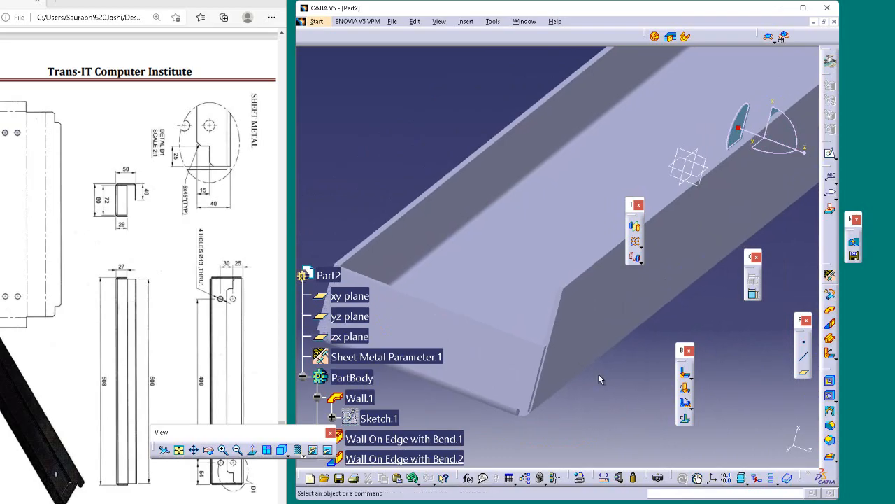
click(530, 354)
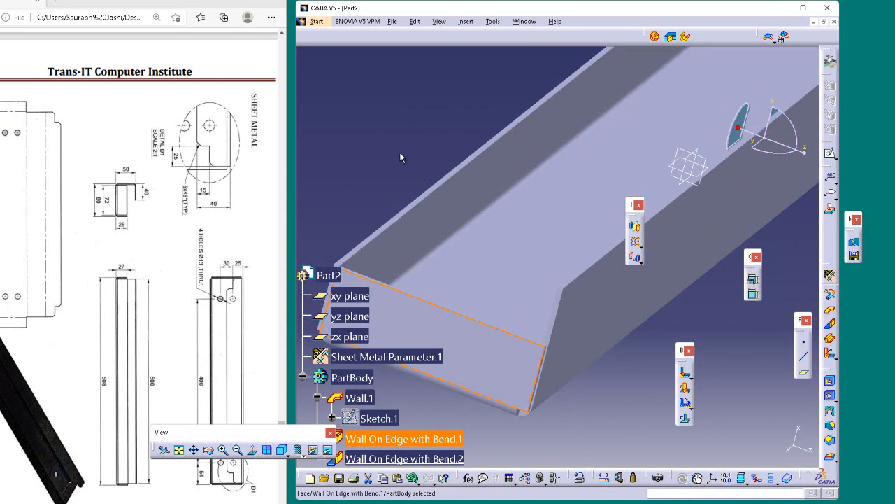
middle_drag(401, 153, 424, 259)
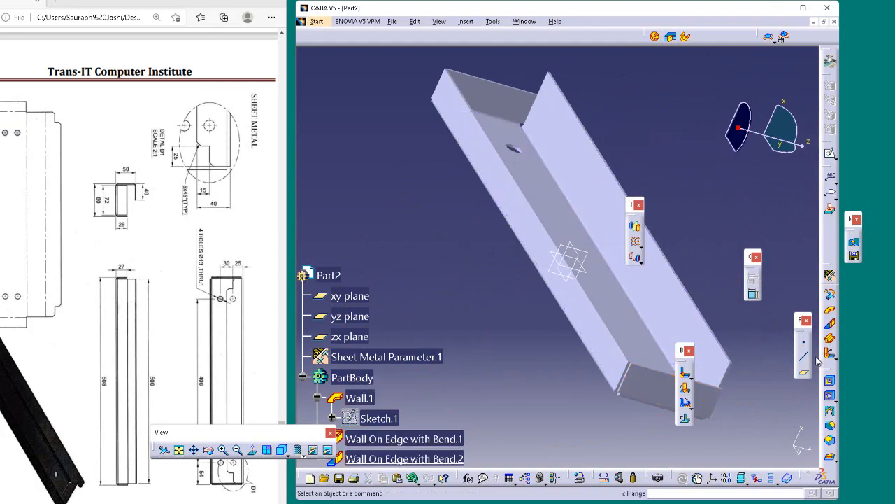
click(831, 324)
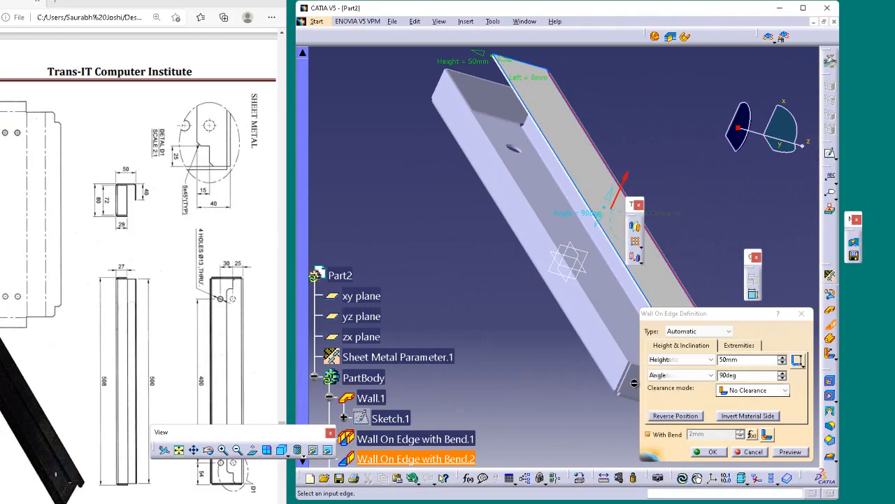
click(740, 360)
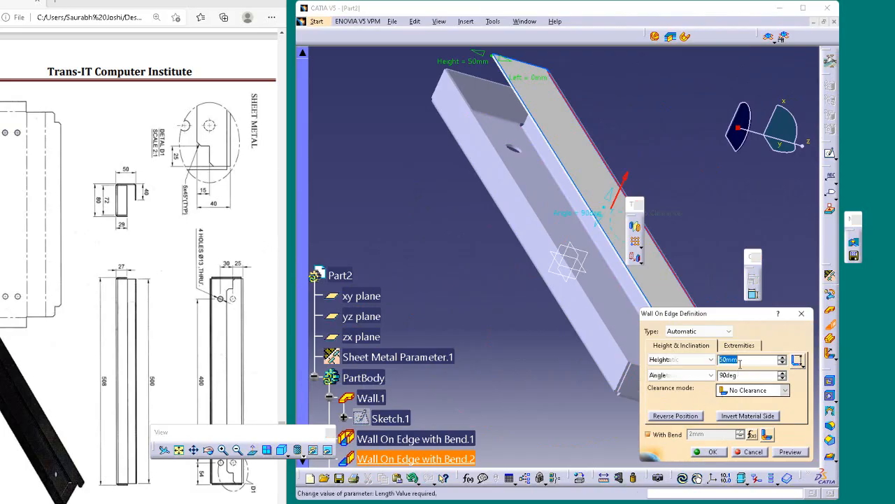
key(Return)
click(717, 230)
Start a Sheetmetal standard Cut Out with an Up to next limit and begin its profile sketch on the new wall's face
middle_drag(717, 231, 711, 233)
middle_drag(679, 262, 635, 270)
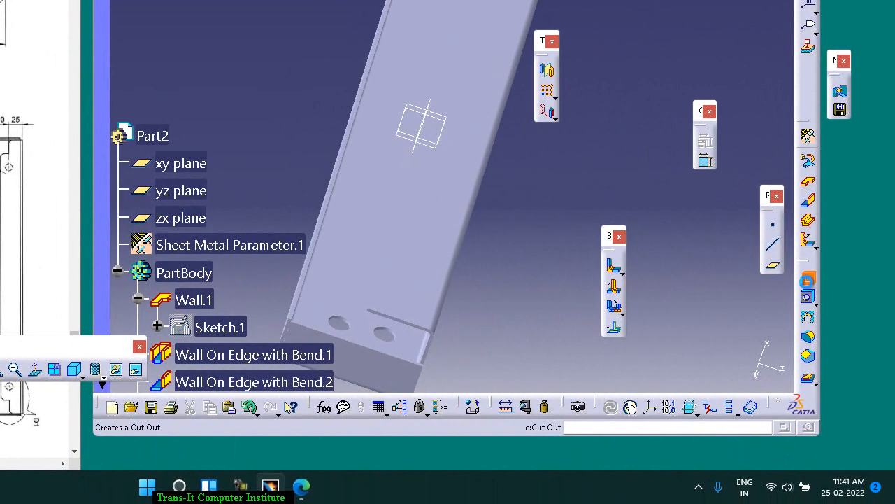
click(830, 382)
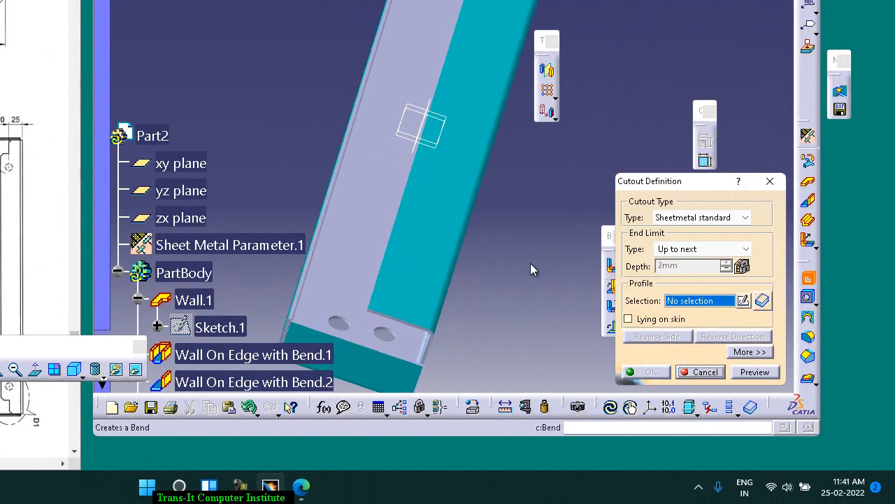
click(424, 249)
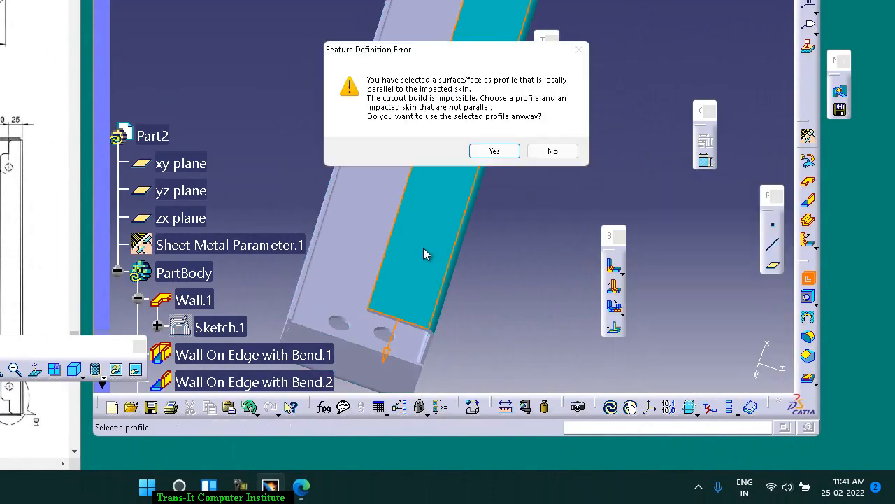
click(503, 161)
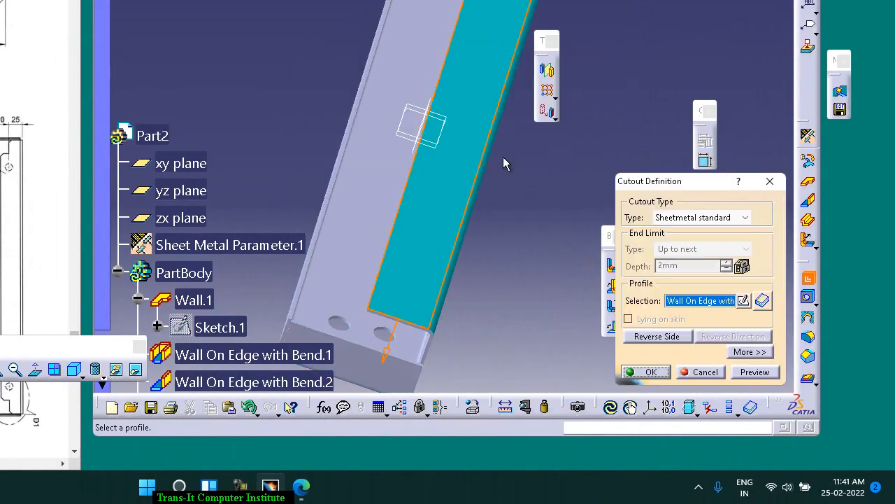
click(751, 304)
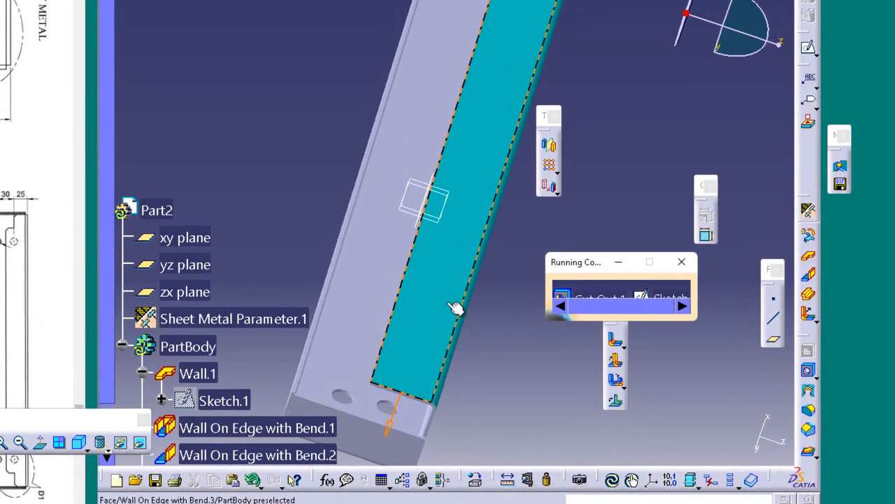
click(440, 224)
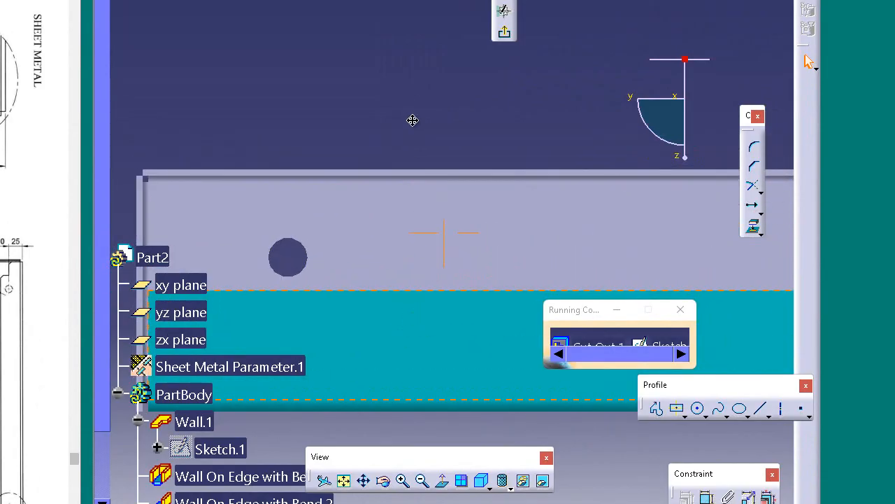
Draw a rectangle on the wall's face, starting from the corner where its free long edge meets the left end
middle_drag(415, 122, 532, 44)
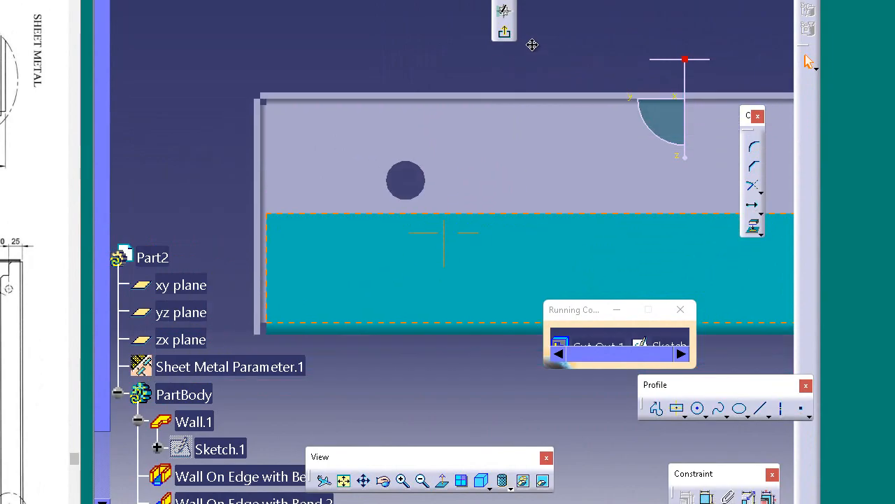
click(684, 415)
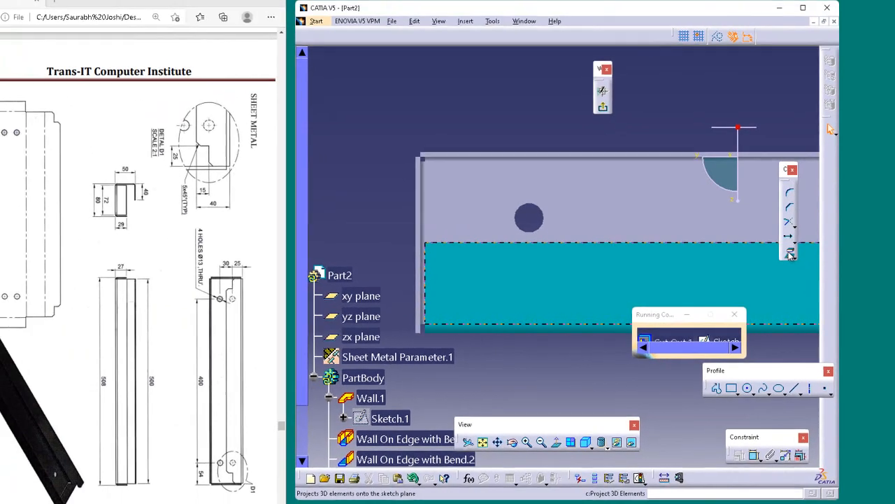
click(753, 225)
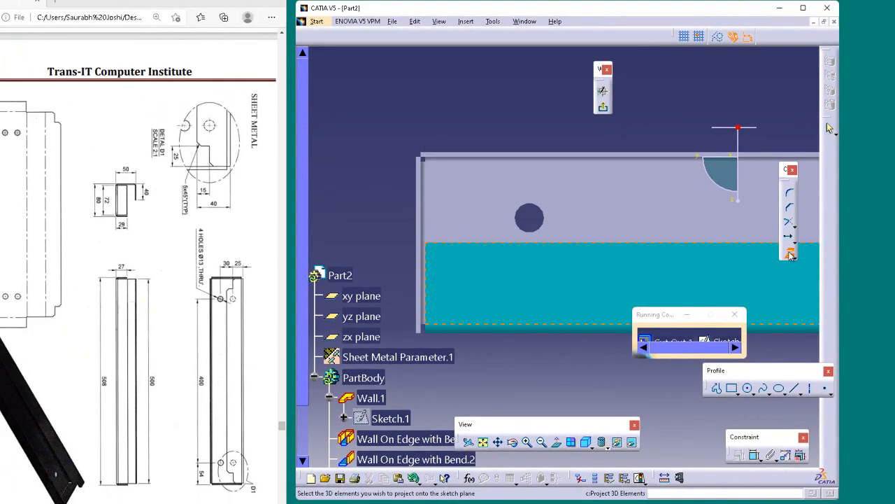
click(566, 244)
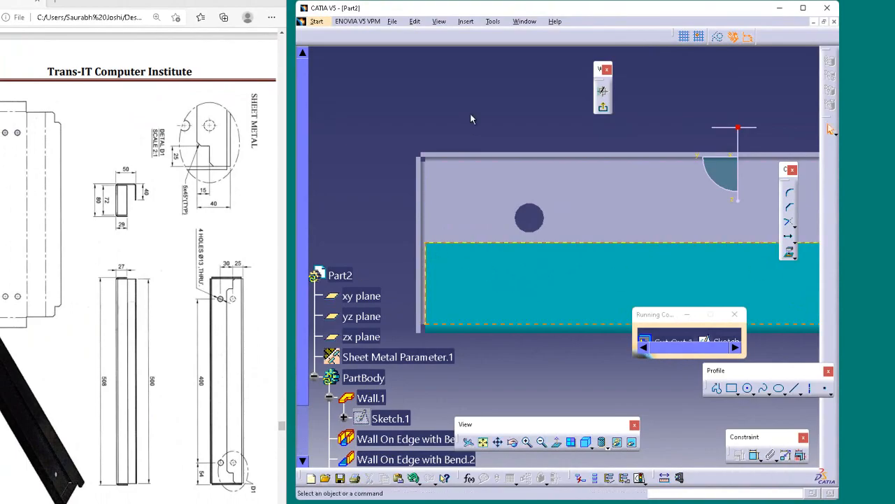
click(731, 388)
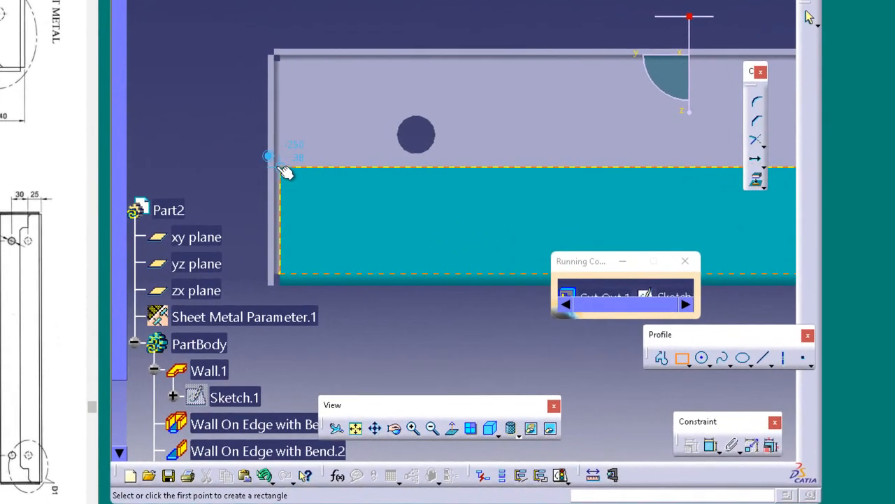
click(280, 168)
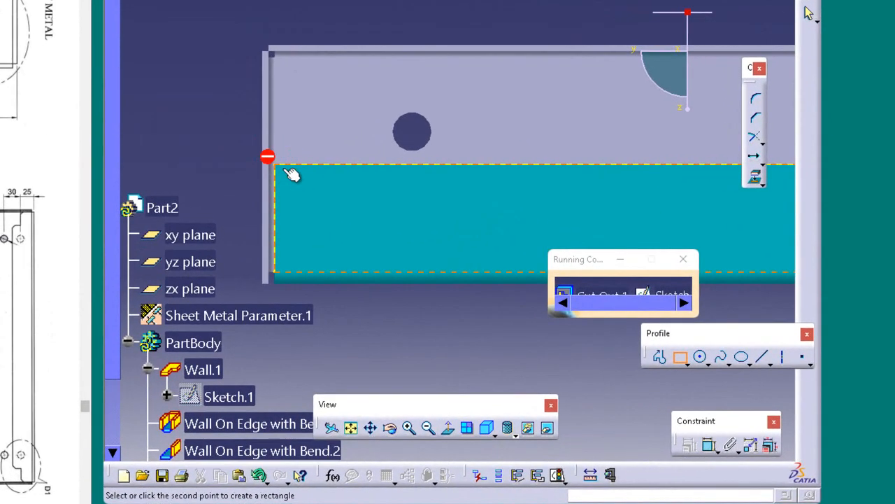
click(416, 222)
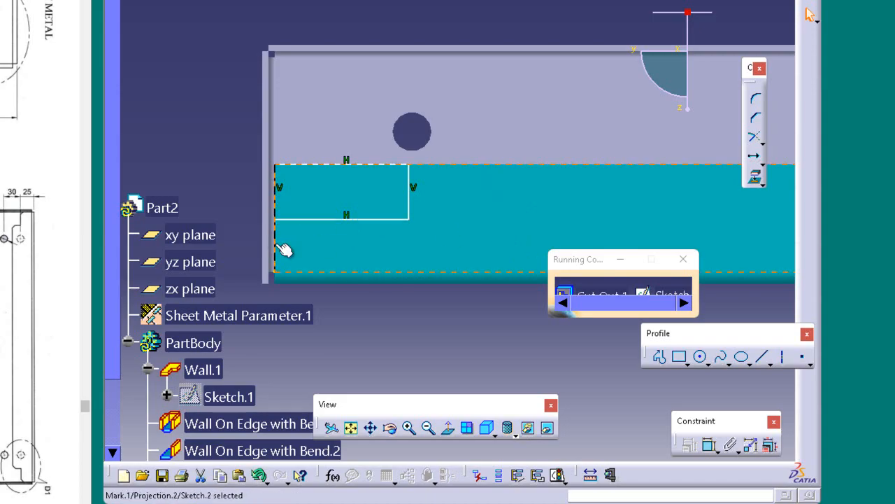
Draw a second rectangle about 78 mm long from the matching corner at the wall's other end and exit the sketch
ctrl+middle_drag(432, 308, 423, 460)
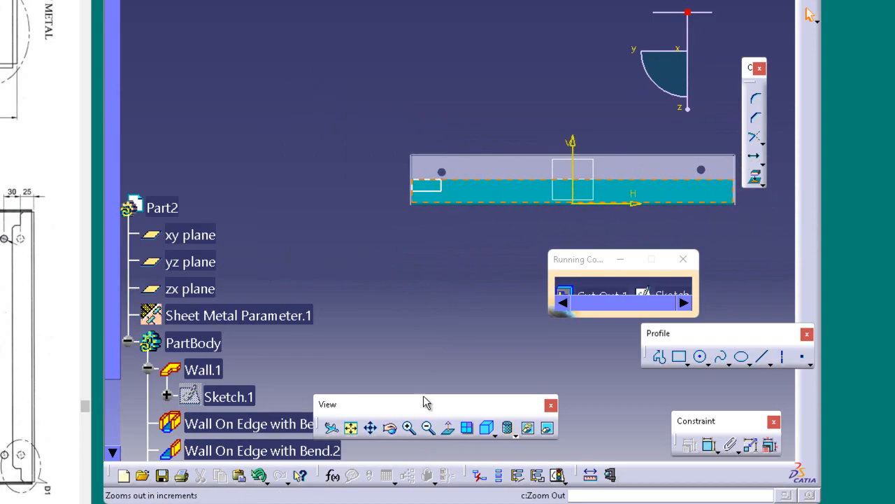
middle_drag(437, 316, 249, 308)
ctrl+middle_drag(451, 308, 449, 254)
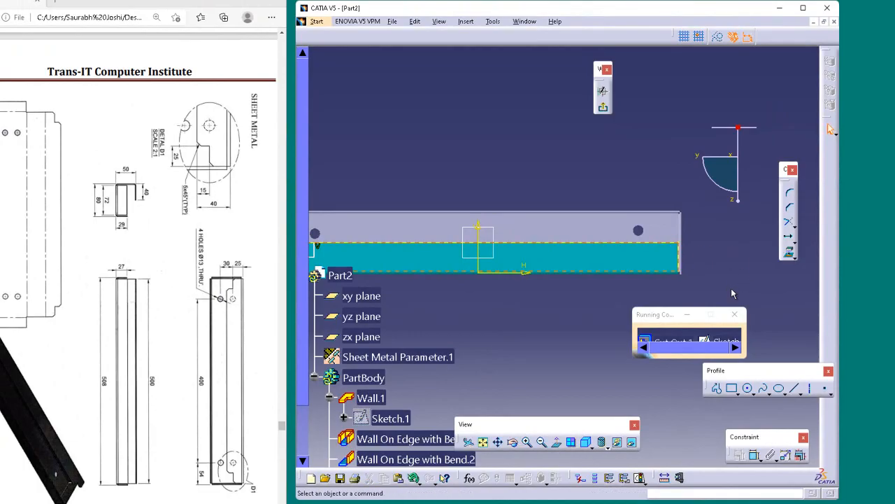
click(732, 387)
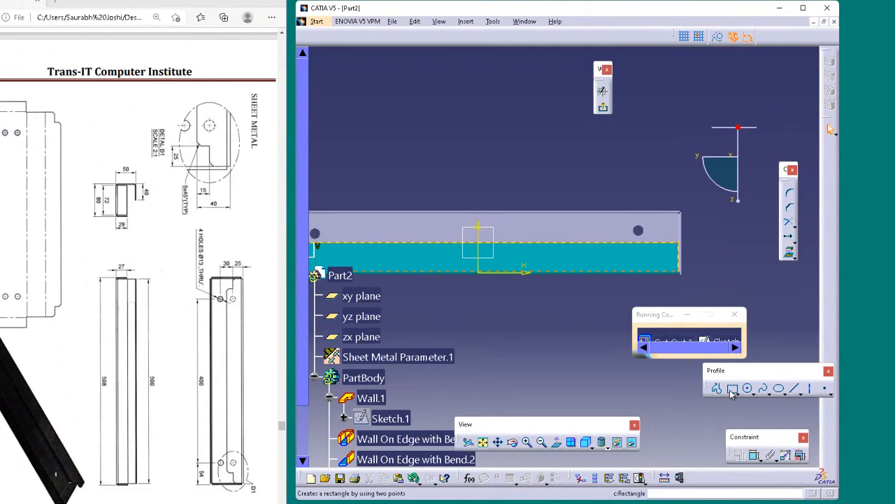
click(682, 244)
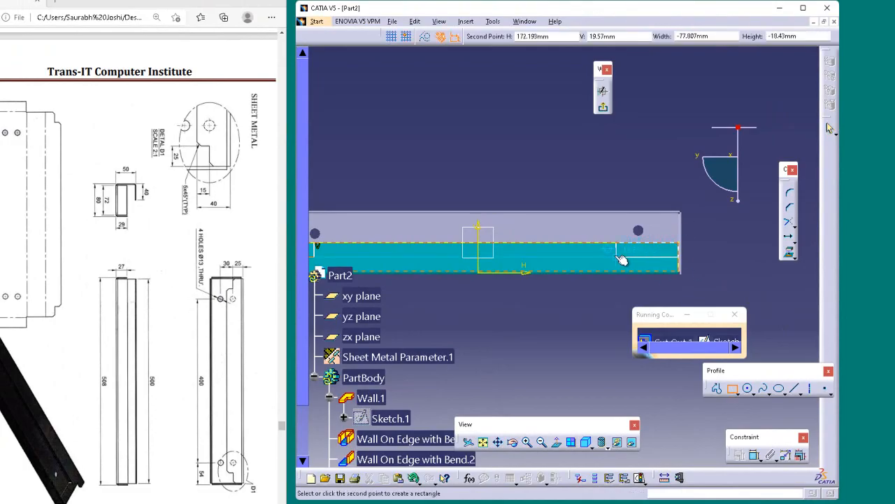
click(618, 260)
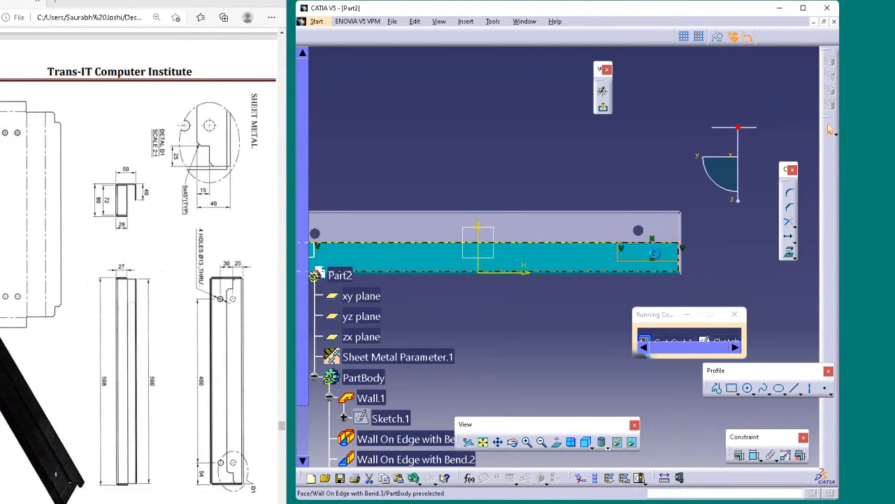
ctrl+middle_drag(704, 287, 708, 261)
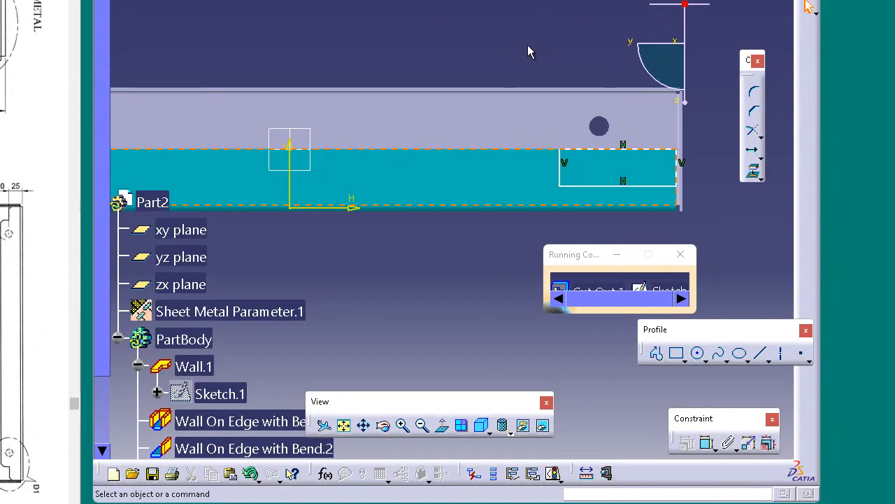
ctrl+middle_drag(529, 51, 548, 106)
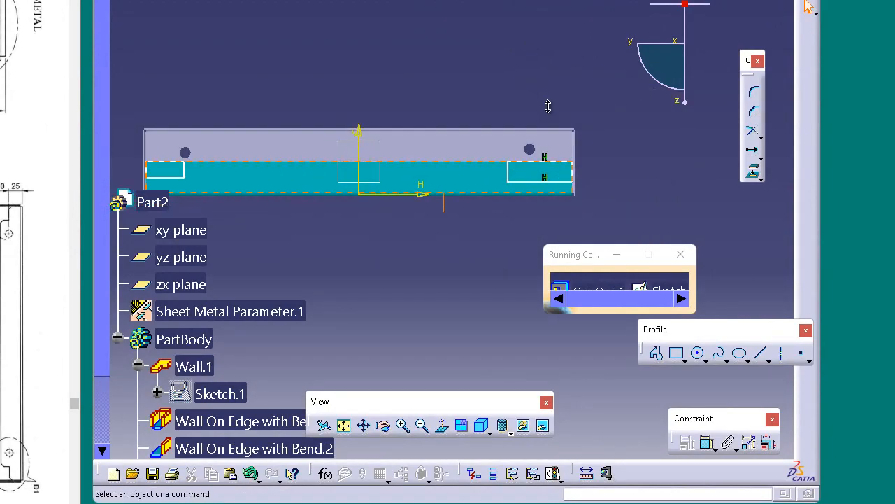
middle_drag(466, 85, 485, 208)
middle_drag(438, 229, 488, 305)
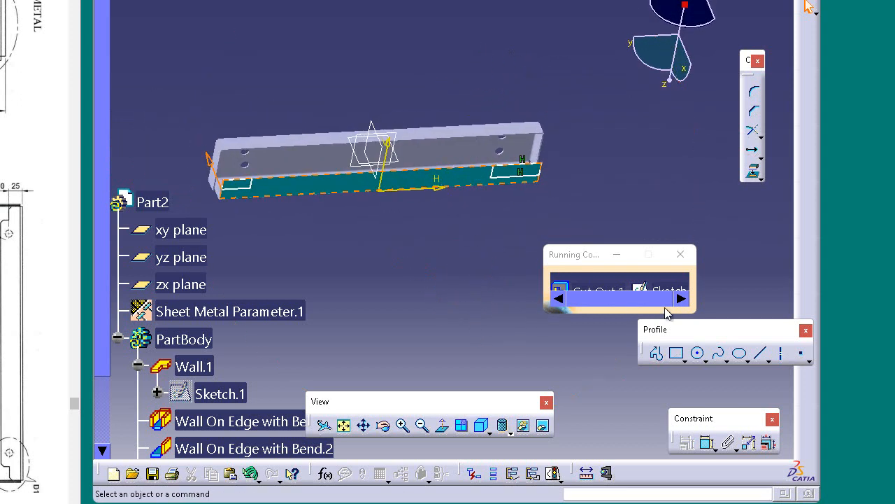
click(809, 0)
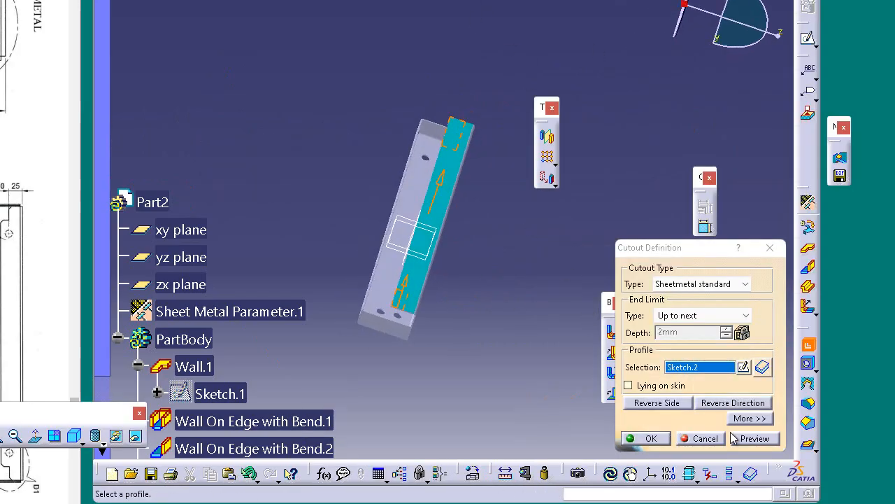
Reverse the cutout's direction and cut both rectangular end notches out of the wall
middle_drag(404, 77, 543, 84)
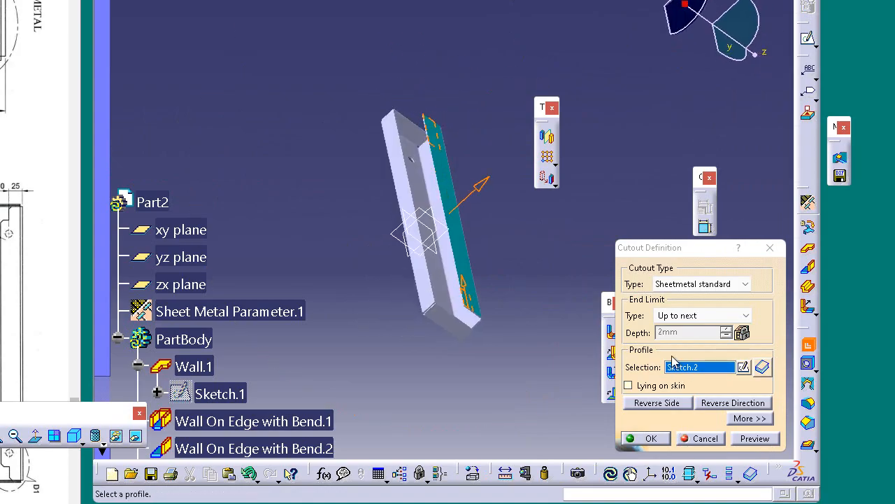
click(657, 403)
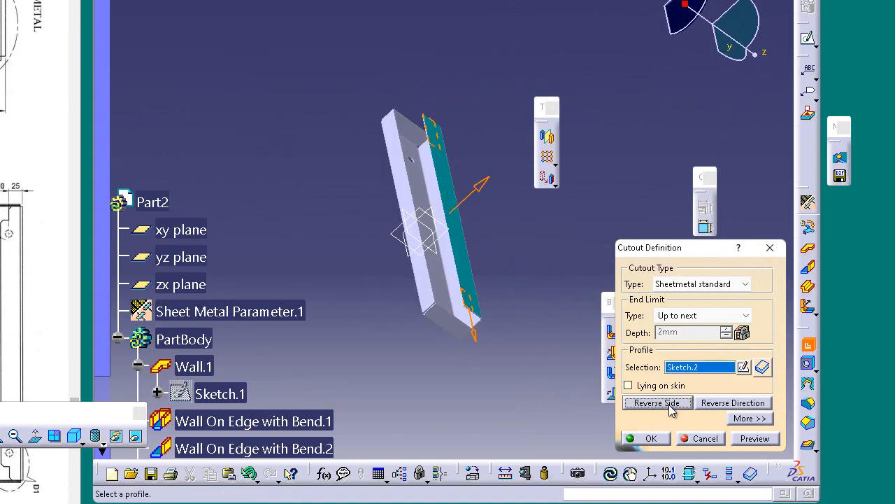
click(669, 404)
click(732, 404)
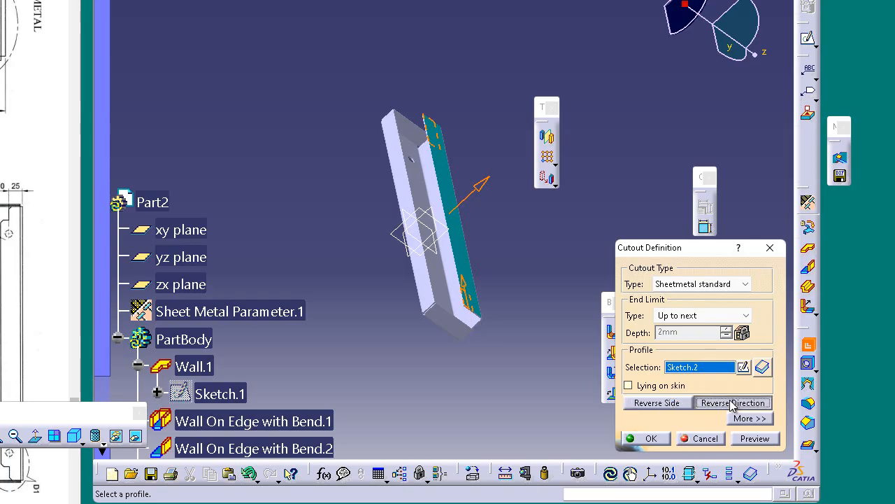
click(767, 440)
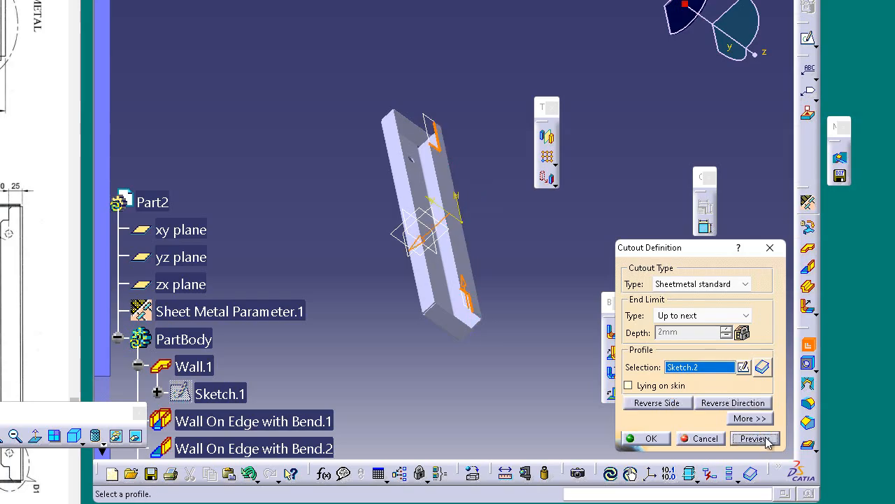
click(654, 438)
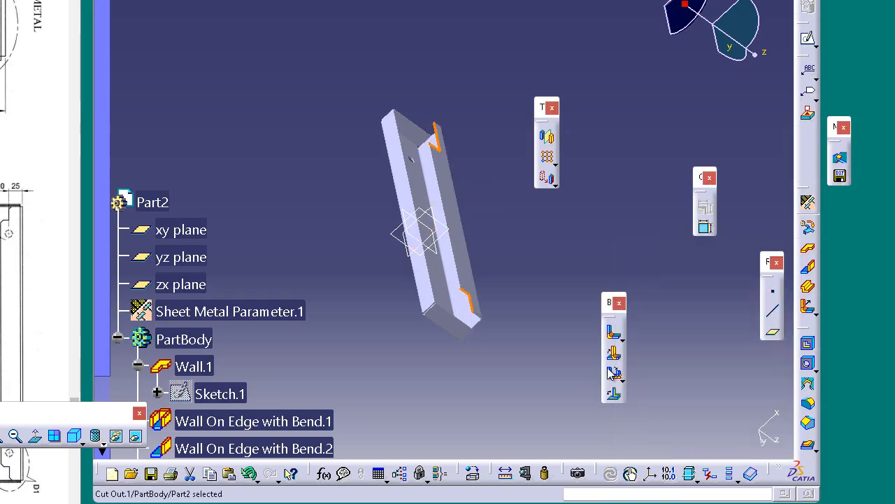
middle_drag(588, 235, 469, 250)
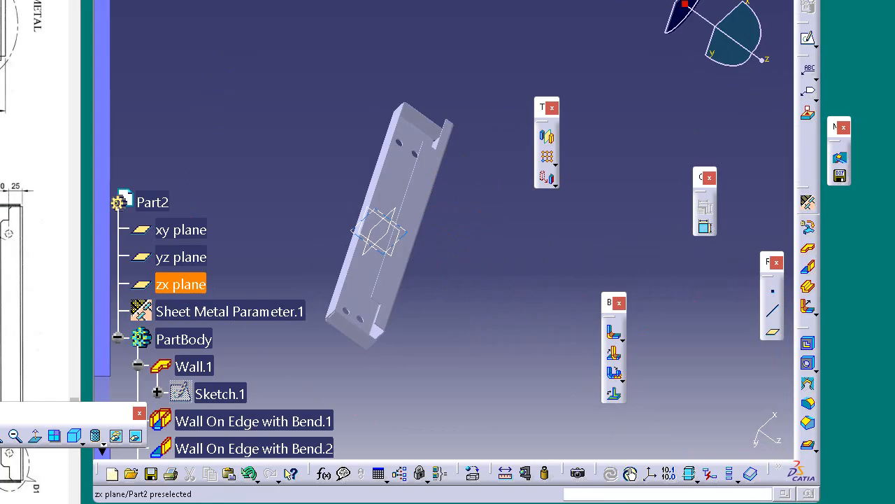
Start a 5 mm by 45° Chamfer and select the two corner edges of the notch at the wall's first end
middle_drag(489, 277, 608, 75)
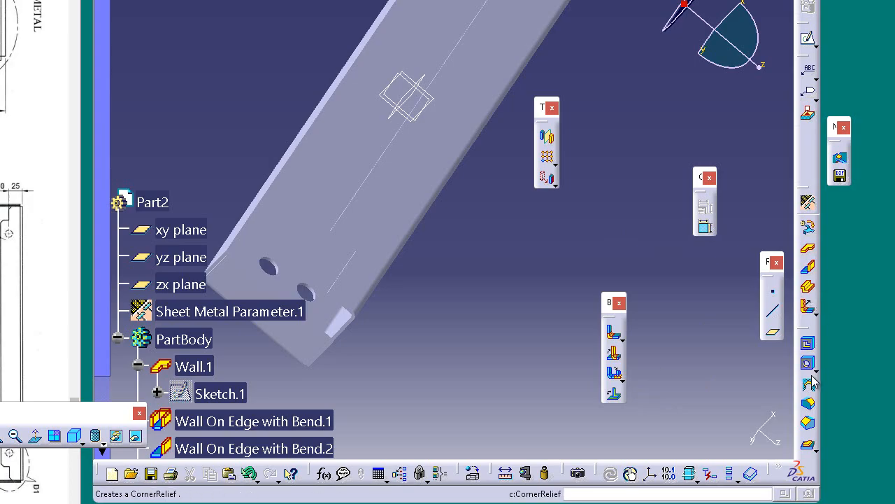
click(809, 424)
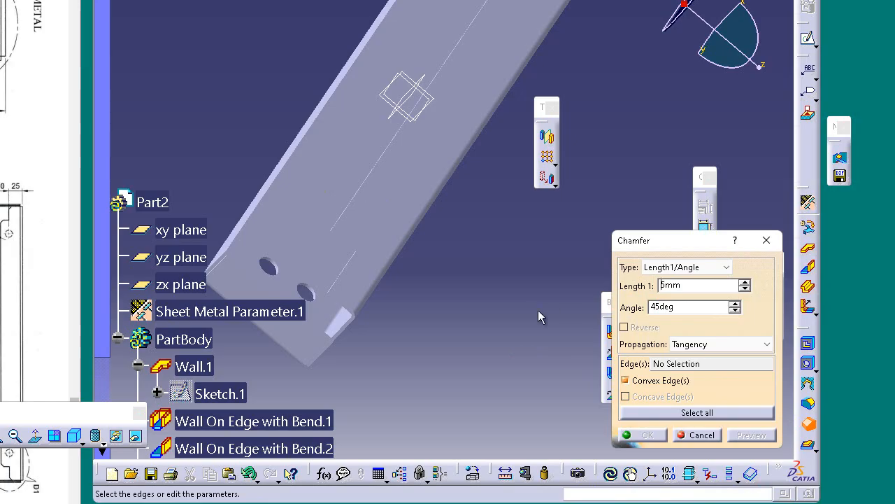
middle_drag(464, 296, 546, 264)
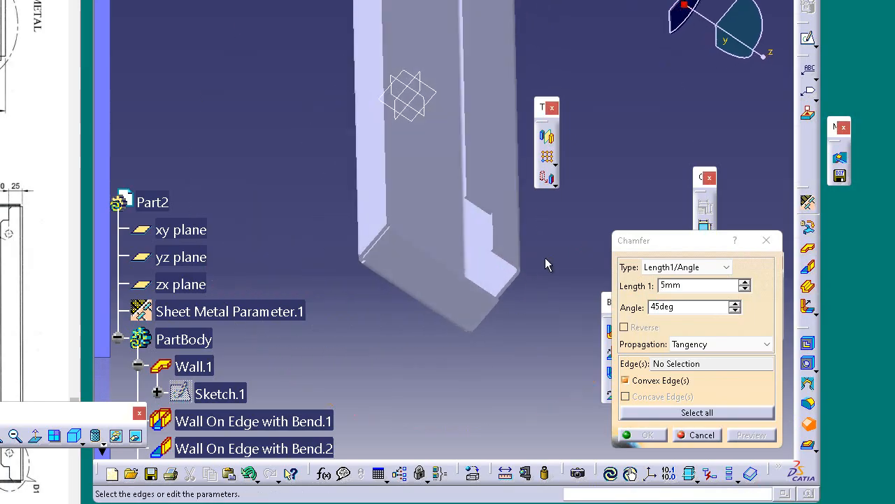
ctrl+middle_drag(531, 295, 529, 196)
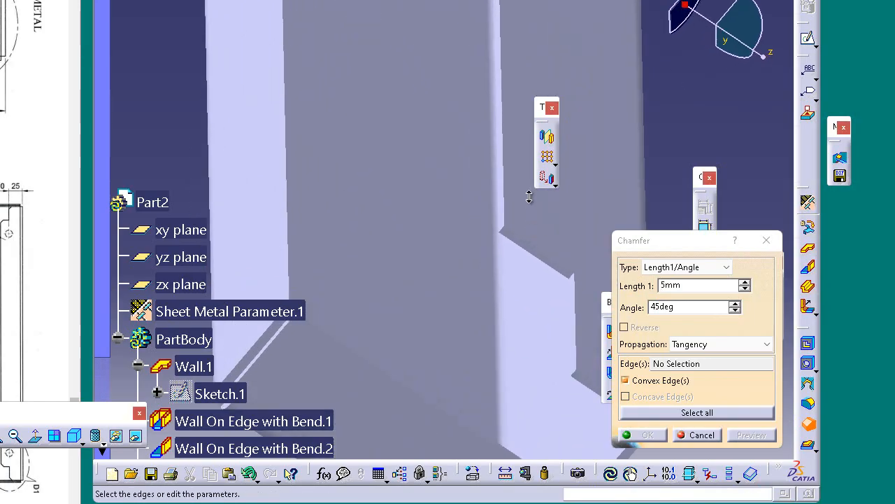
click(508, 232)
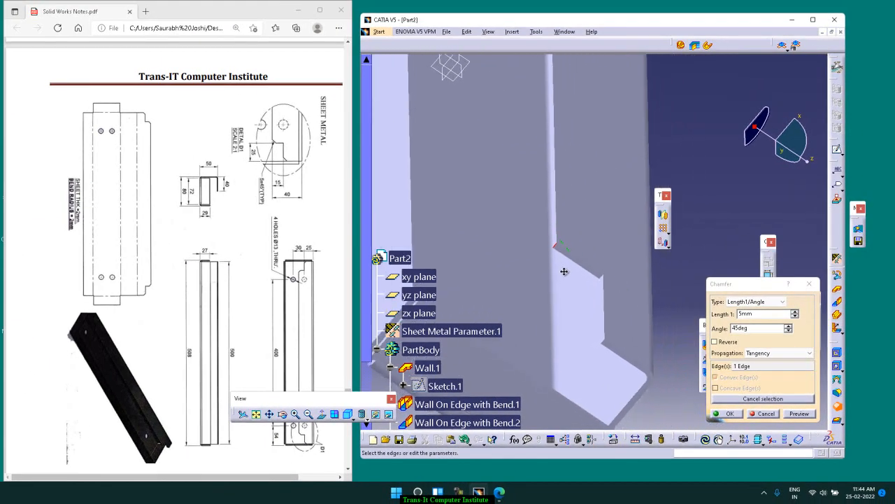
middle_drag(563, 272, 562, 269)
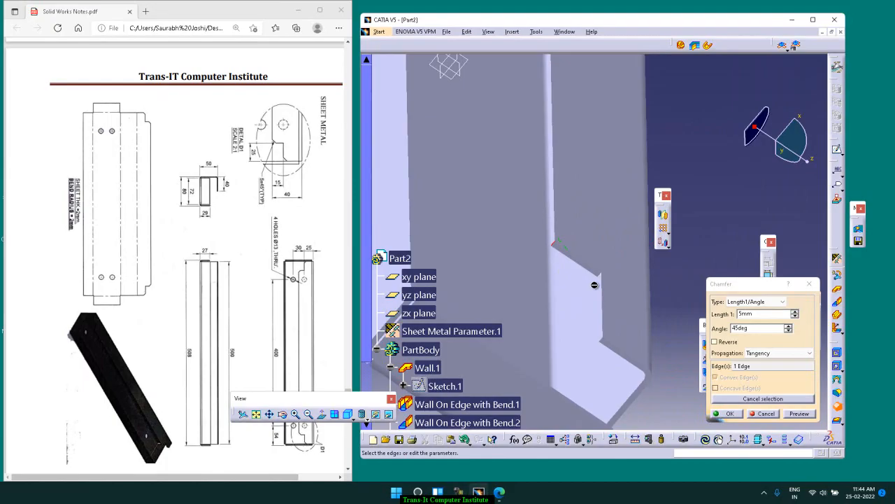
click(602, 340)
Add the two corner edges of the notch at the wall's other end and create the chamfers
middle_drag(618, 242, 602, 348)
middle_drag(516, 248, 533, 336)
middle_drag(500, 300, 820, 353)
middle_drag(572, 347, 579, 272)
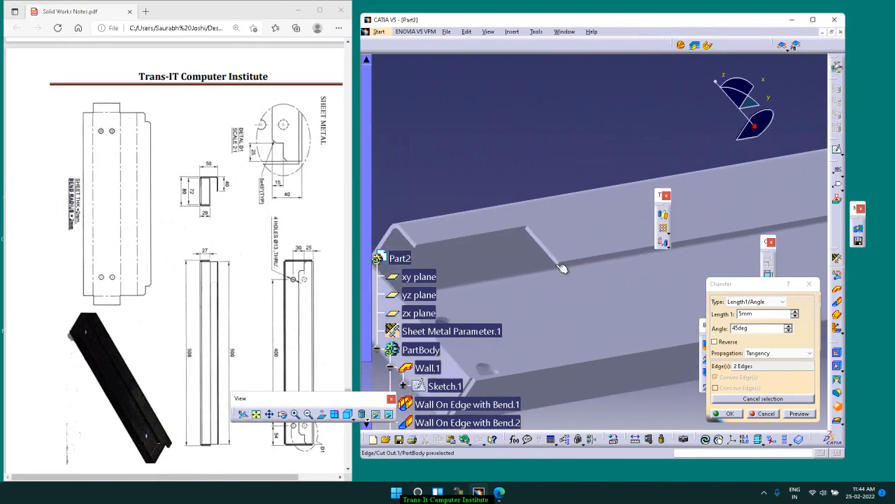
middle_drag(564, 274, 555, 246)
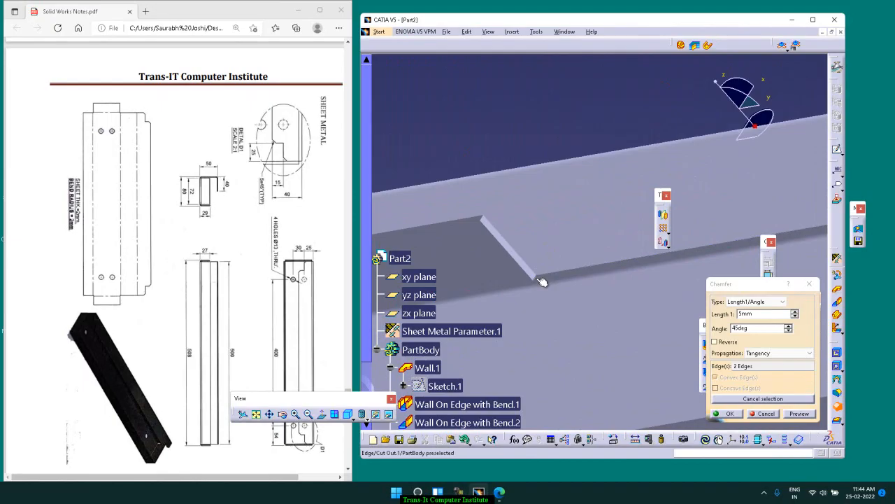
click(538, 277)
middle_drag(552, 311, 497, 270)
click(498, 268)
middle_drag(540, 169, 533, 254)
click(802, 414)
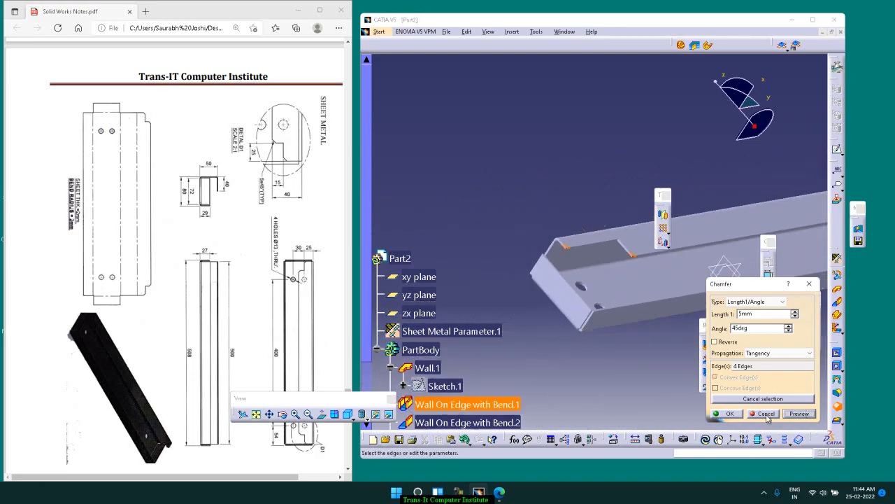
click(727, 414)
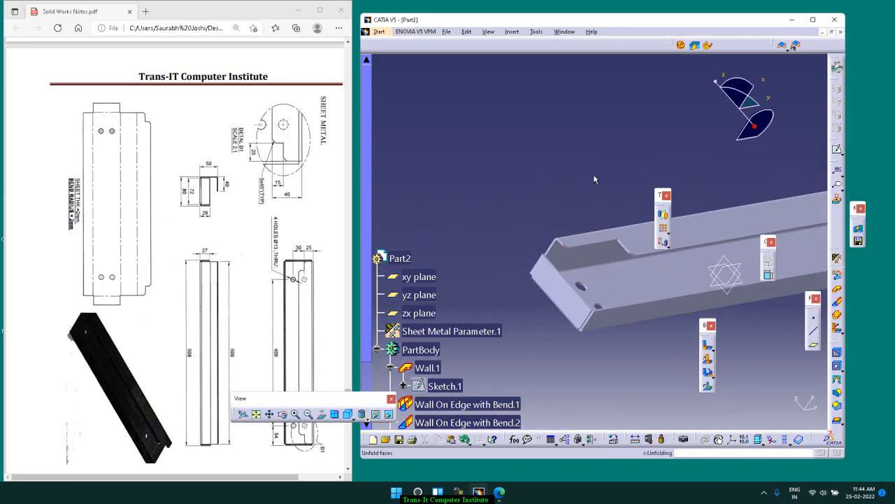
Save the part as Part4 in a new folder named sheetmetal inside the catia folder on drive D
middle_drag(591, 155, 534, 258)
middle_drag(608, 187, 546, 219)
click(446, 31)
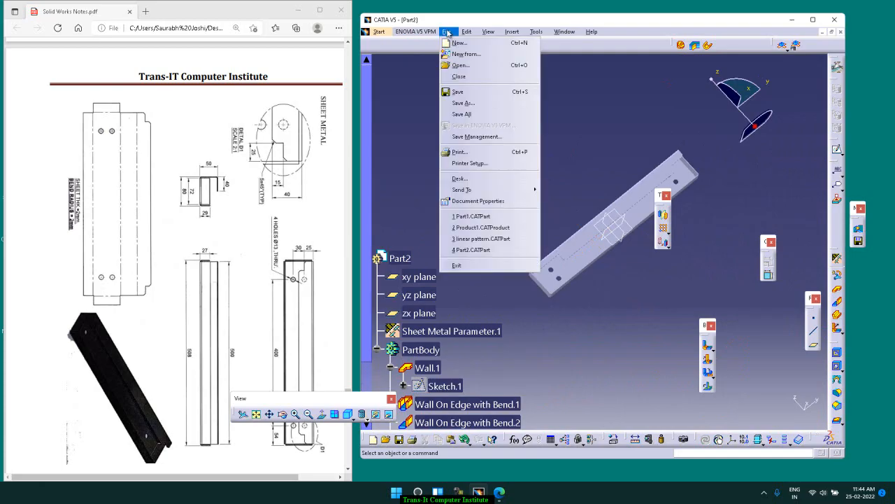
click(487, 107)
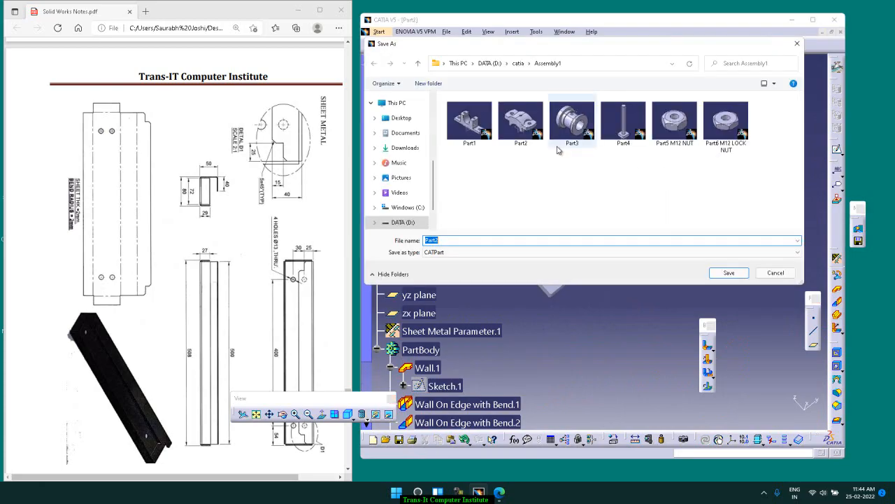
click(518, 63)
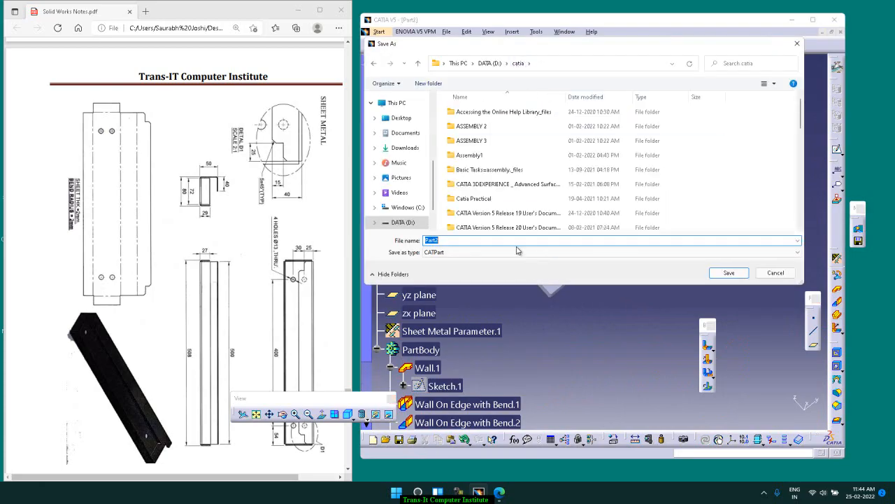
click(428, 84)
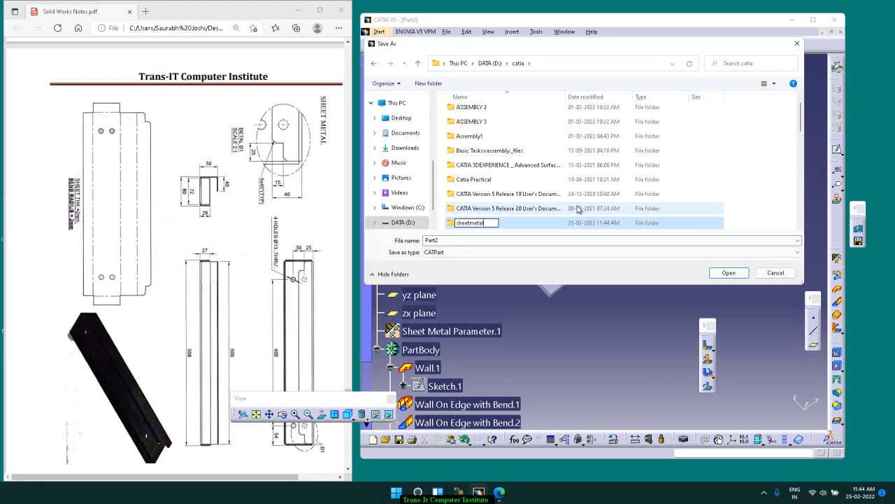
key(Return)
key(Return)
double_click(459, 239)
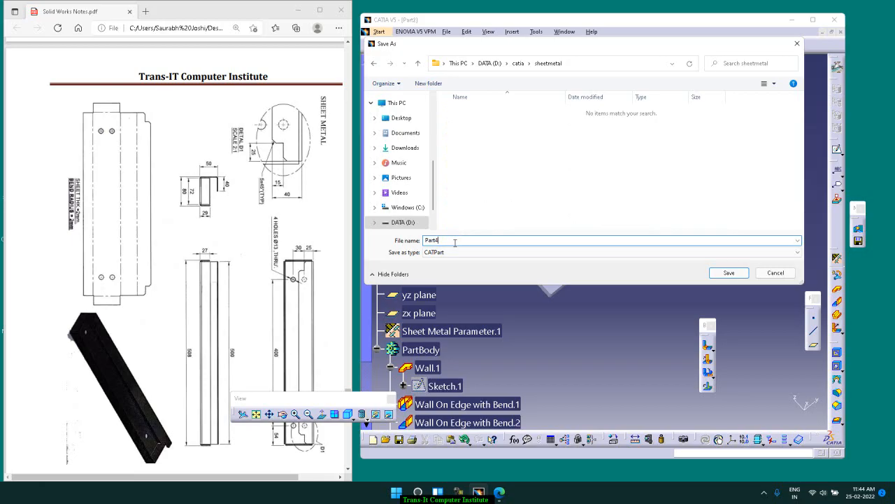
click(717, 272)
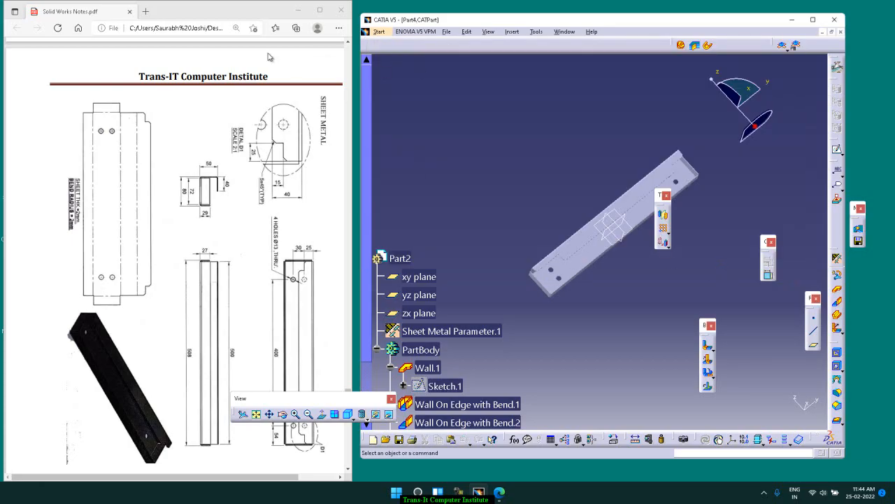
Move the PDF out of the way and bring up Drawing1 in the maximized CATIA window
click(298, 10)
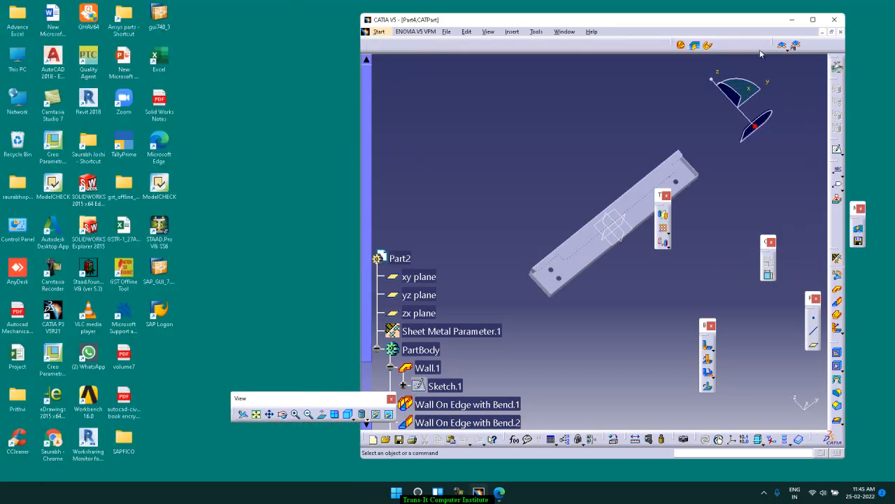
click(813, 19)
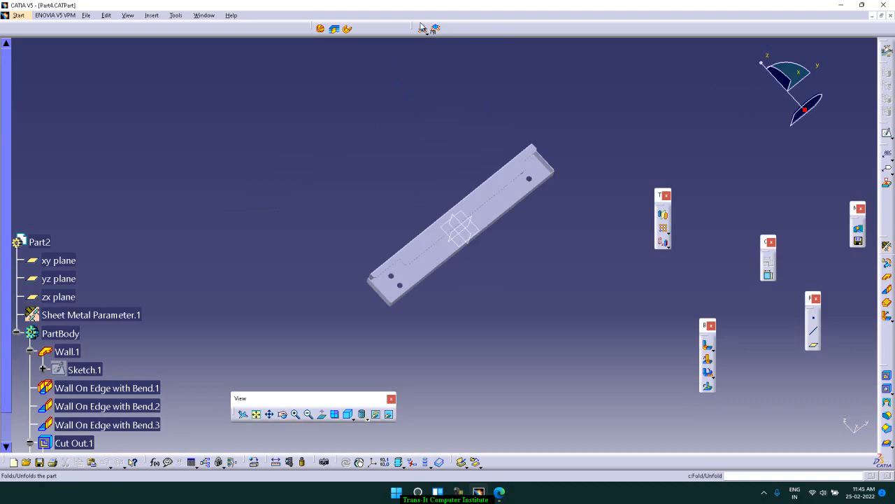
click(202, 15)
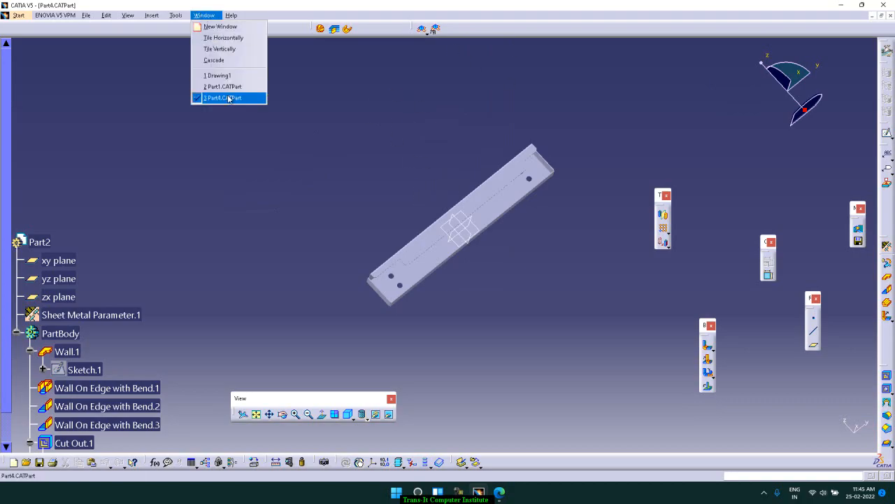
click(221, 75)
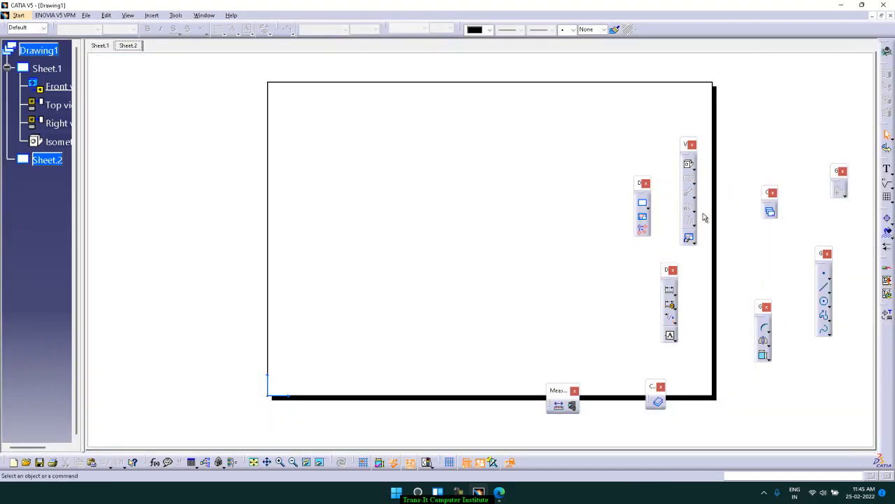
Generate a front view of Part4 on Sheet.2, using the long side wall's face as the reference plane
click(693, 169)
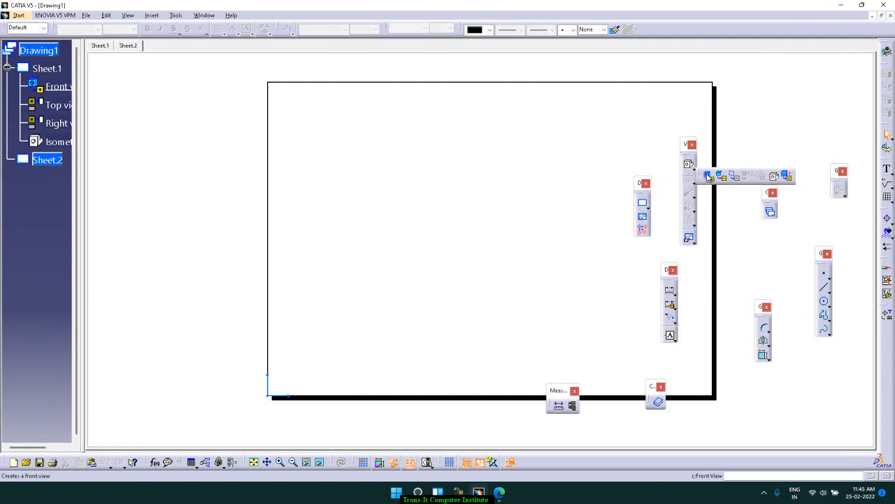
click(708, 177)
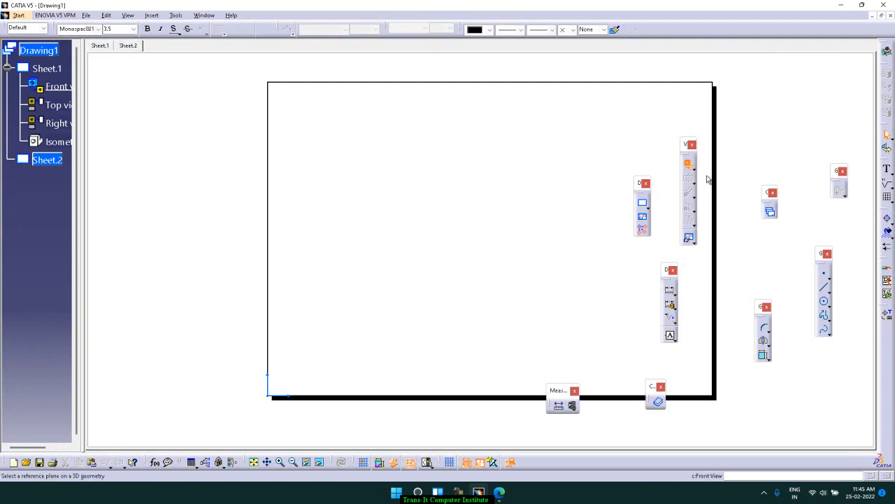
click(202, 15)
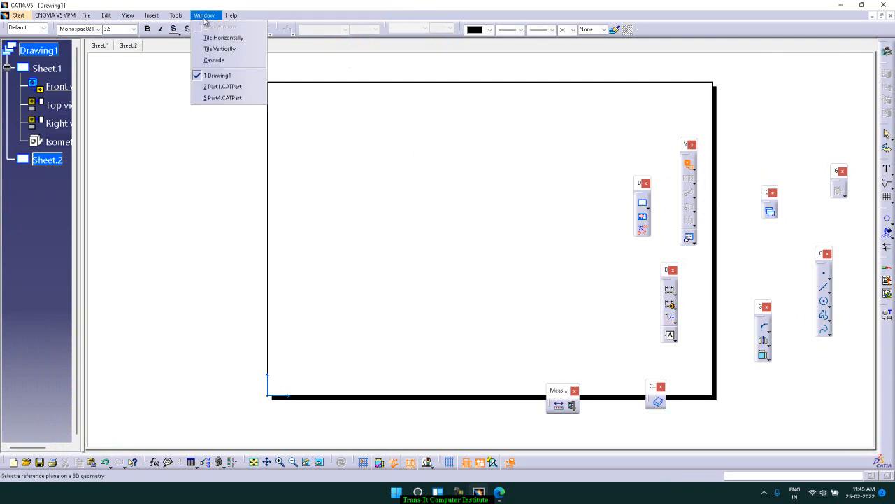
click(229, 98)
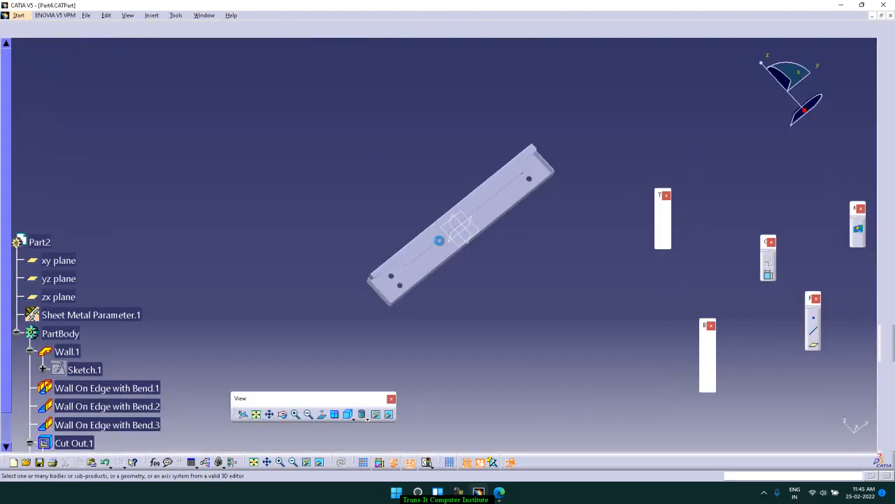
middle_drag(506, 265, 410, 165)
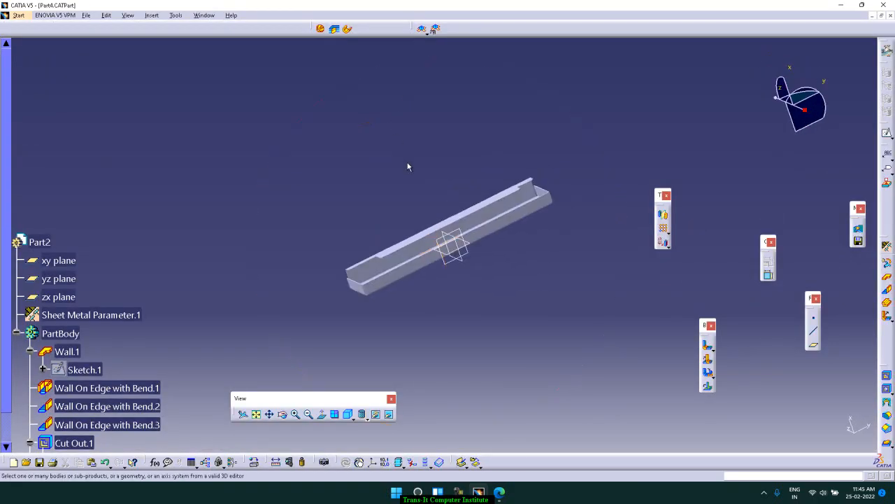
click(419, 267)
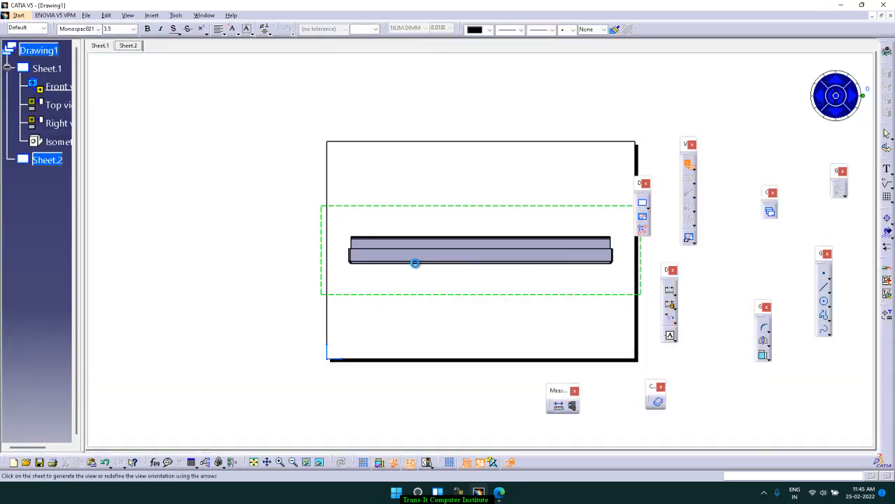
click(837, 98)
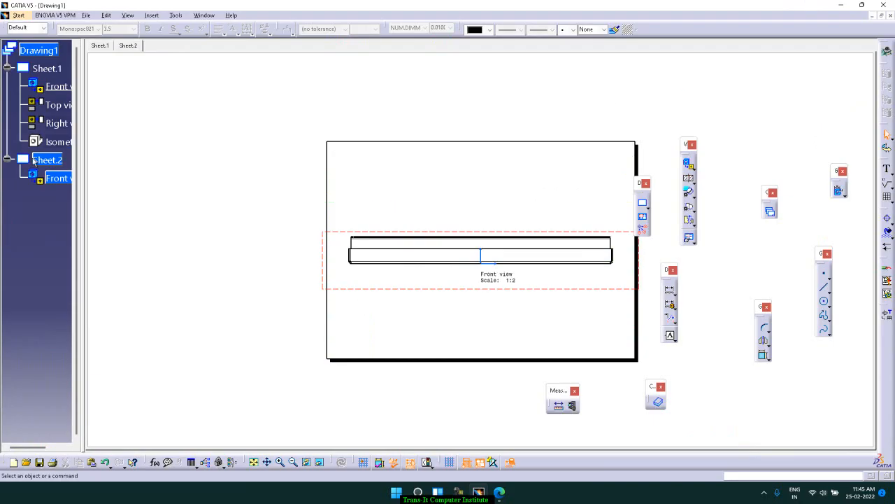
Set Sheet.2's scale to 1:4 and move the front view to the sheet's lower-left area
right_click(47, 167)
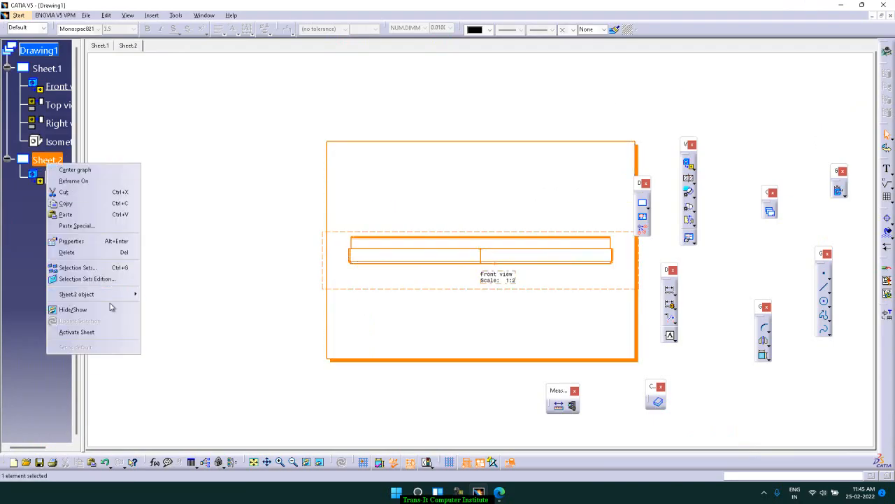
click(96, 242)
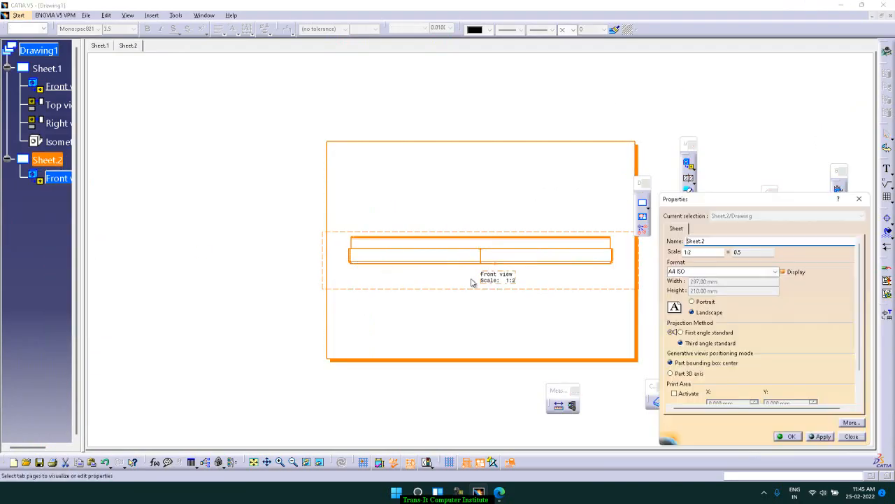
click(714, 253)
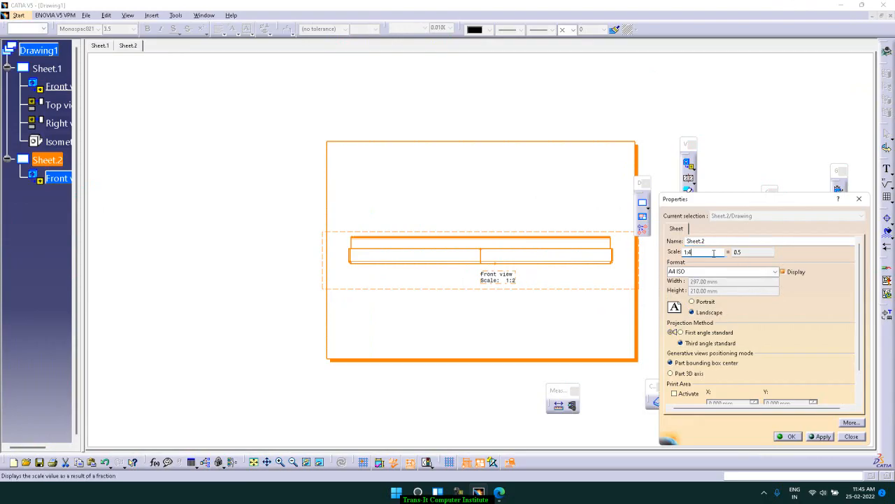
key(Return)
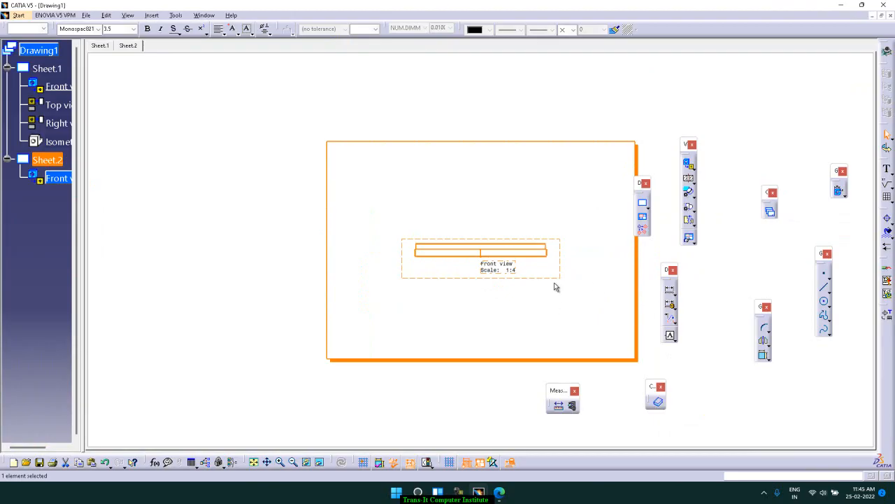
drag(547, 283, 486, 341)
click(544, 101)
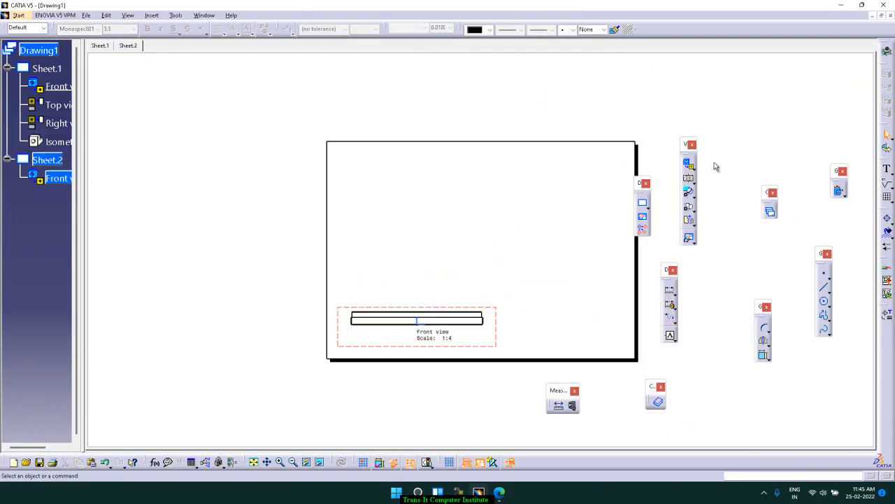
Generate an unfolded view of Part4 on Sheet.2, using the face of Wall On Edge with Bend.1 as the reference plane
click(689, 192)
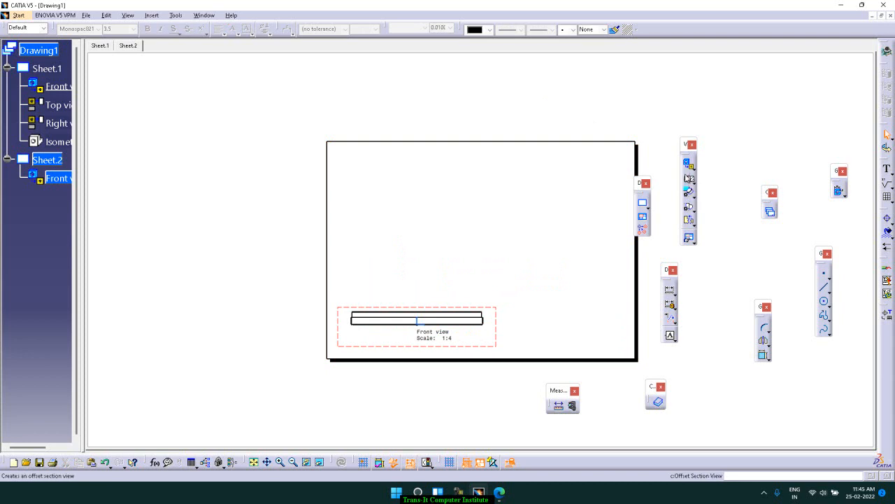
click(690, 166)
click(692, 167)
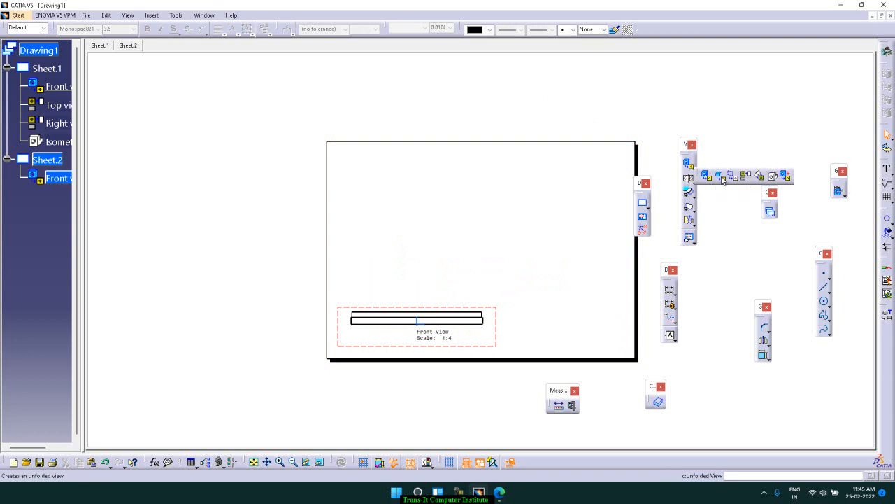
click(721, 177)
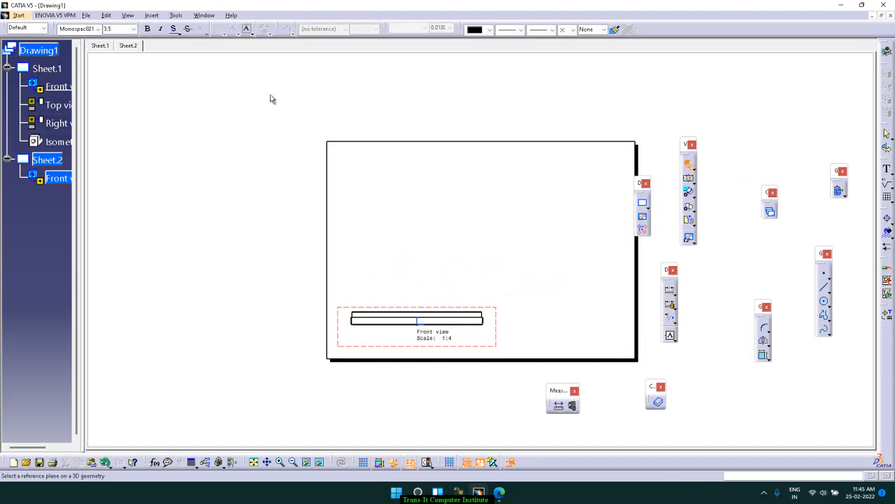
click(210, 16)
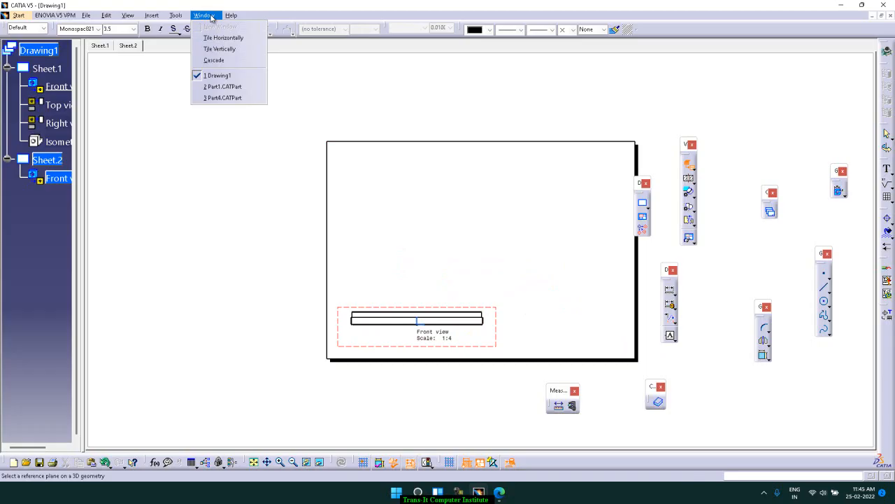
click(237, 99)
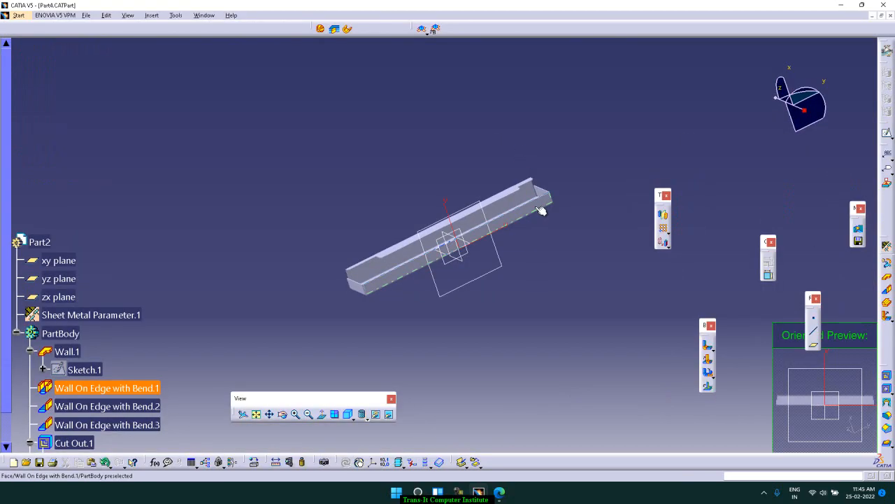
click(541, 210)
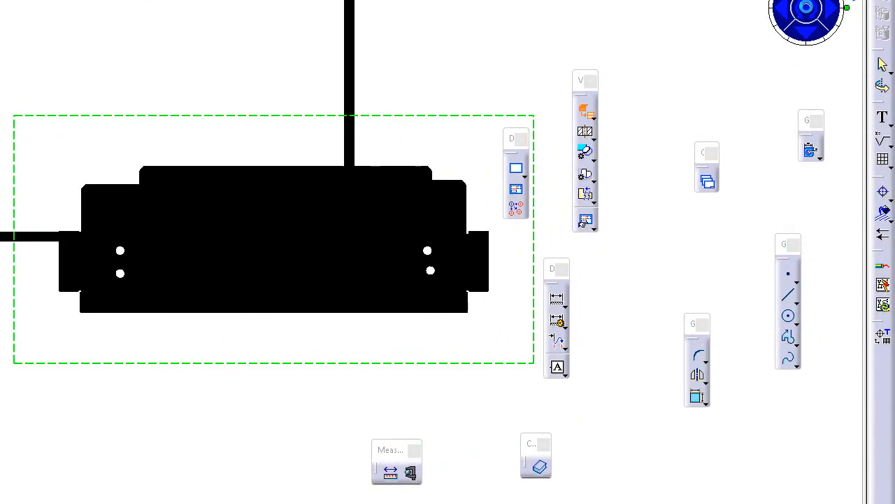
click(835, 98)
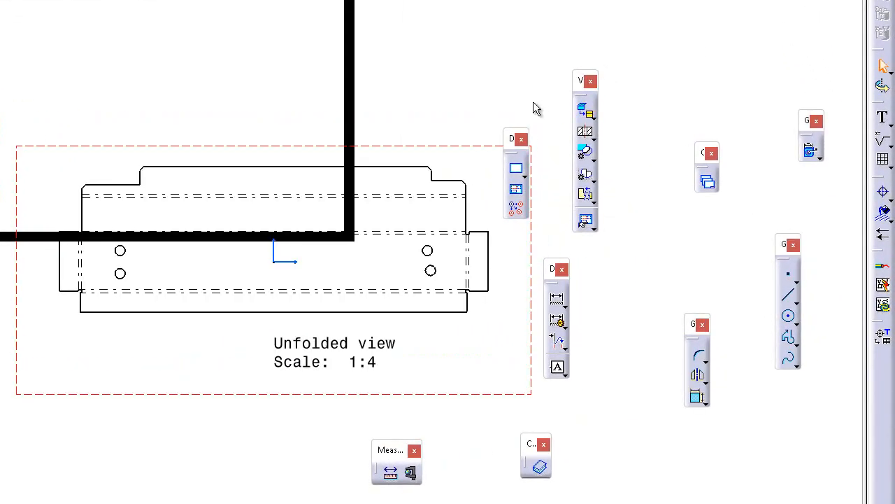
Move the unfolded view fully inside Sheet.2, into the upper-right area of the sheet above the front view
ctrl+middle_drag(498, 47, 472, 177)
drag(355, 218, 279, 85)
click(389, 58)
mouse_move(364, 131)
ctrl+middle_down()
mouse_move(357, 54)
mouse_move(431, 211)
ctrl+middle_up()
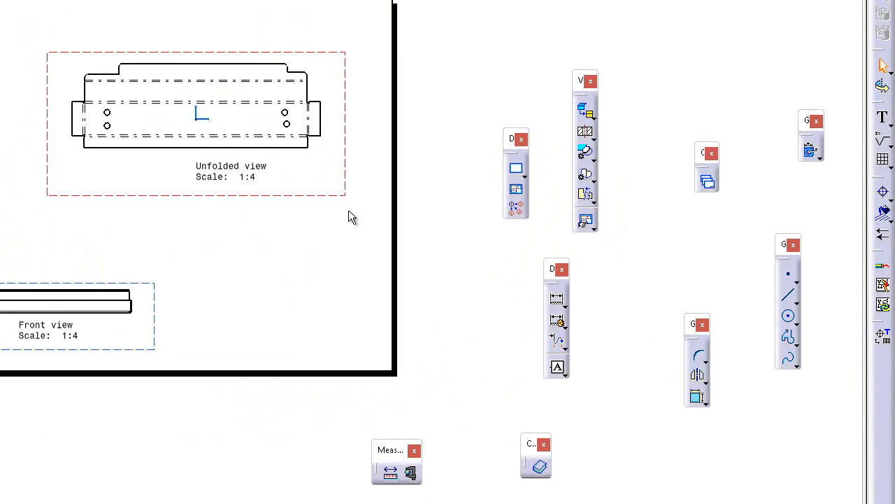
Make Sheet.1, which holds the bracket's front, top, right and isometric views, the active sheet
click(586, 112)
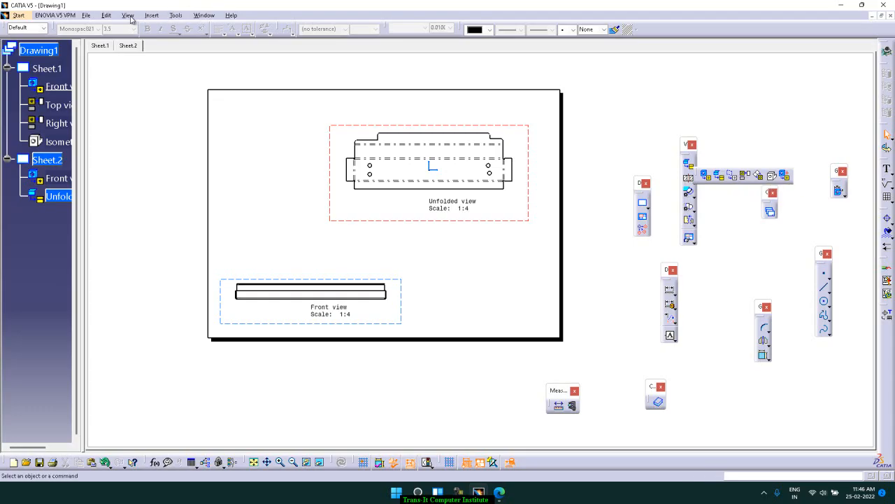
click(101, 45)
click(101, 46)
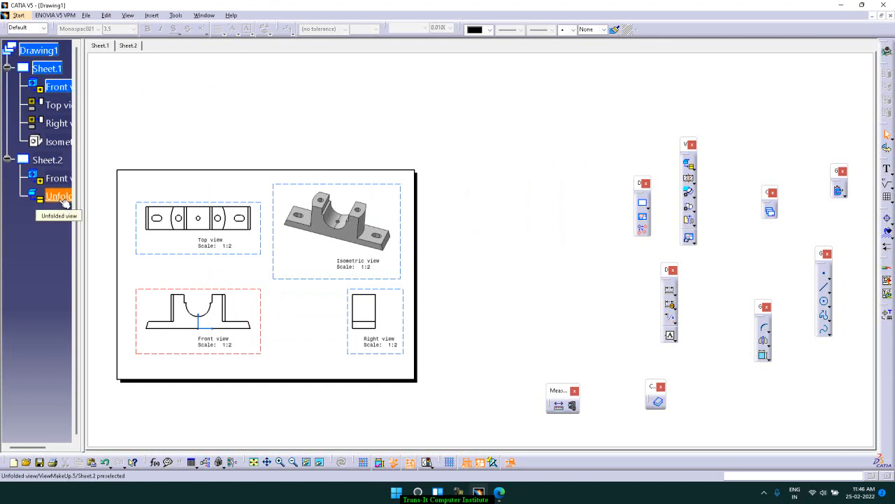
click(56, 160)
double_click(56, 160)
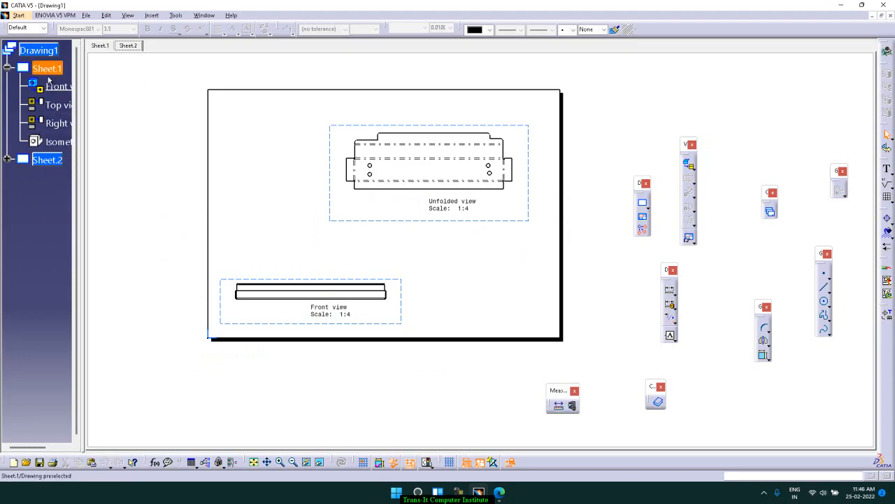
click(7, 159)
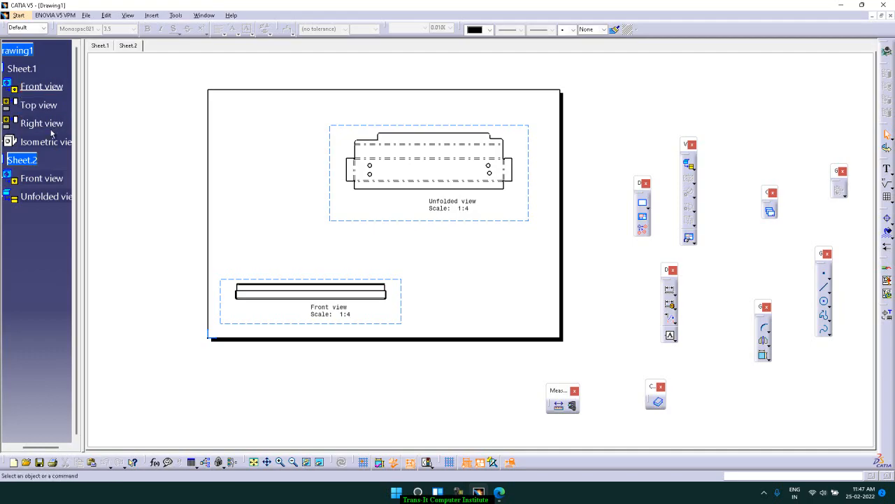
click(106, 47)
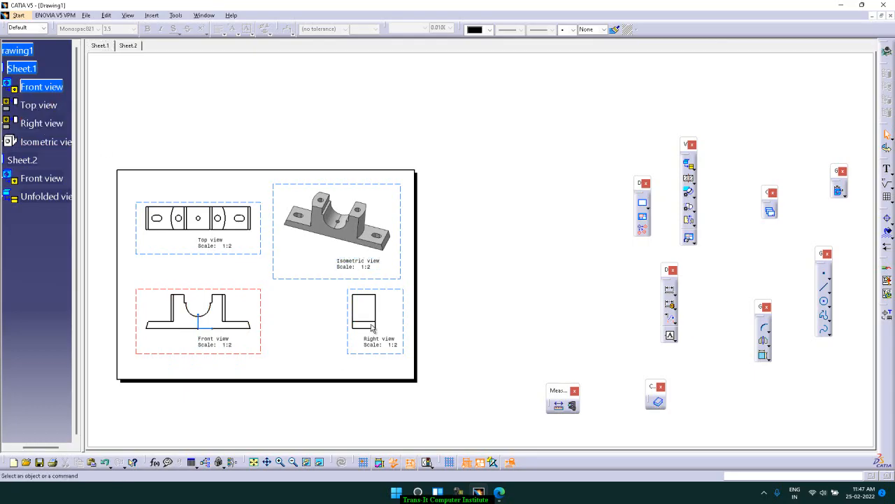
right_click(404, 320)
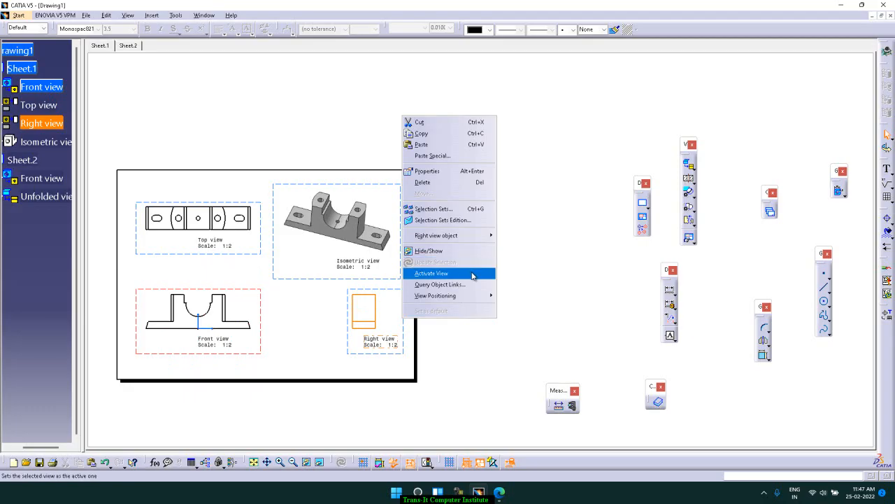
click(519, 170)
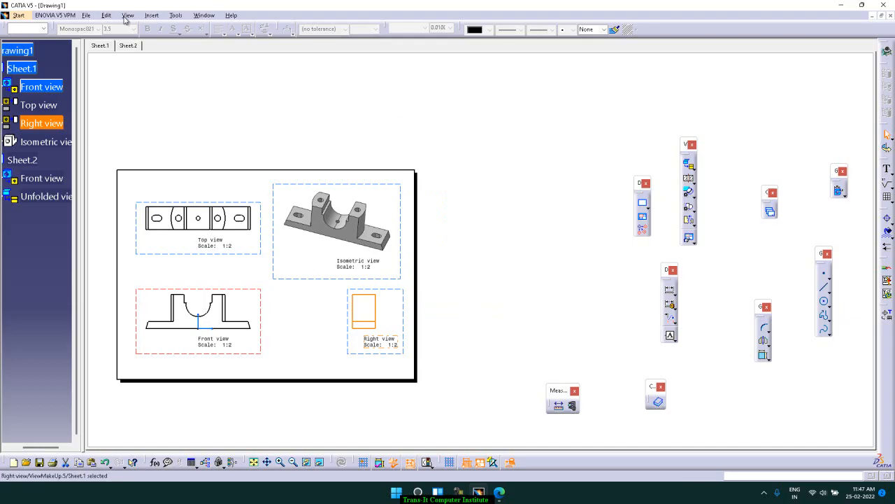
click(695, 166)
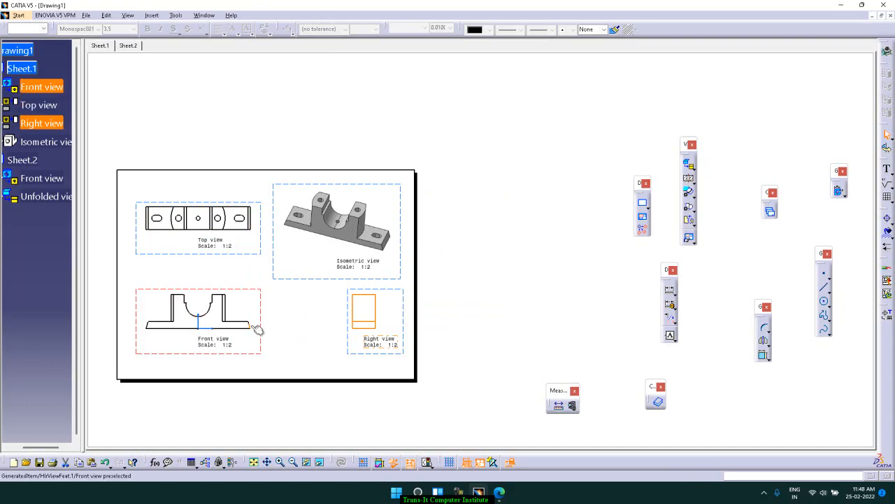
click(692, 168)
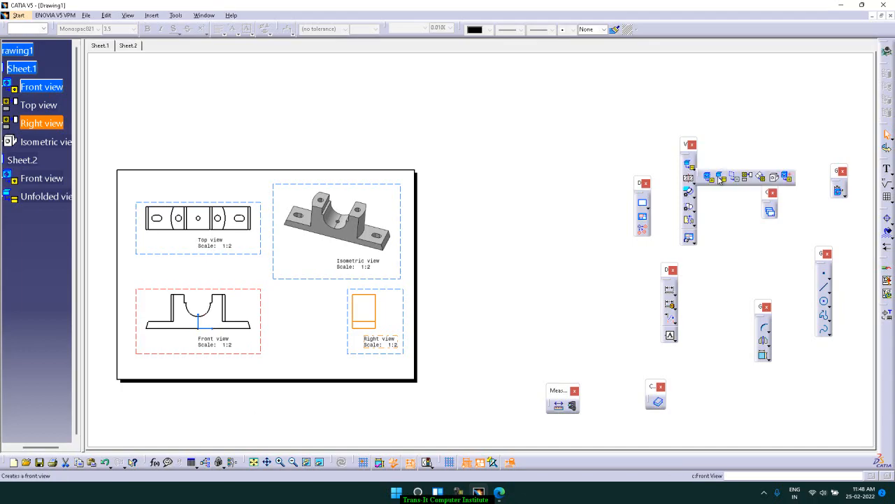
click(761, 181)
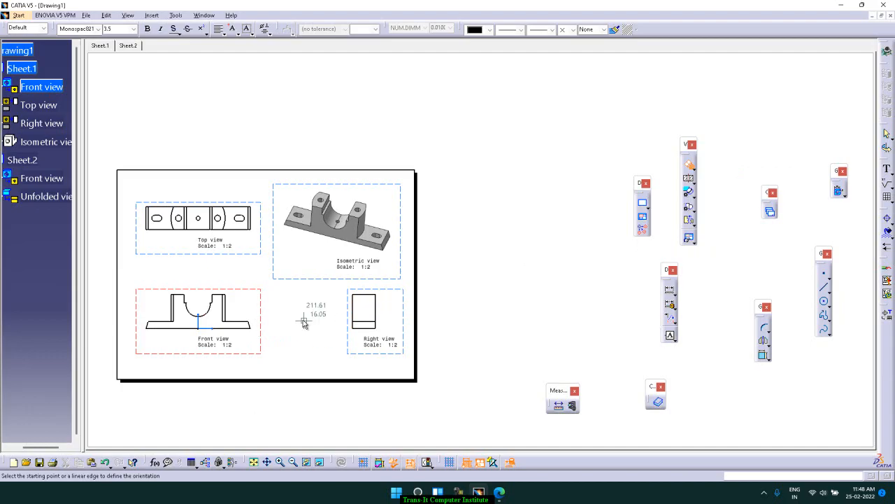
mouse_move(305, 324)
ctrl+middle_down()
mouse_move(303, 276)
mouse_move(421, 267)
mouse_move(636, 203)
ctrl+middle_up()
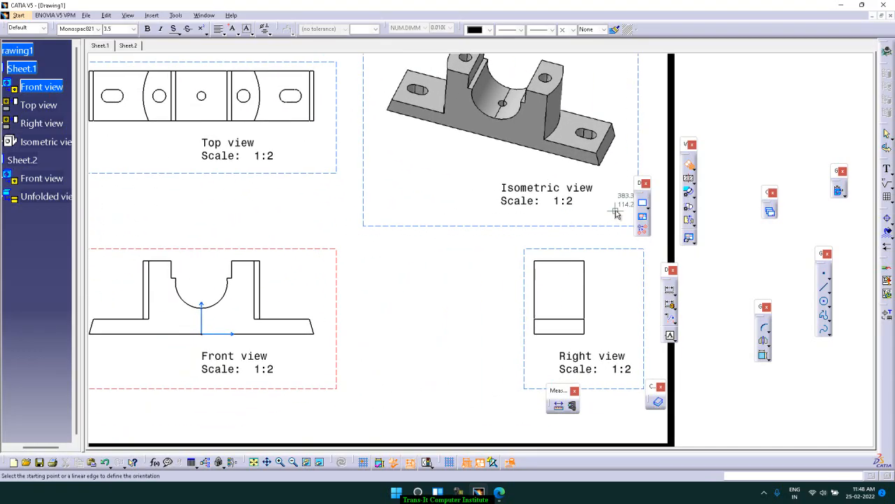
click(311, 320)
click(311, 319)
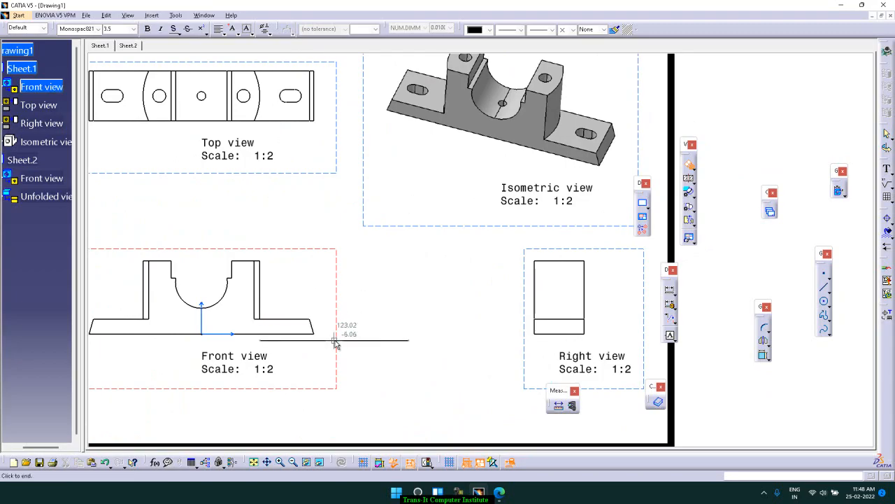
key(Escape)
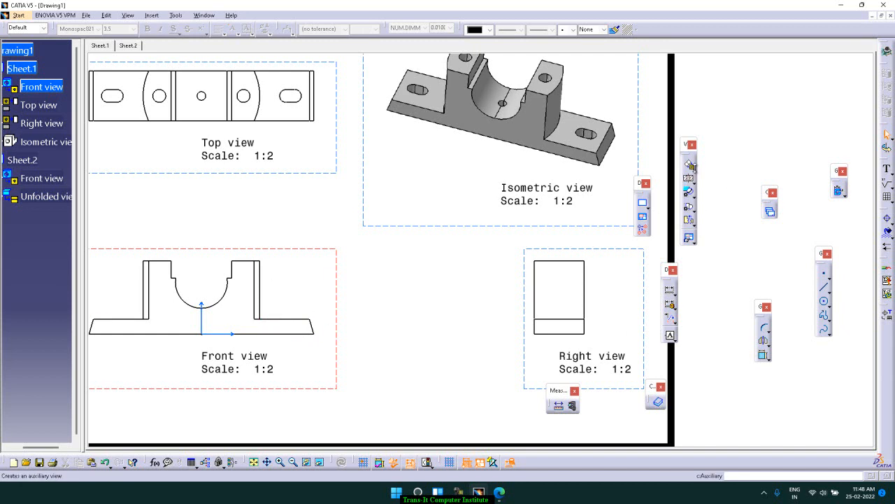
click(692, 181)
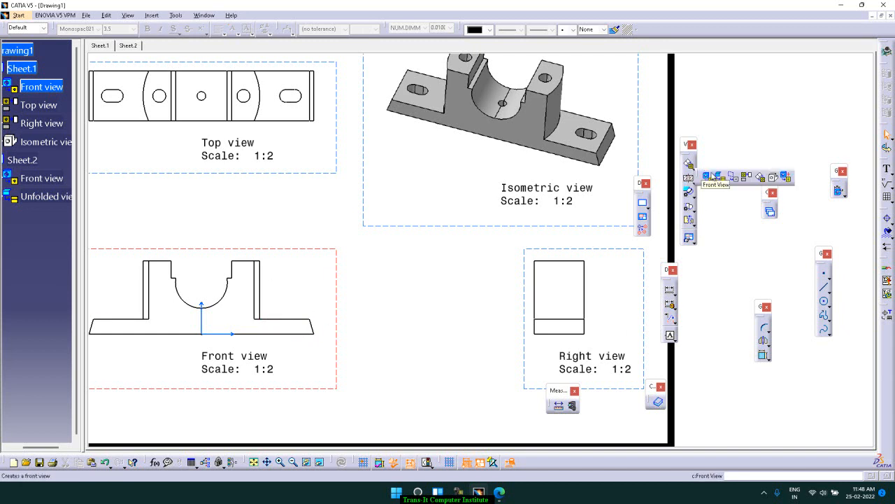
click(760, 179)
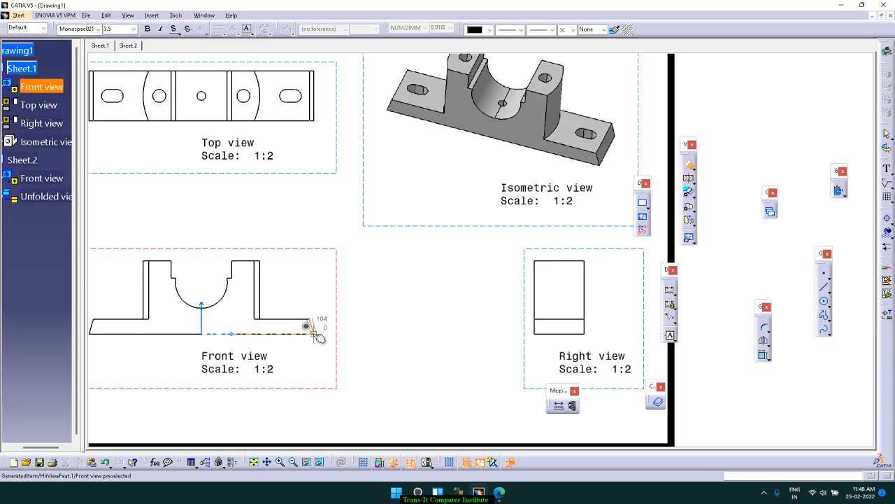
click(314, 333)
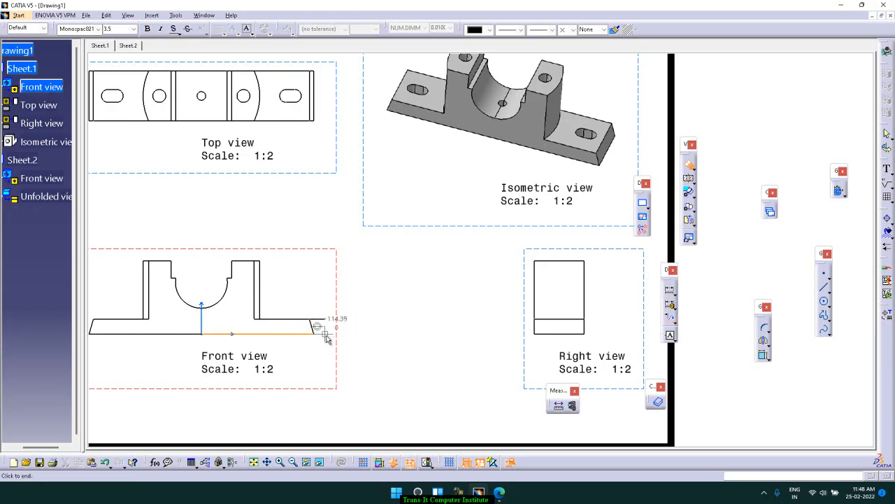
middle_drag(342, 320, 339, 321)
key(Escape)
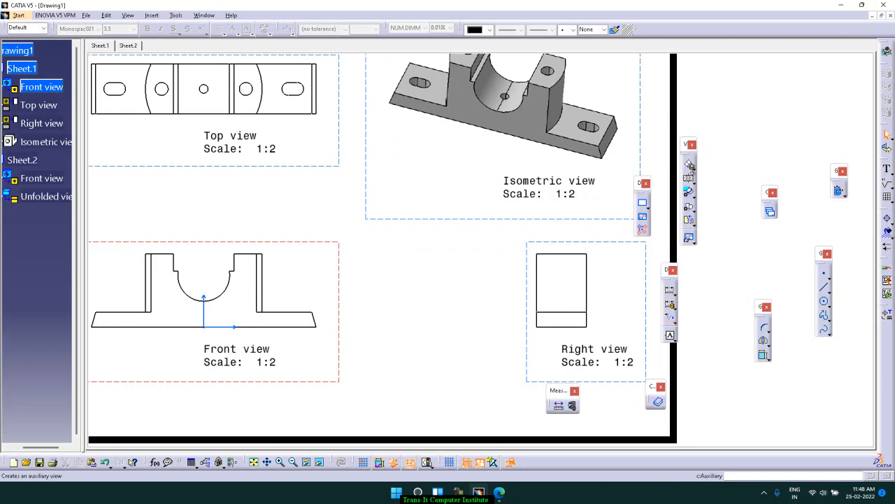
click(689, 165)
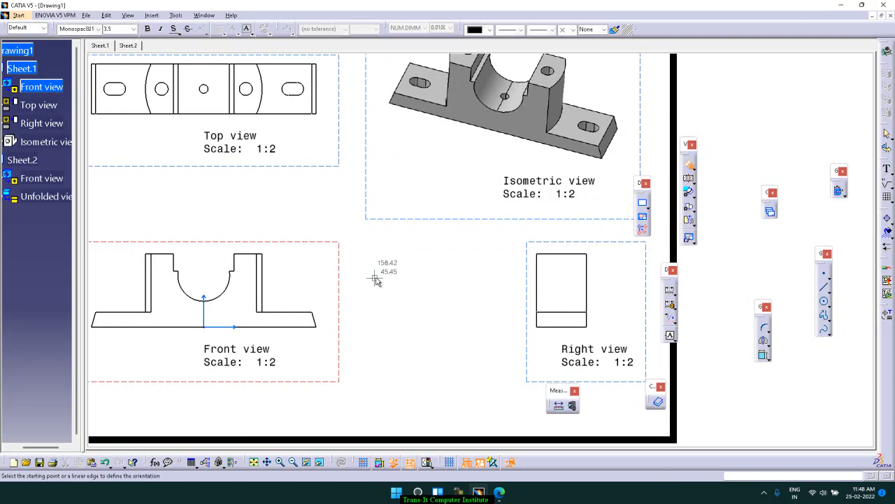
click(311, 313)
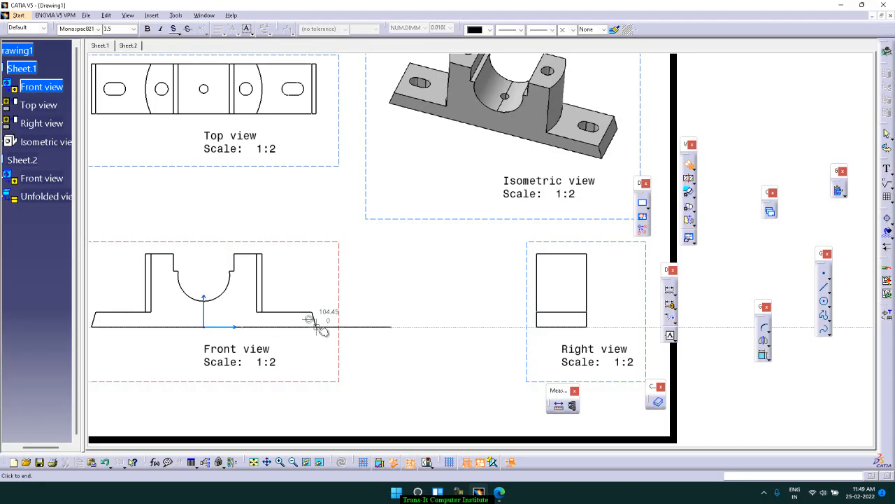
click(320, 329)
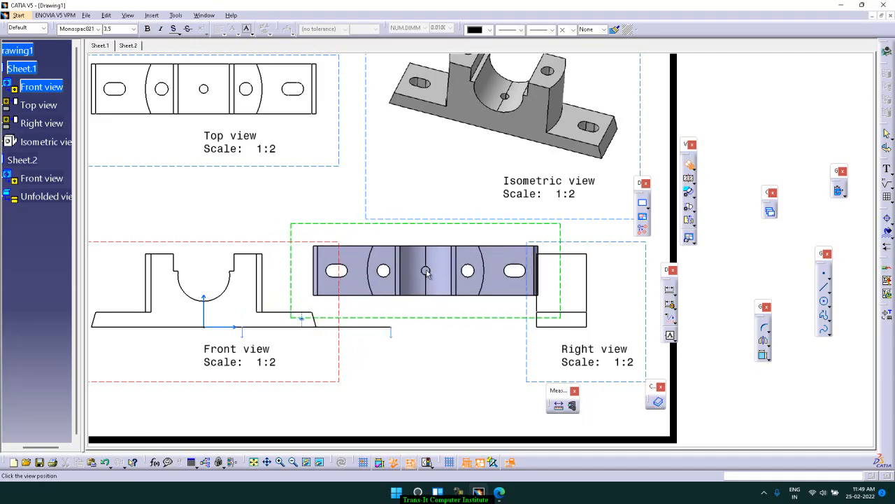
key(Escape)
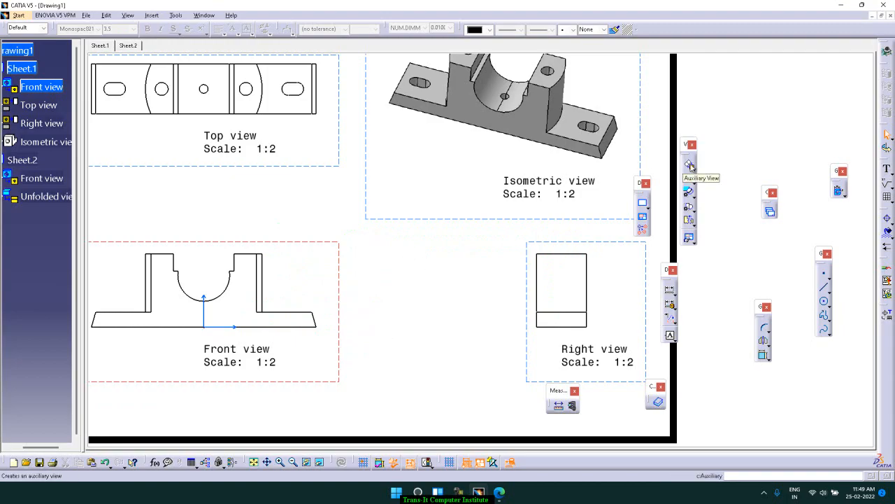
Create an auxiliary view from the front view with a slanted line across the base's right end, placing it between the front and right views
click(690, 165)
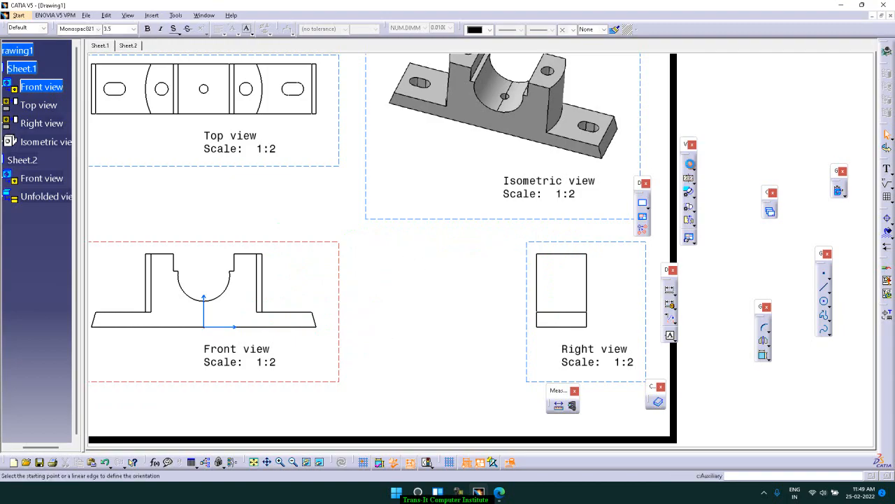
click(288, 279)
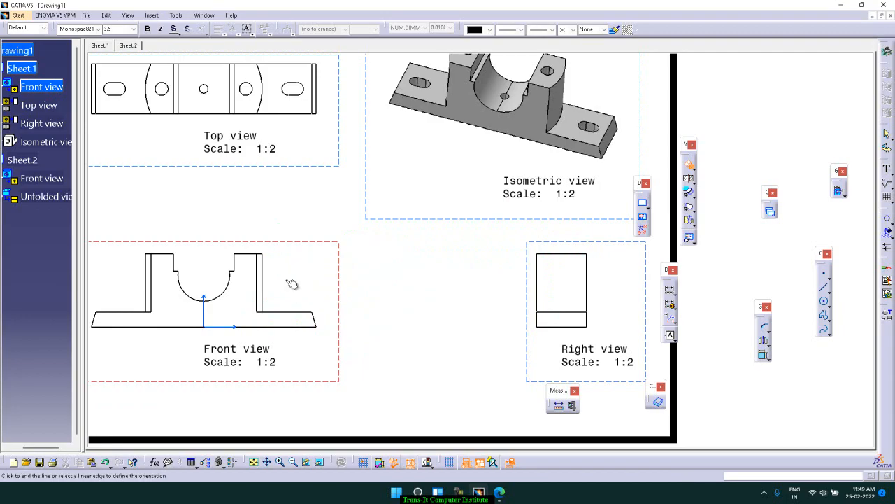
click(314, 348)
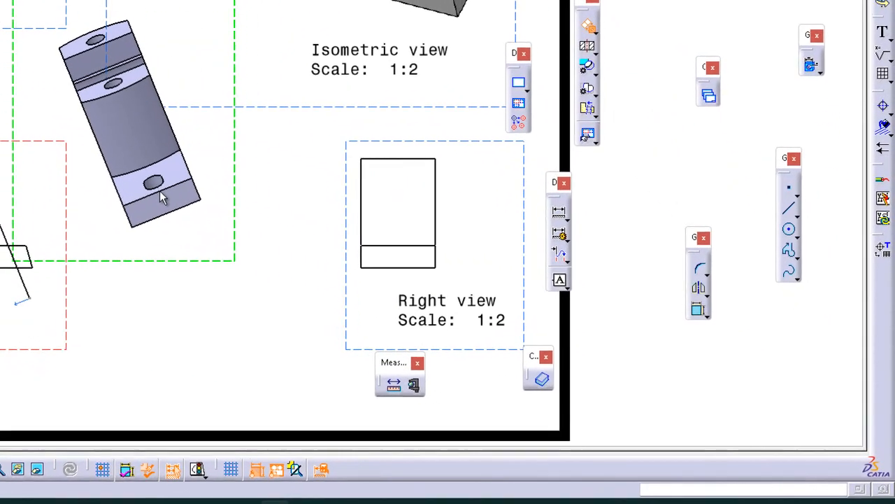
click(402, 280)
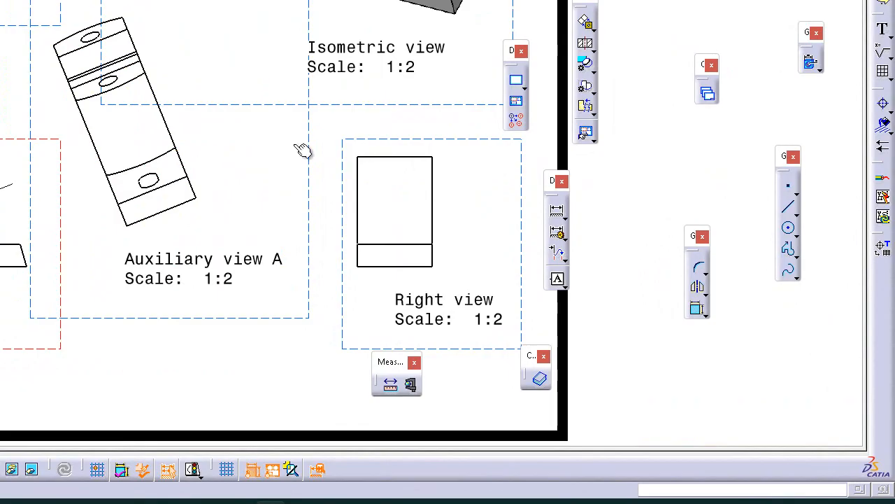
click(592, 27)
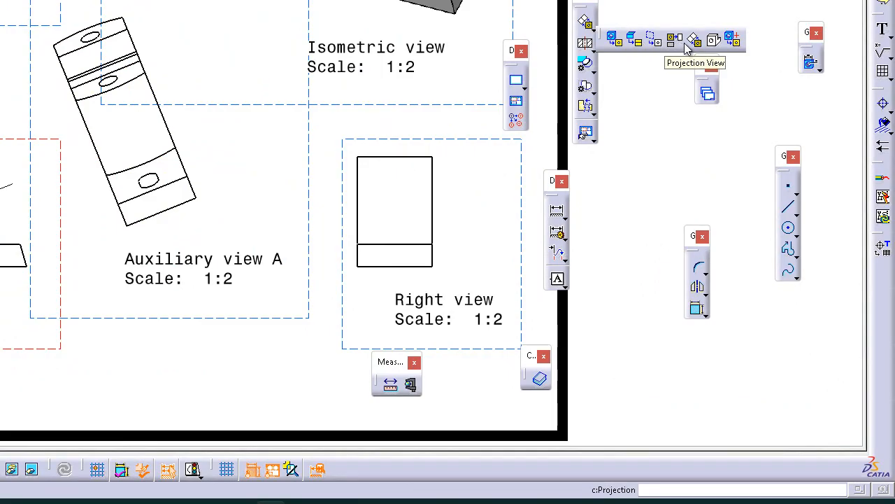
click(733, 42)
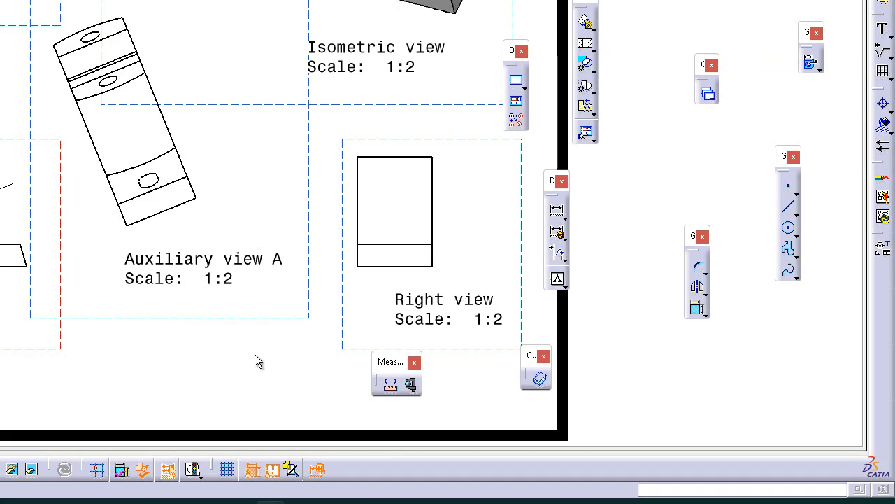
Change the scale of Sheet.1 to 1:4 in the sheet's properties
mouse_move(267, 351)
middle_down()
mouse_move(256, 408)
mouse_move(254, 261)
mouse_move(246, 425)
middle_up()
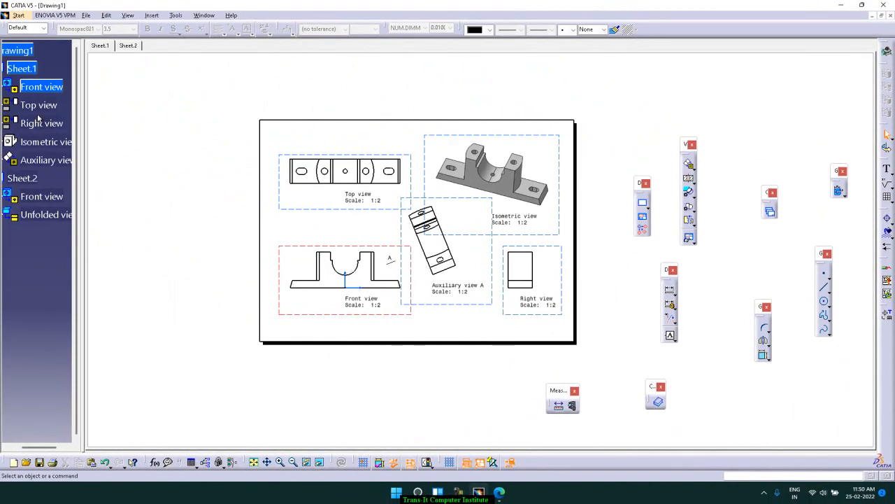
right_click(30, 73)
click(70, 150)
click(705, 254)
key(BackSpace)
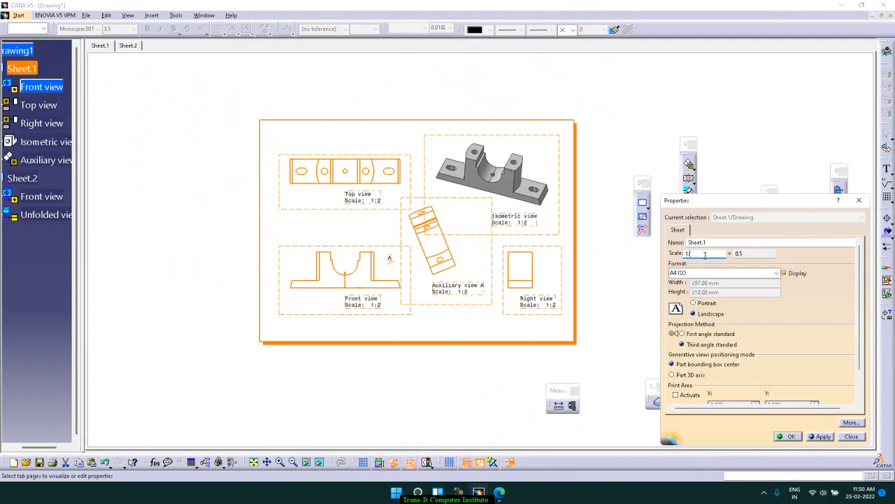
text(4)
key(Return)
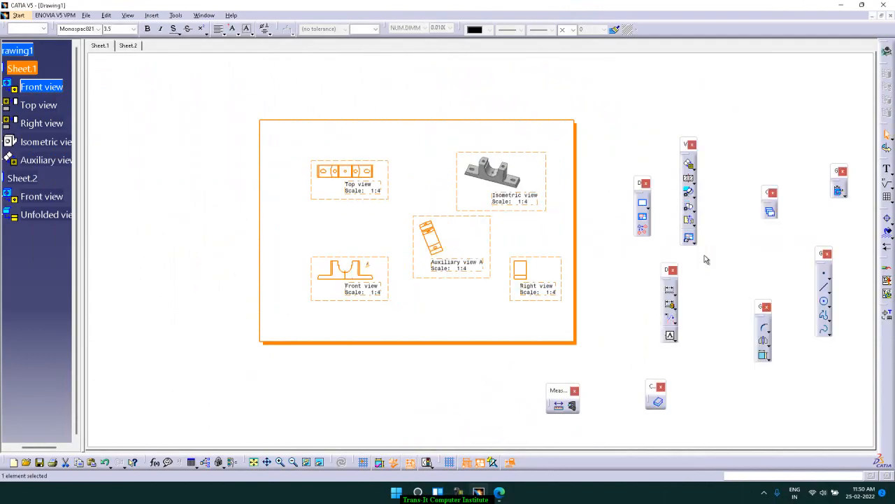
Start an advanced front view with the view name Special Front View and a scale of 1:6
ctrl+middle_drag(602, 180, 603, 149)
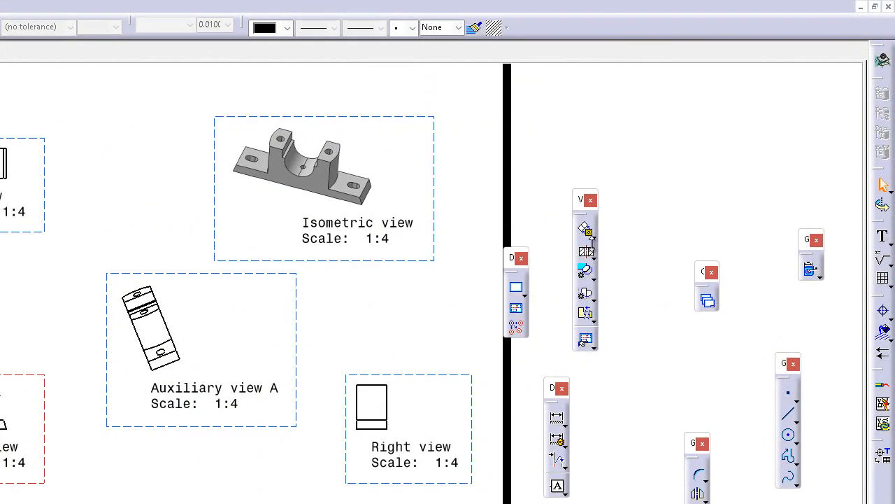
click(591, 233)
click(593, 236)
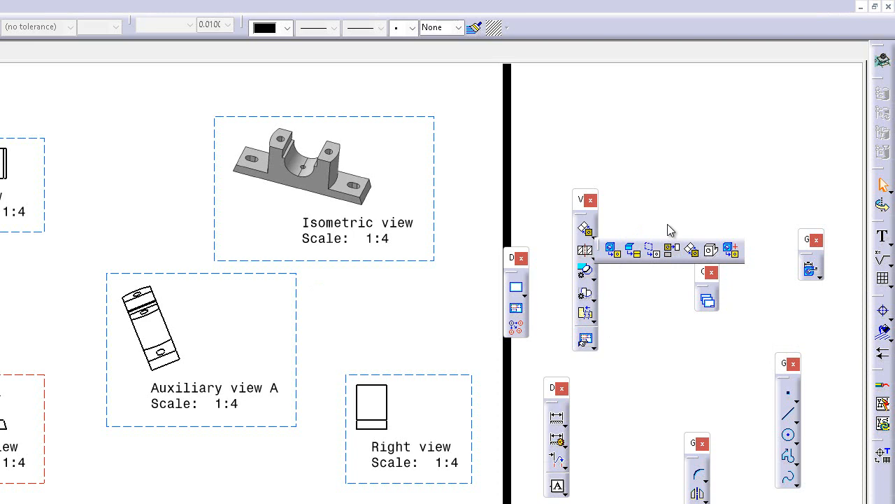
click(732, 250)
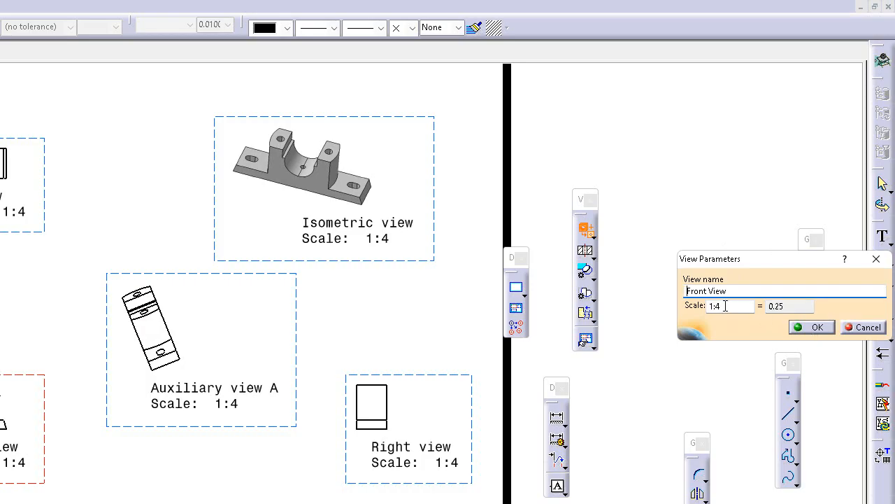
click(733, 306)
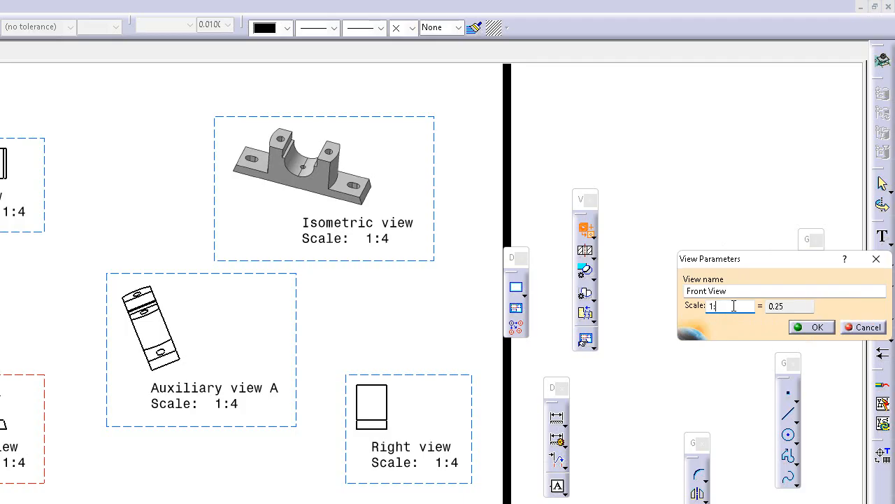
click(686, 293)
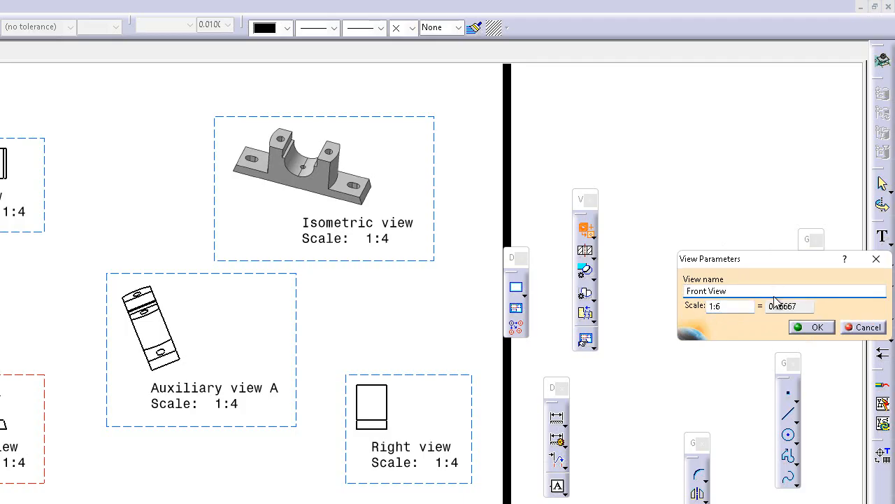
text(Special)
click(819, 327)
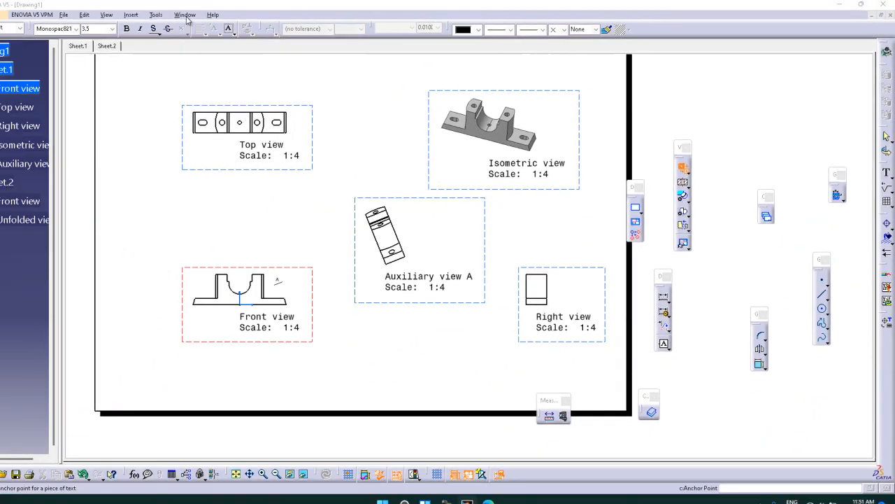
Generate the special front view from Part1, using the bracket's front face as the reference plane
click(203, 15)
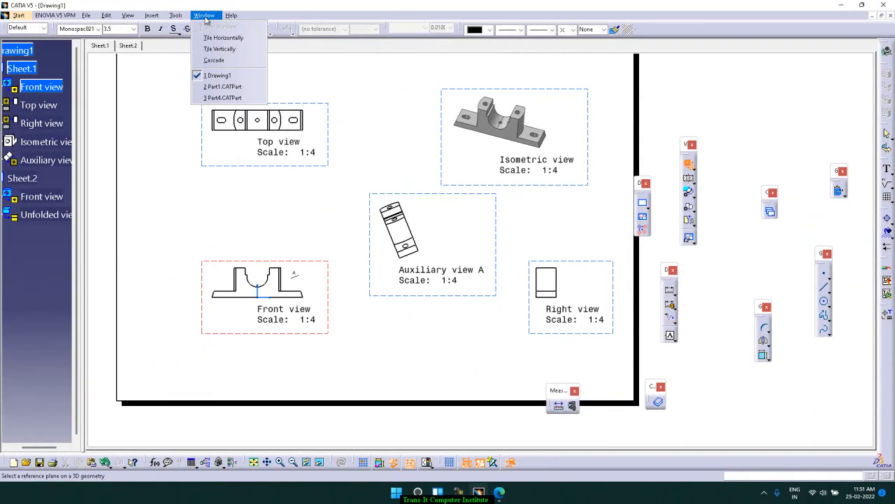
click(233, 87)
click(494, 223)
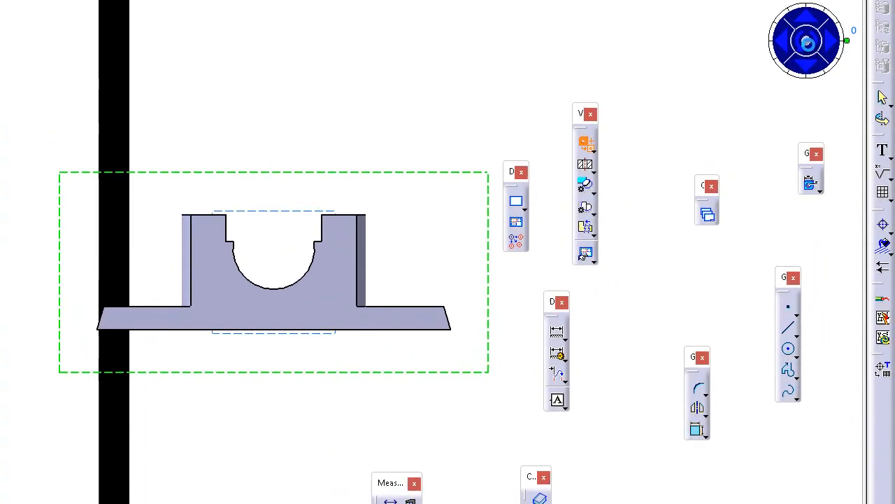
click(808, 42)
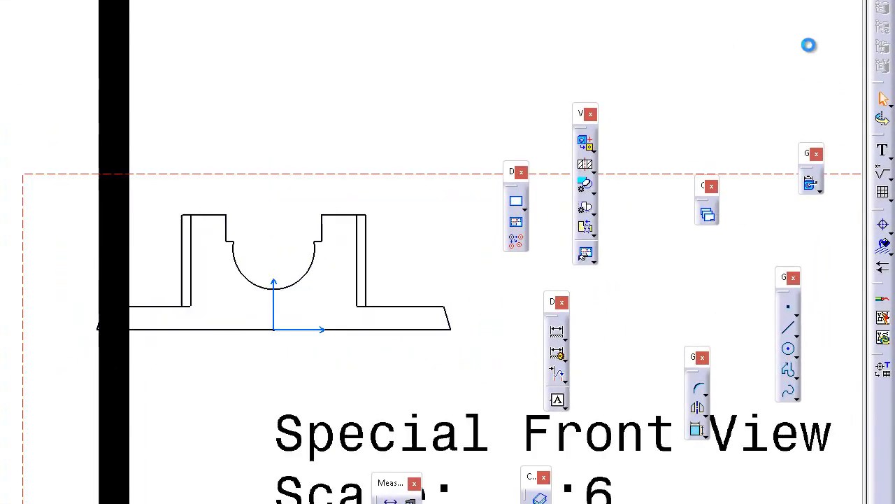
Move the special front view fully inside Sheet.1, between the isometric view and the right view
ctrl+middle_drag(340, 126, 328, 279)
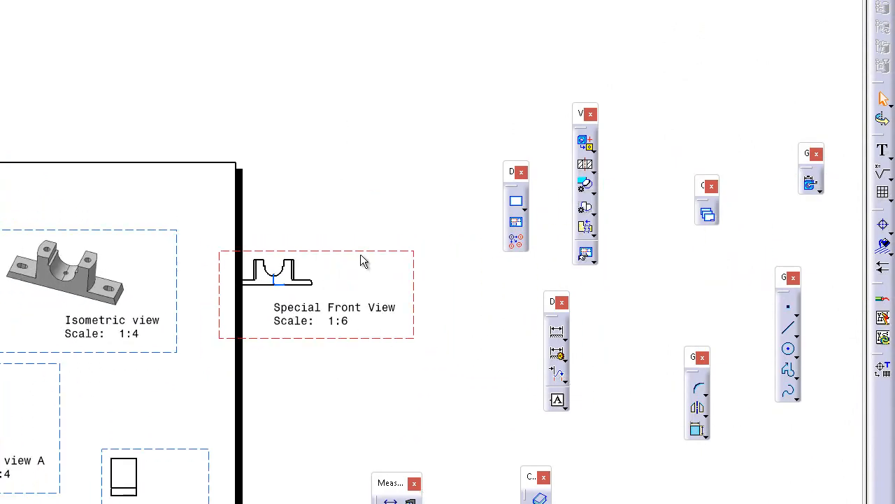
drag(368, 249, 224, 355)
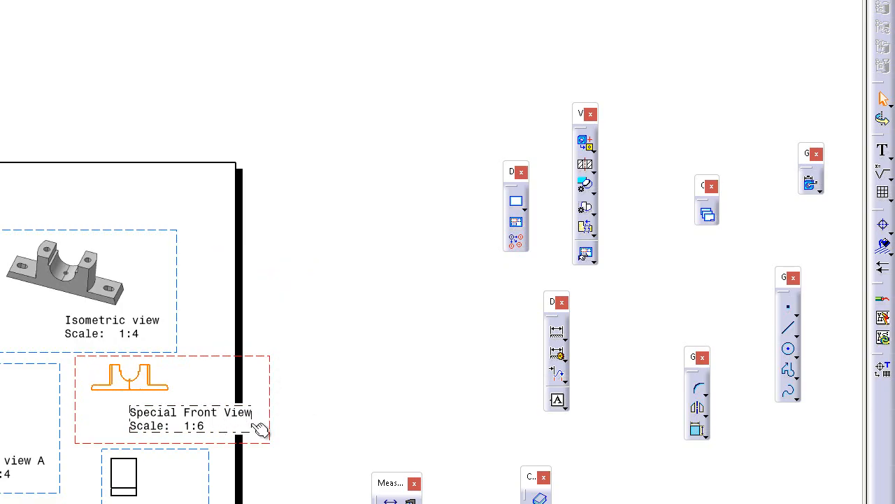
drag(259, 424, 216, 423)
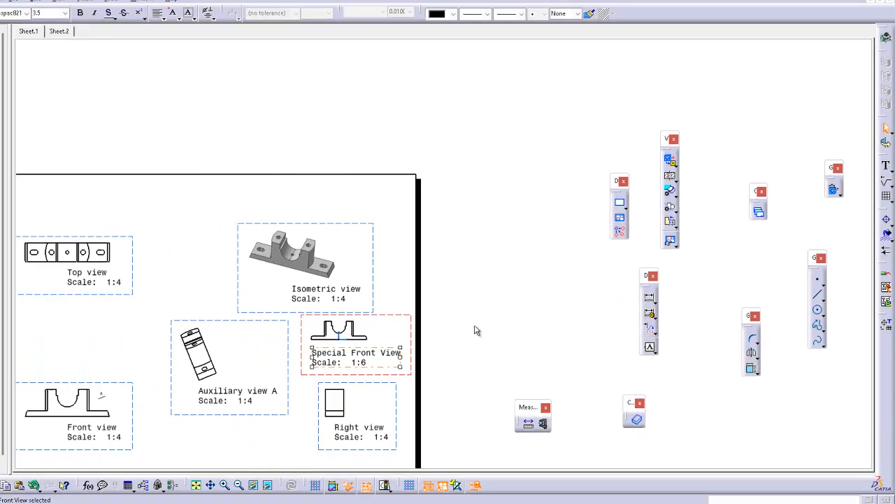
click(475, 325)
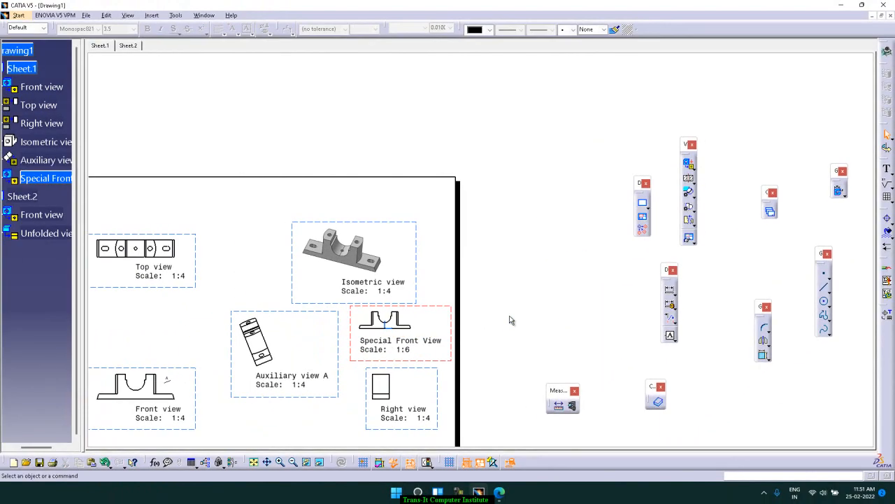
ctrl+middle_drag(504, 264, 503, 286)
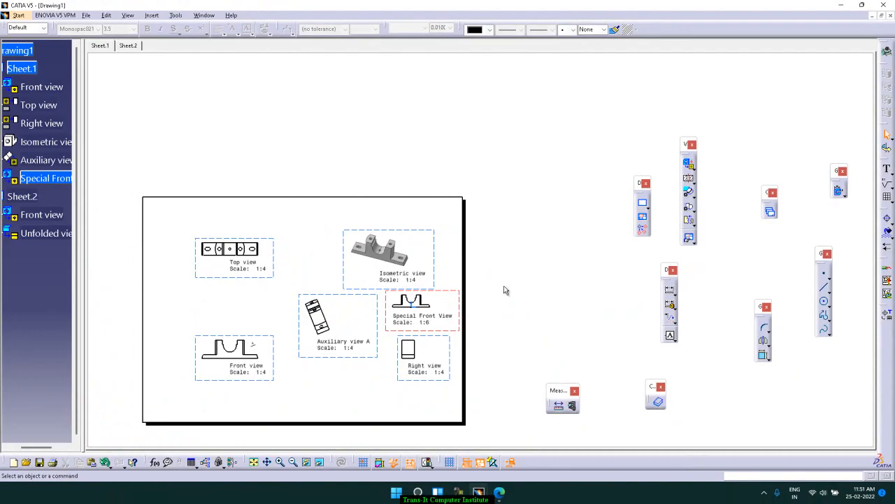
click(430, 308)
Save the drawing as Drawing1 in CATDrawing format in a new folder named Drafting inside D:\catia
click(86, 14)
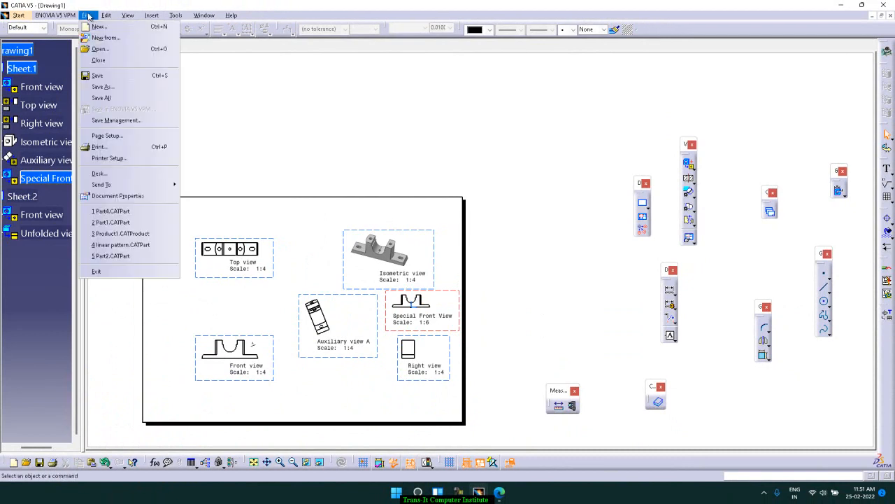
click(110, 87)
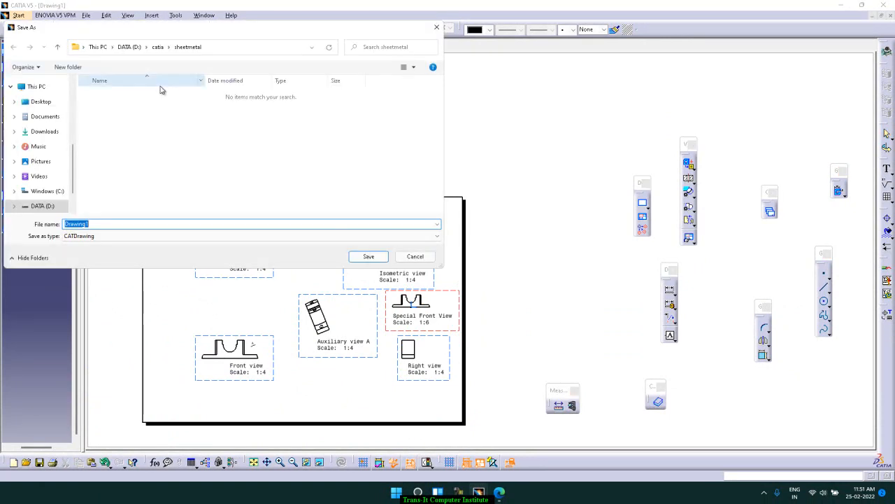
click(158, 47)
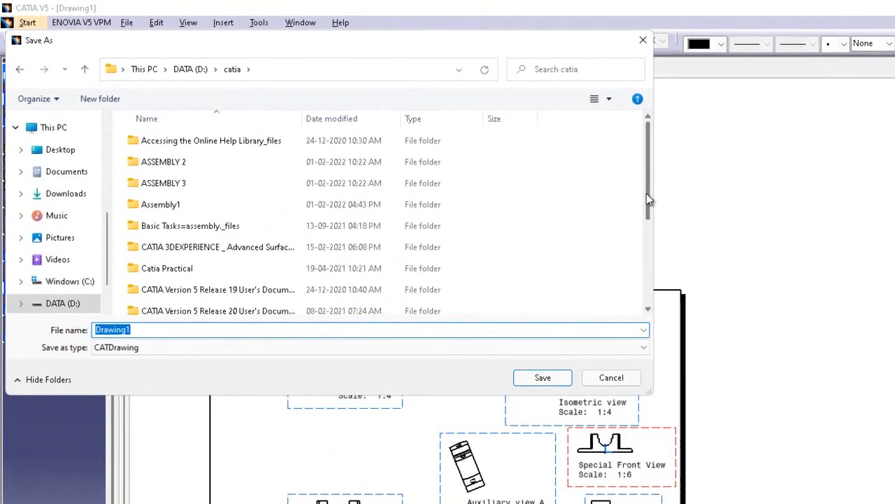
drag(647, 193, 650, 275)
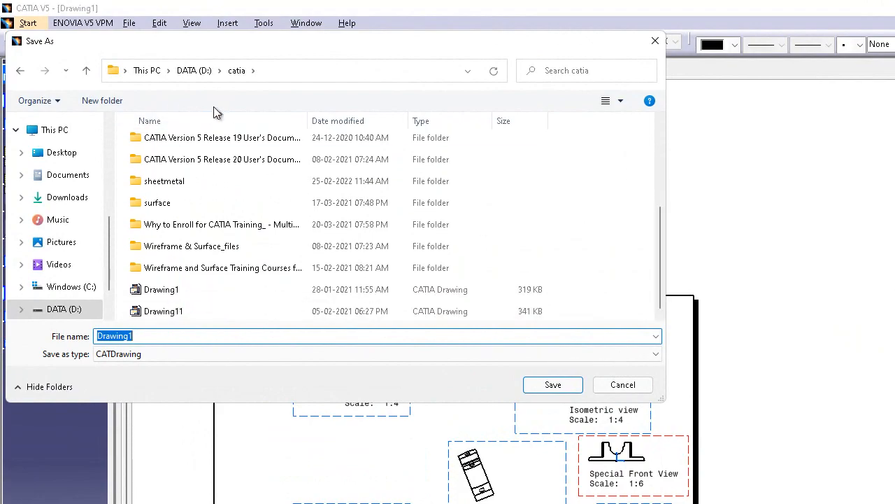
click(105, 101)
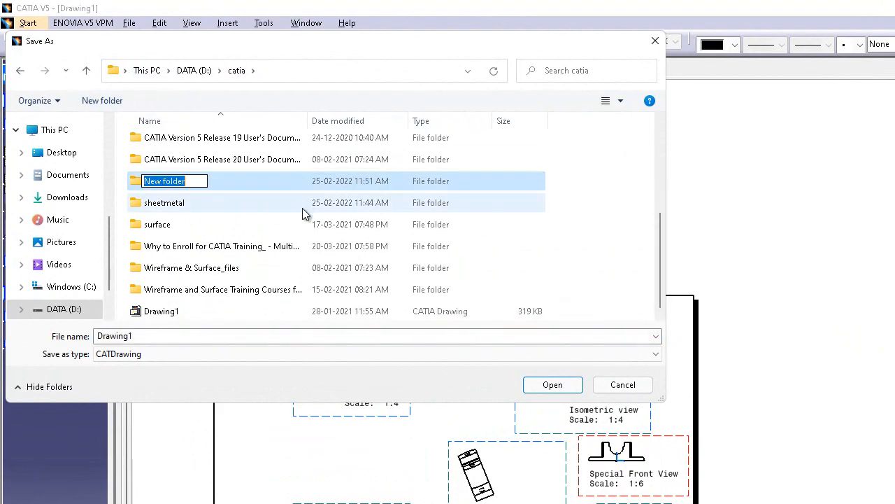
text(Dr)
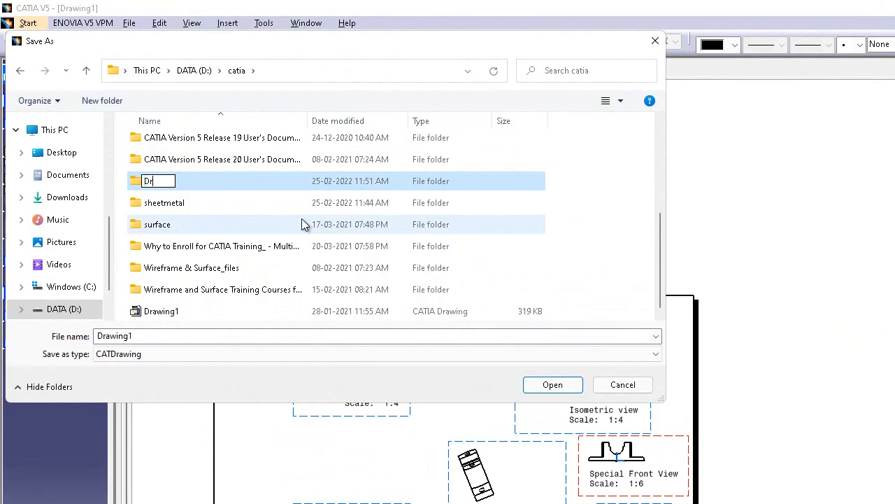
text(afting)
key(Return)
key(Return)
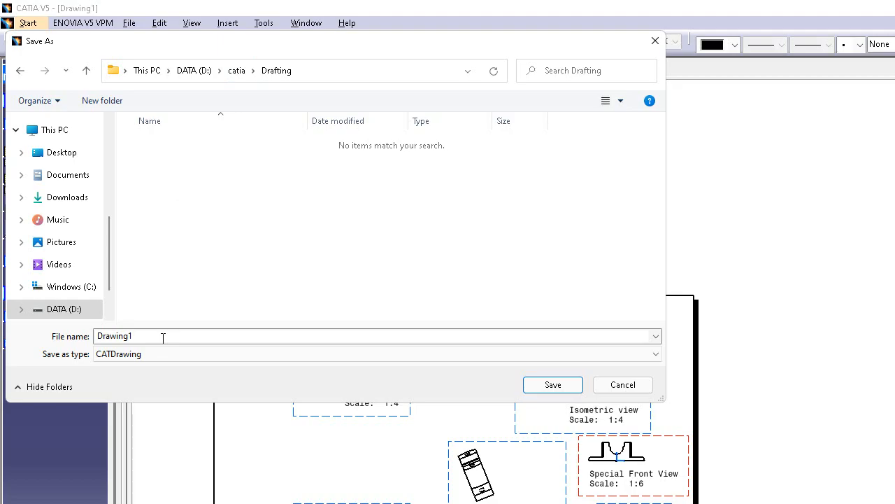
click(552, 388)
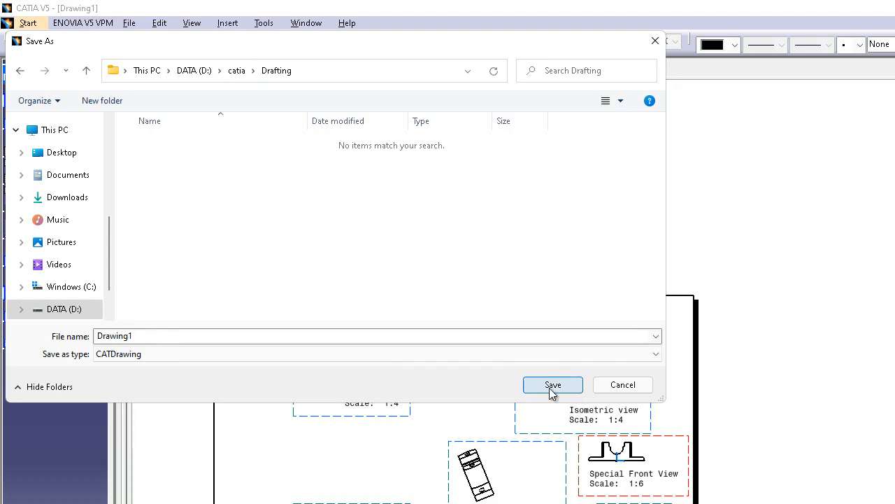